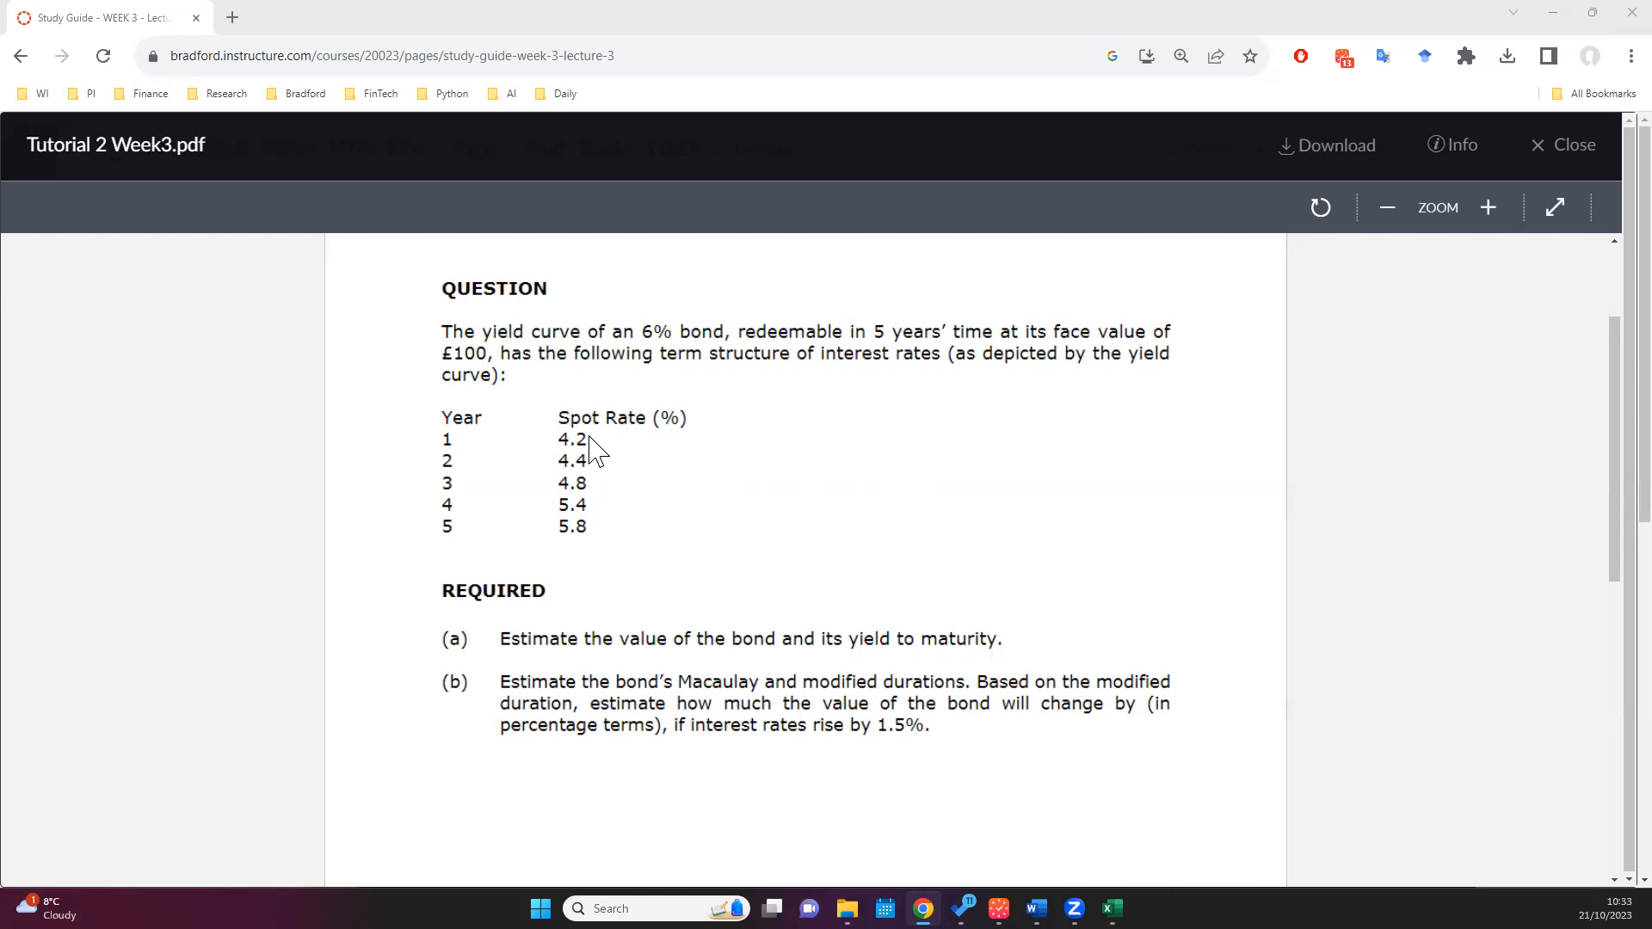
Step: Examine the bond question's spot rates and requirements, switch to the Tutorial 2 - Answers workbook in Excel and read the definitions on Sheet2
drag(449, 443, 453, 440)
click(449, 444)
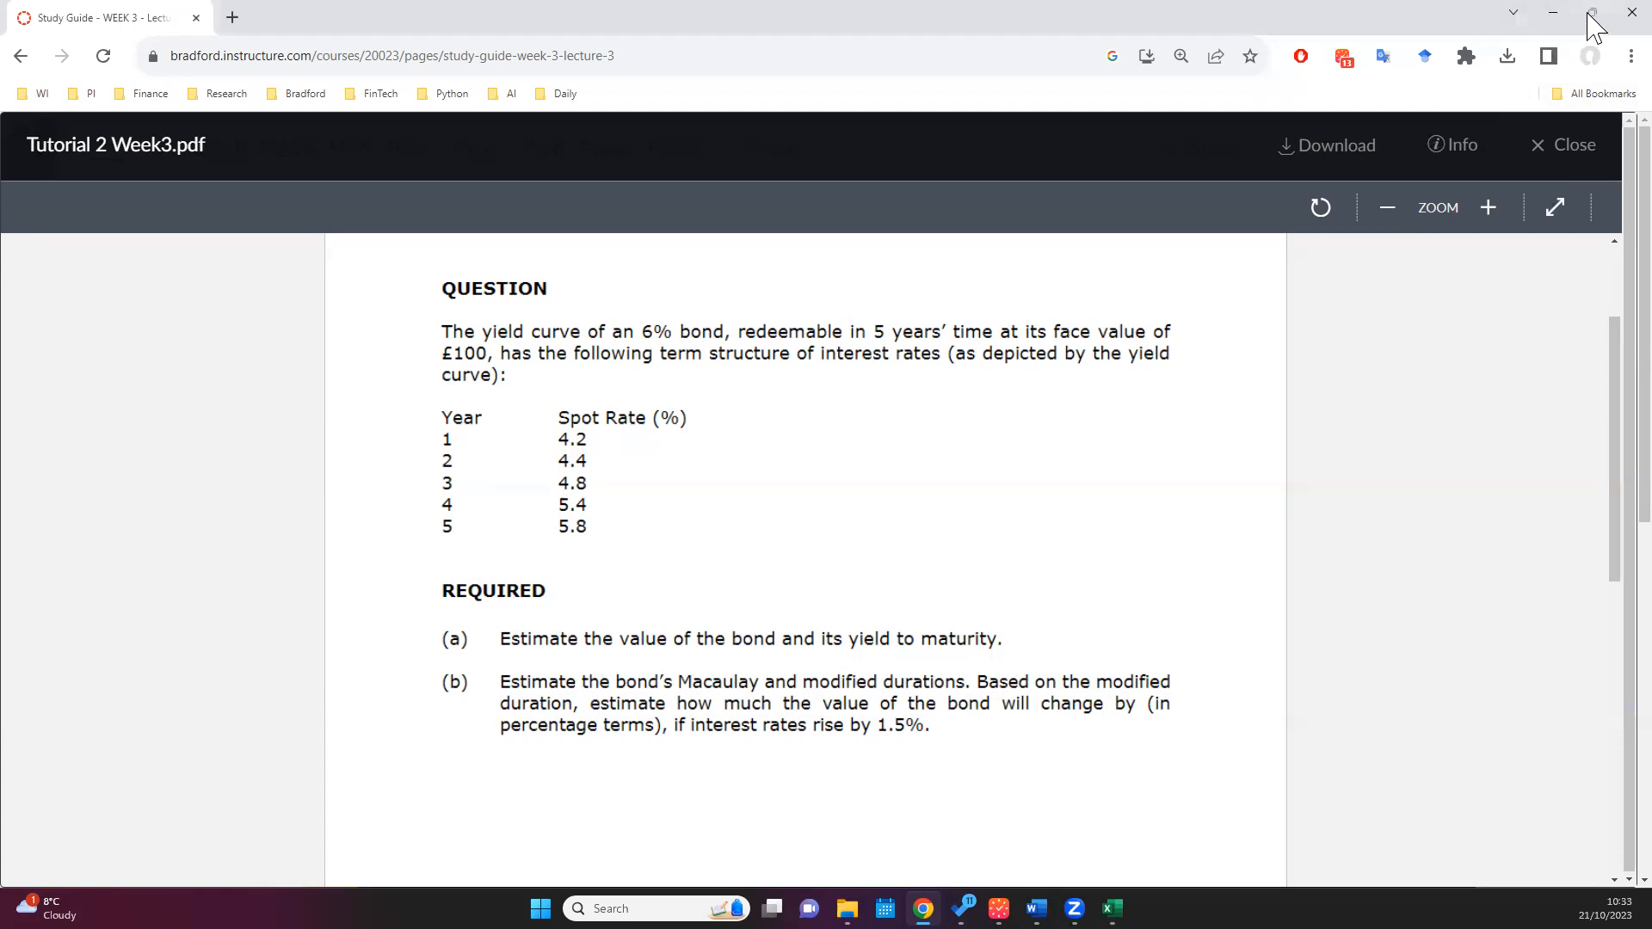
click(1553, 12)
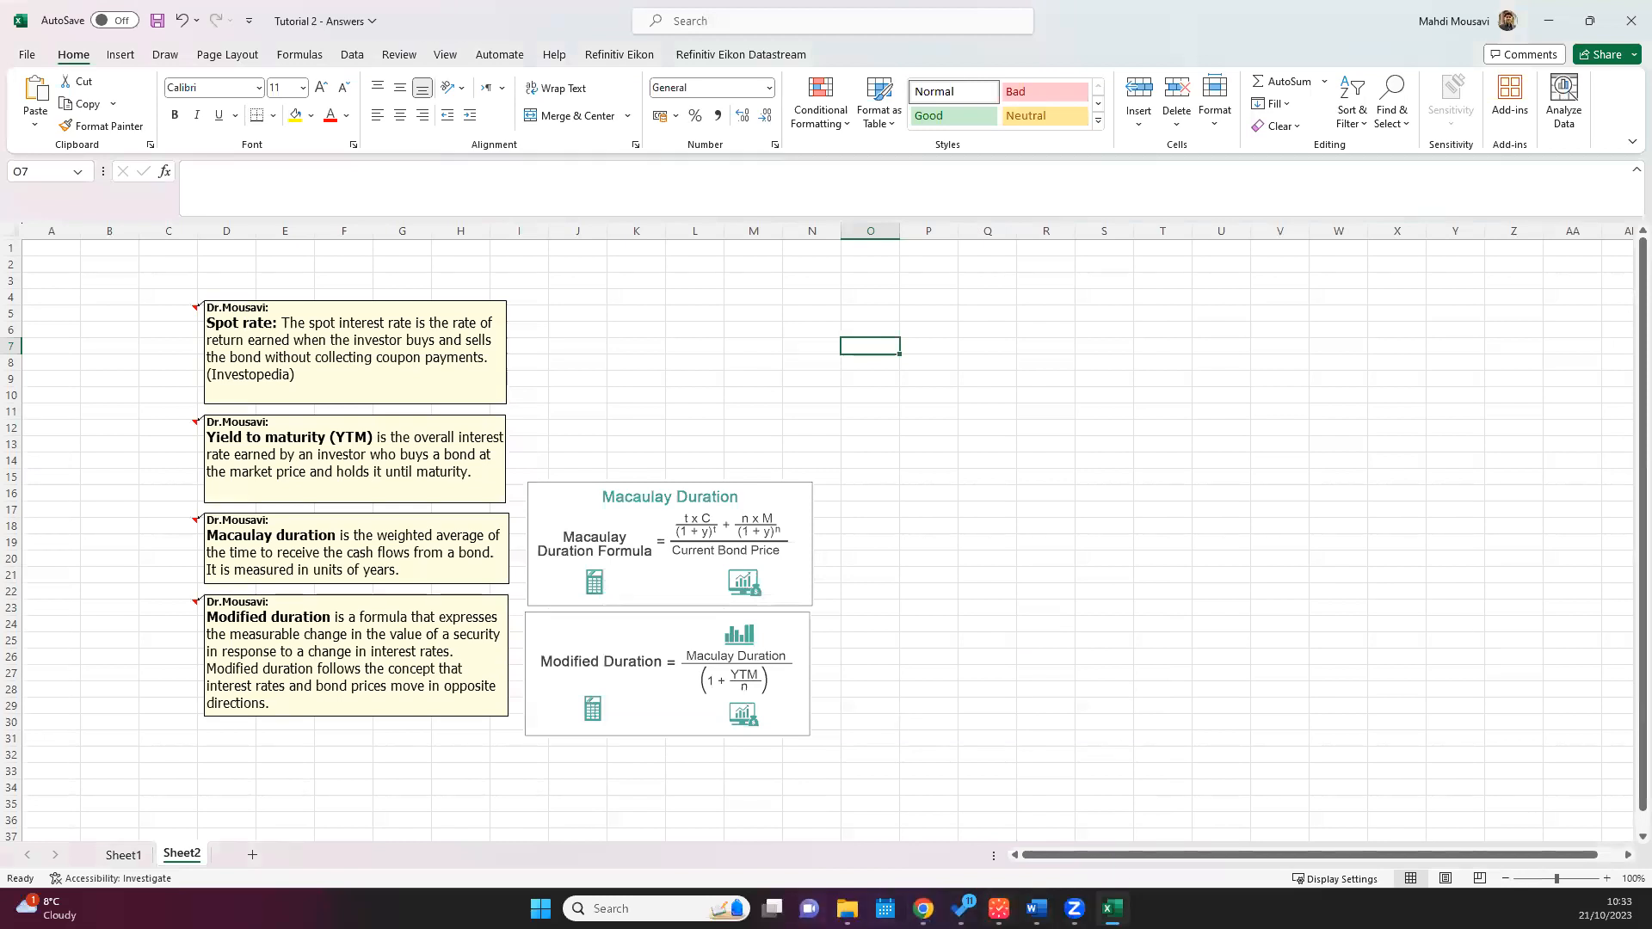
click(923, 909)
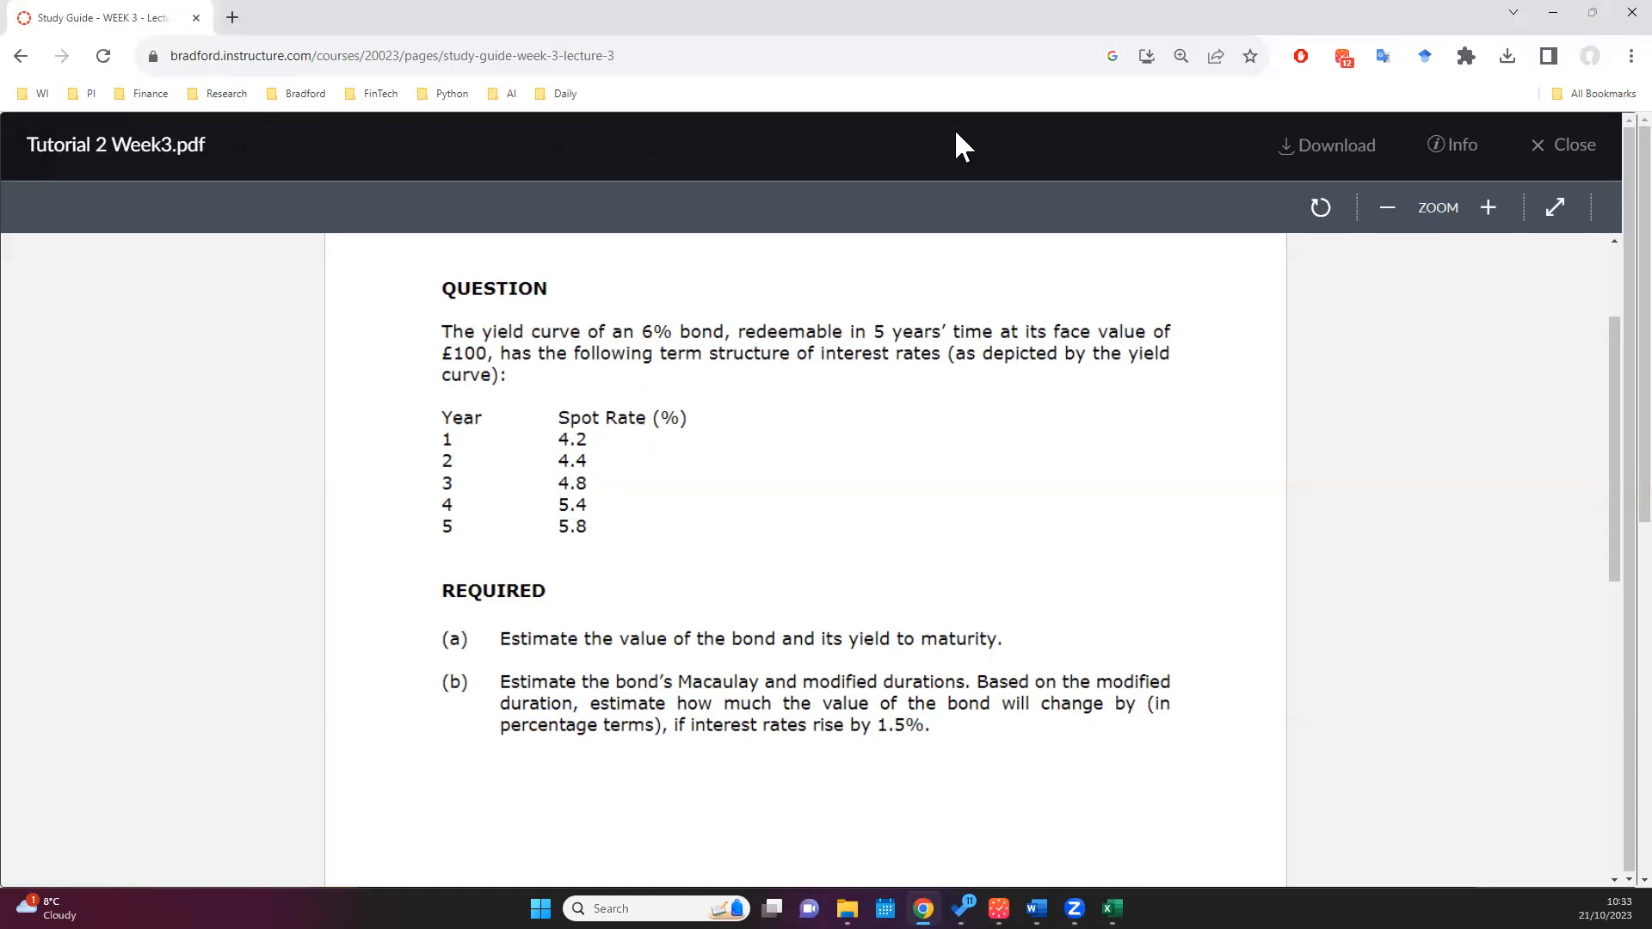
double_click(933, 11)
drag(1220, 221, 1651, 482)
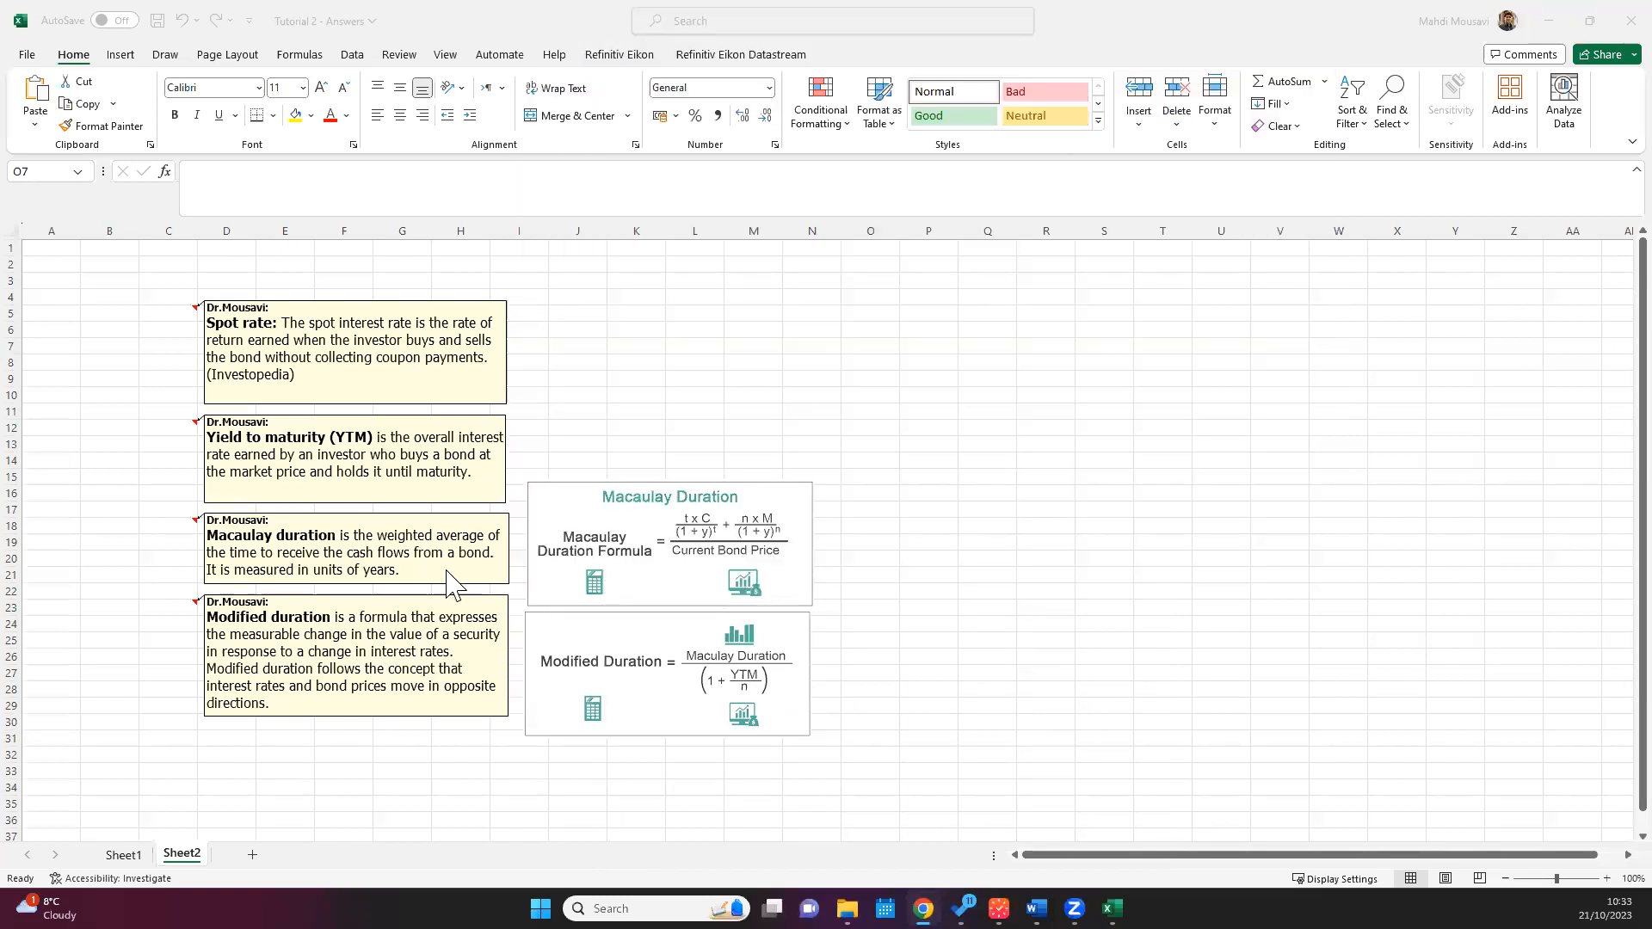
click(658, 306)
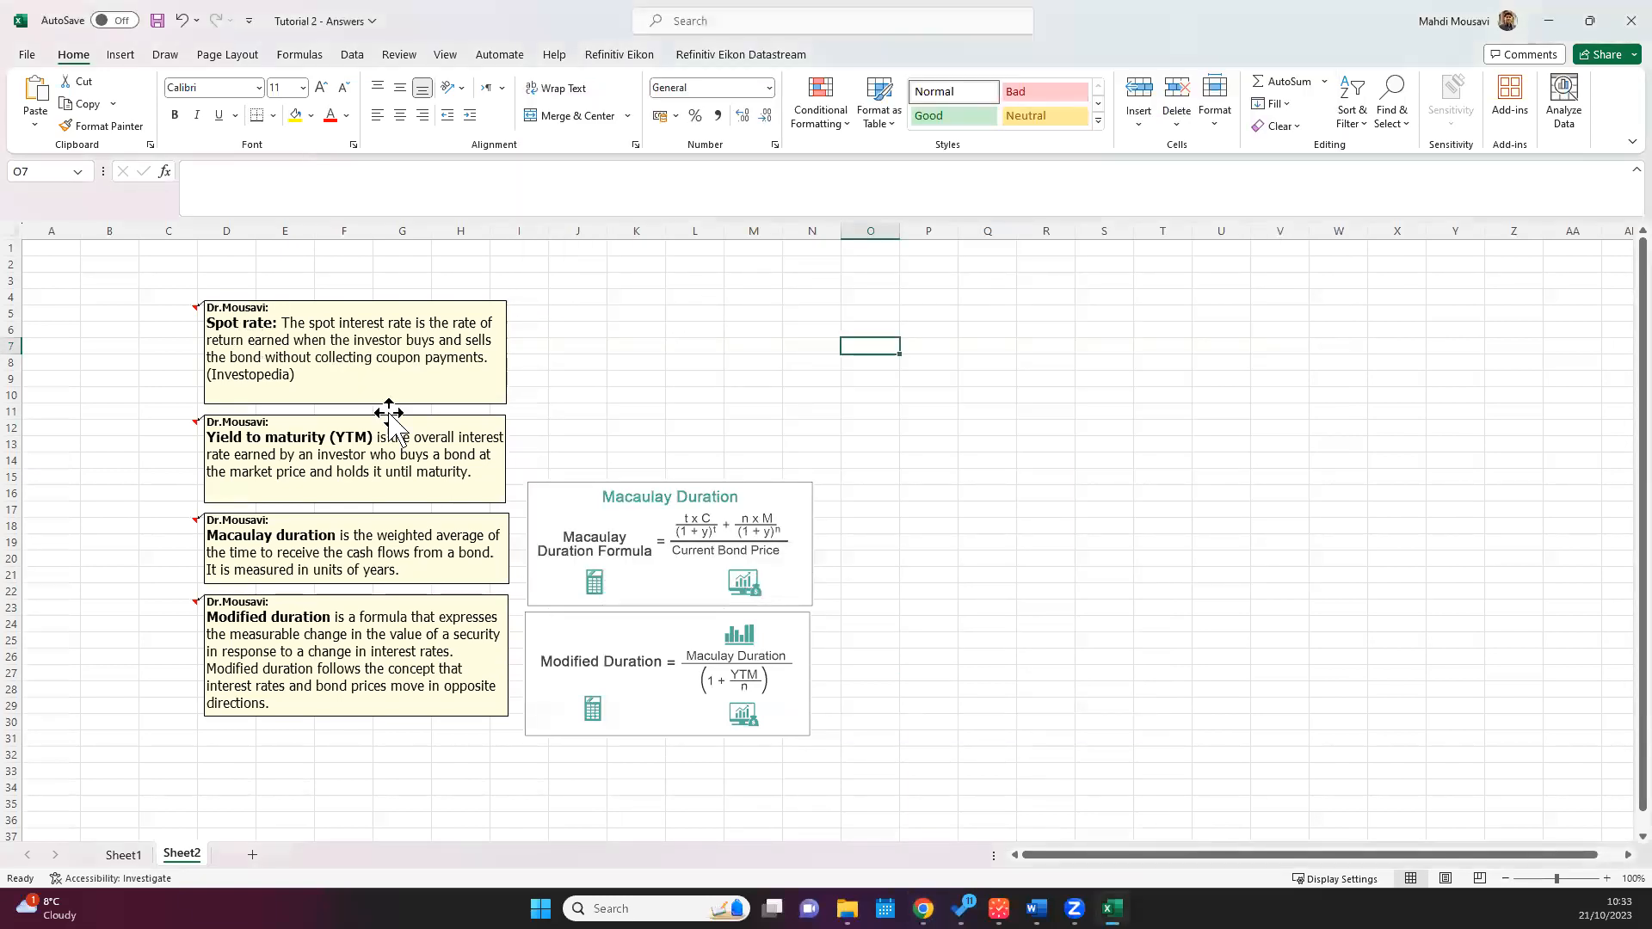
click(594, 345)
ctrl+scroll(593, 345, up, 1)
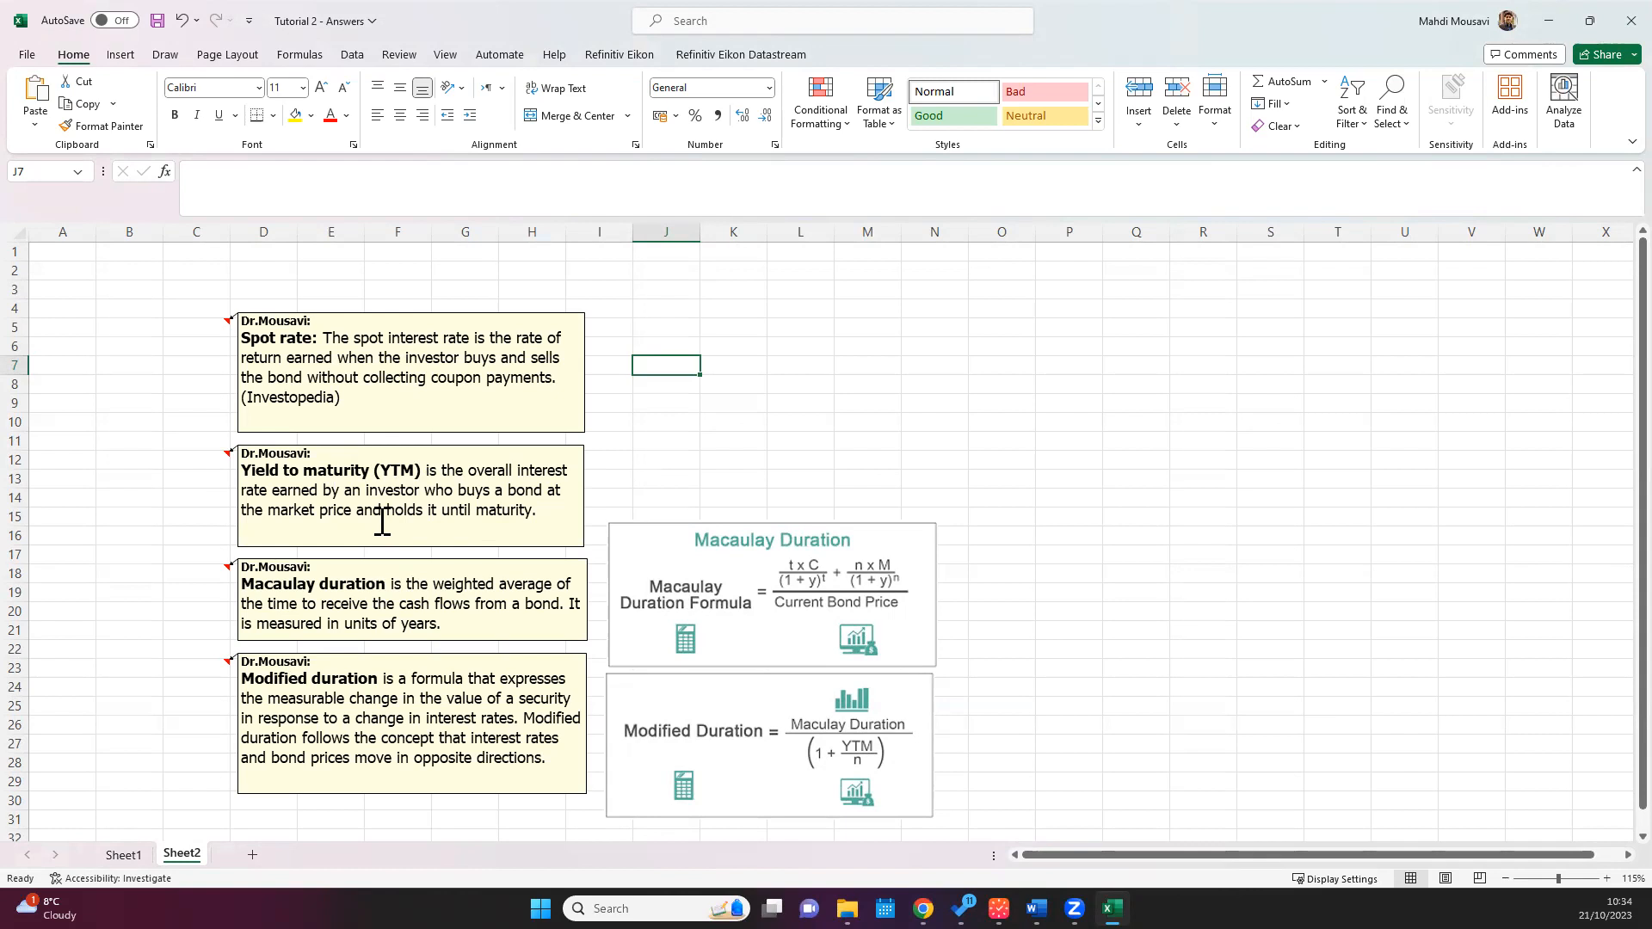
click(1000, 345)
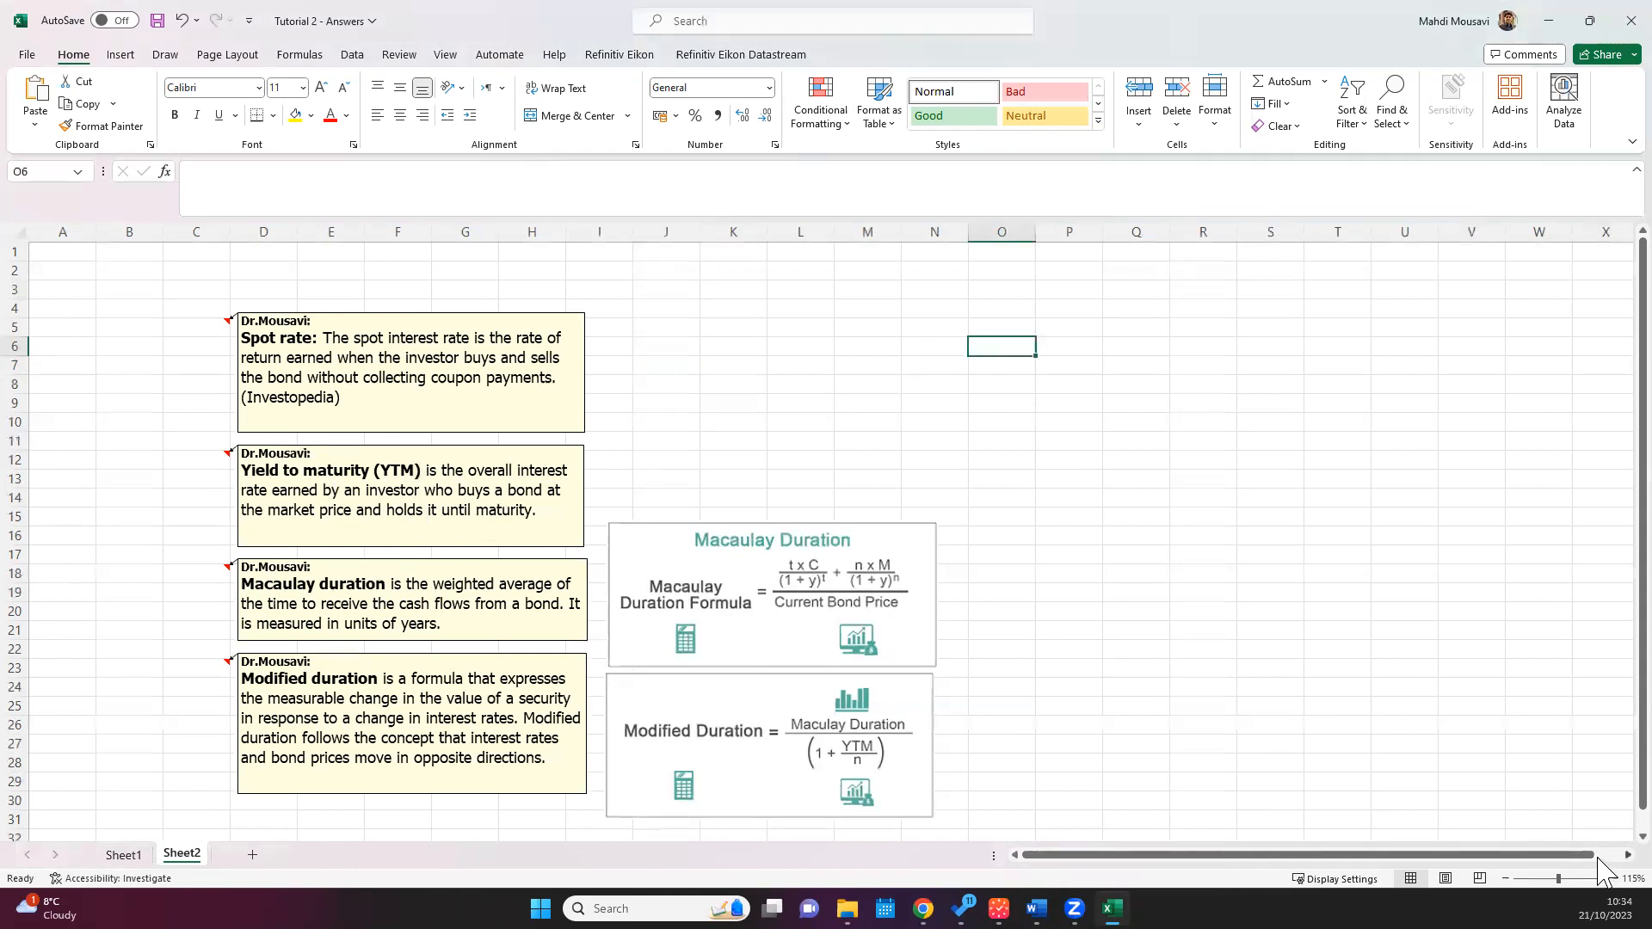
Step: Enter the heading Year in P4 and the years 1 to 5 below it in P5:P9
scroll(1603, 874, right, 3)
click(871, 313)
text(Year)
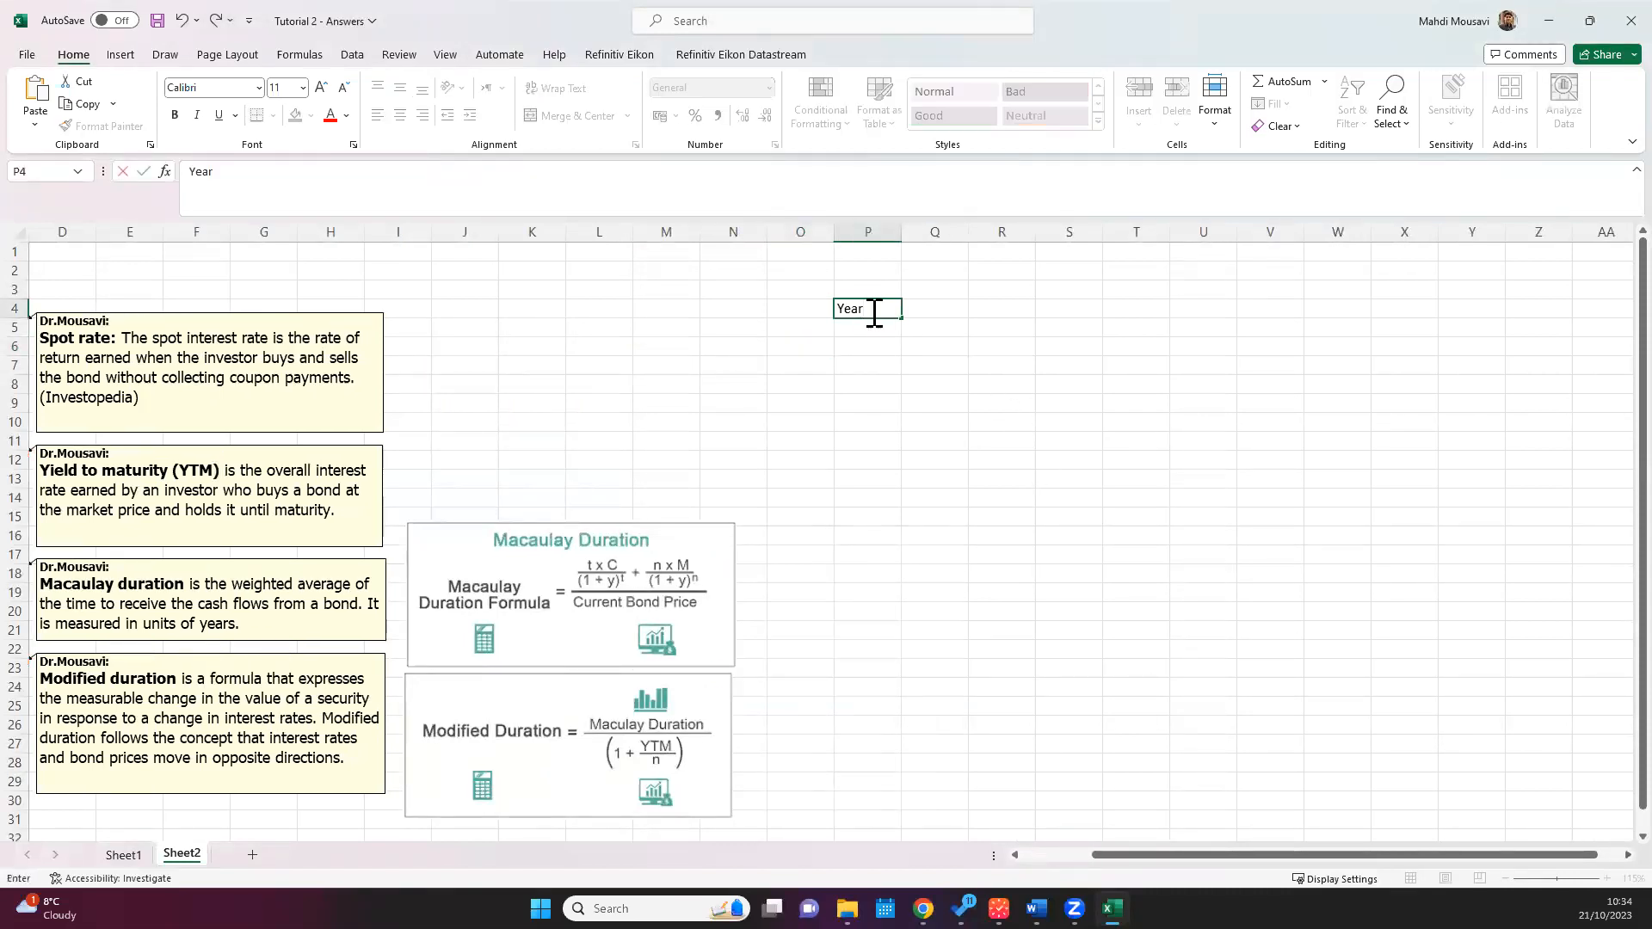
key(Return)
text(1)
key(Return)
text(2)
key(Return)
text(3)
key(Return)
text(4)
key(Return)
text(5)
key(Return)
Step: Enter the heading Spot Rate in Q4, beside the Year heading
key(Right)
key(Right)
key(Up)
key(Up)
key(Up)
key(Up)
key(Up)
key(Up)
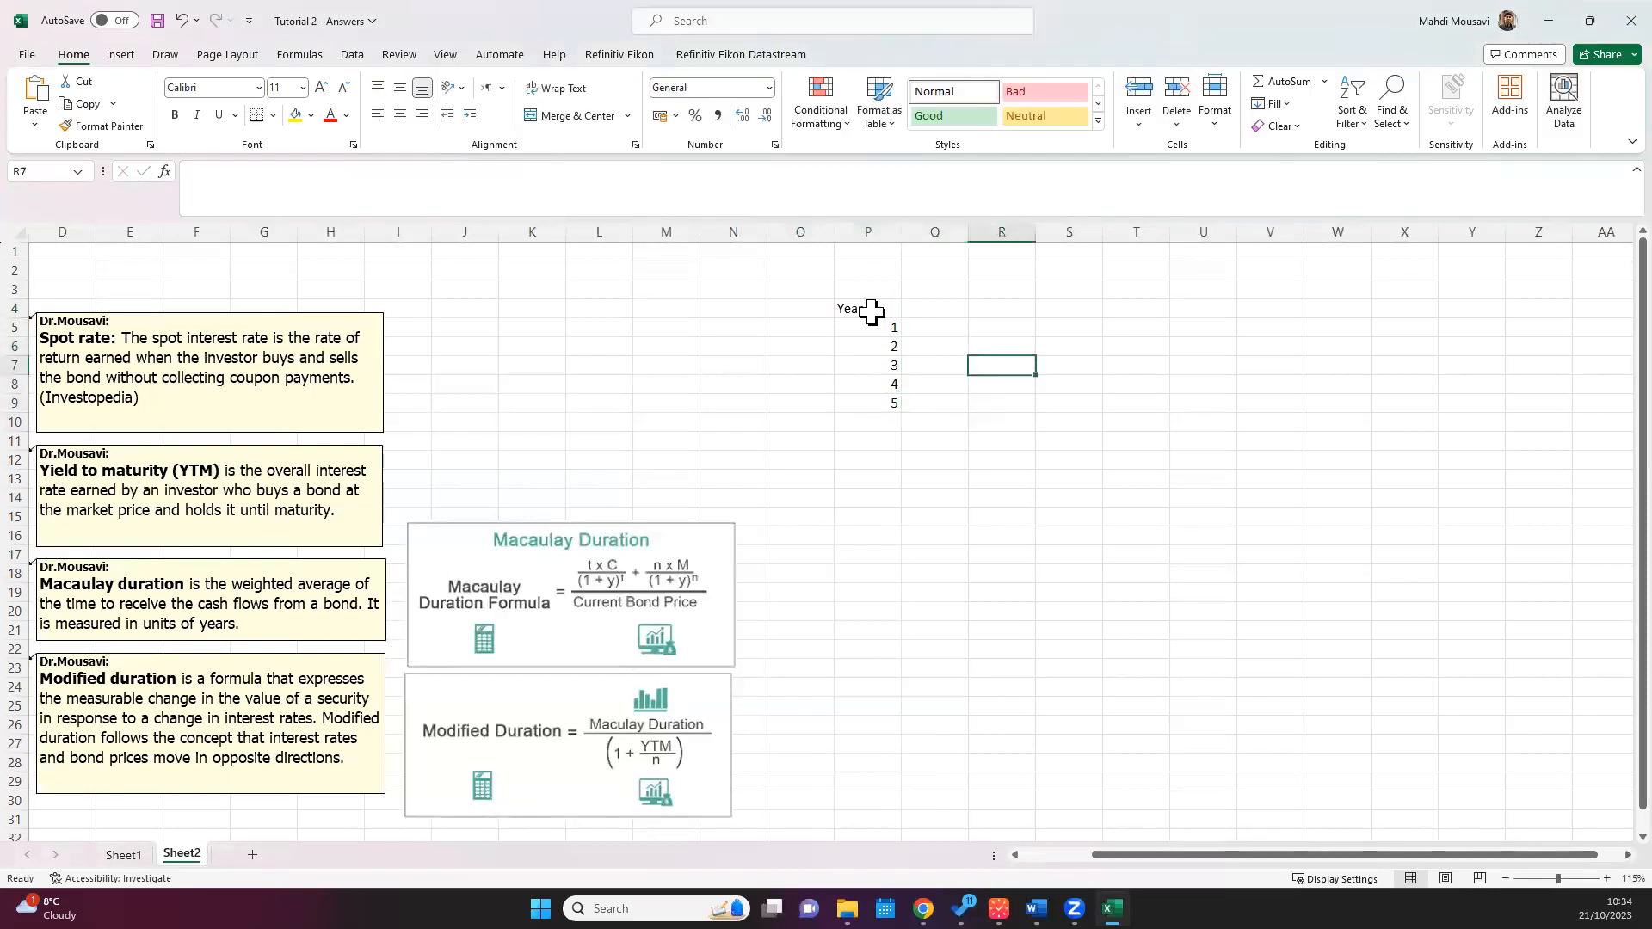
key(Left)
text(Sp)
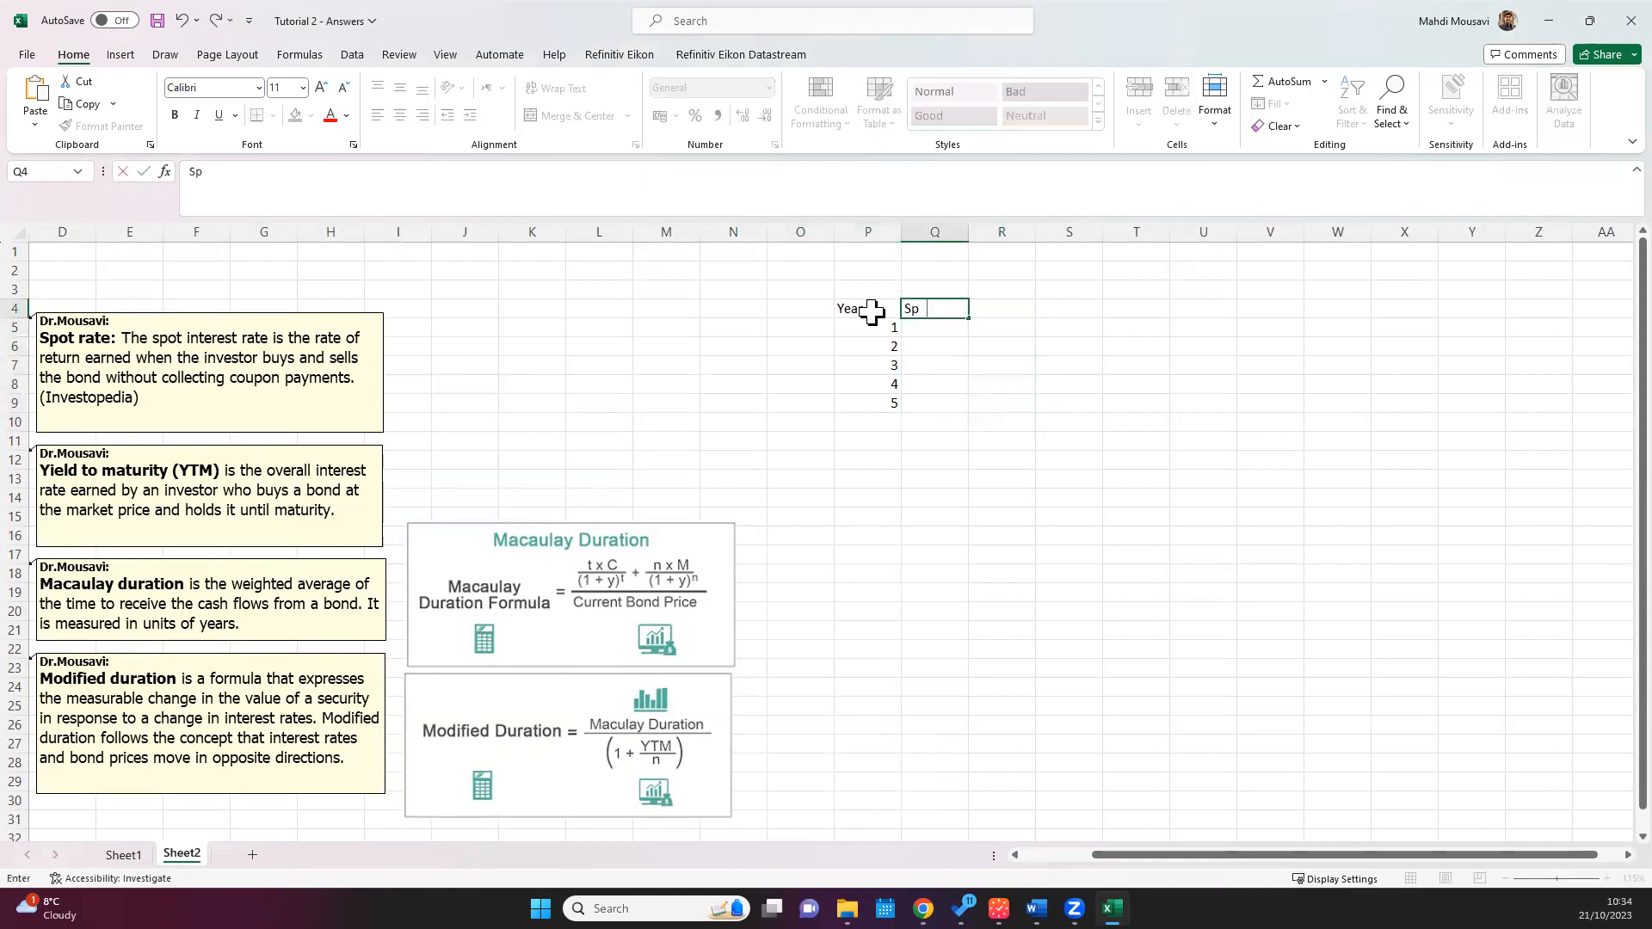
text(ot Rate)
key(Return)
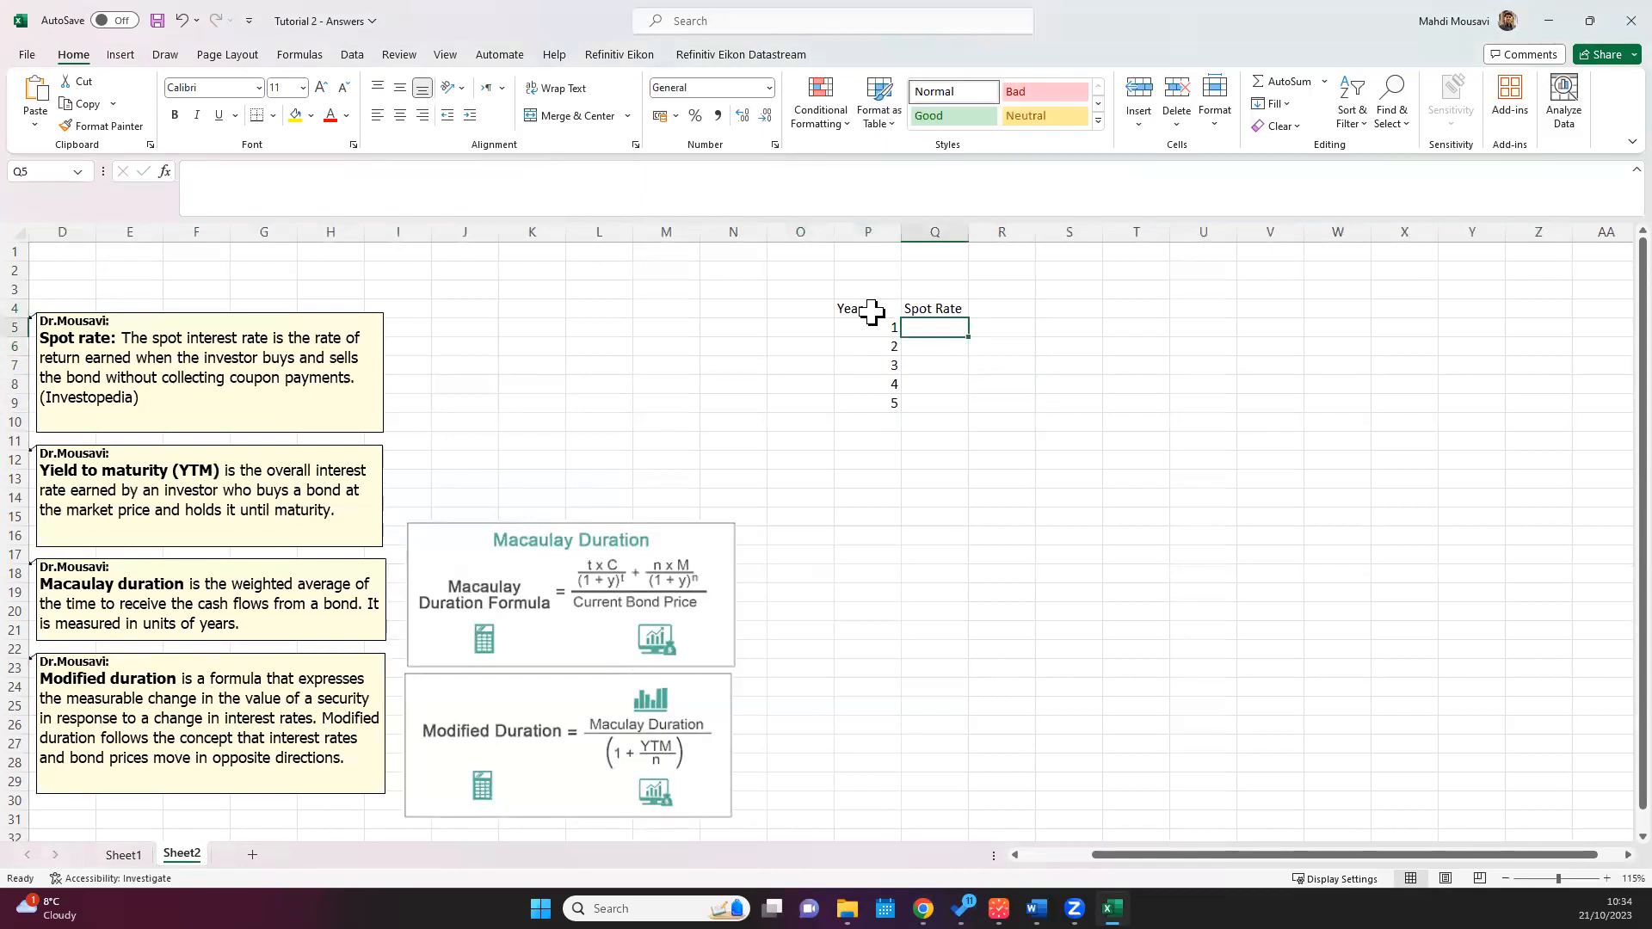
Step: Enter the spot rates 4.2%, 4.4%, 4.8%, 5.4% and 5.8% in Q5:Q9 for years 1 to 5
ctrl+scroll(861, 353, up, 1)
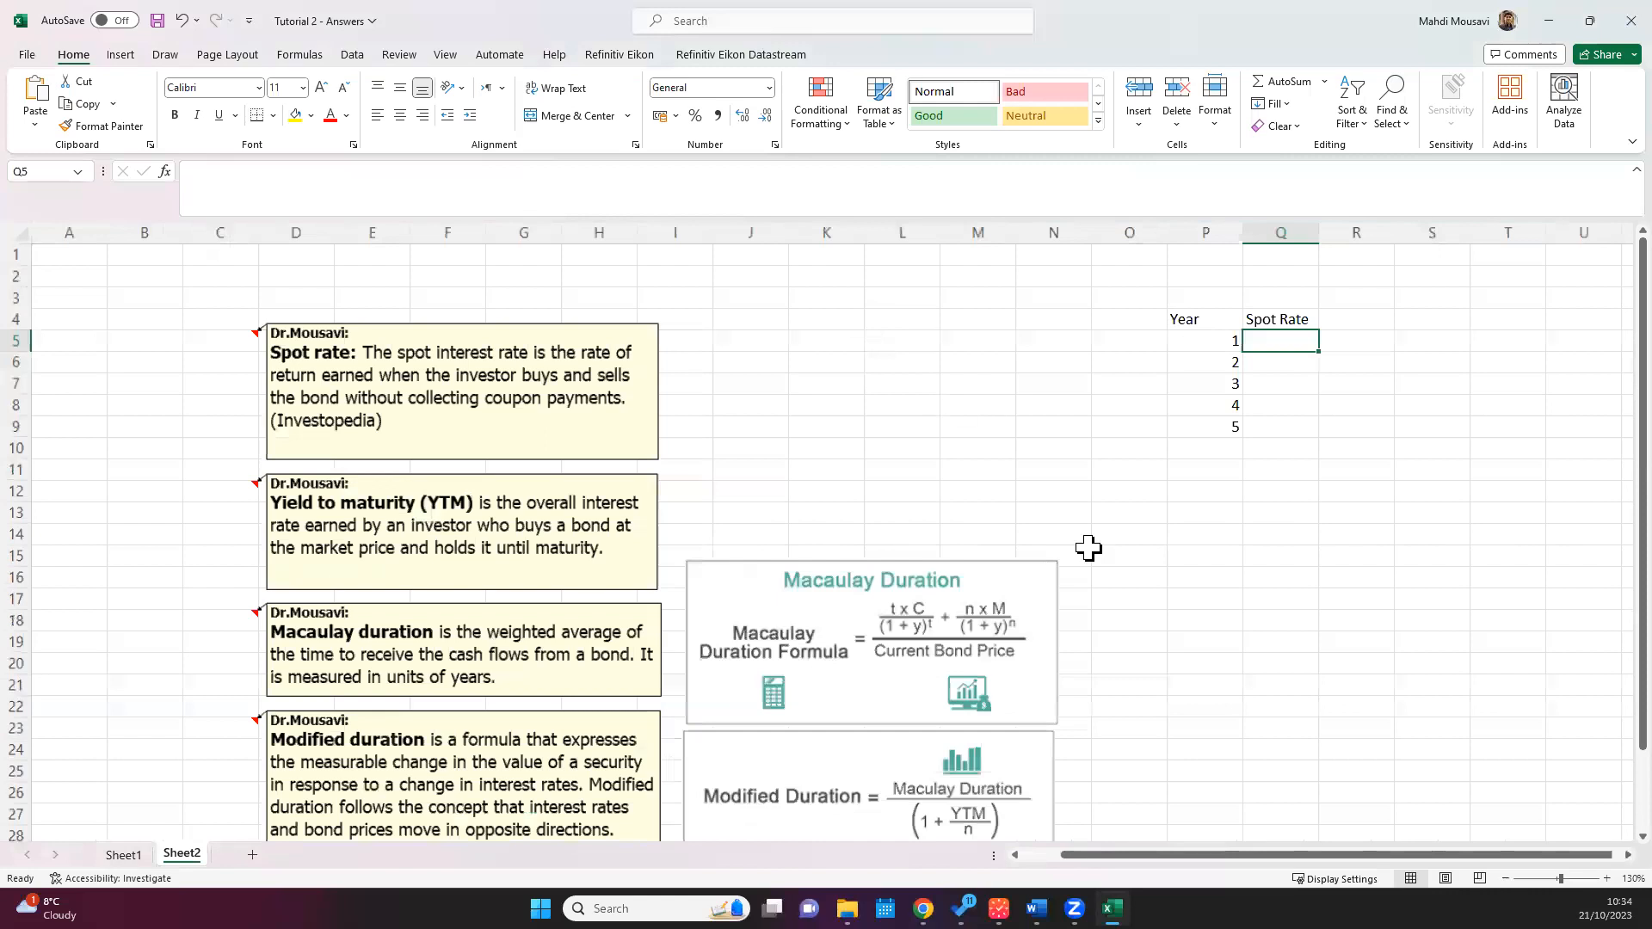
ctrl+scroll(1110, 620, up, 1)
drag(1184, 861, 1372, 869)
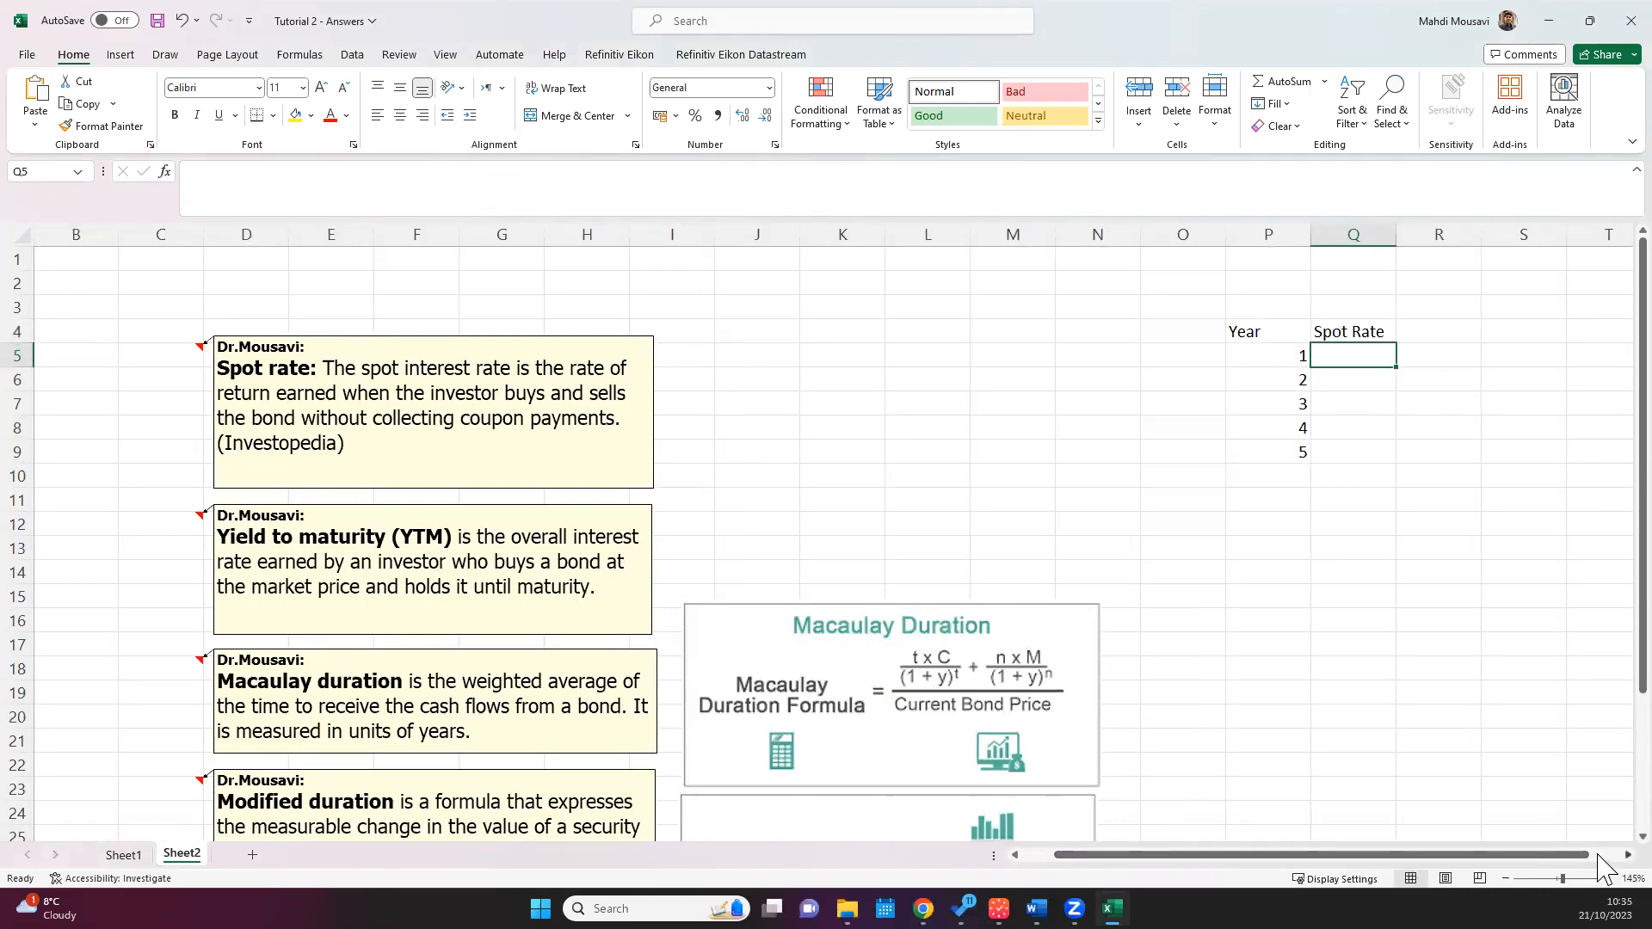
click(1598, 855)
drag(825, 330, 914, 448)
click(924, 353)
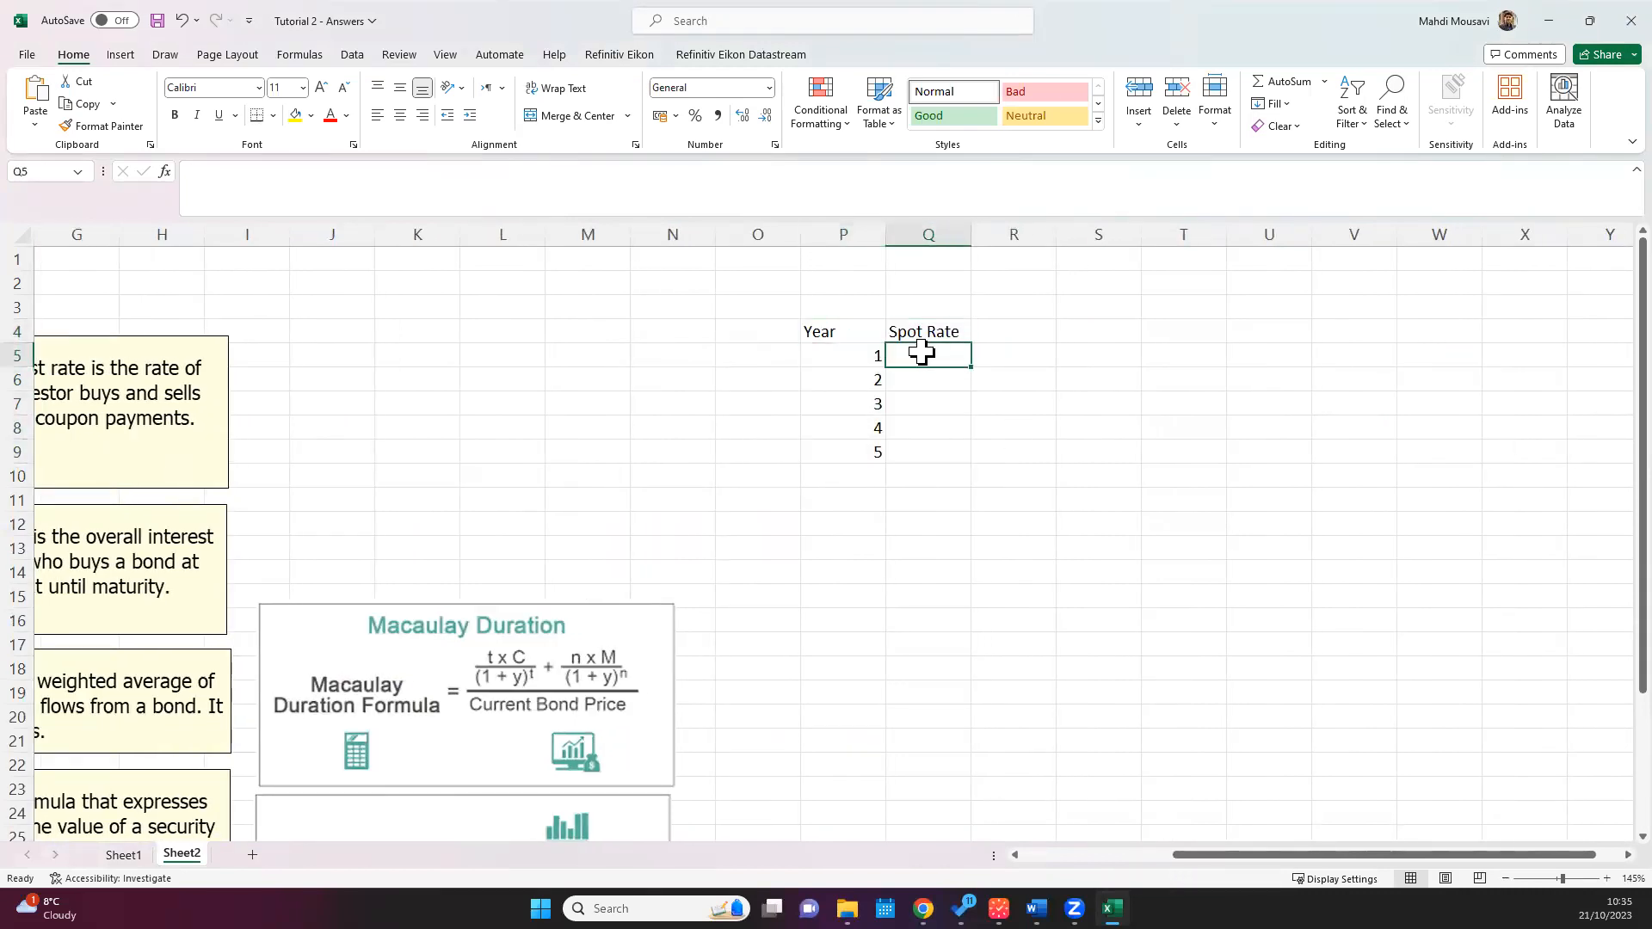
text(4.20)
text(%)
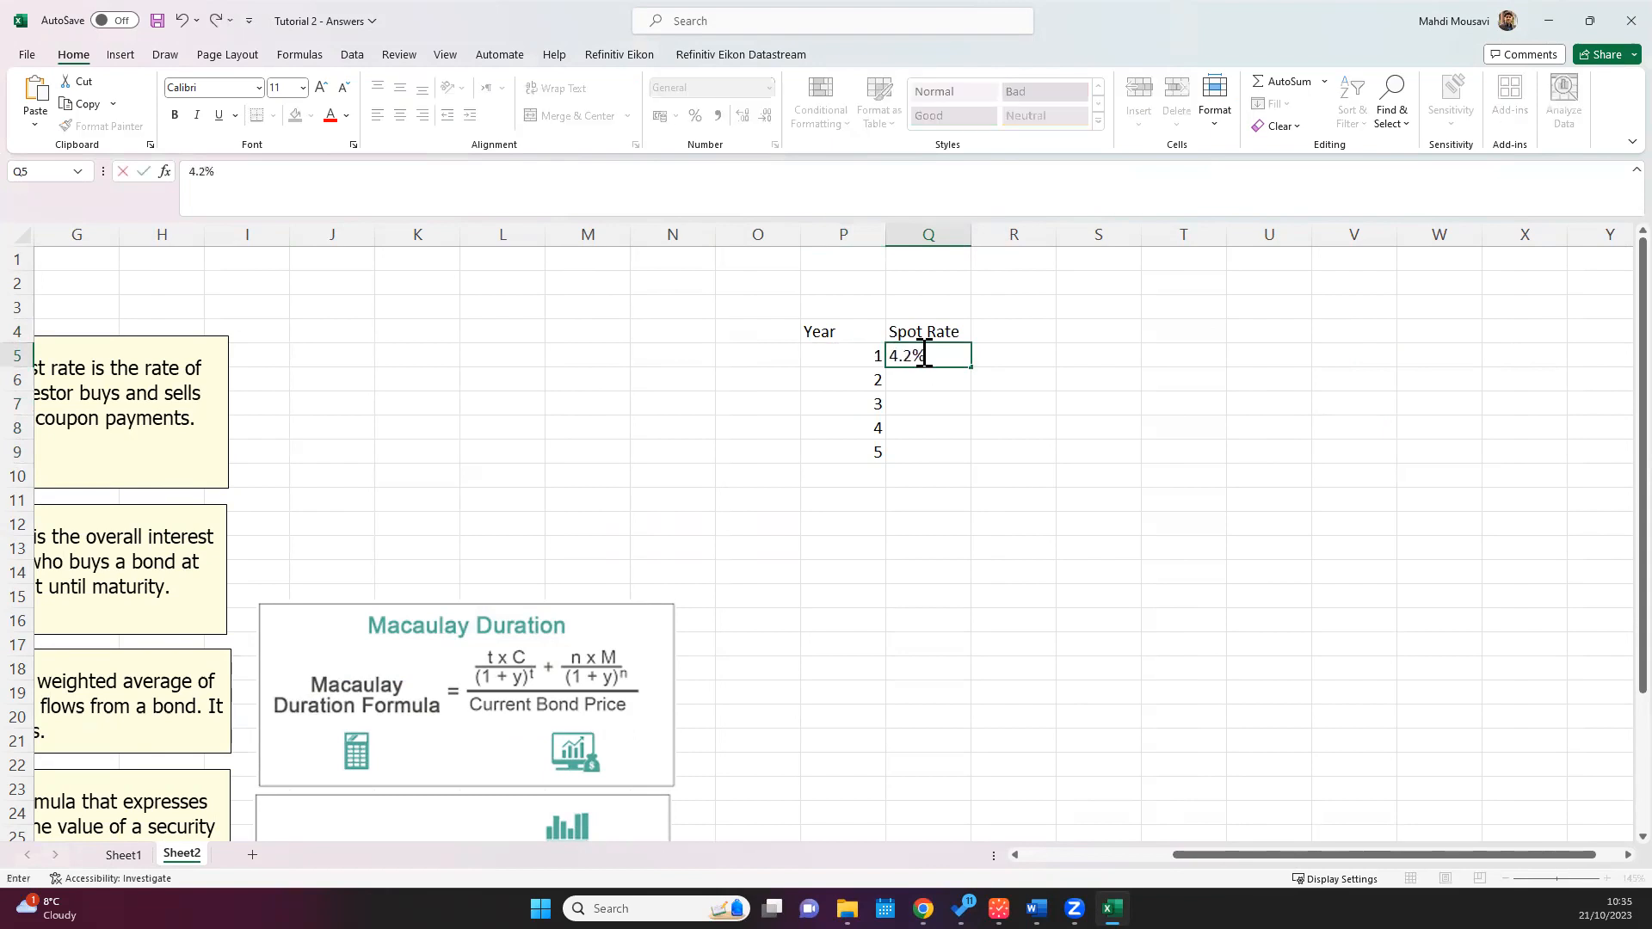
key(Return)
text(4)
text(.4%)
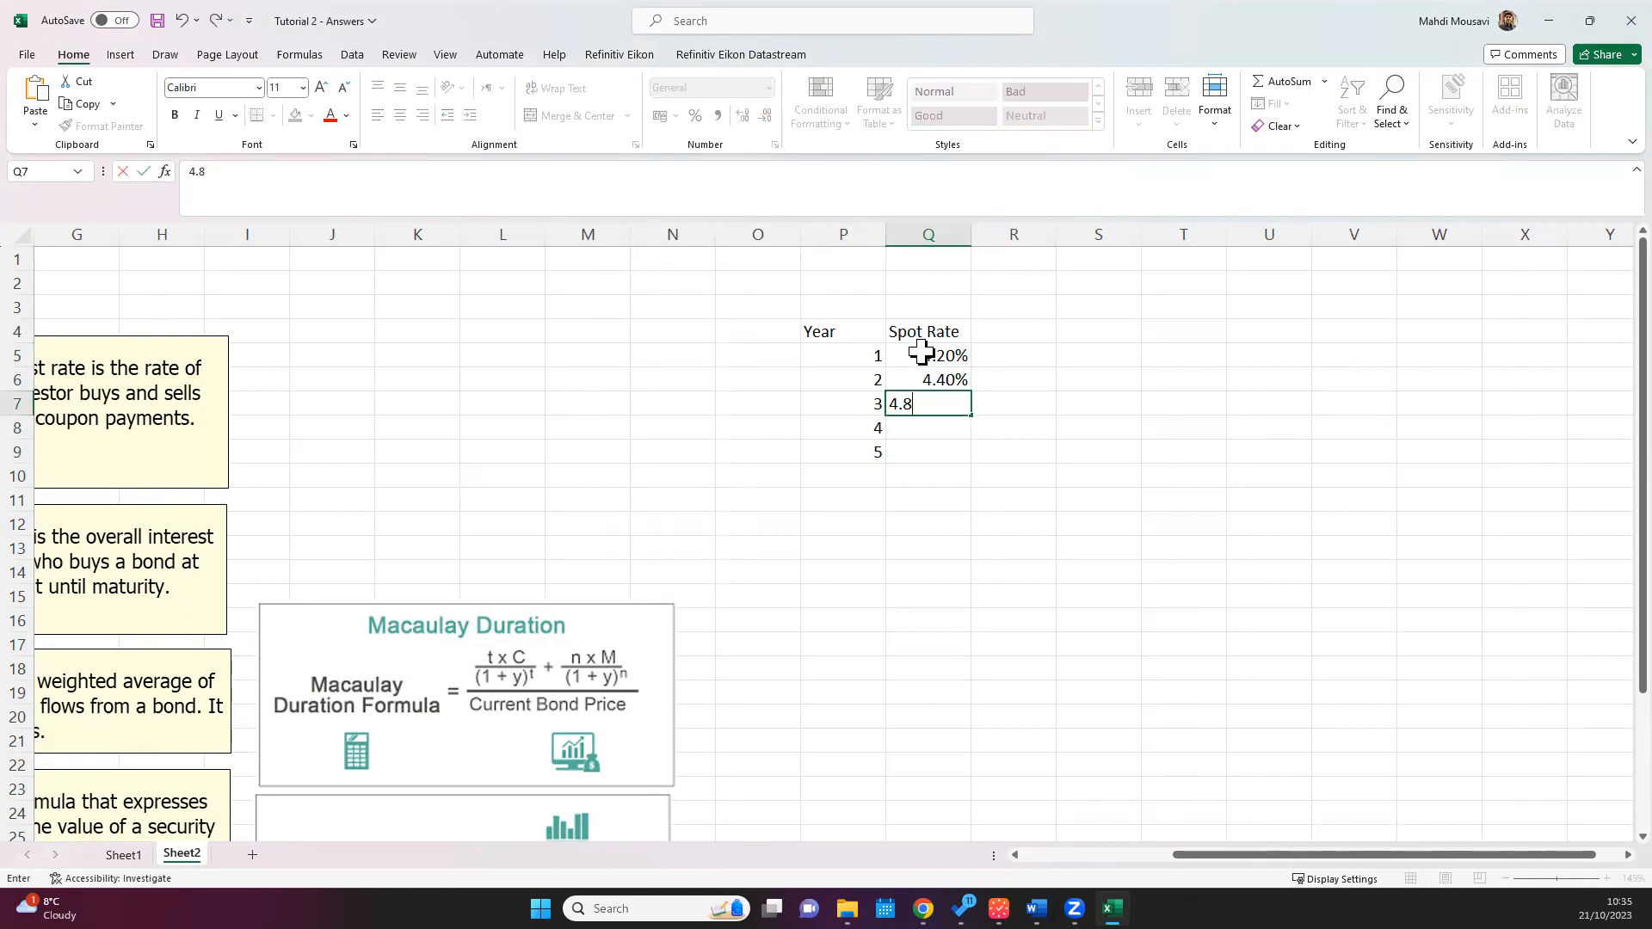
key(Return)
text(5.4)
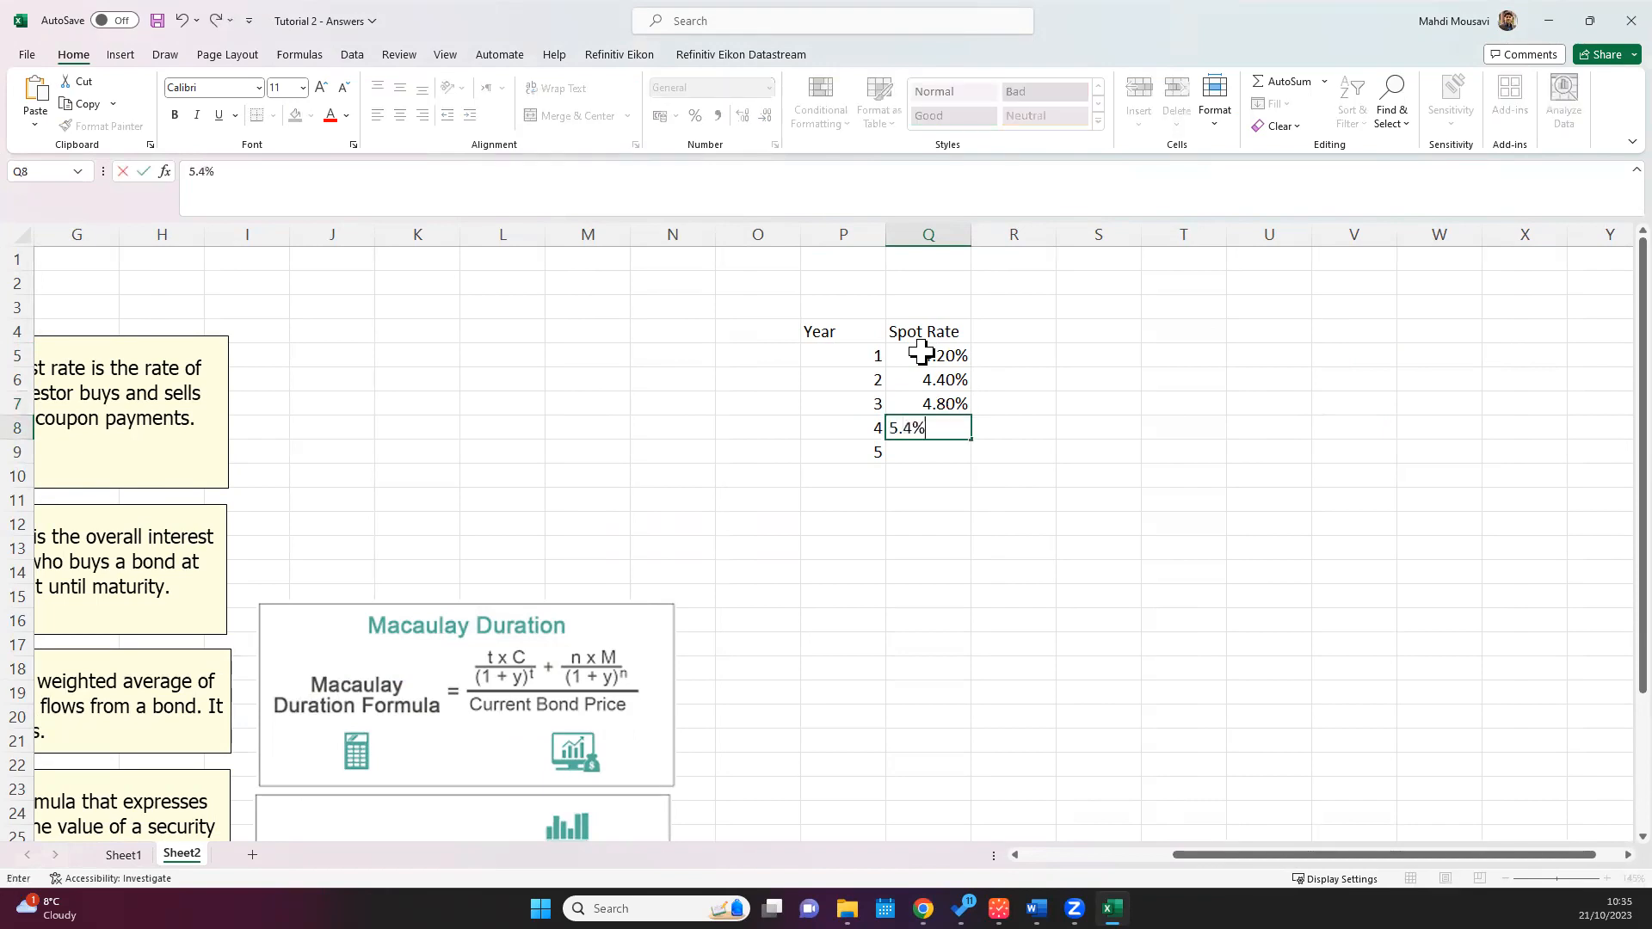
key(Return)
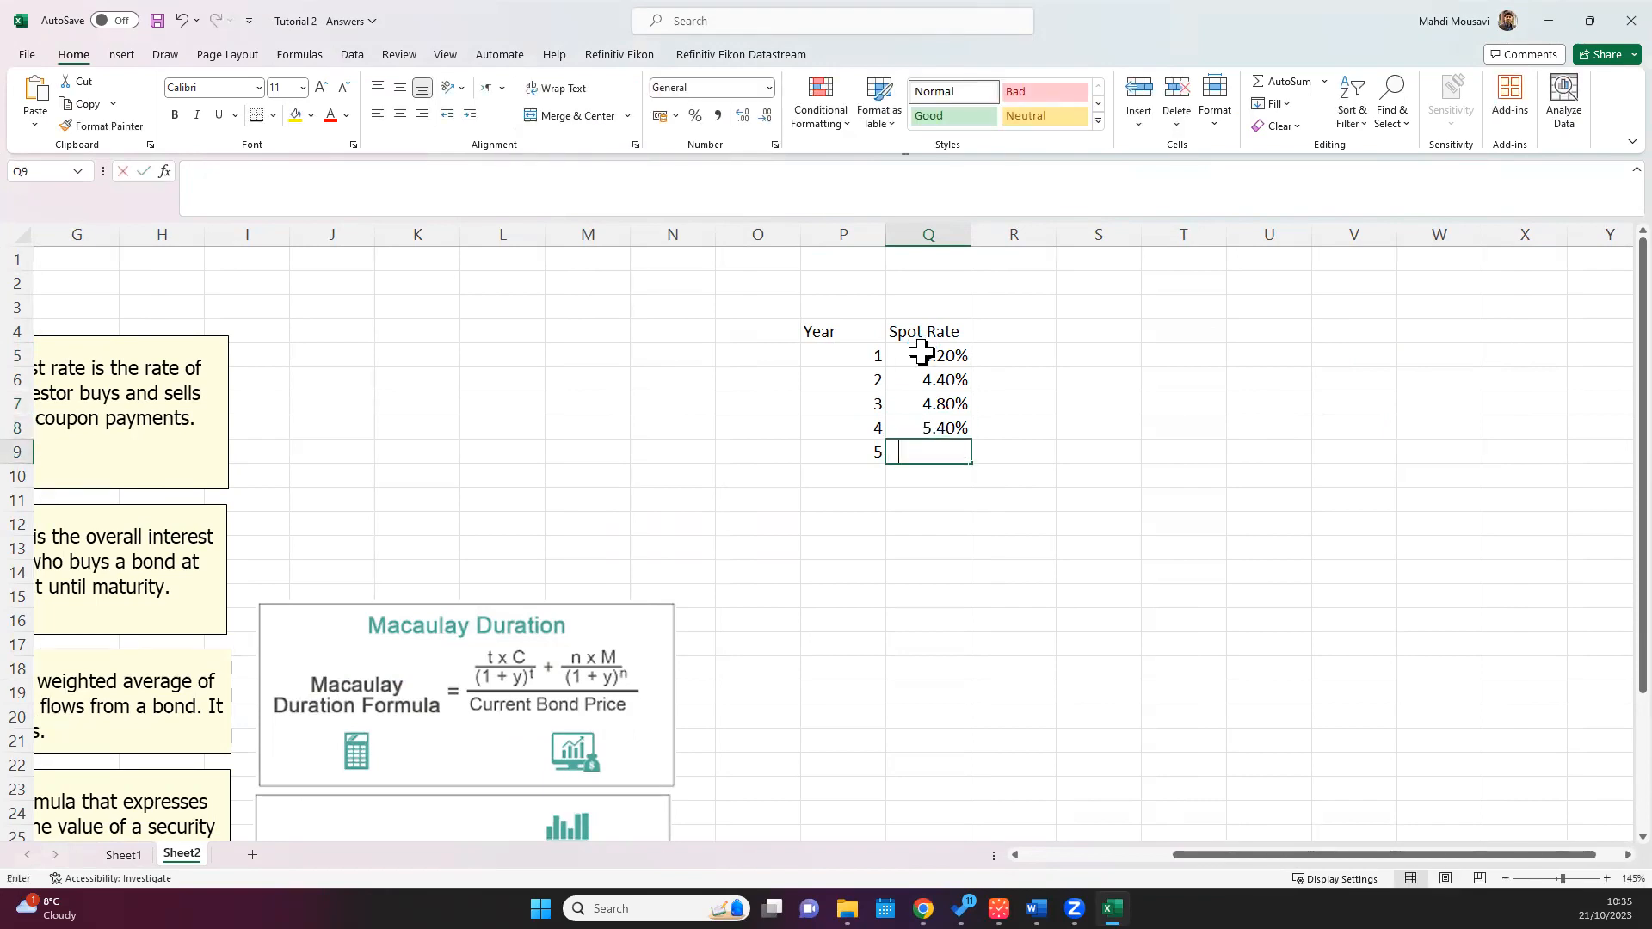
text(5.8)
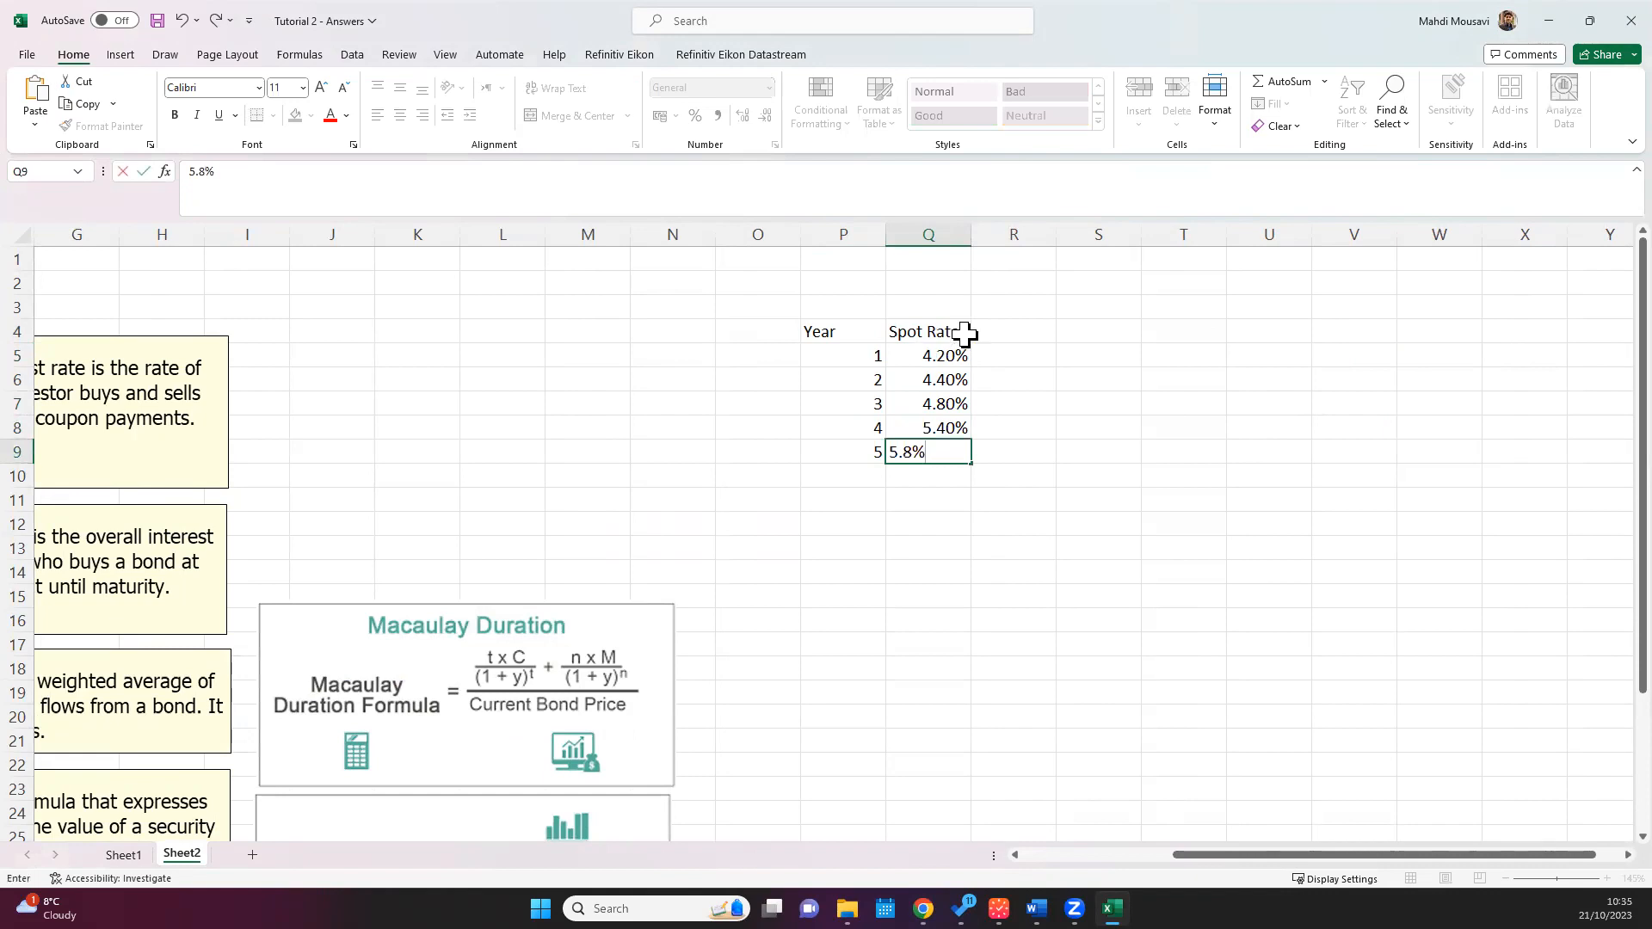
key(Return)
Step: Centre the contents of the Year and Spot Rate table in P4:Q9 and set its font size to 14
drag(933, 330, 843, 441)
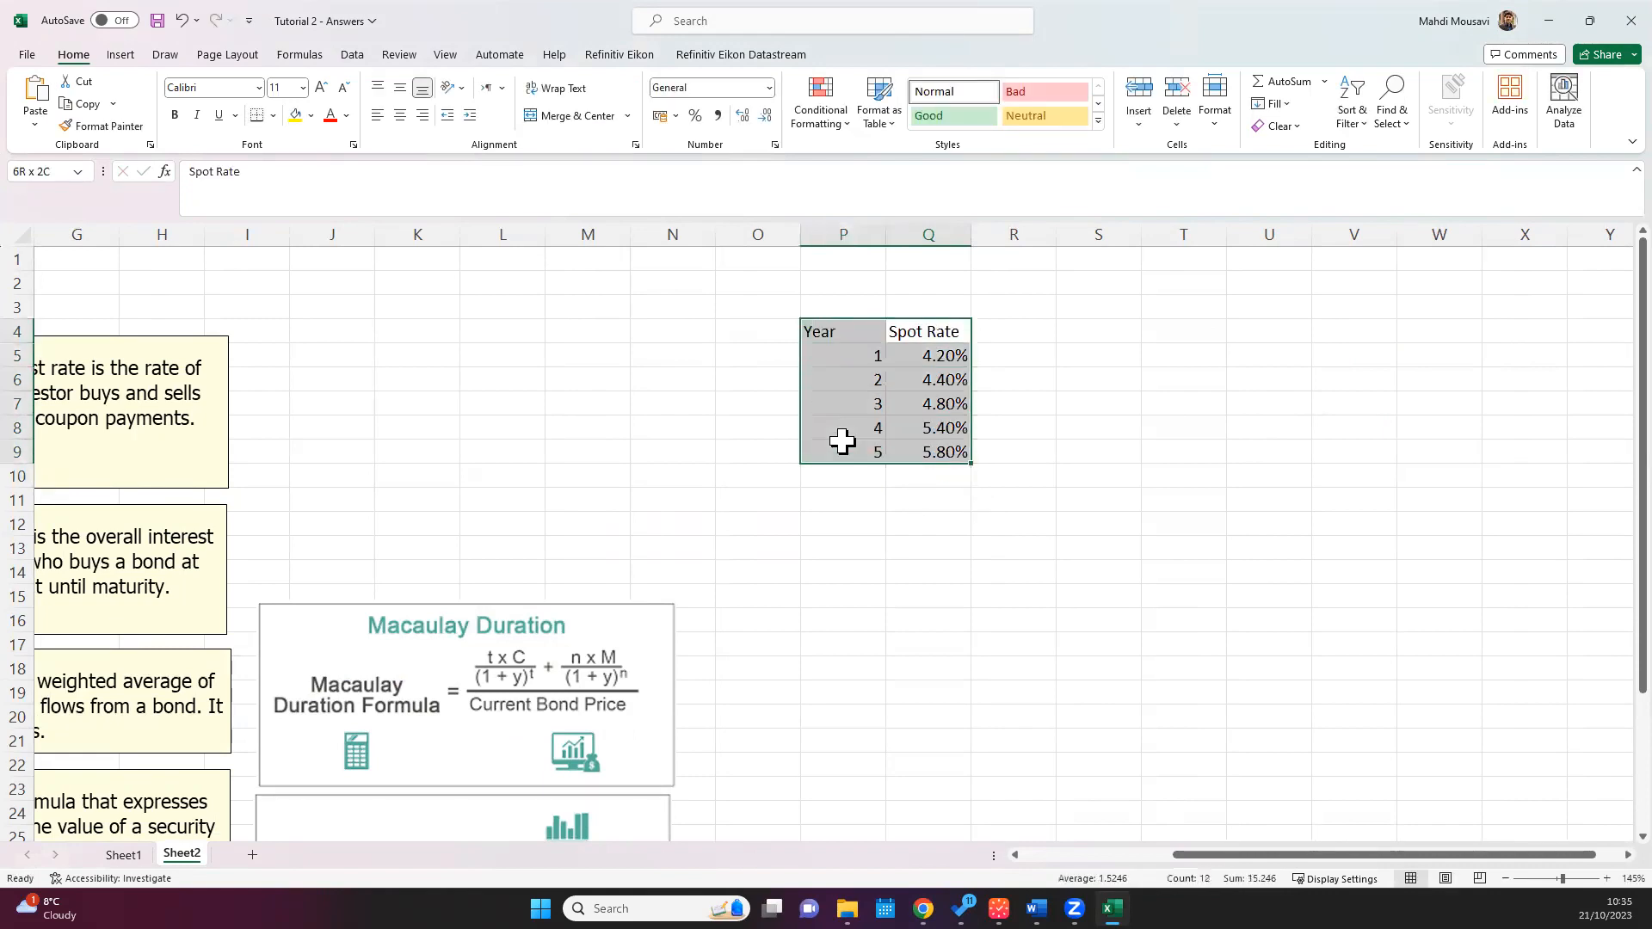
click(400, 115)
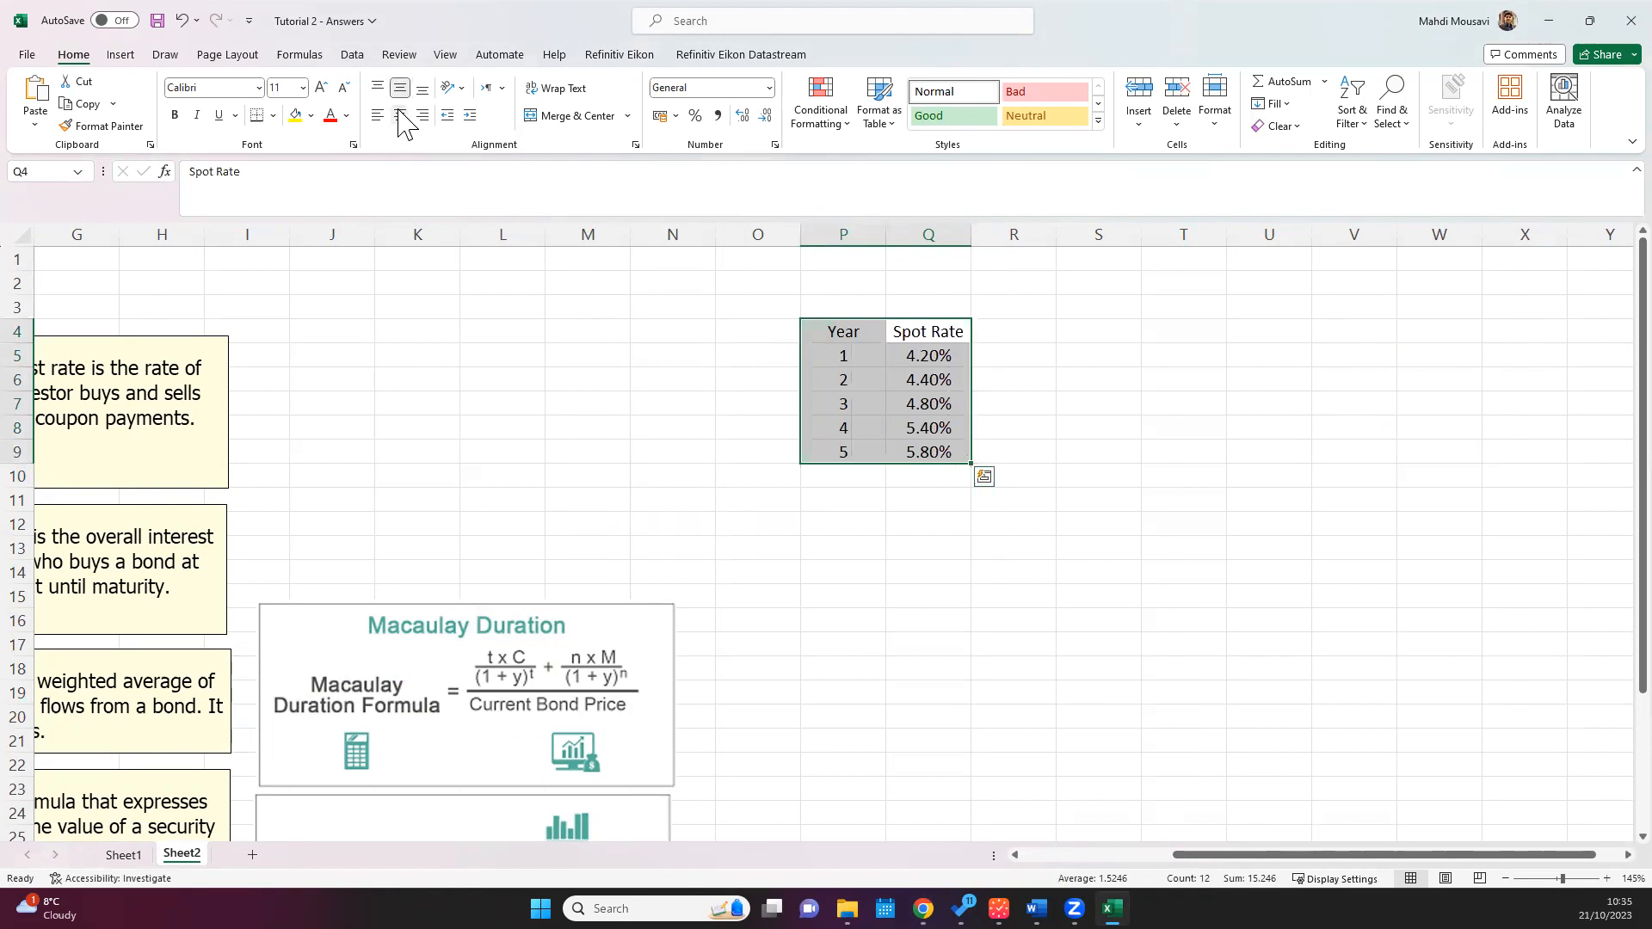
click(321, 87)
click(321, 86)
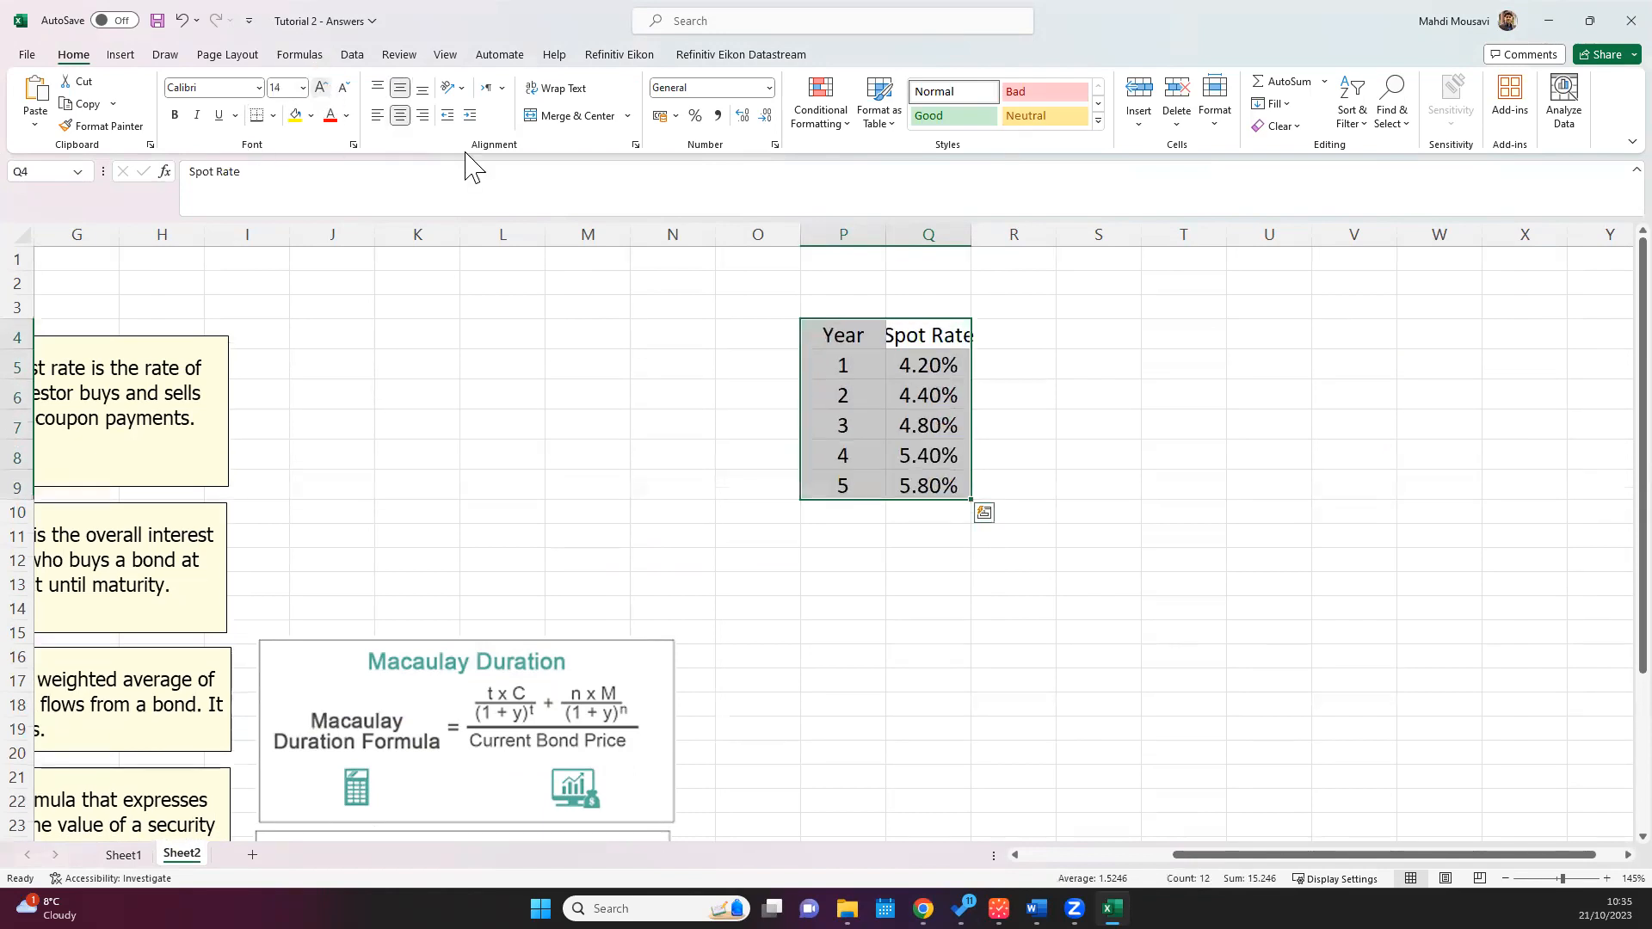
Step: Move the Year and Spot Rate table to O4:P9 and fit the Spot Rate column's width to its contents
double_click(971, 234)
drag(863, 327, 1034, 466)
drag(981, 317, 892, 371)
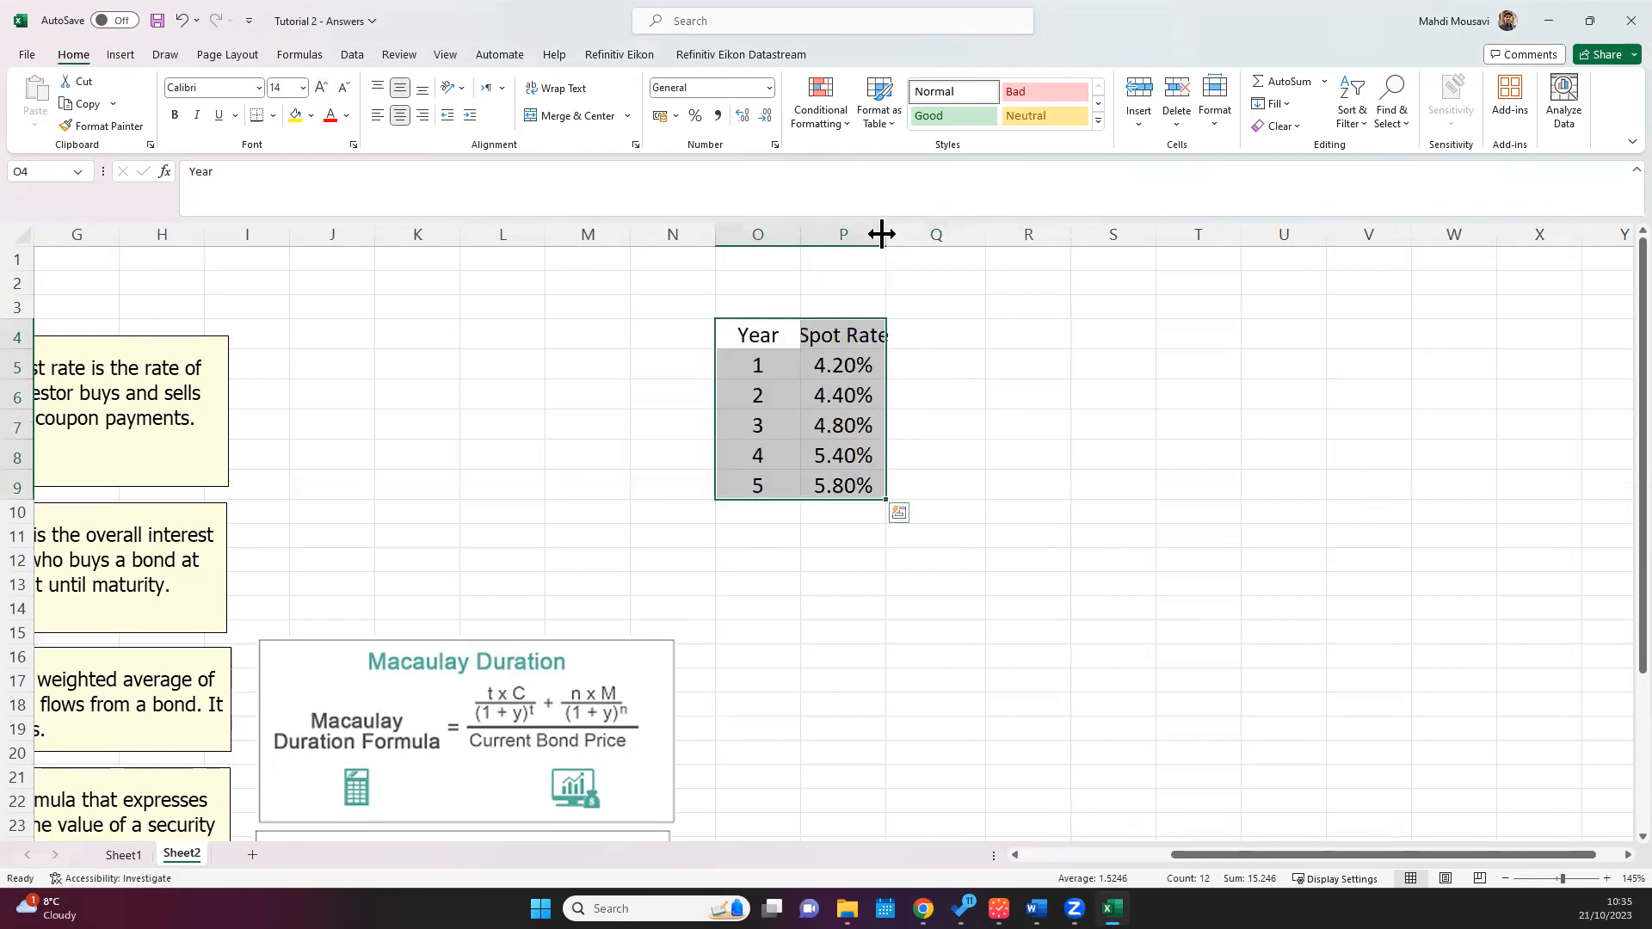
double_click(884, 234)
Step: Enter the heading C in Q4 and copy the Spot Rate heading's formatting onto it
click(945, 333)
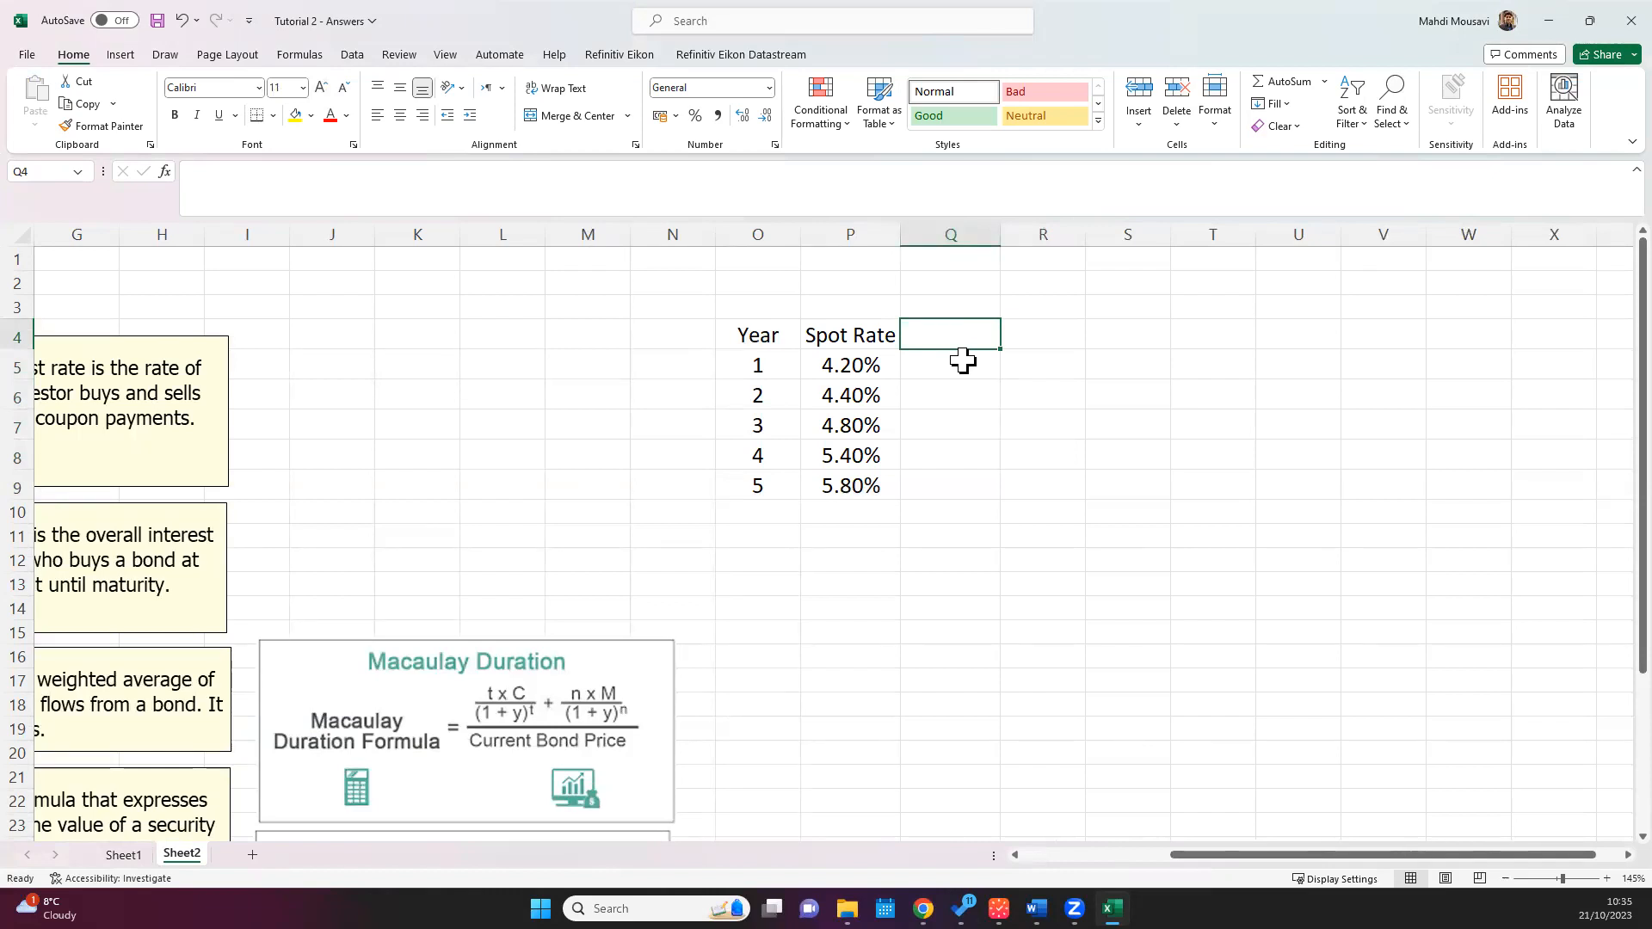
text(C)
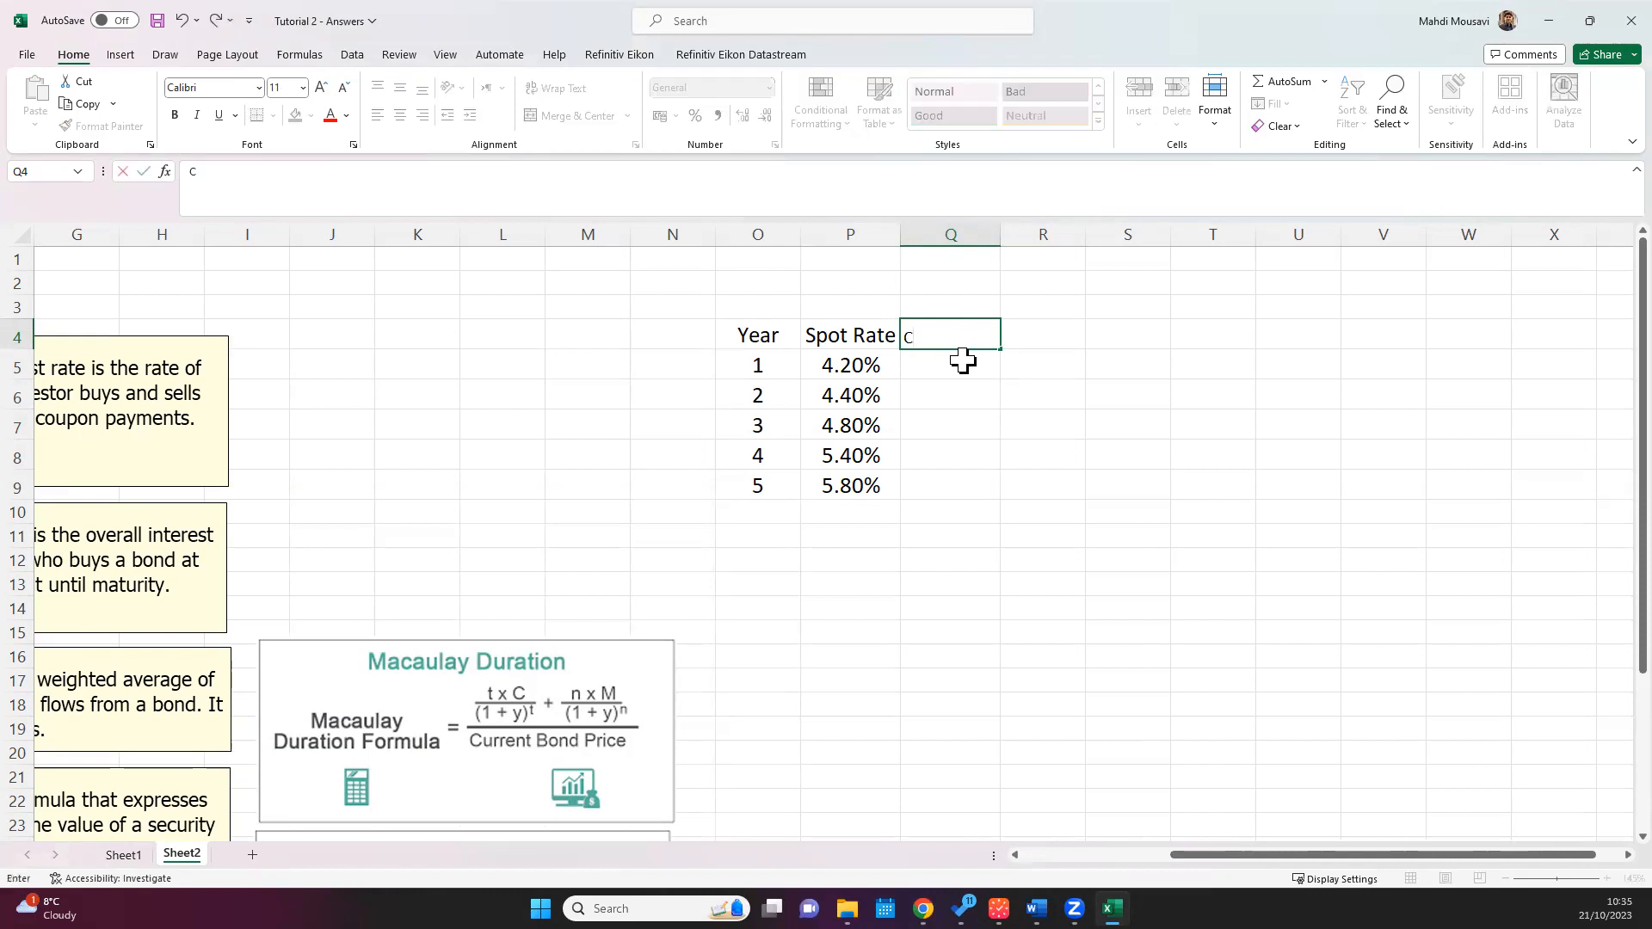
key(Return)
click(962, 335)
click(399, 115)
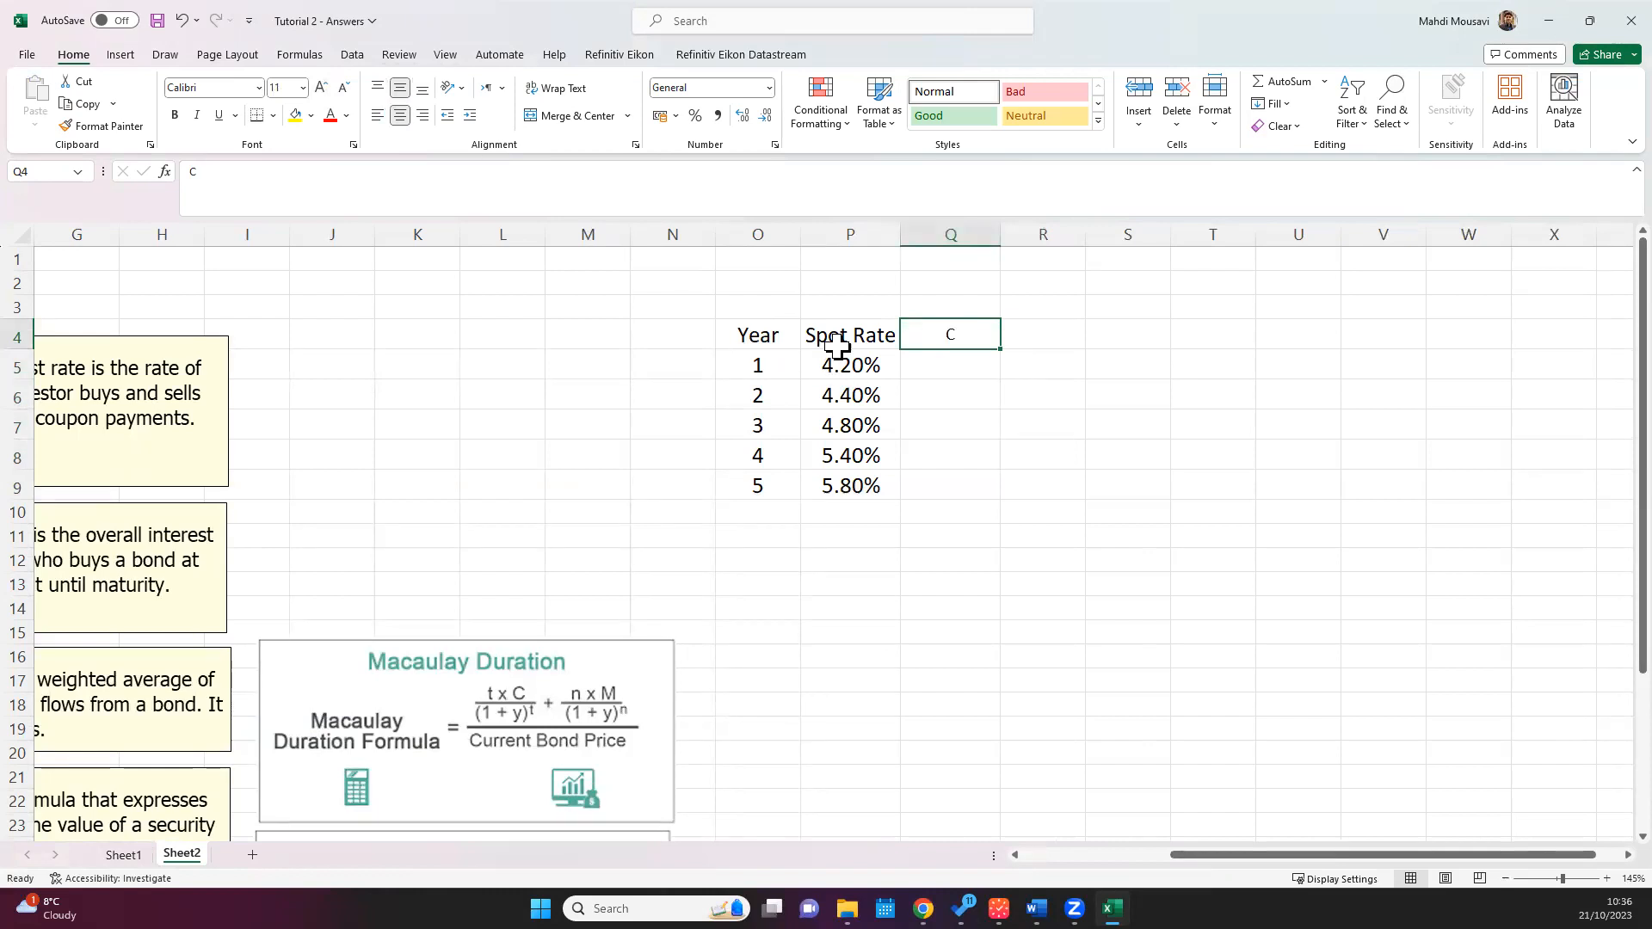
click(841, 343)
click(86, 128)
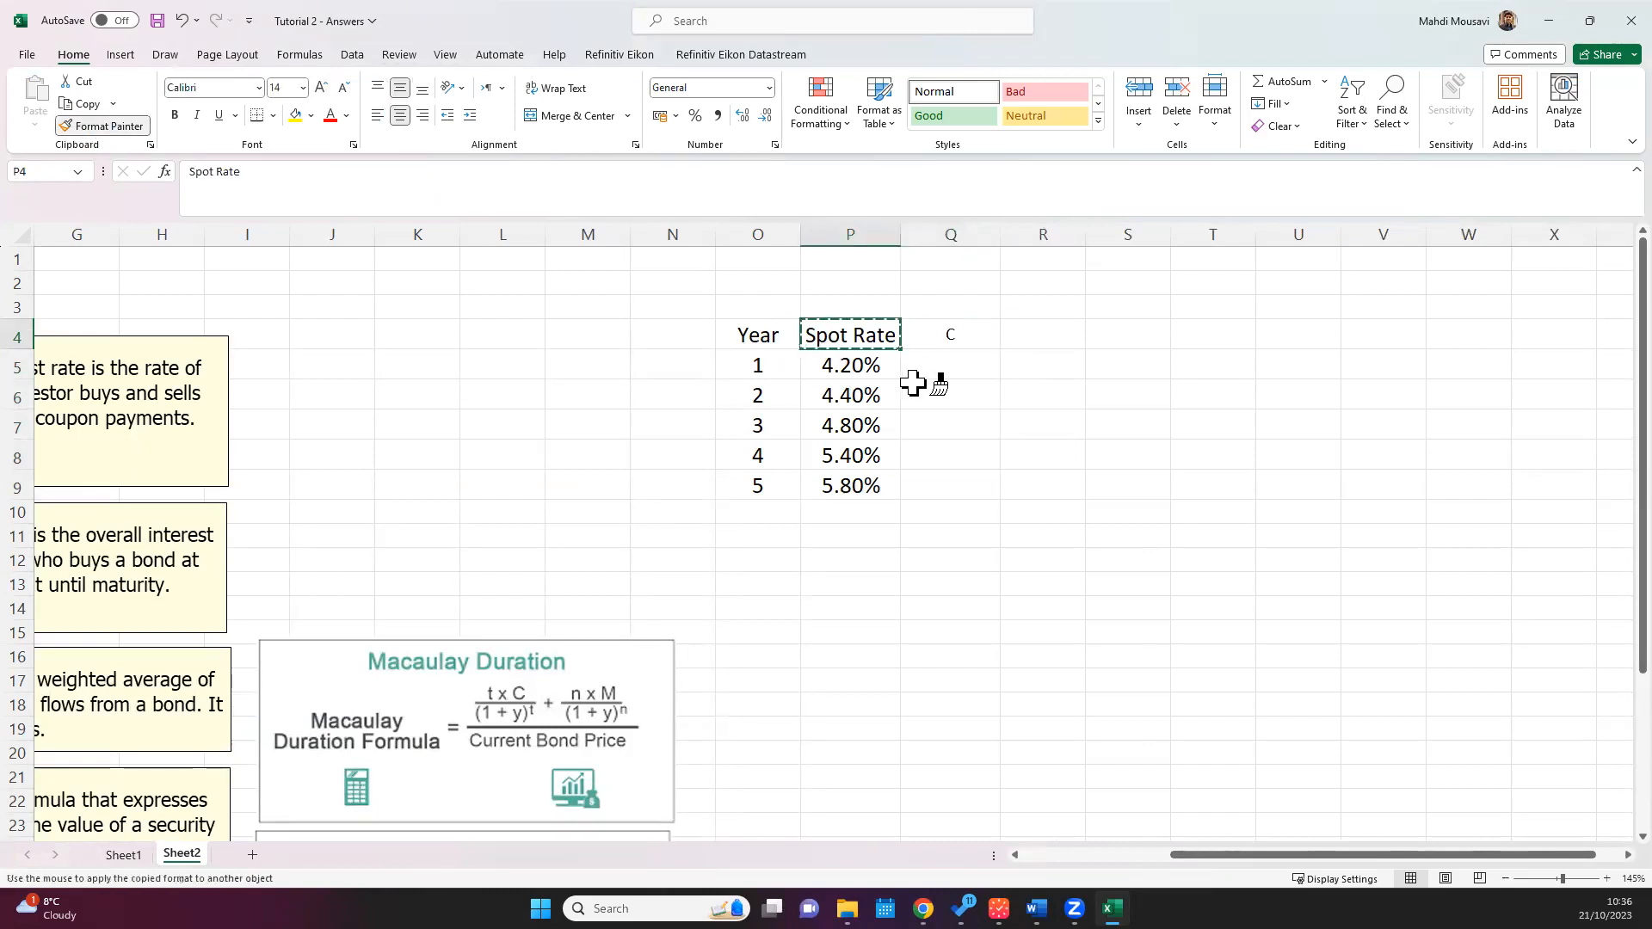
click(947, 334)
Step: Calculate the year 1 coupon in Q5 with the formula =6%*100
click(939, 367)
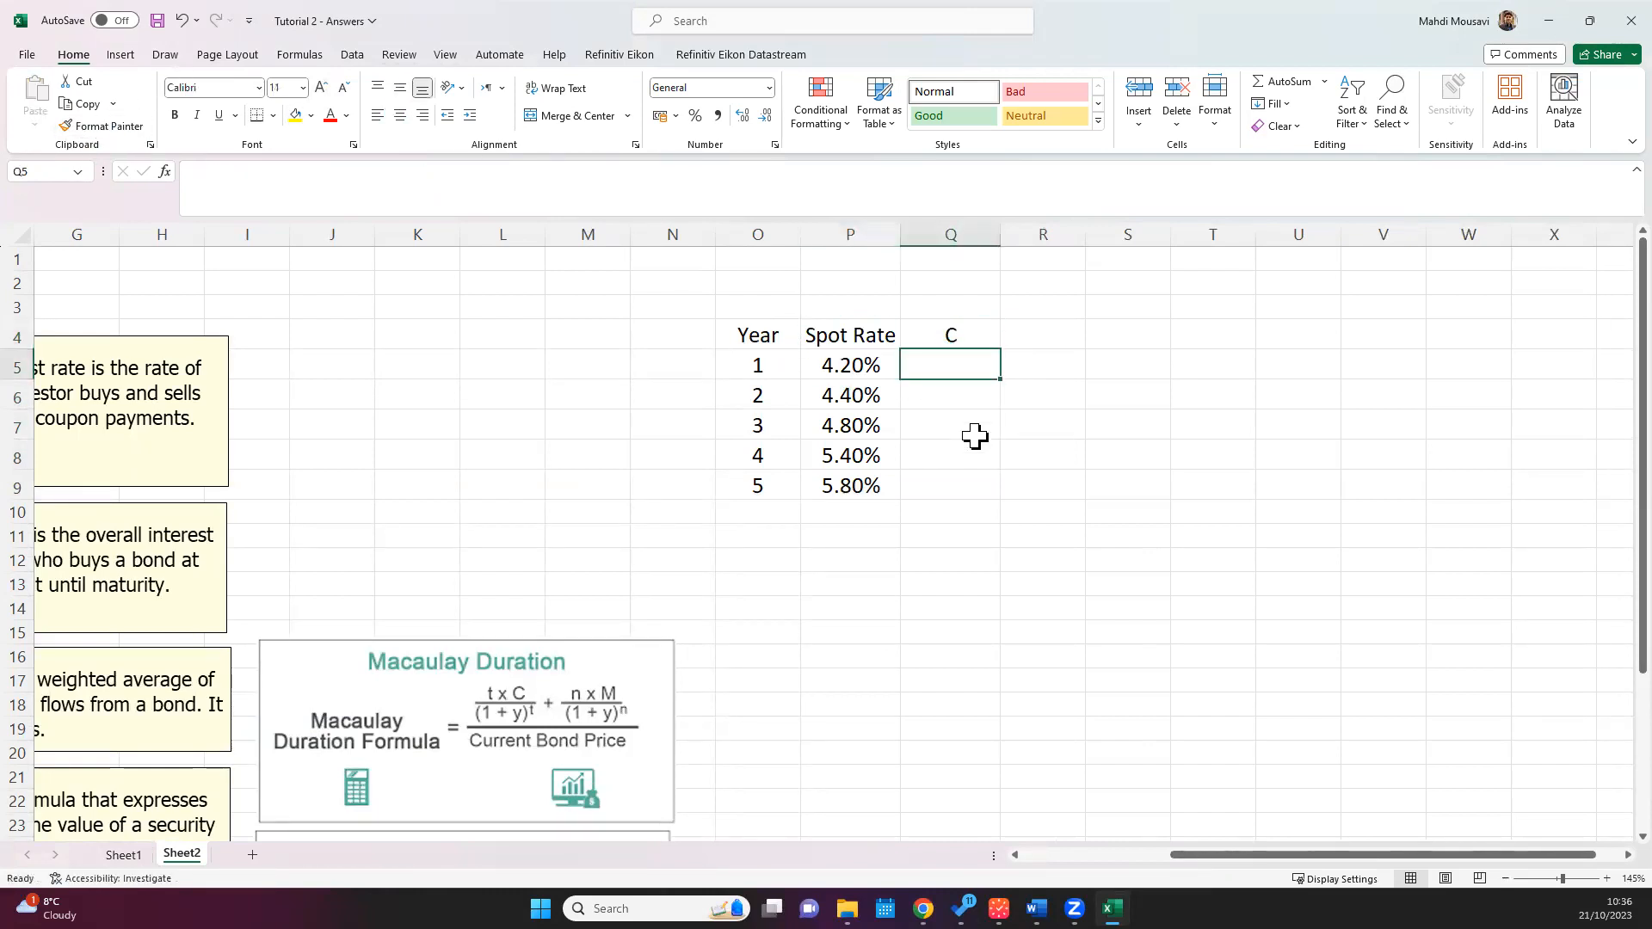
text(=6%*1)
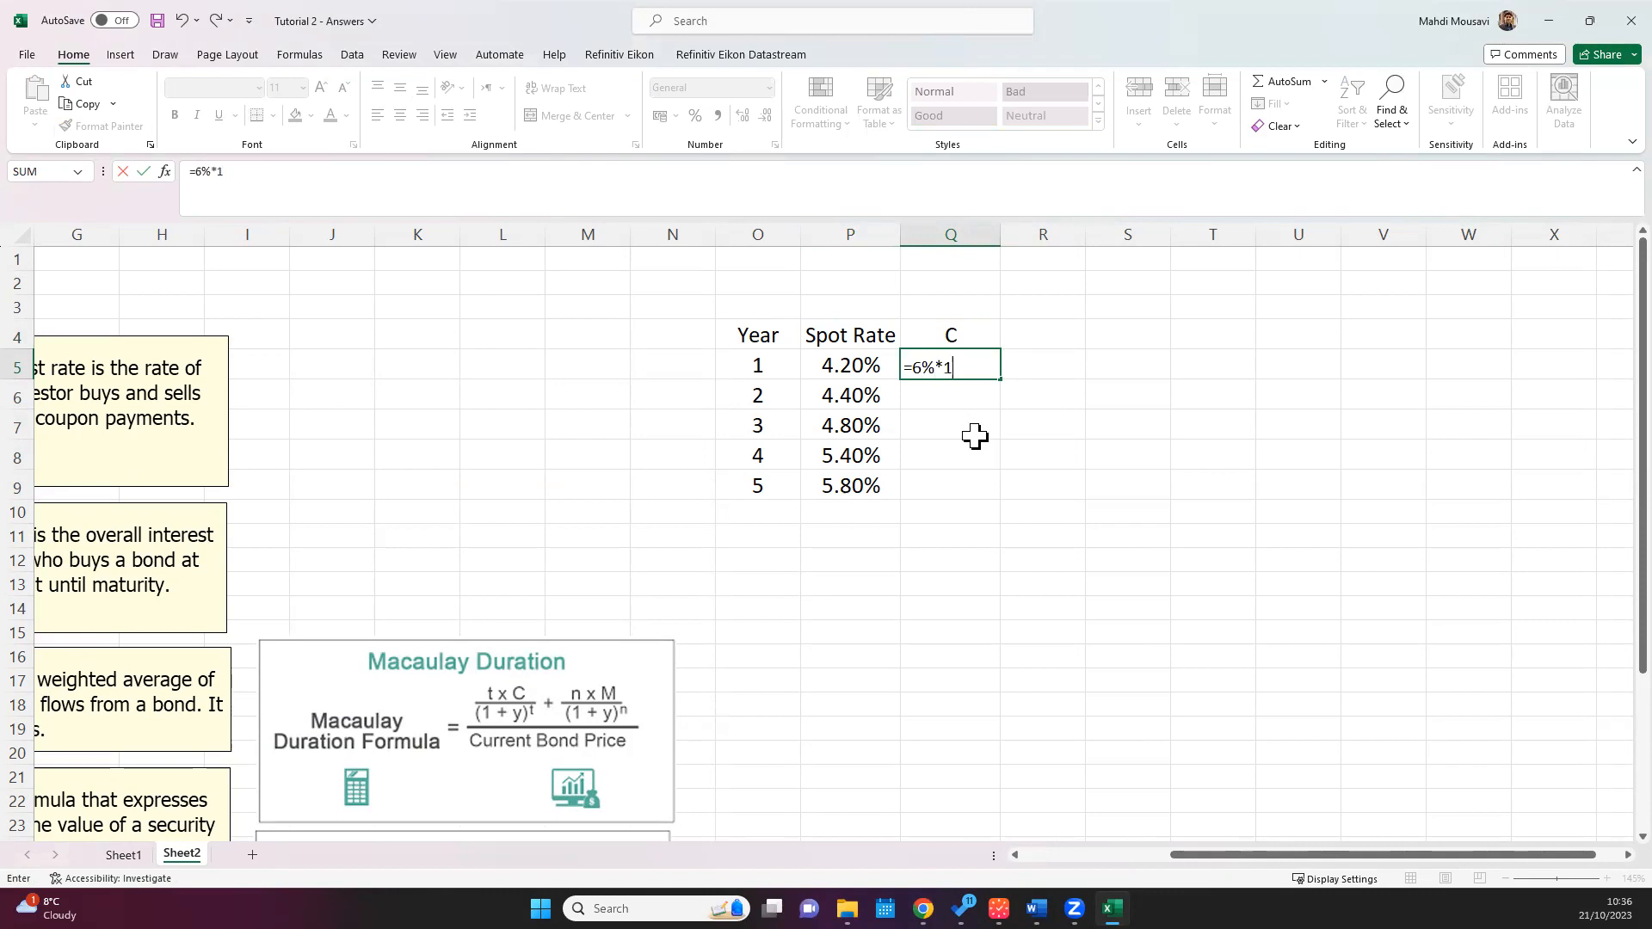
text(00)
key(Return)
Step: Centre the year 1 coupon in Q5, apply the pound accounting format and set its font size to 14
click(951, 365)
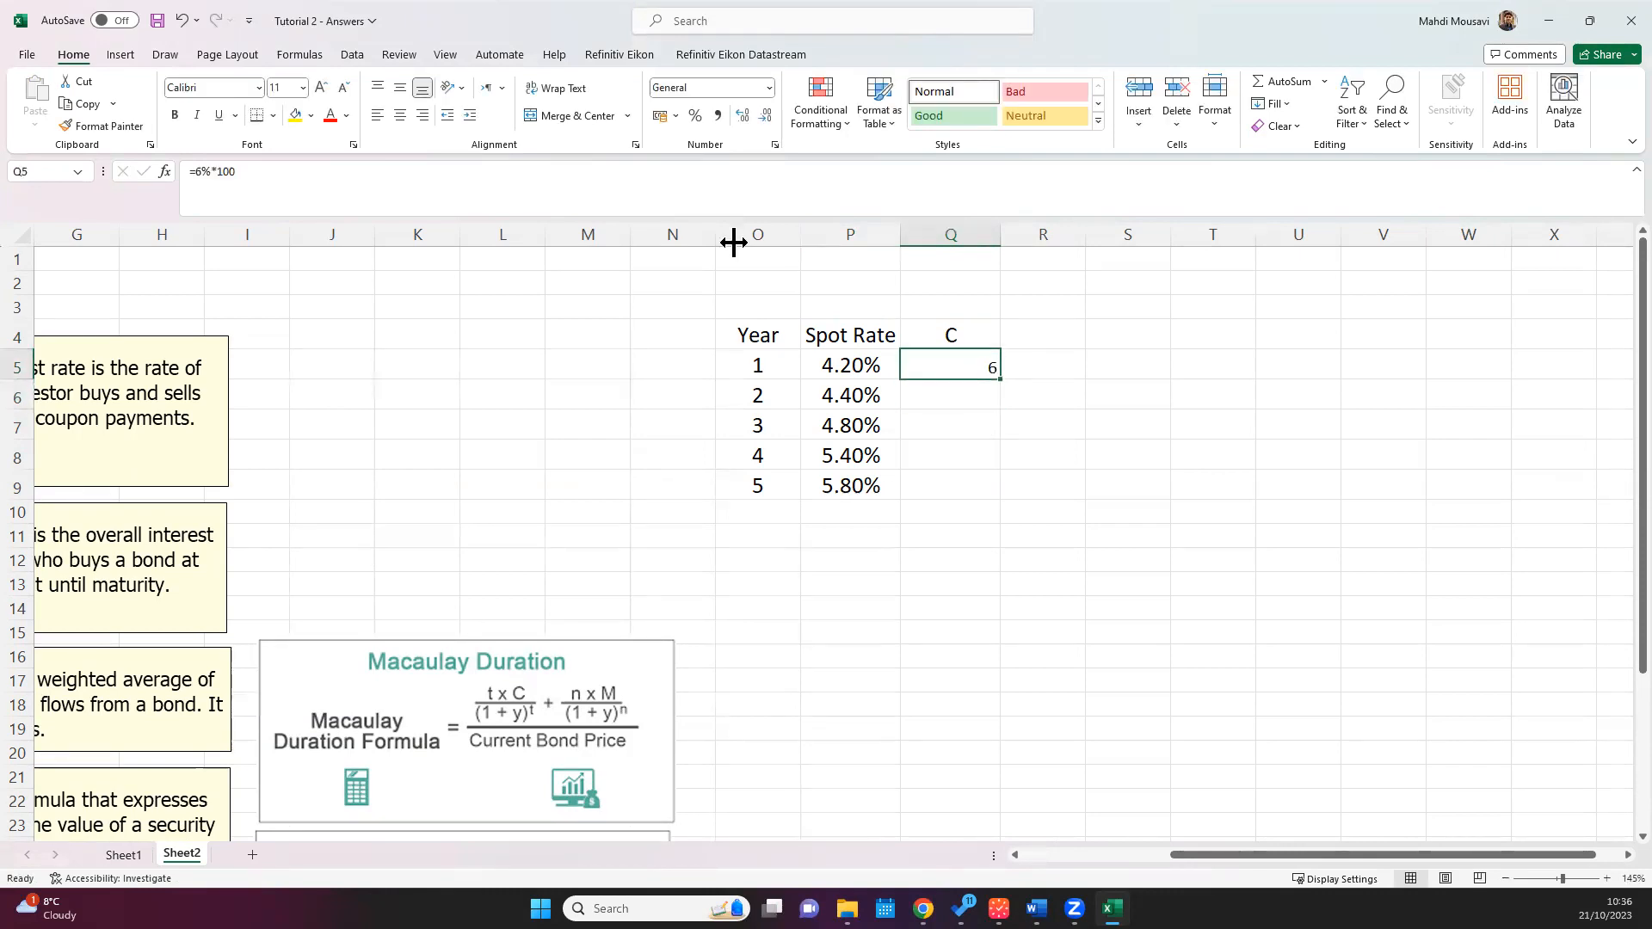
click(401, 87)
click(400, 114)
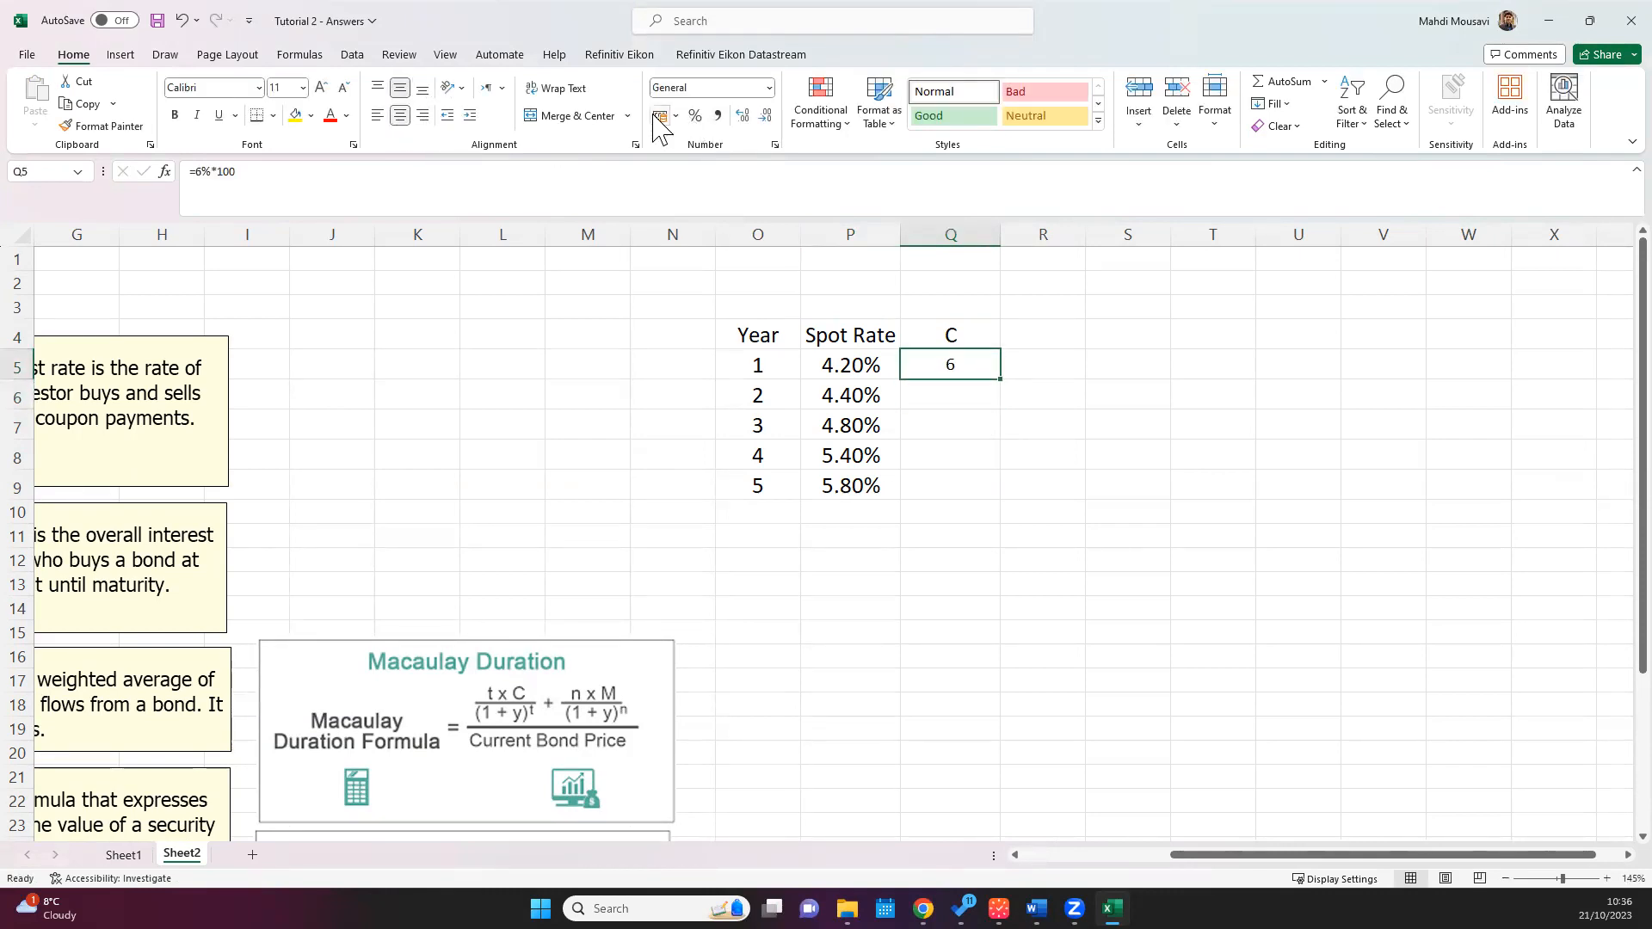
click(660, 116)
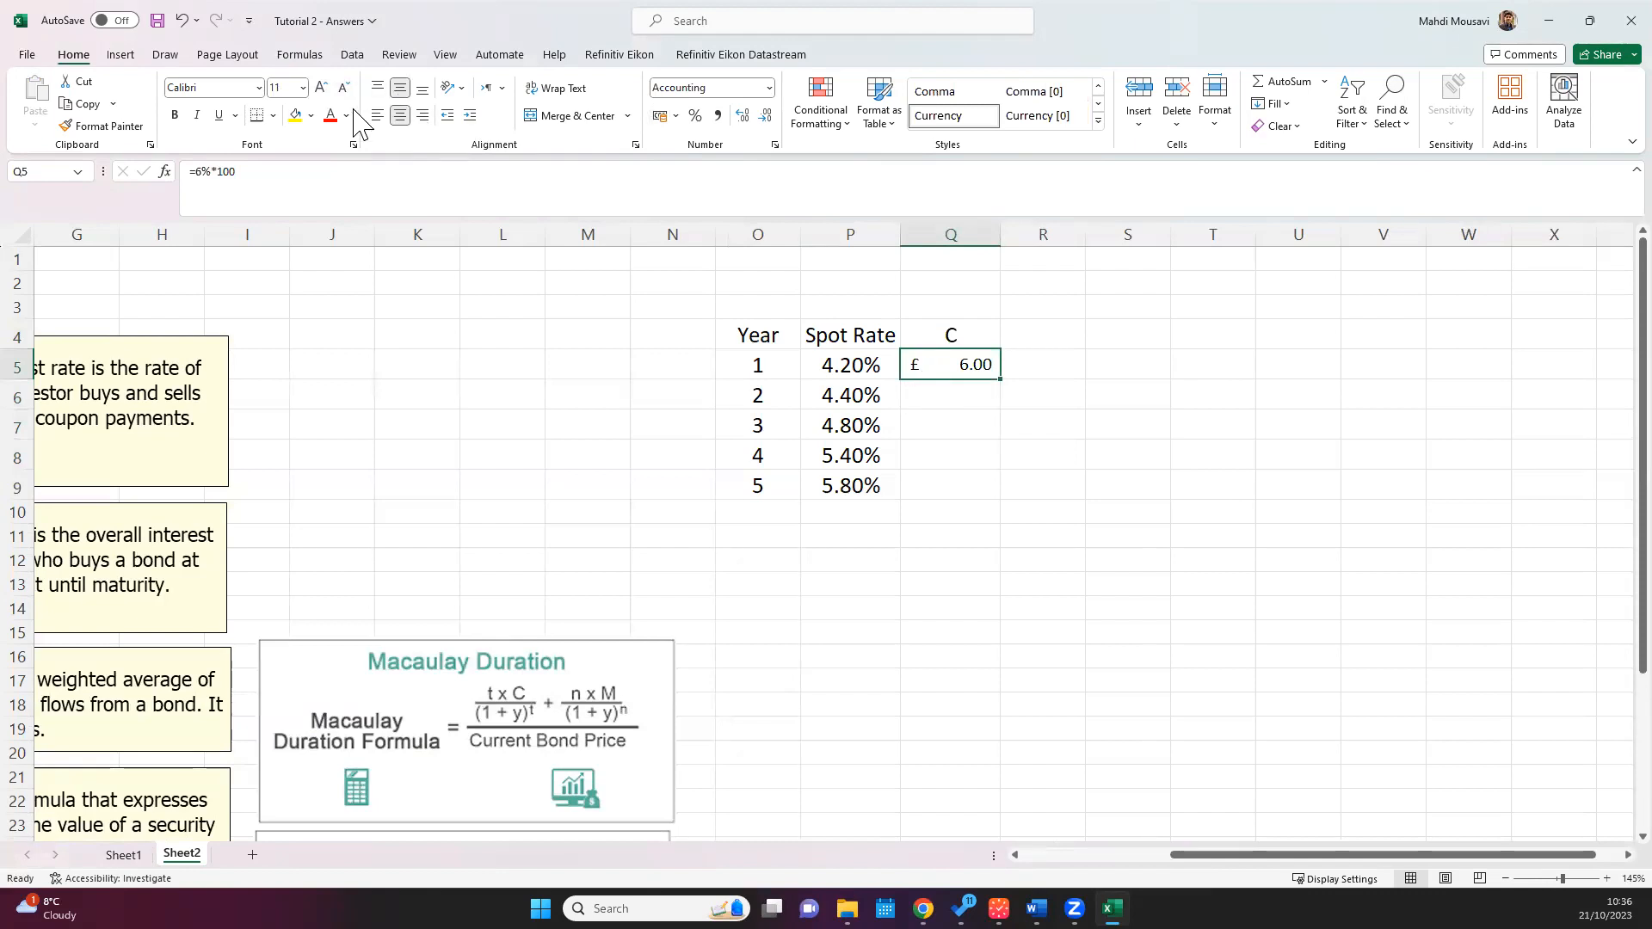
click(328, 86)
click(328, 86)
Step: Copy the formatting of the year values O5:O9 onto Q5:Q9 and apply the pound accounting format to that range
drag(754, 365, 761, 487)
click(101, 126)
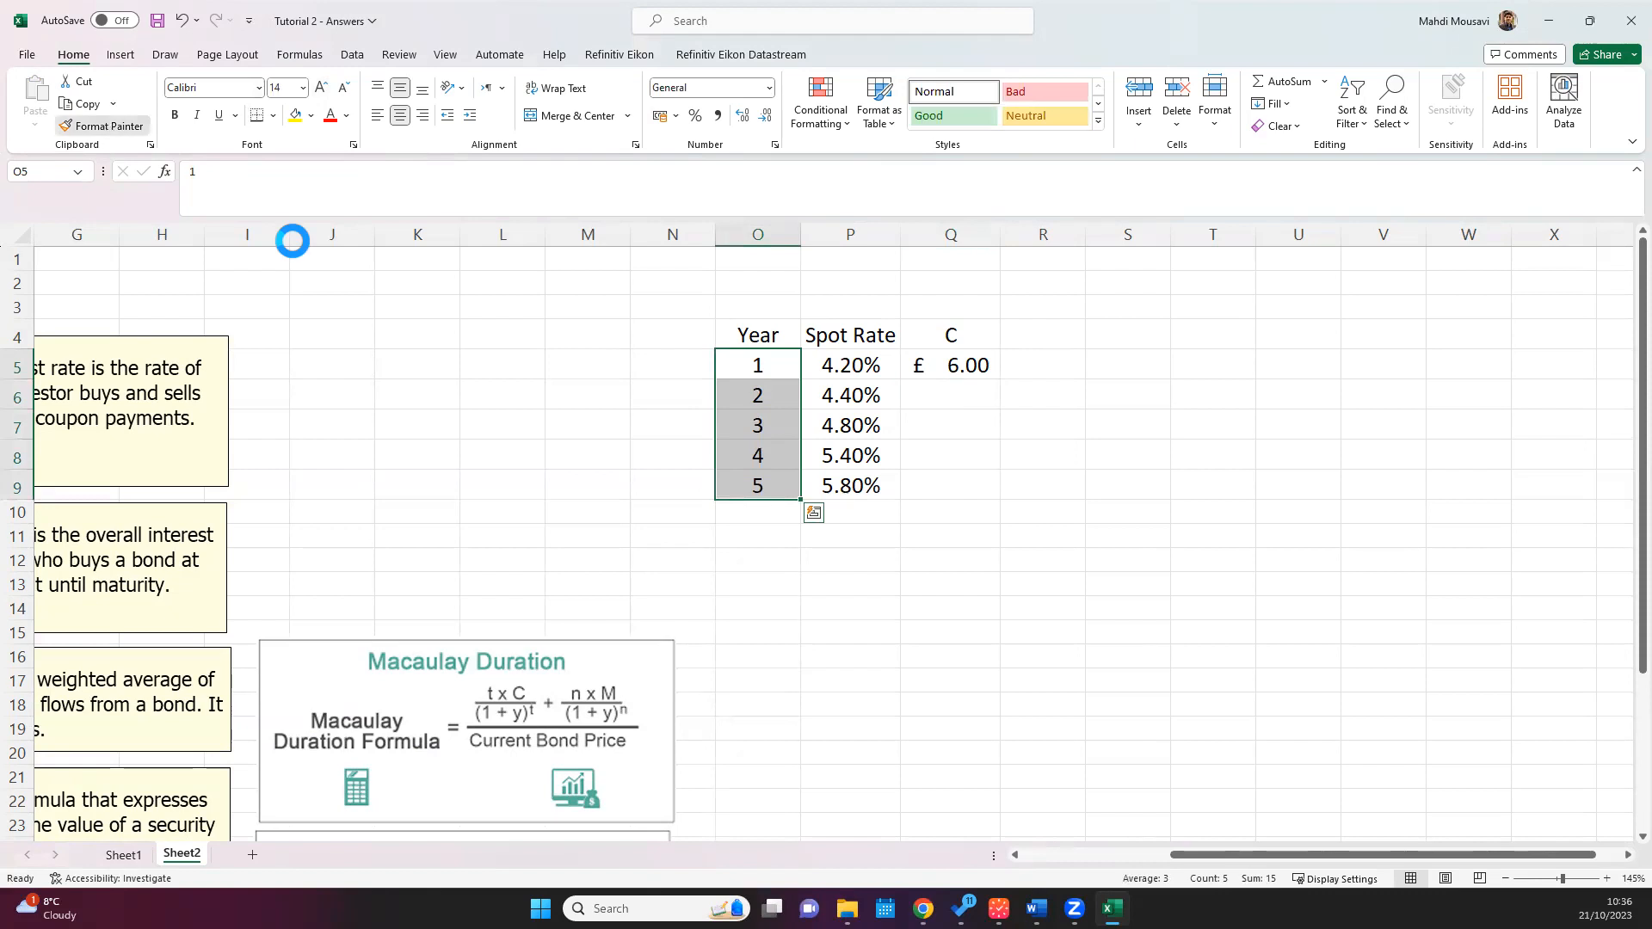
drag(946, 371, 958, 487)
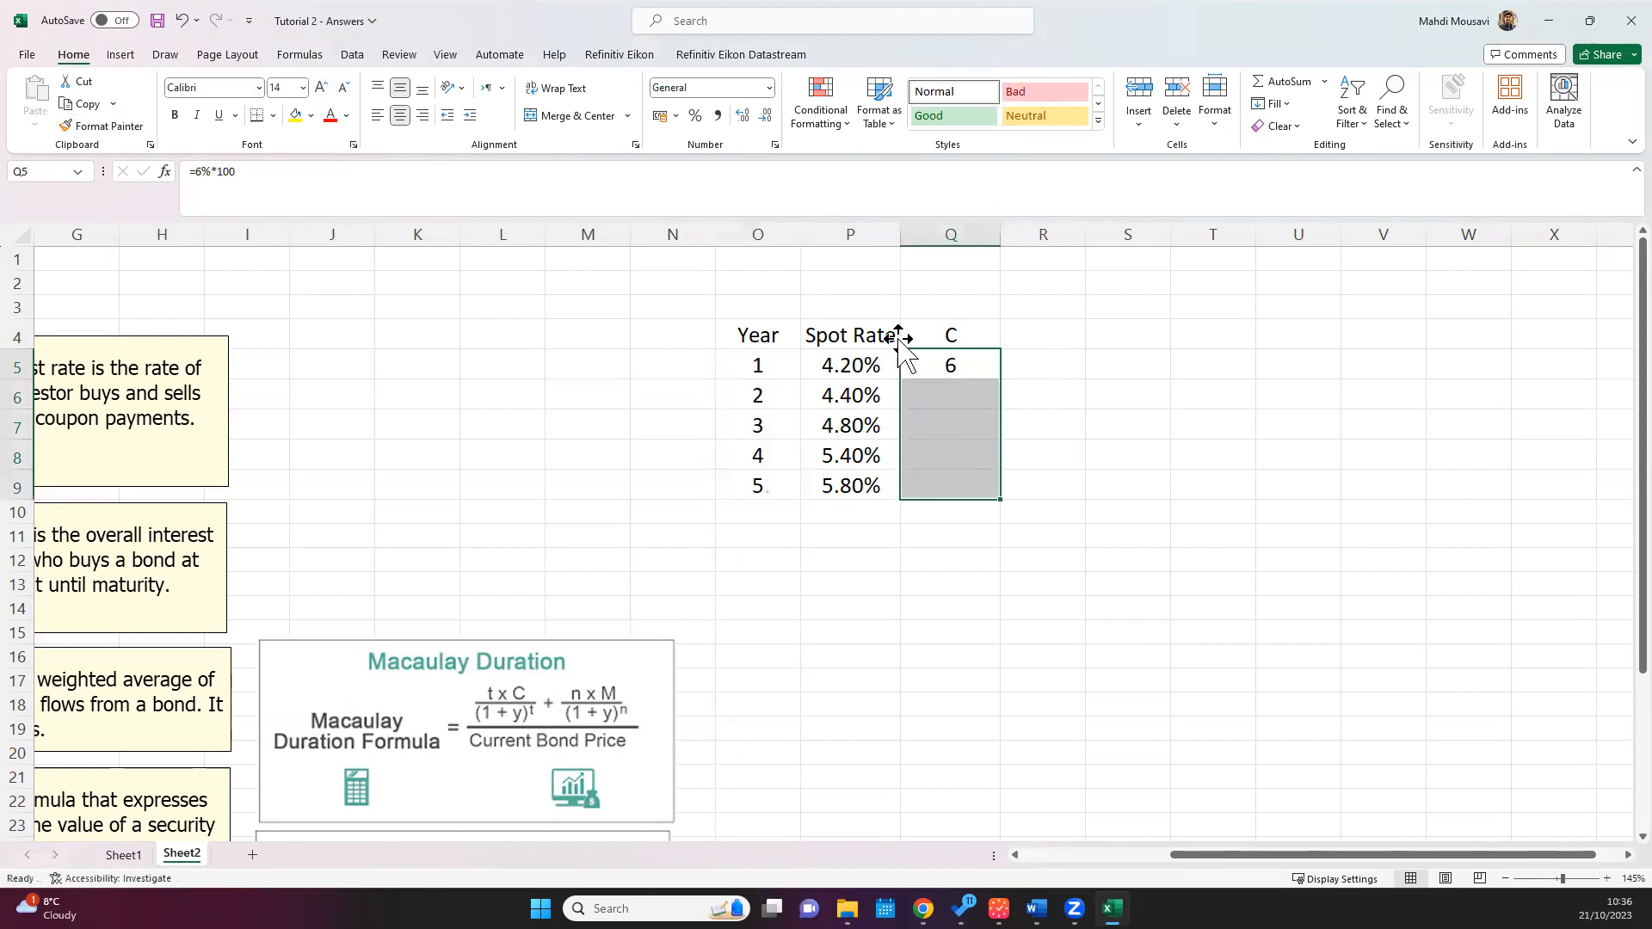
click(660, 116)
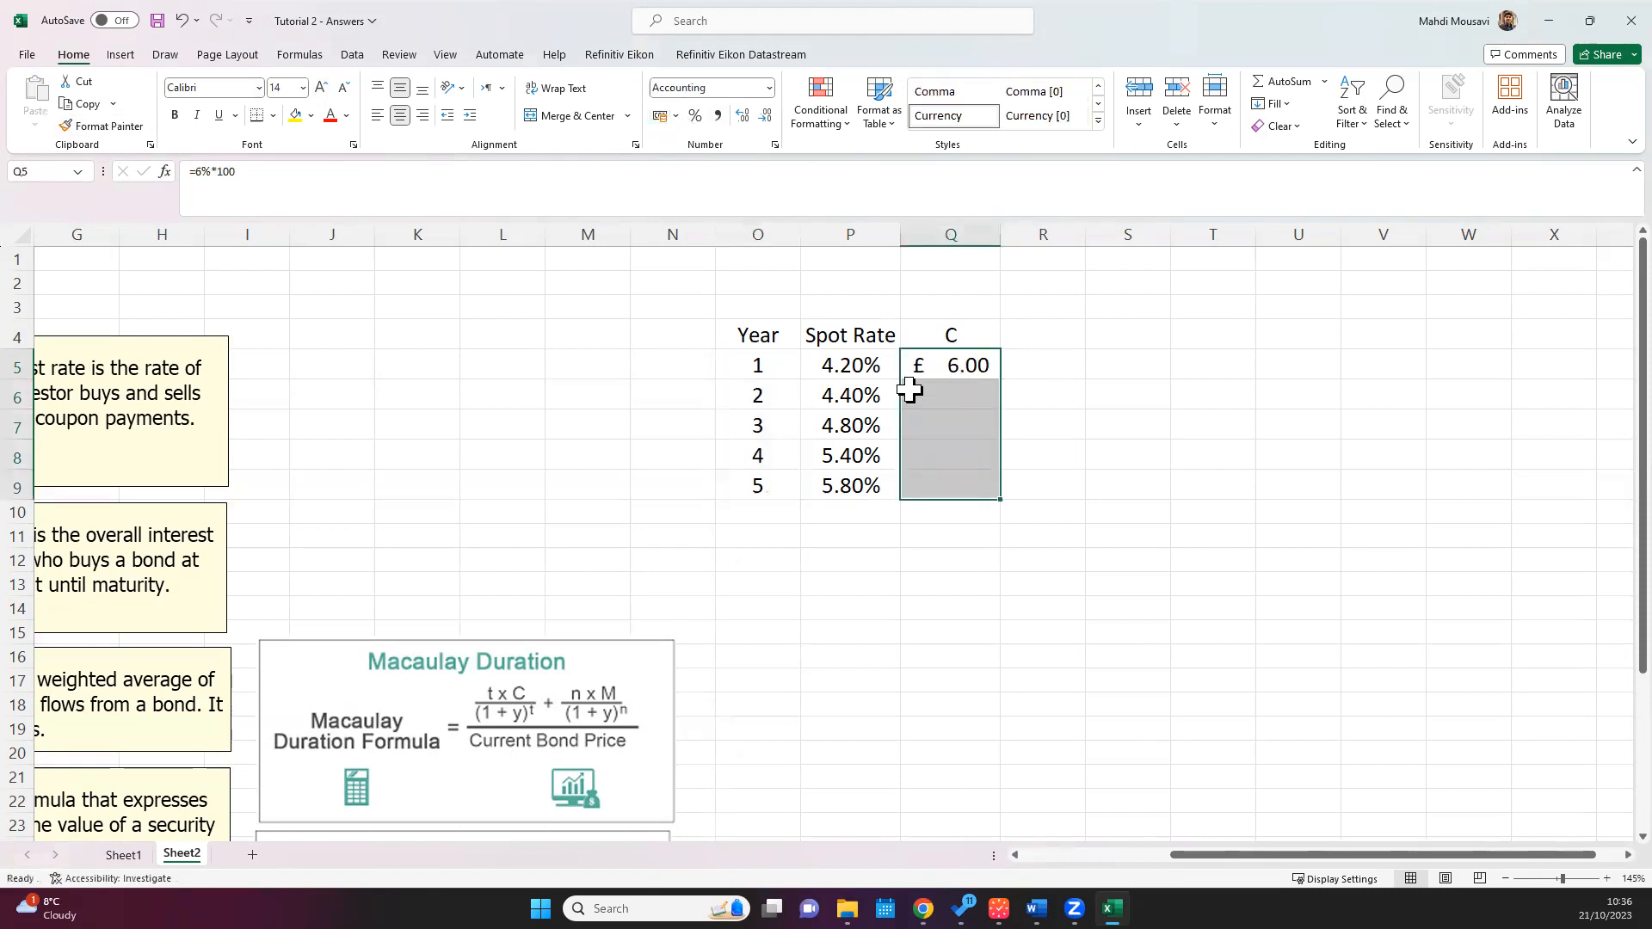
Step: Fill the coupon formula from Q5 down to Q9 and add row 10 with year 5, spot rate 5.80% and cash flow 100
click(970, 366)
mouse_move(999, 377)
mouse_down()
mouse_move(999, 479)
mouse_move(981, 506)
mouse_move(953, 479)
mouse_up()
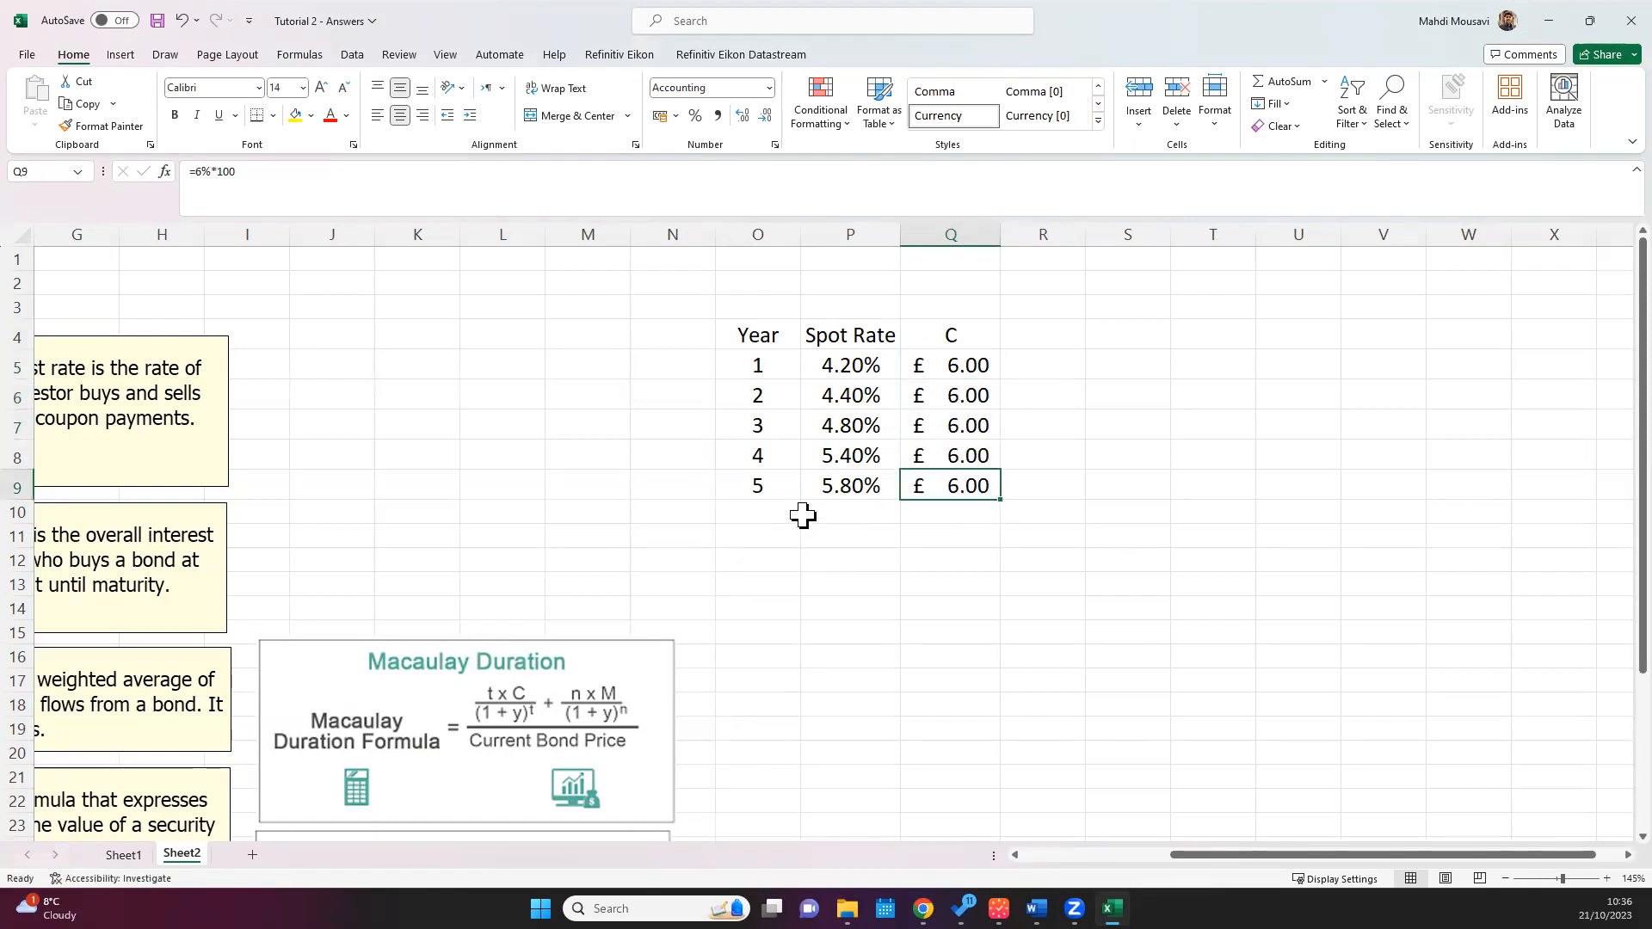
click(782, 500)
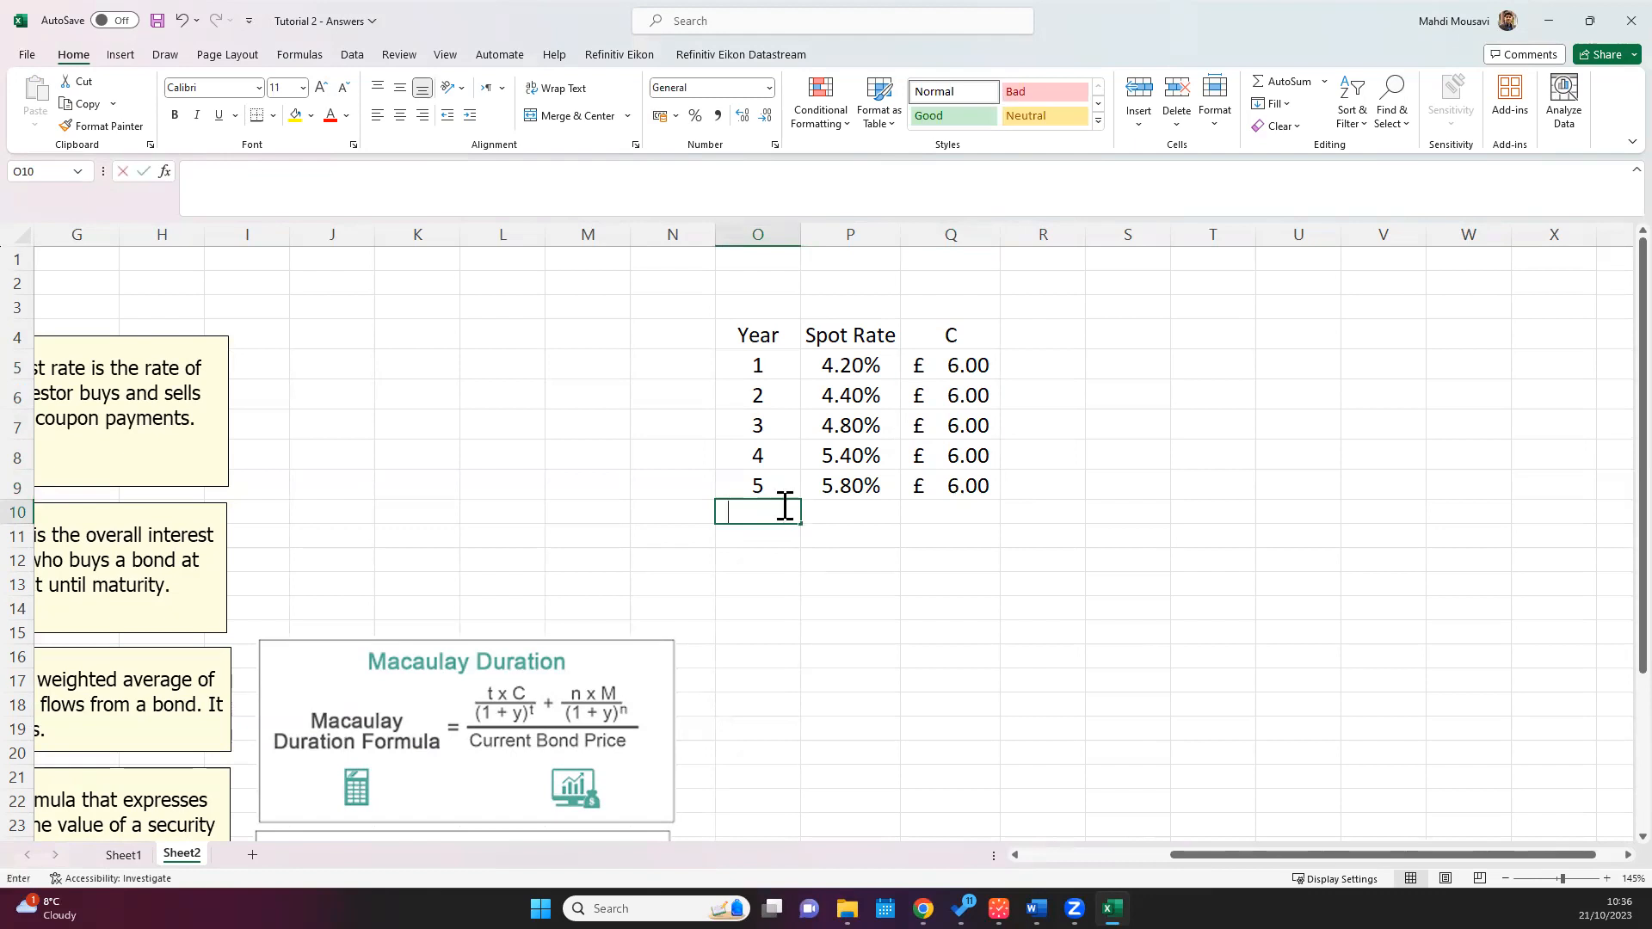
text(5)
key(Tab)
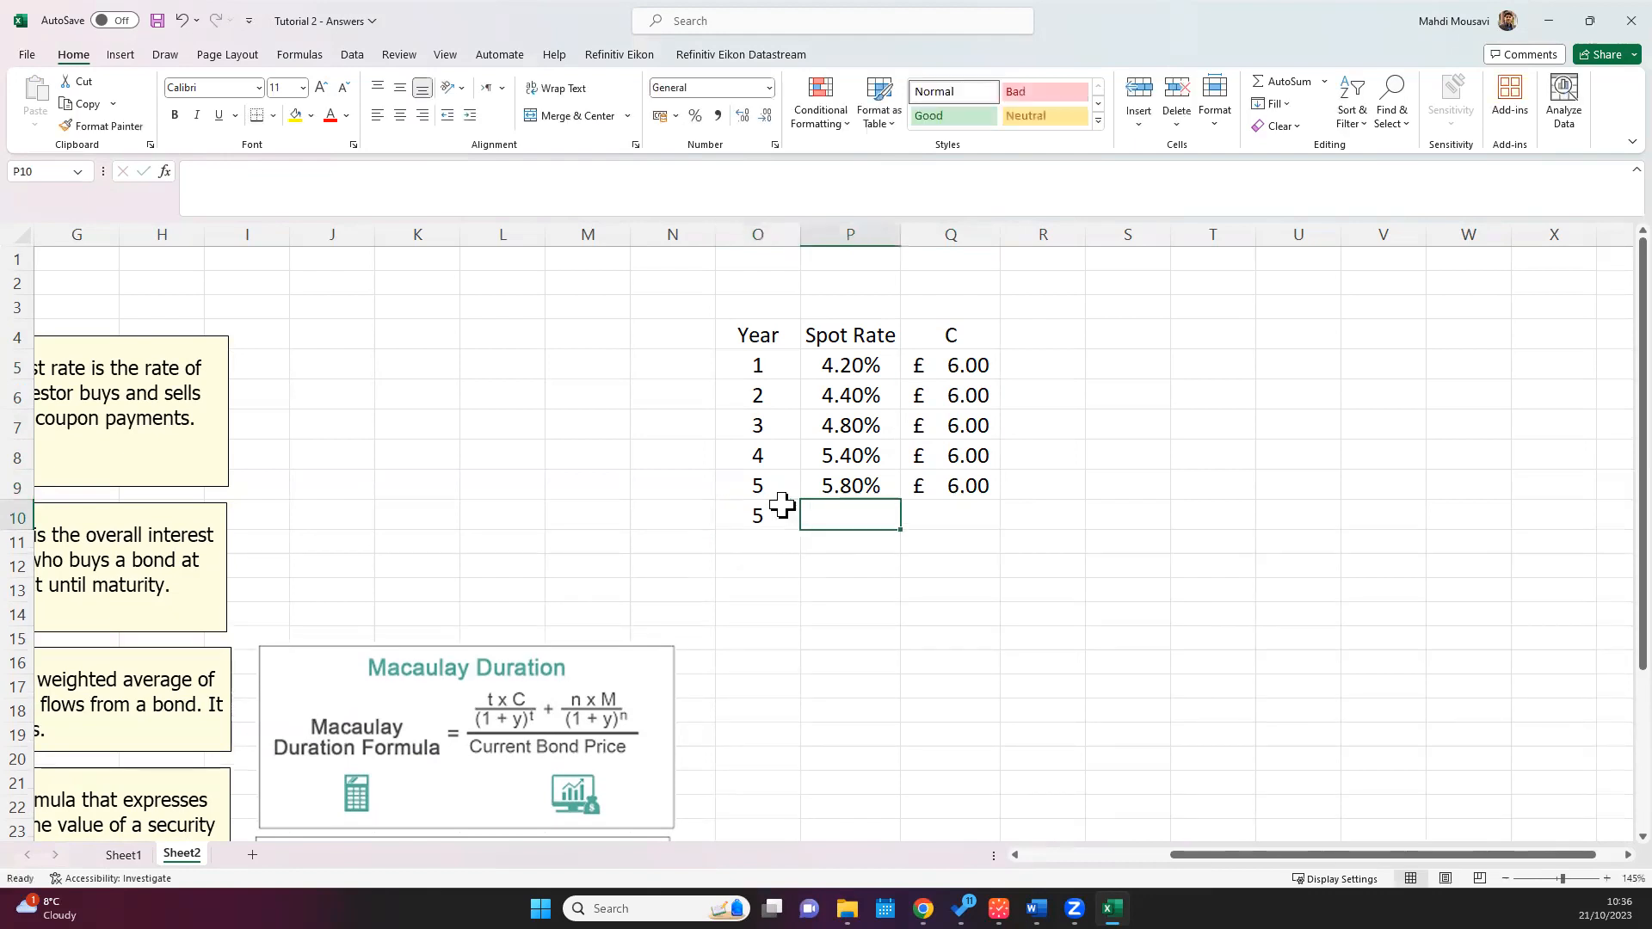
text(5.80%)
key(Tab)
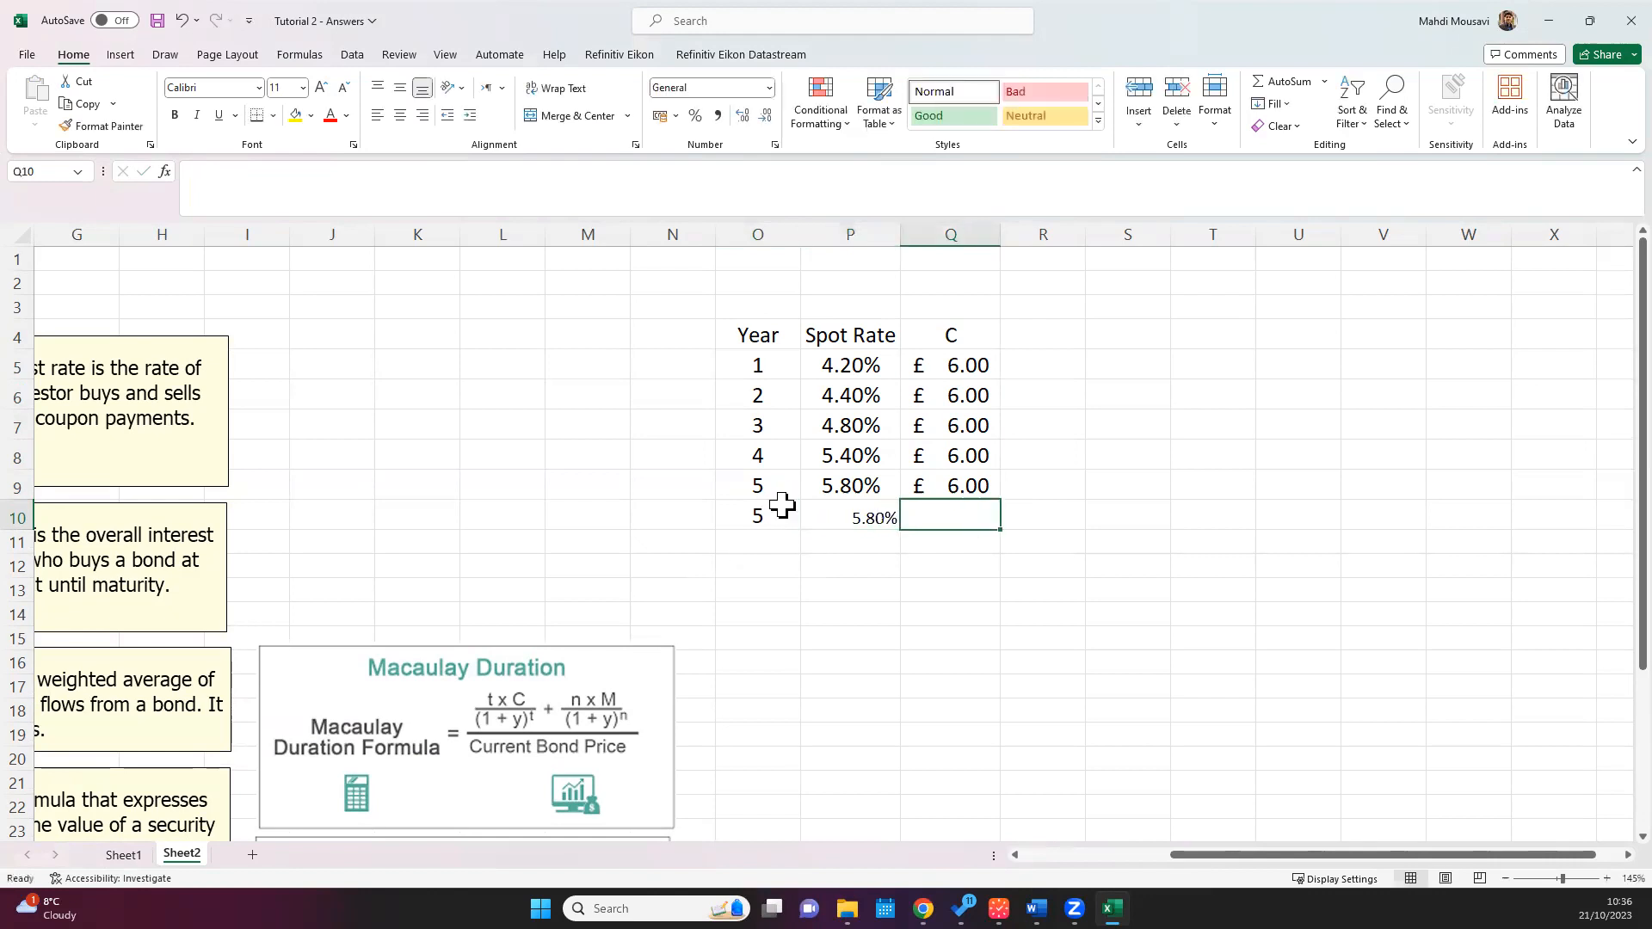
text(100)
key(Return)
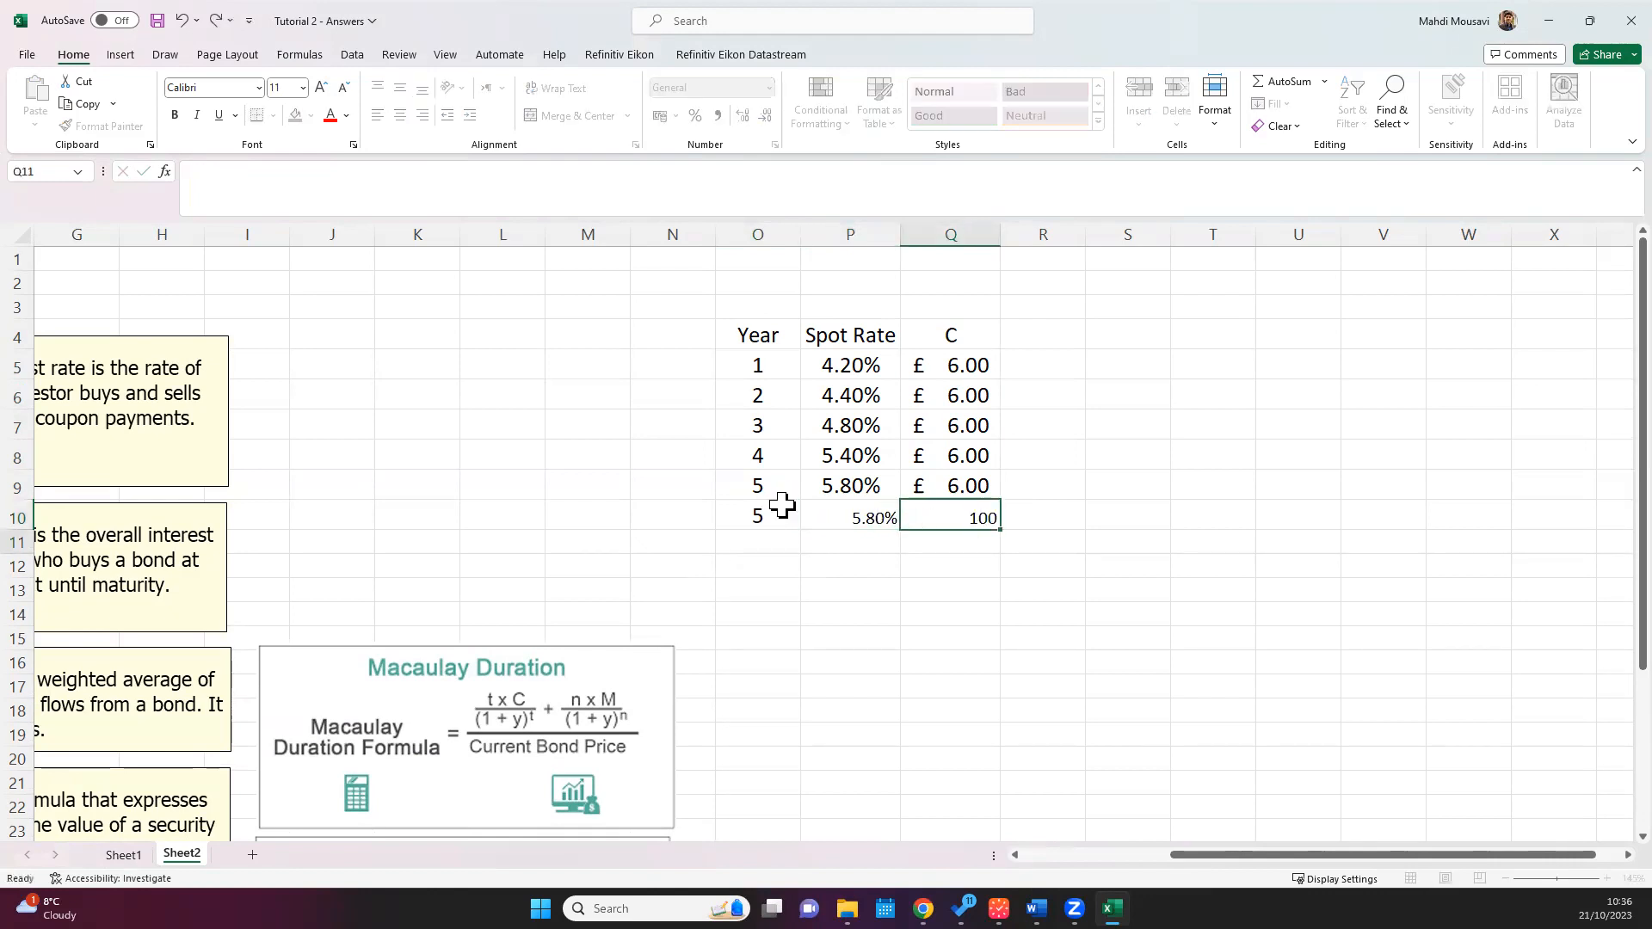
Step: Copy the formatting of the year 5 coupon row onto the spot rate and £100 redemption cells in row 10
mouse_move(951, 473)
mouse_down()
mouse_move(757, 486)
mouse_move(970, 520)
mouse_move(952, 534)
mouse_up()
click(102, 126)
click(952, 526)
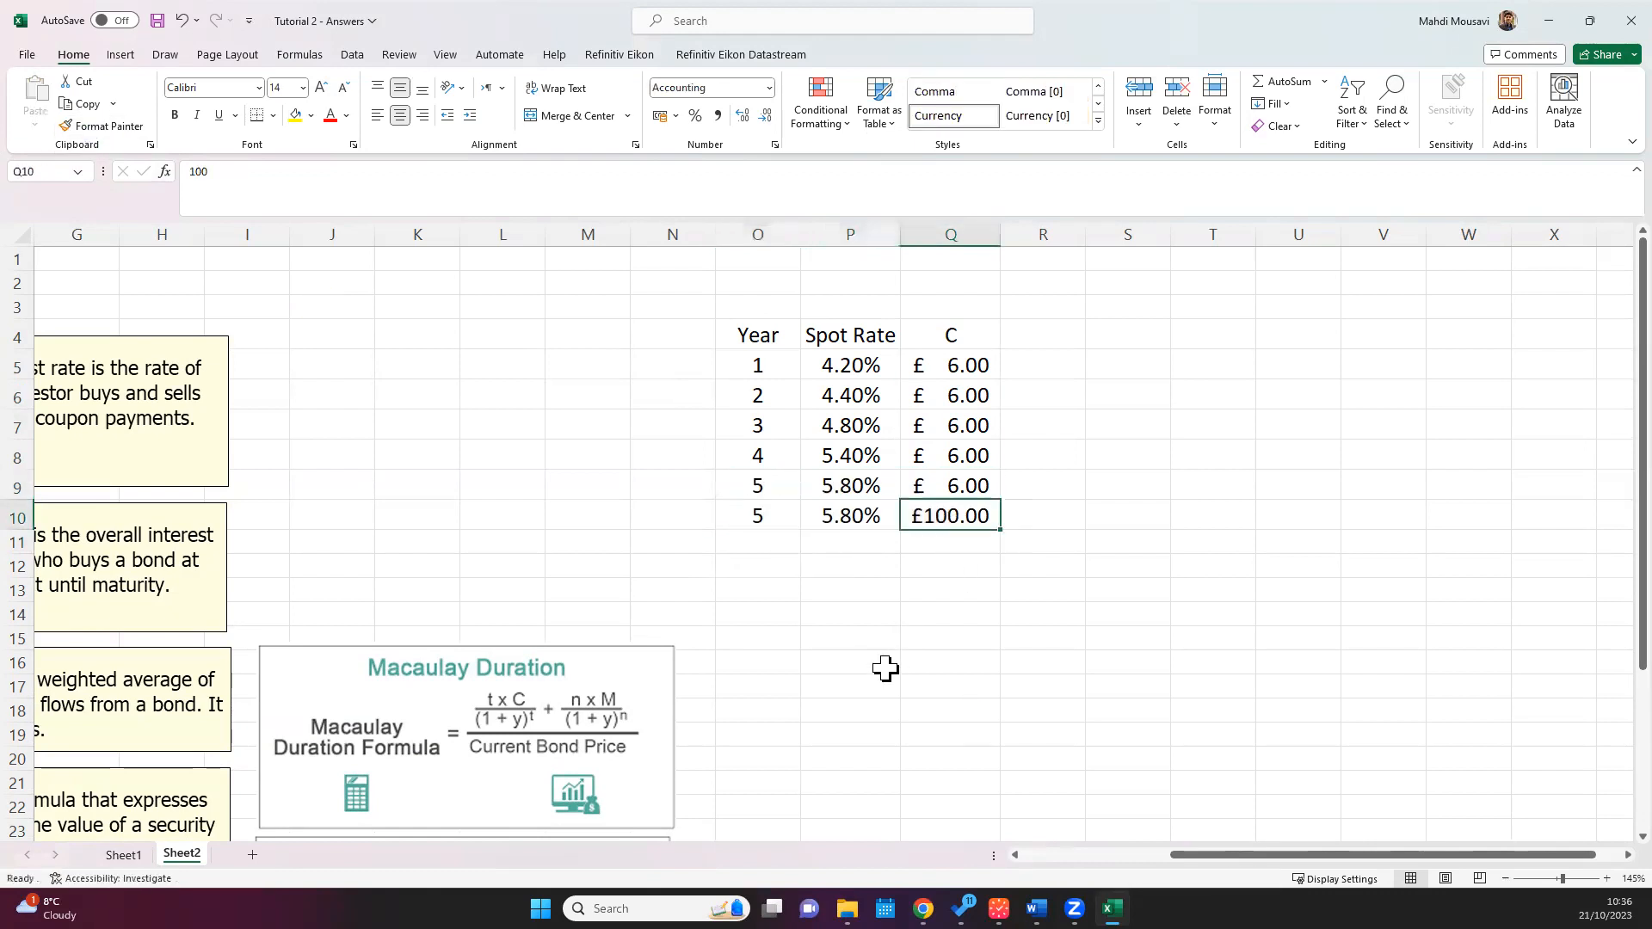
click(763, 489)
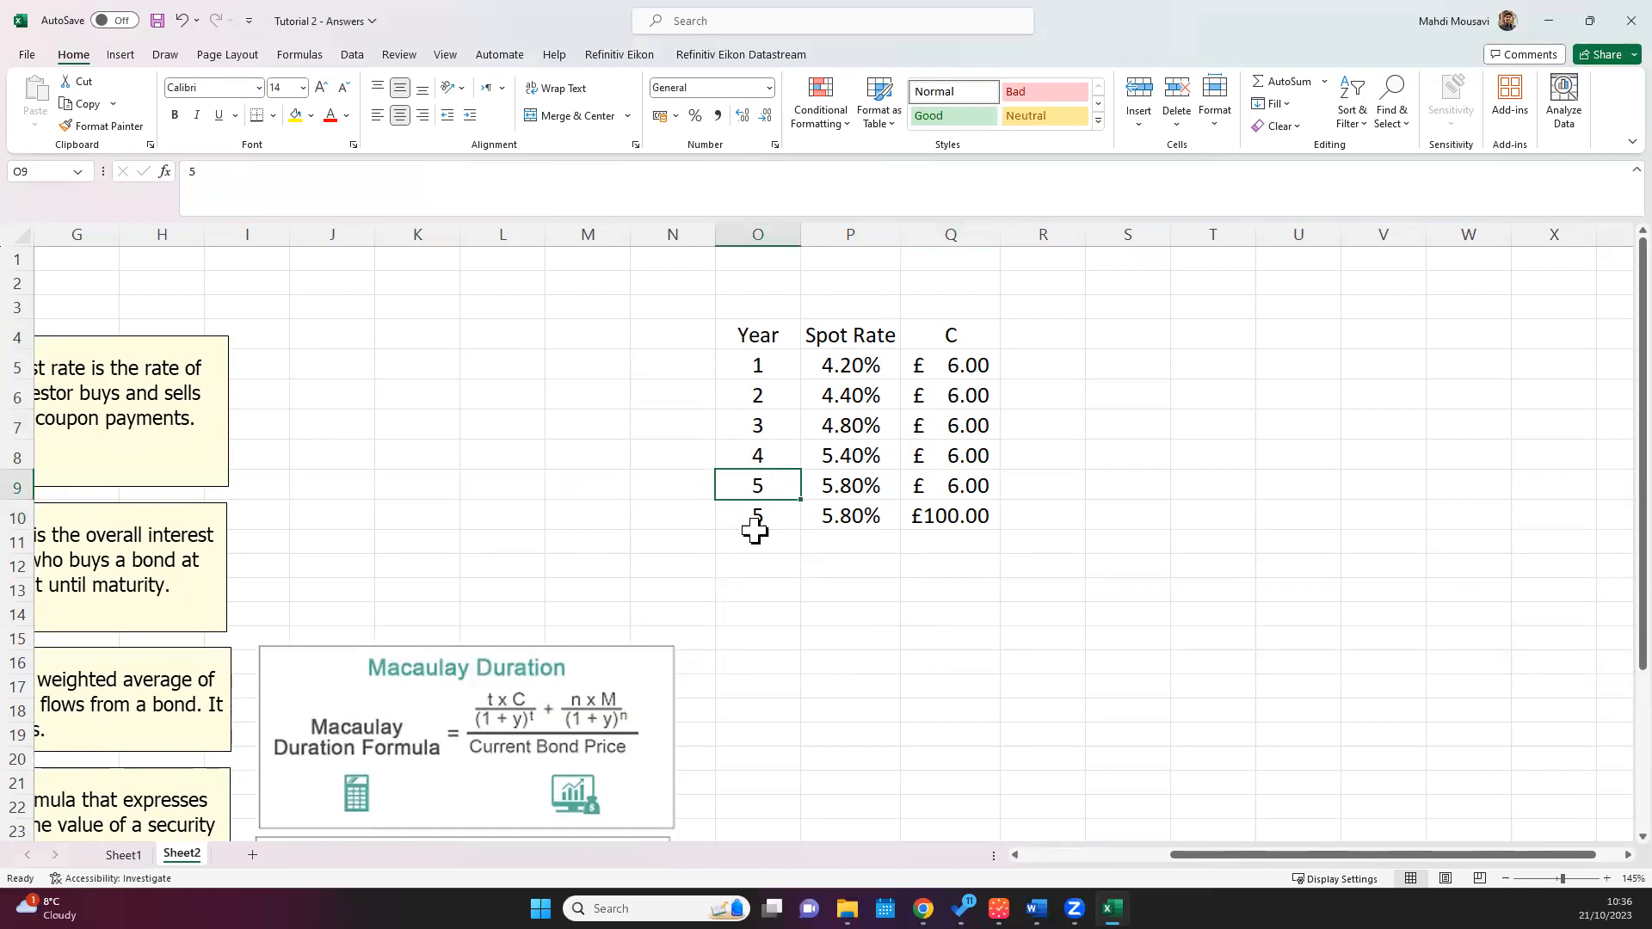
click(962, 488)
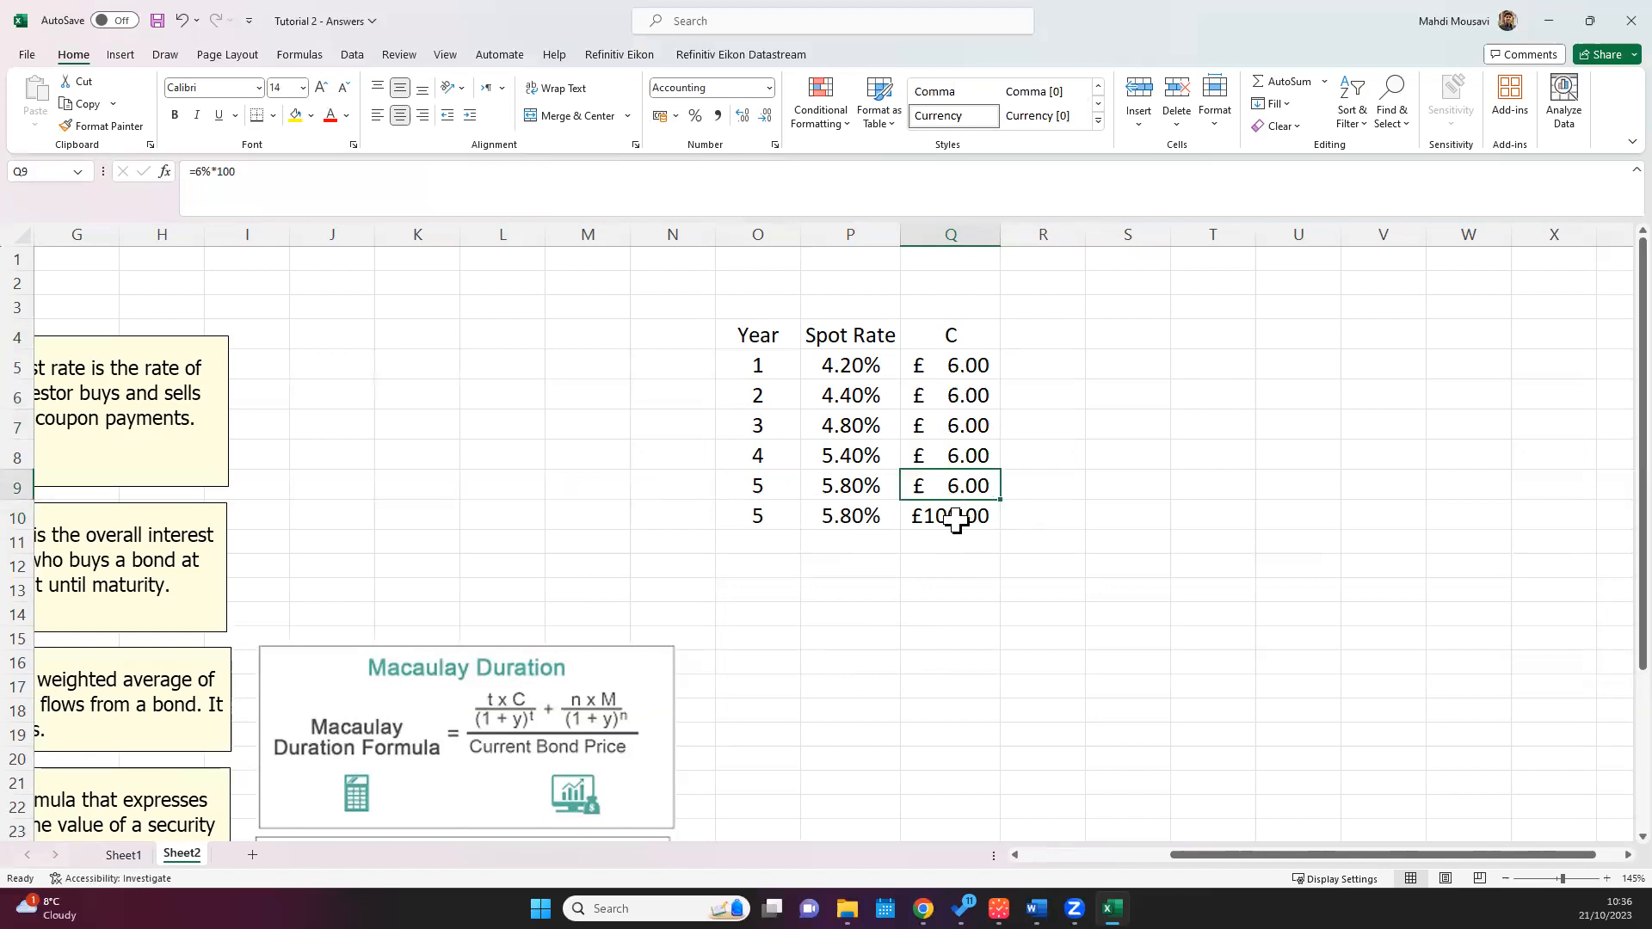
Step: Enter the heading PV in R4
click(1033, 342)
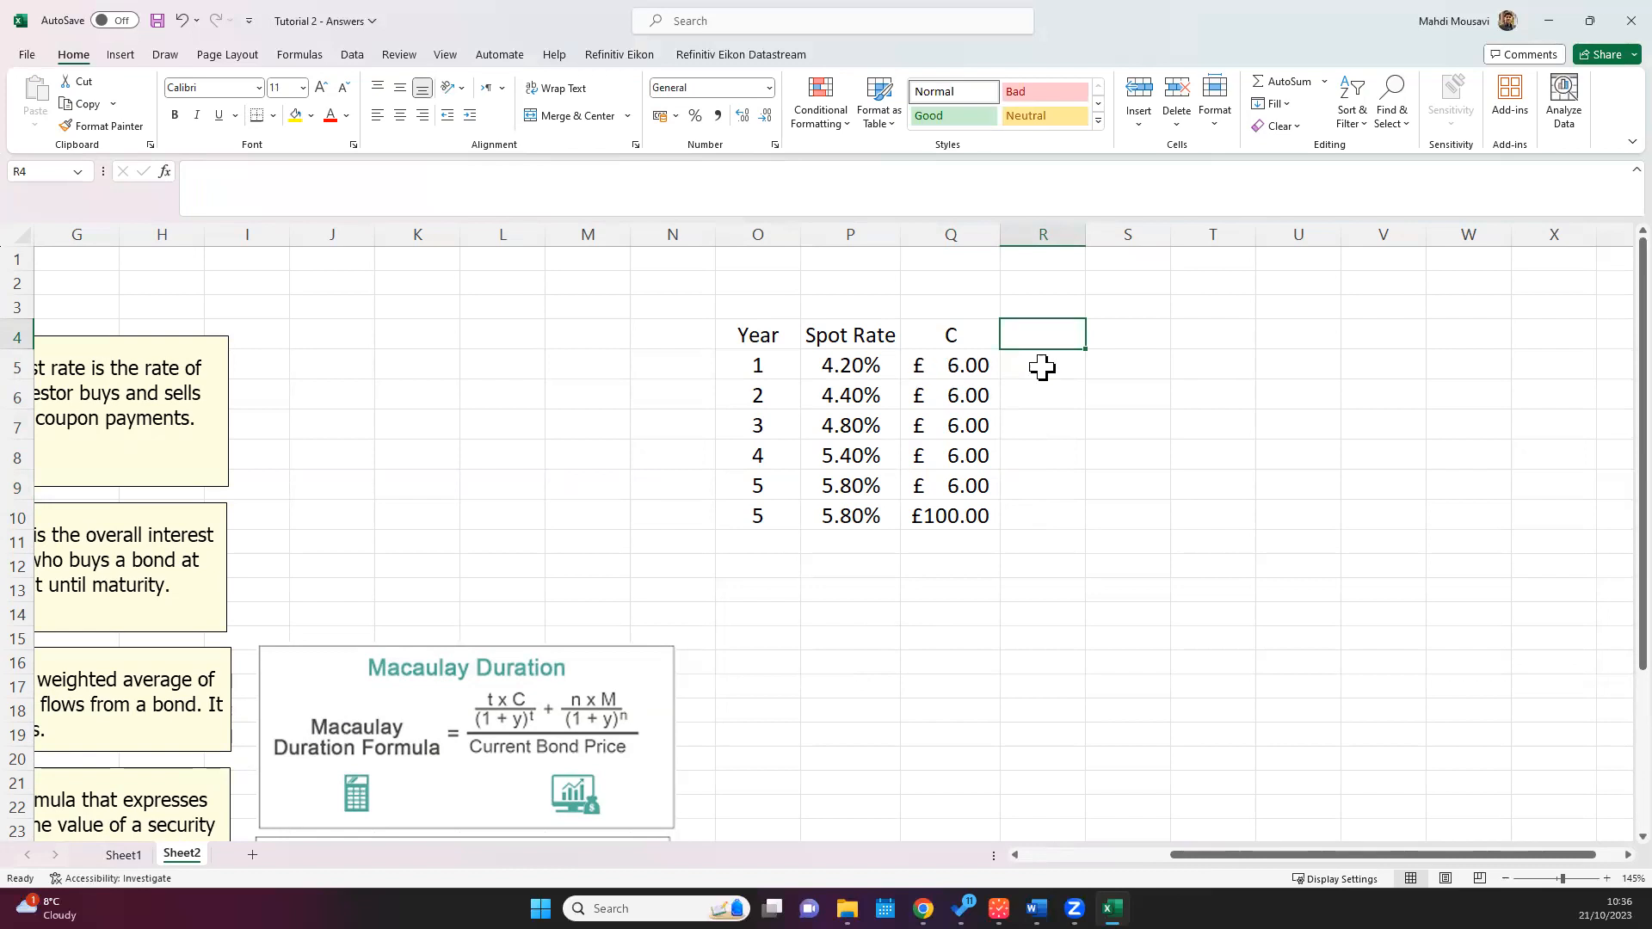
text(PV)
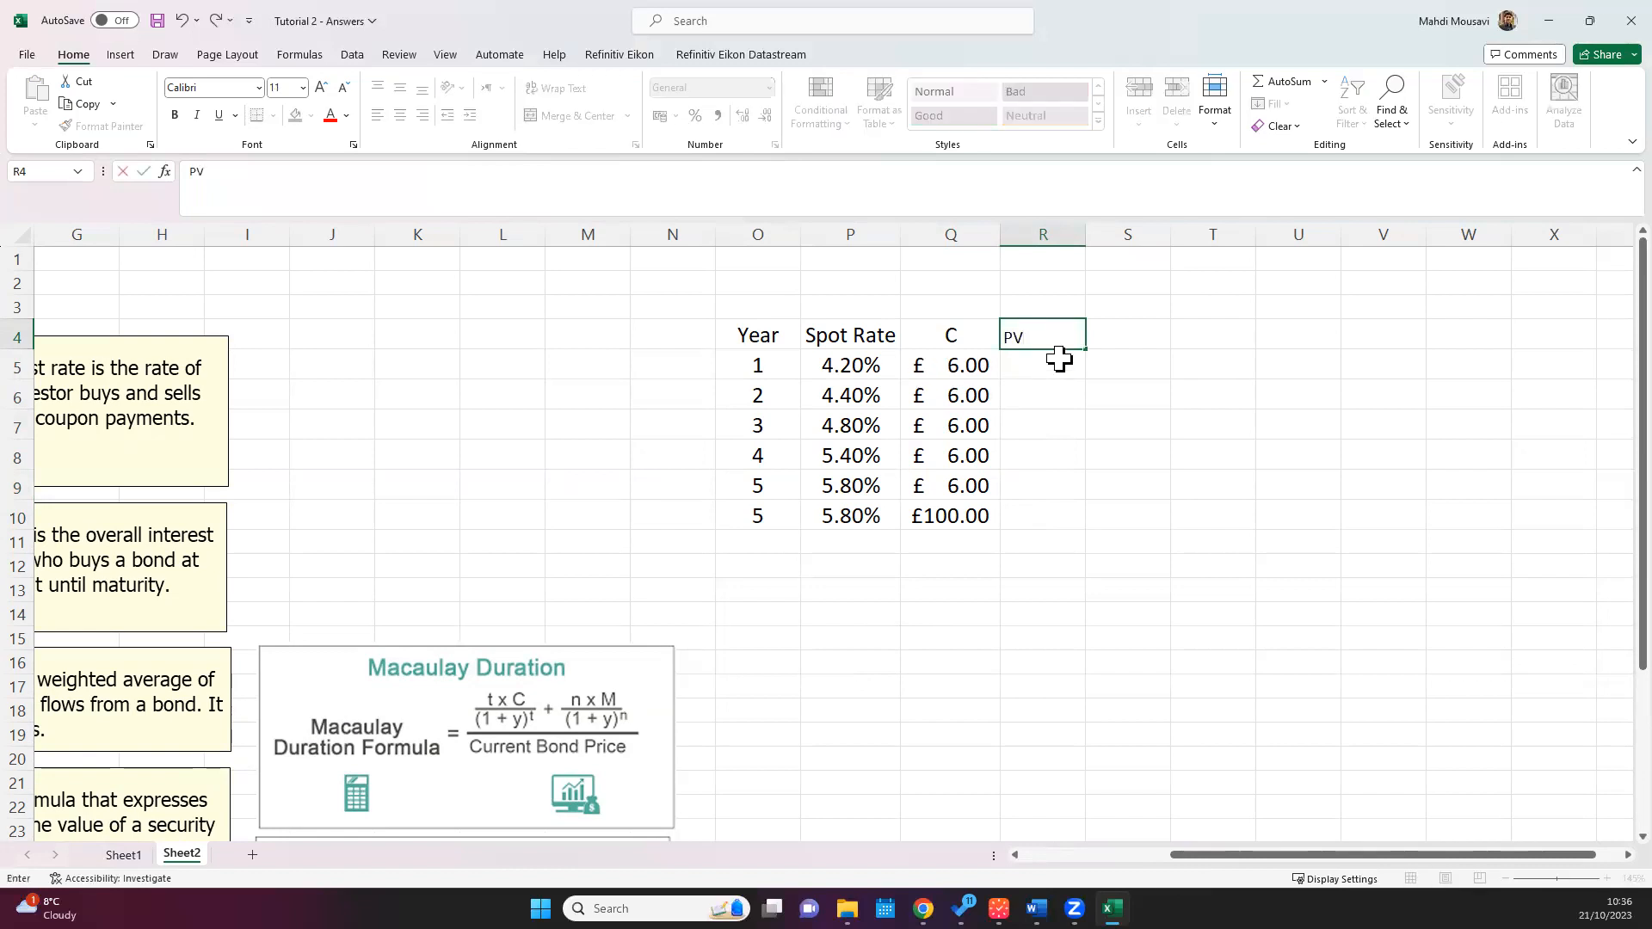
key(Return)
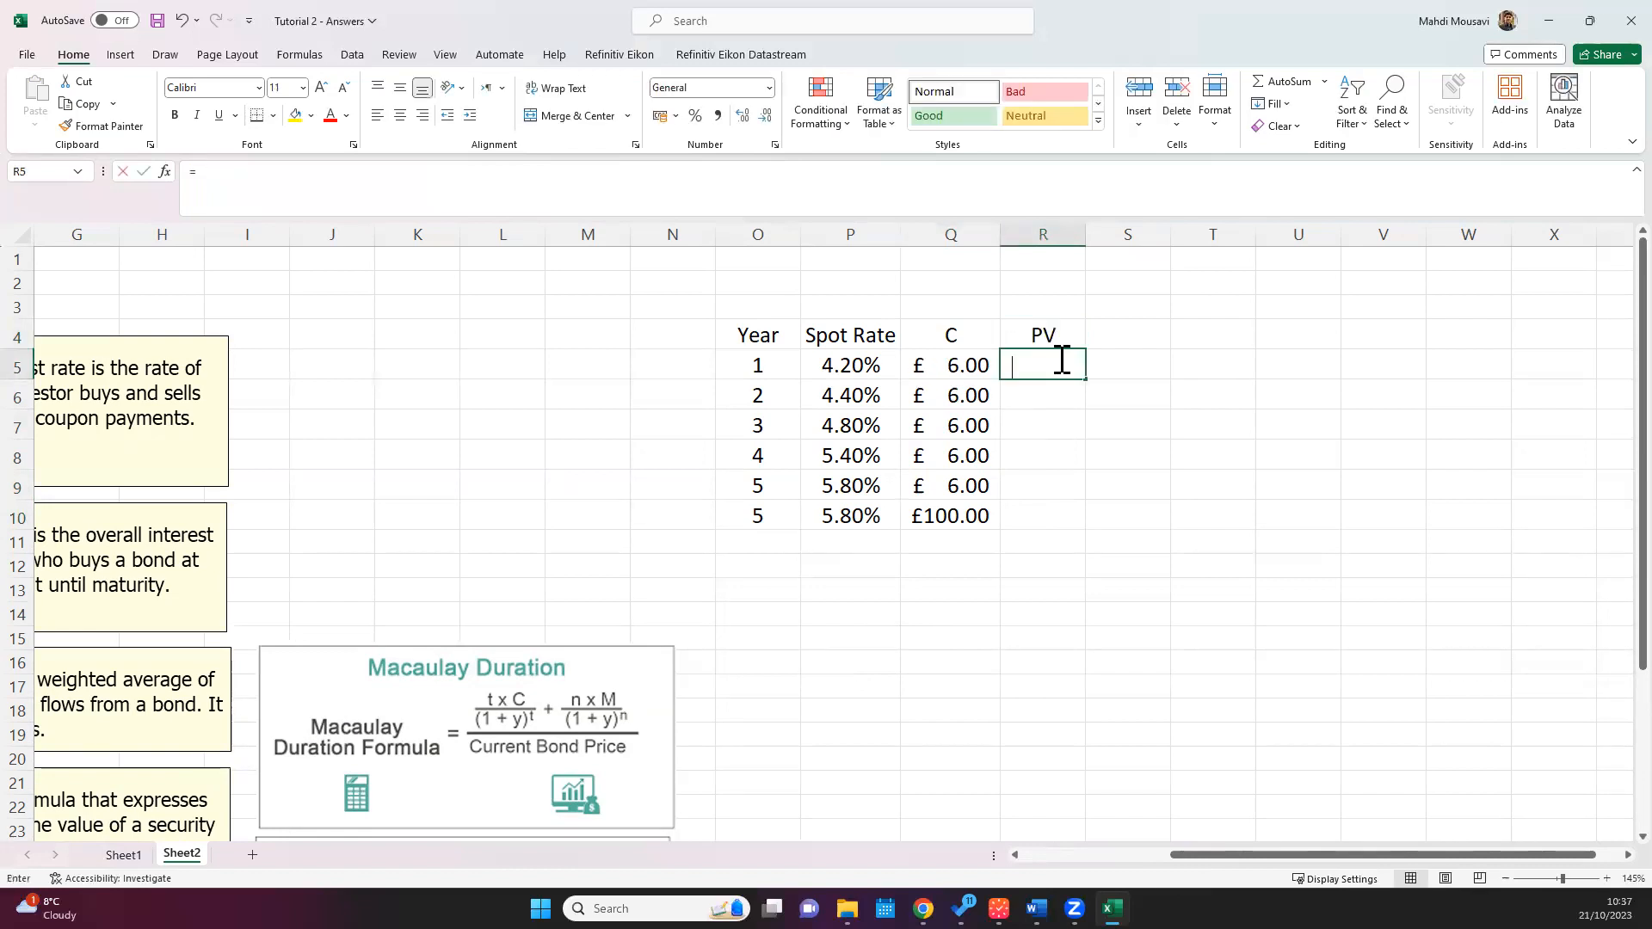
Step: Calculate the present value of the year 1 coupon in R5 with the formula =Q5/(1+P5)^O5
text(=)
key(Left)
text(/)
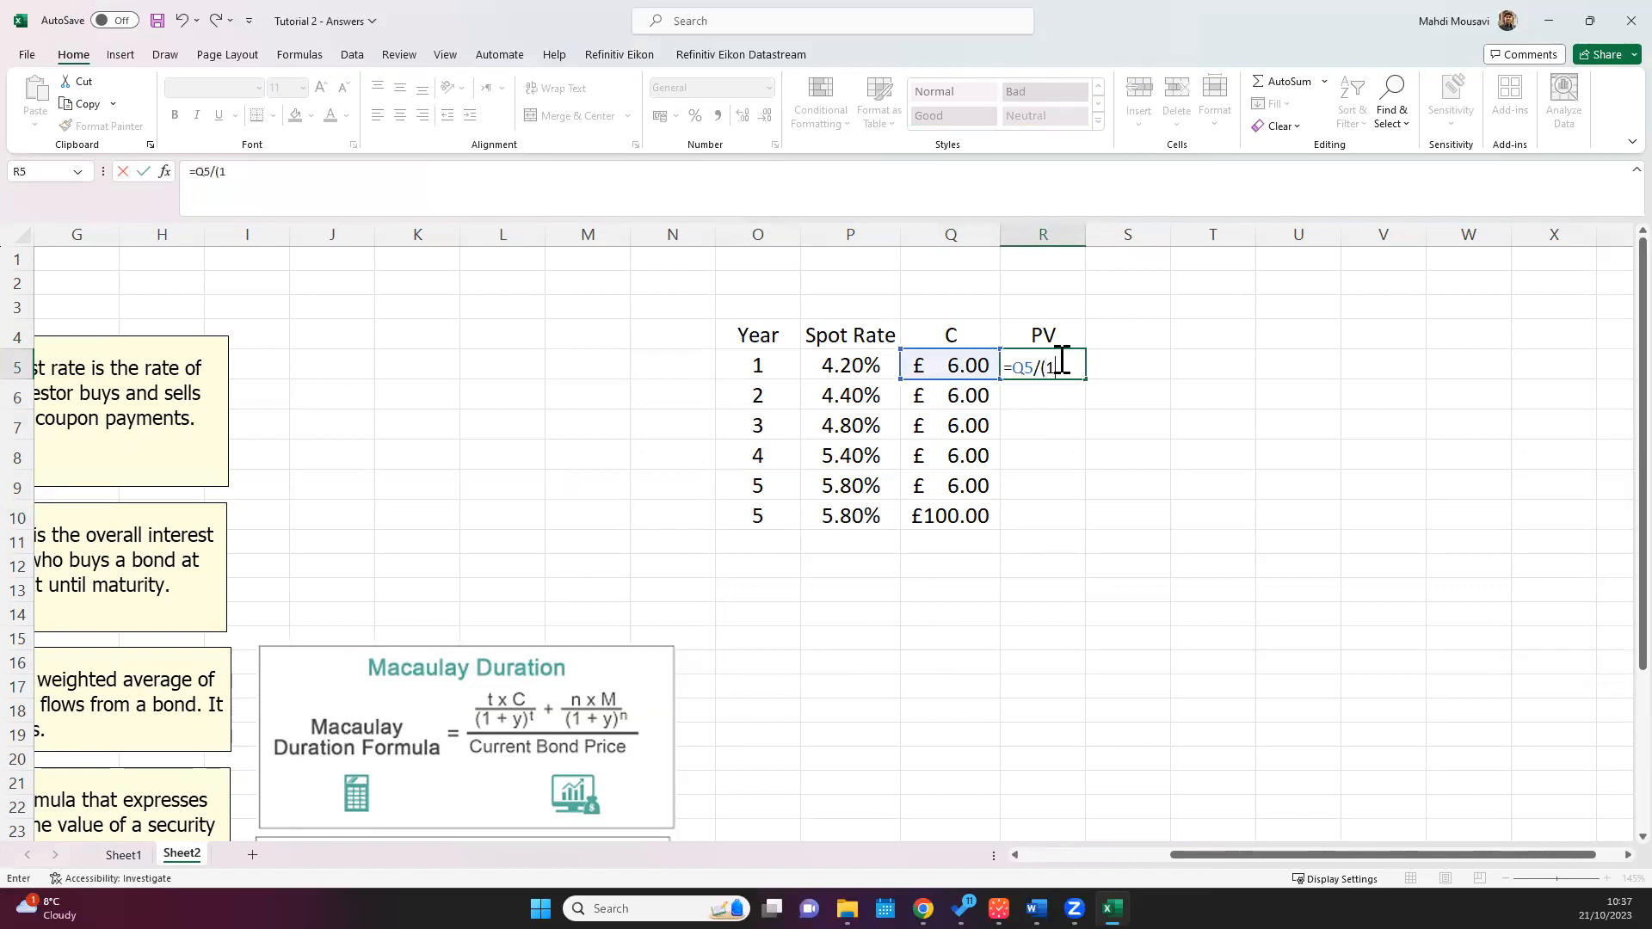
click(842, 365)
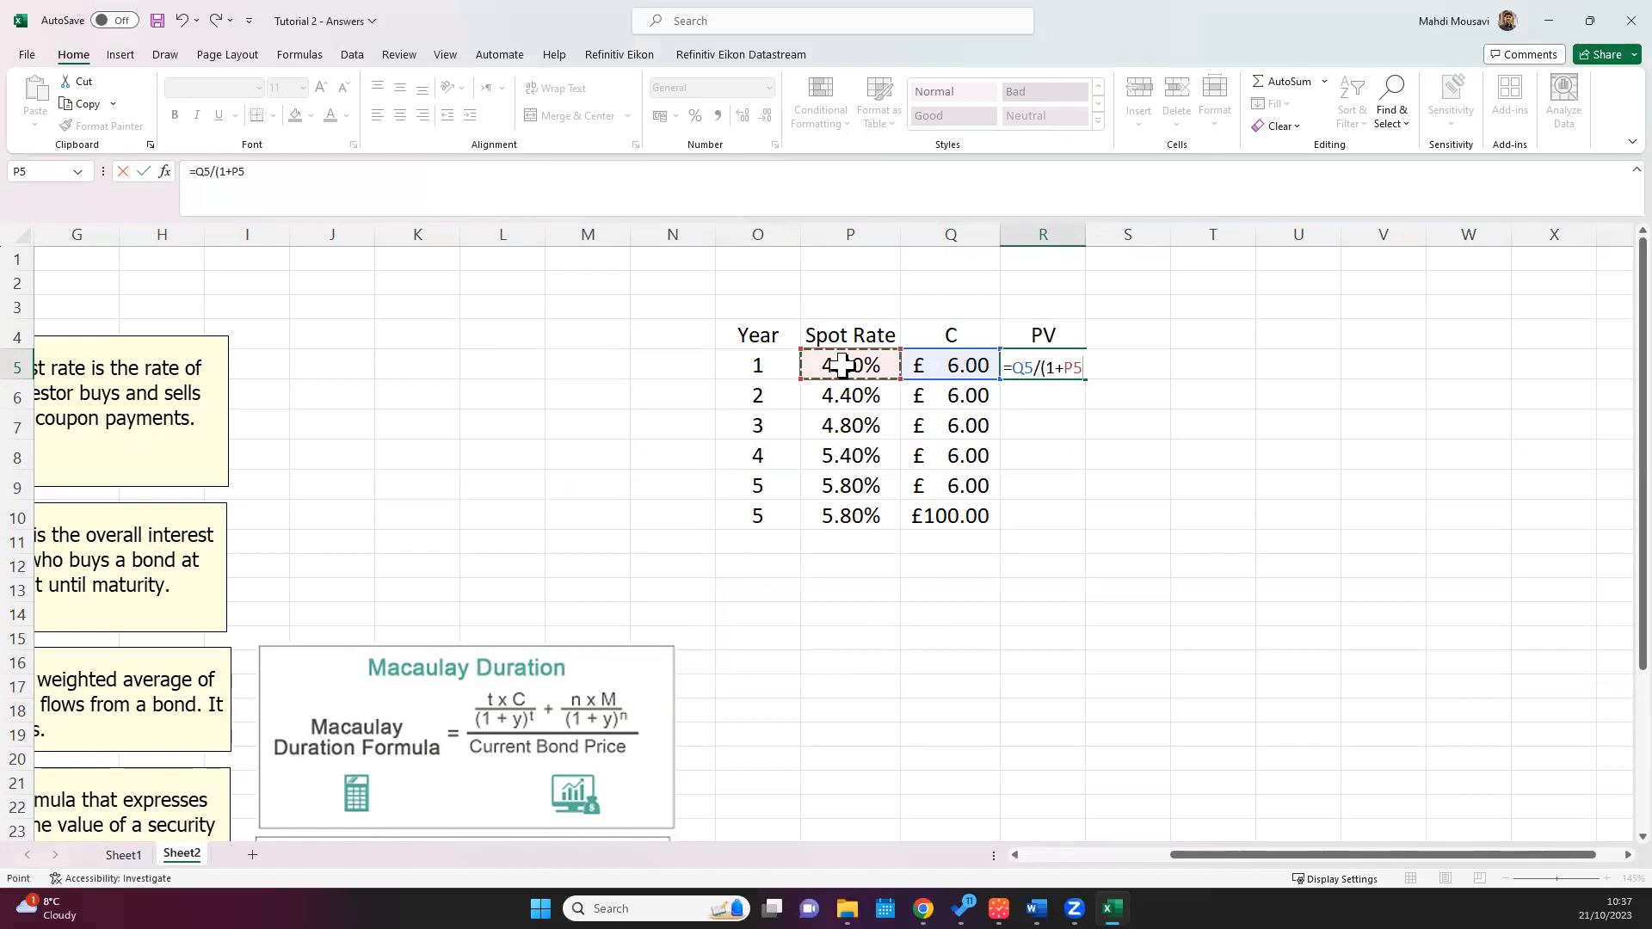
text()^)
click(756, 360)
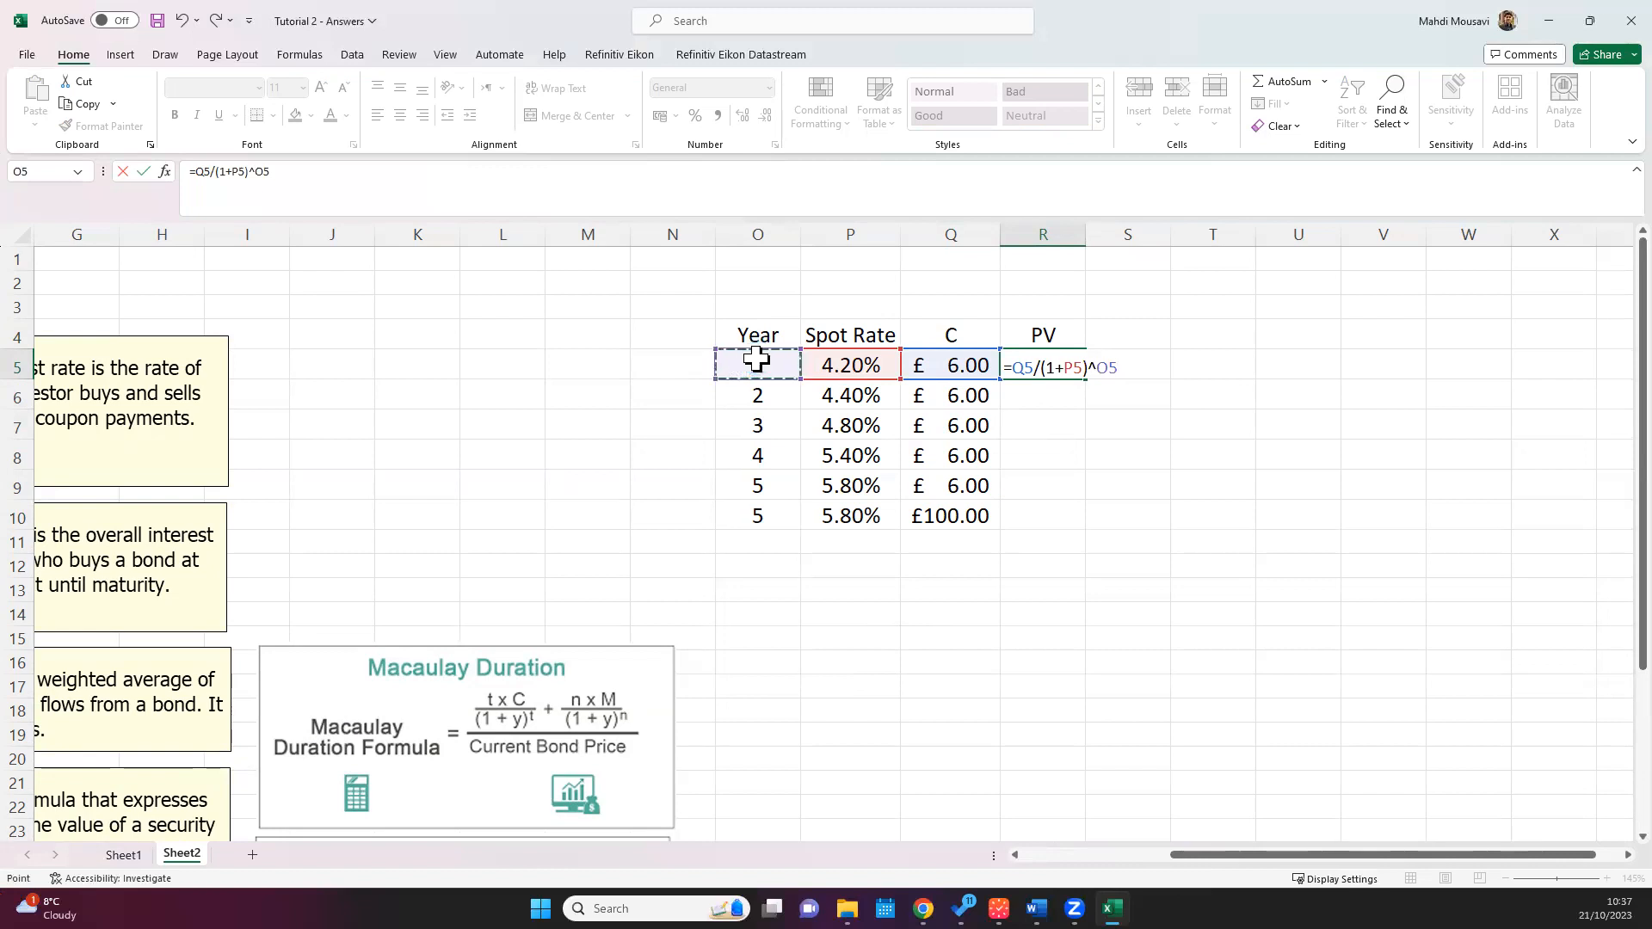
key(Return)
Step: Copy the formatting of the year 1 coupon in Q5 onto the present value in R5
click(1032, 364)
click(972, 359)
click(869, 365)
click(1061, 367)
click(951, 361)
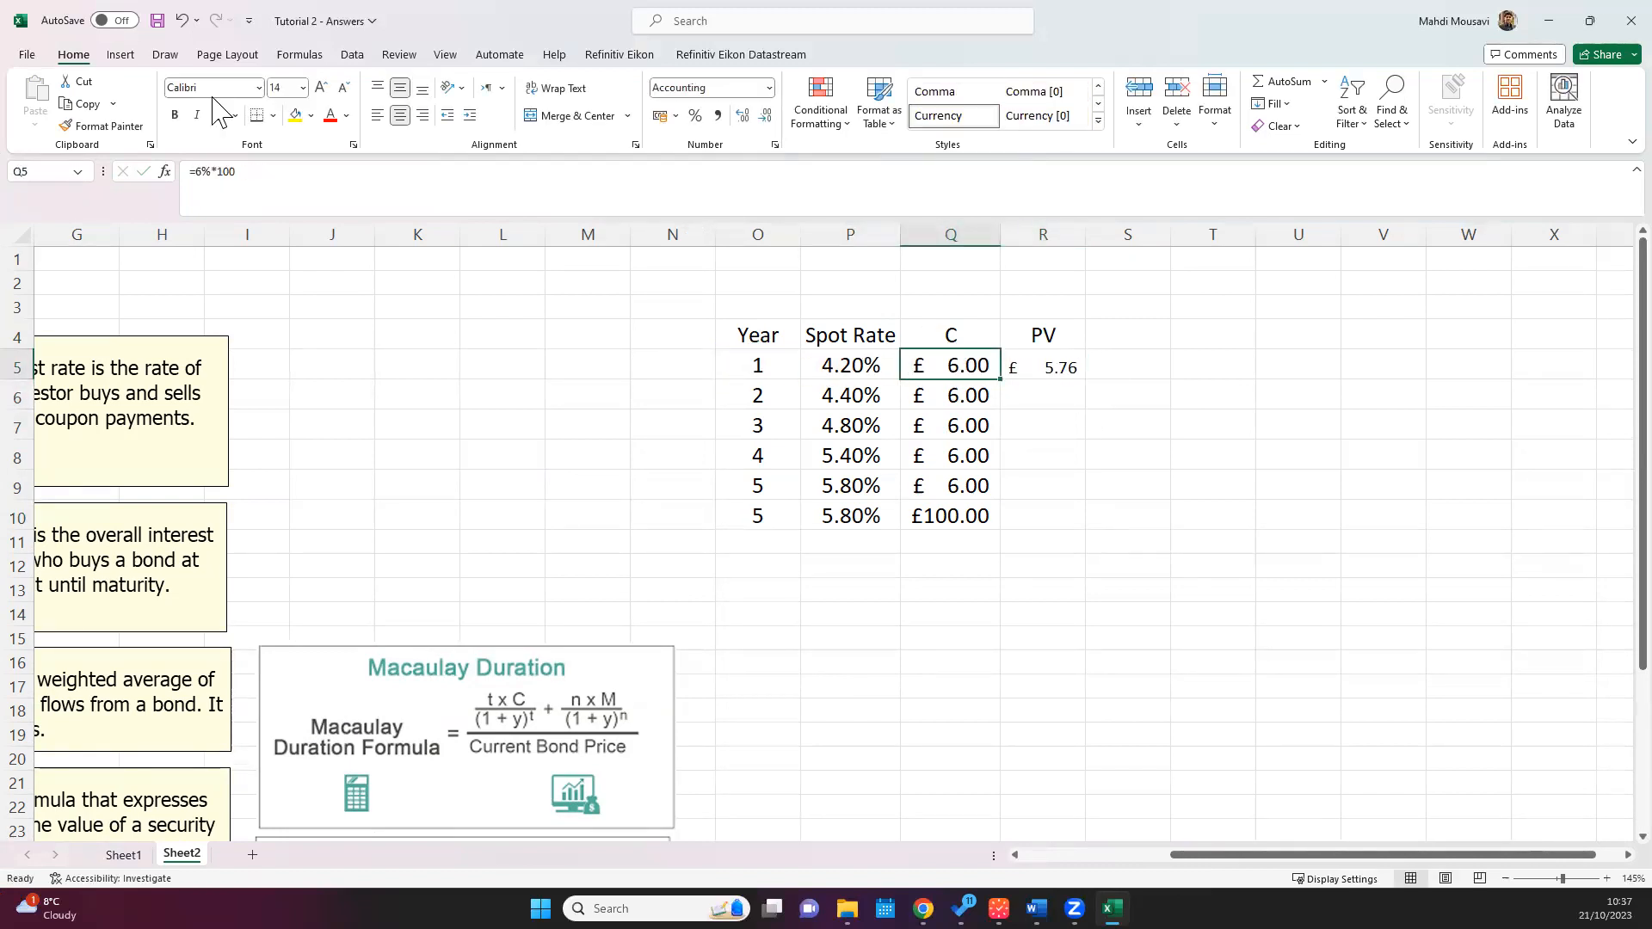
click(102, 126)
click(1045, 365)
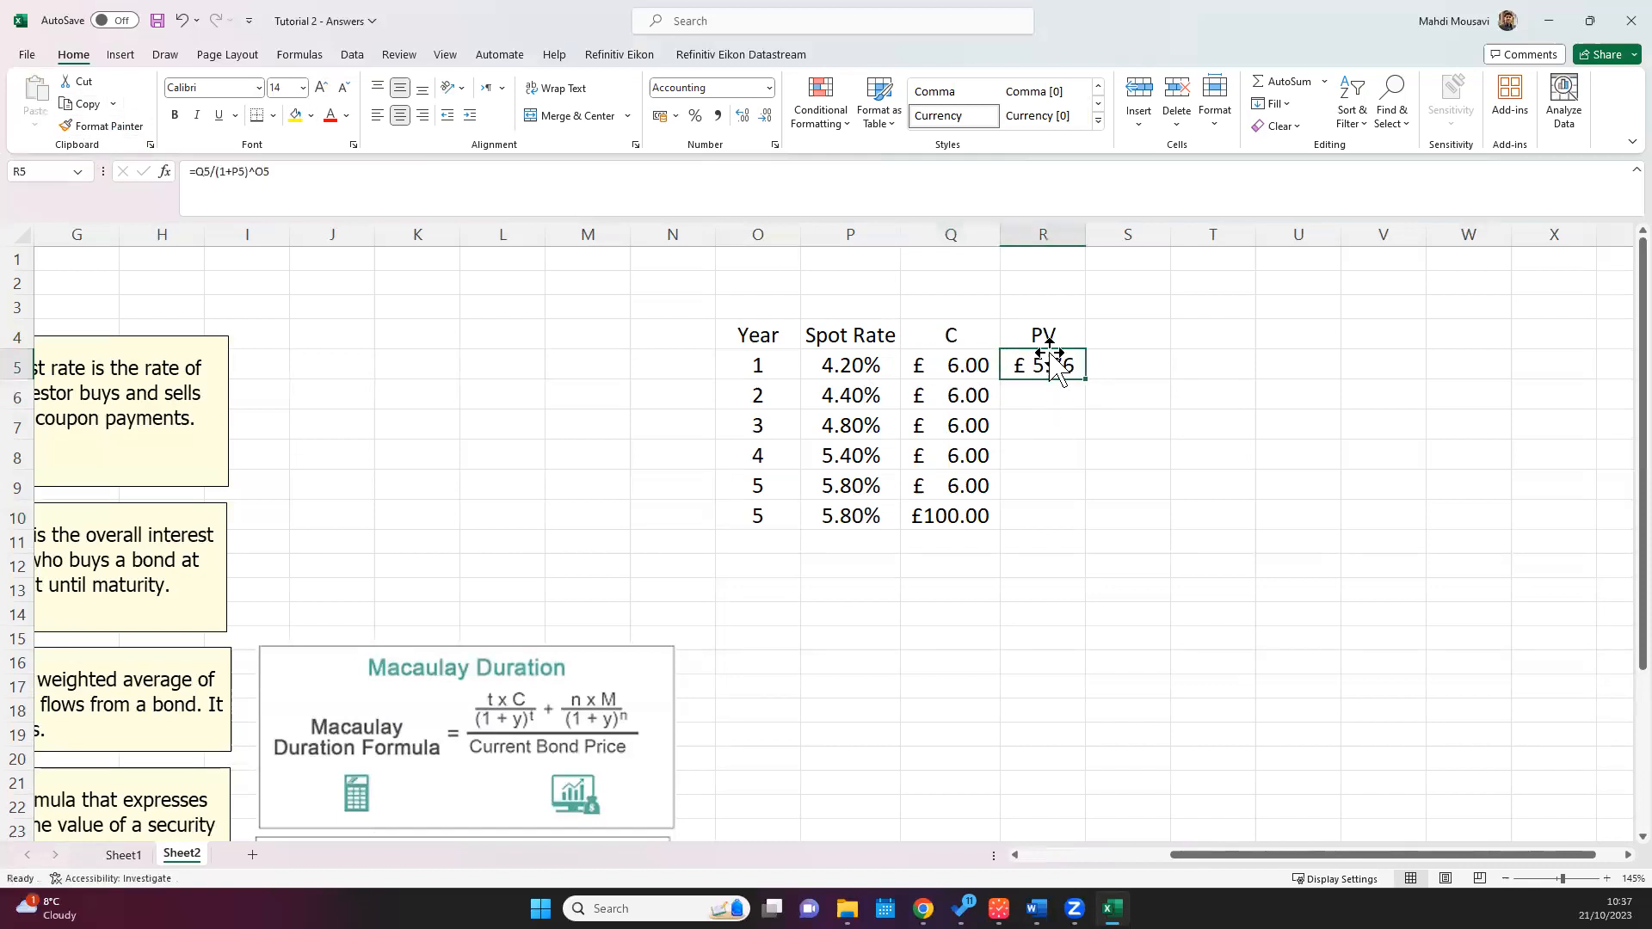
Step: Fill the present value formula from R5 down to R10 and autofit the width of column R
drag(1087, 382, 1086, 381)
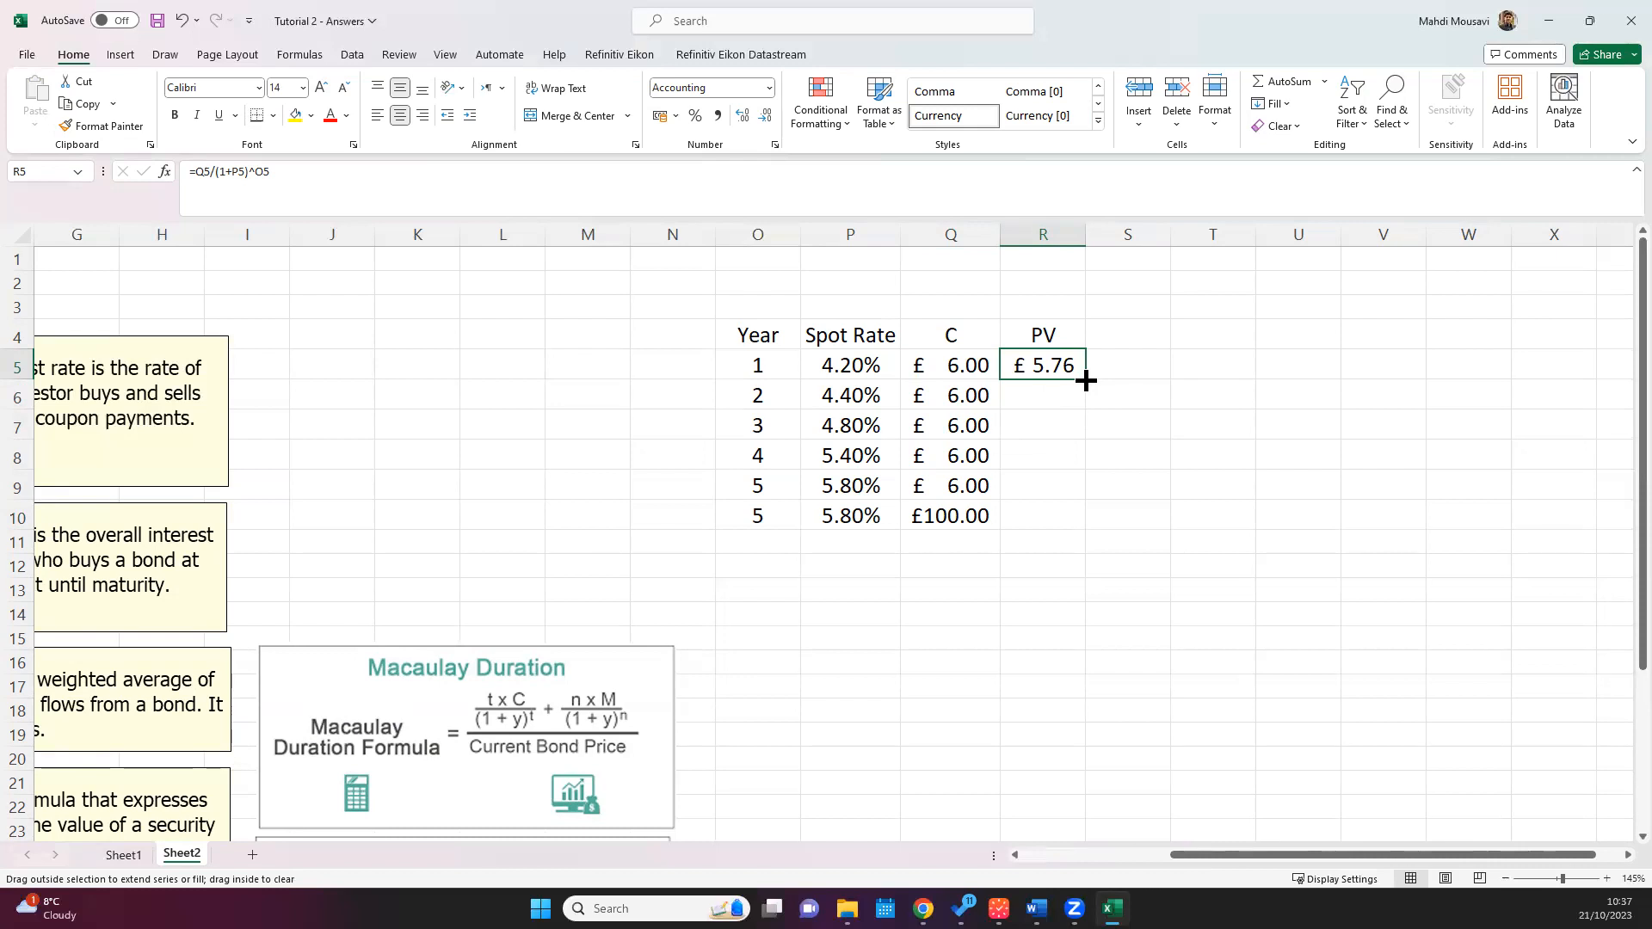
drag(1084, 389, 1083, 395)
drag(1083, 395, 1082, 525)
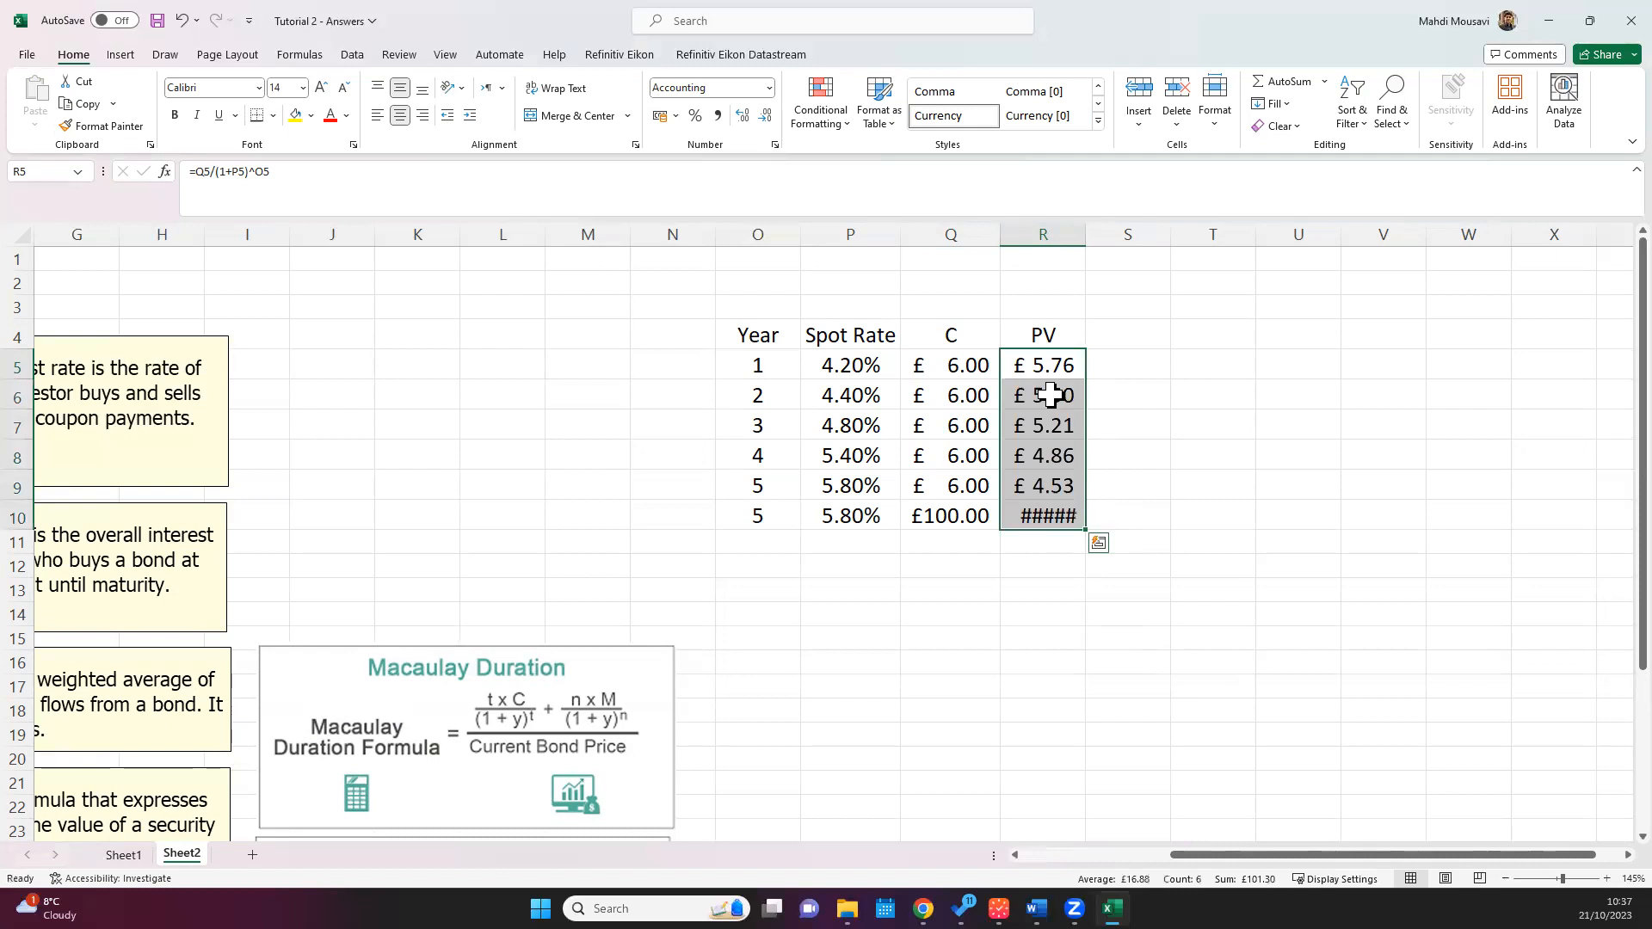
double_click(1083, 234)
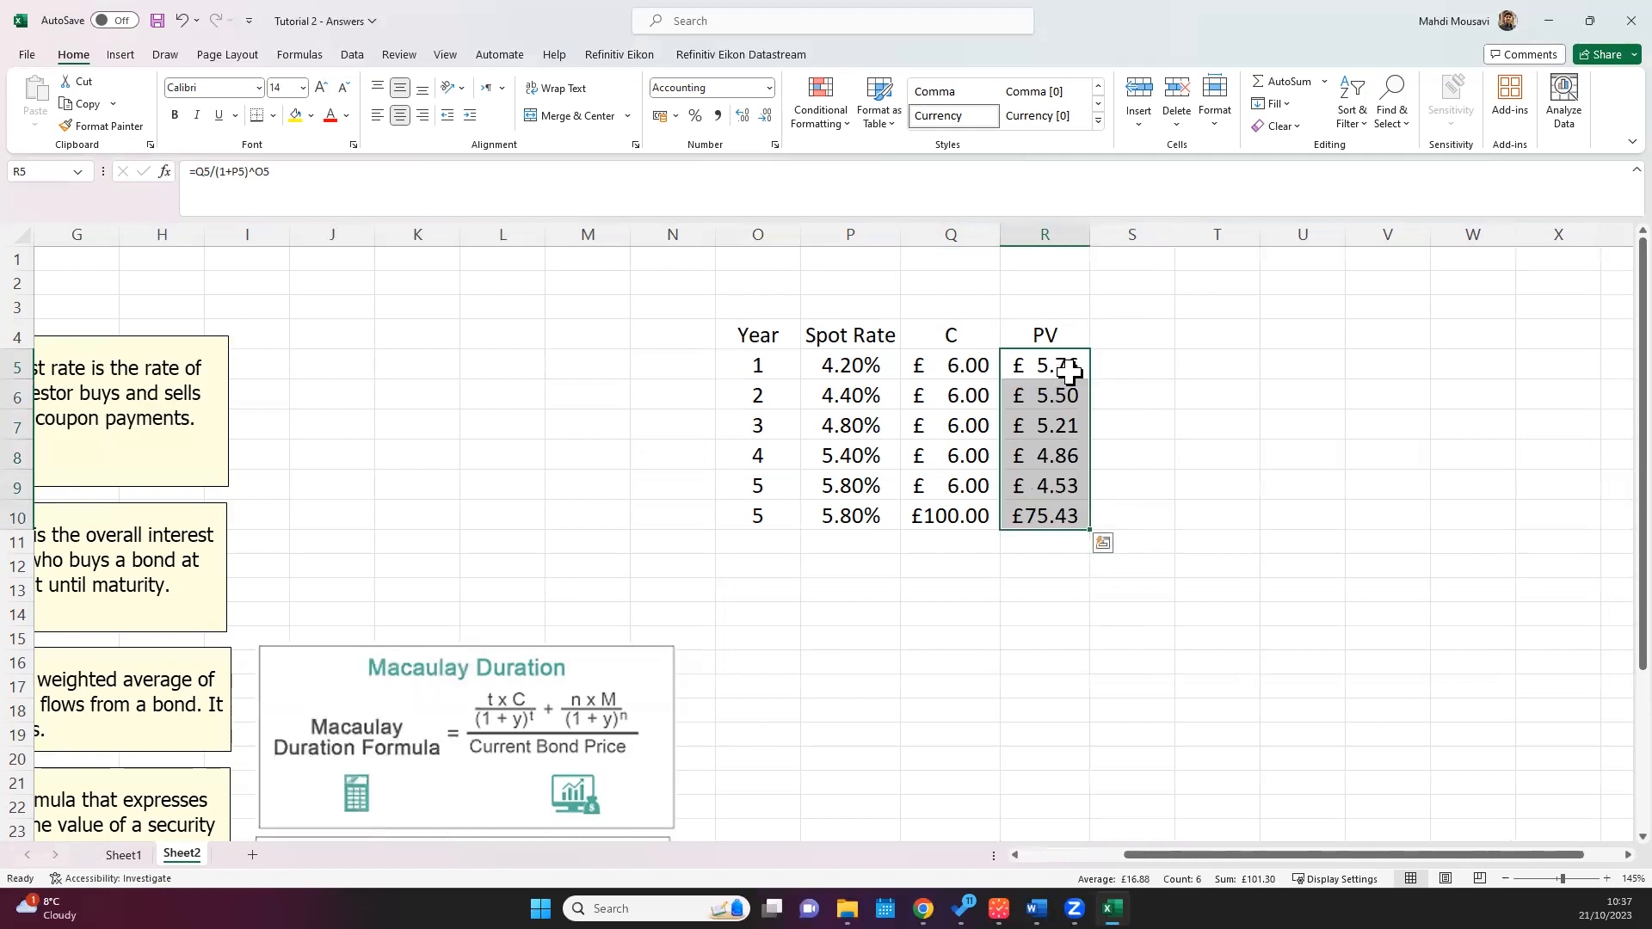
Step: Check the cell references in the present value formulas in R5, R6, R7 and R10
double_click(1065, 365)
key(Escape)
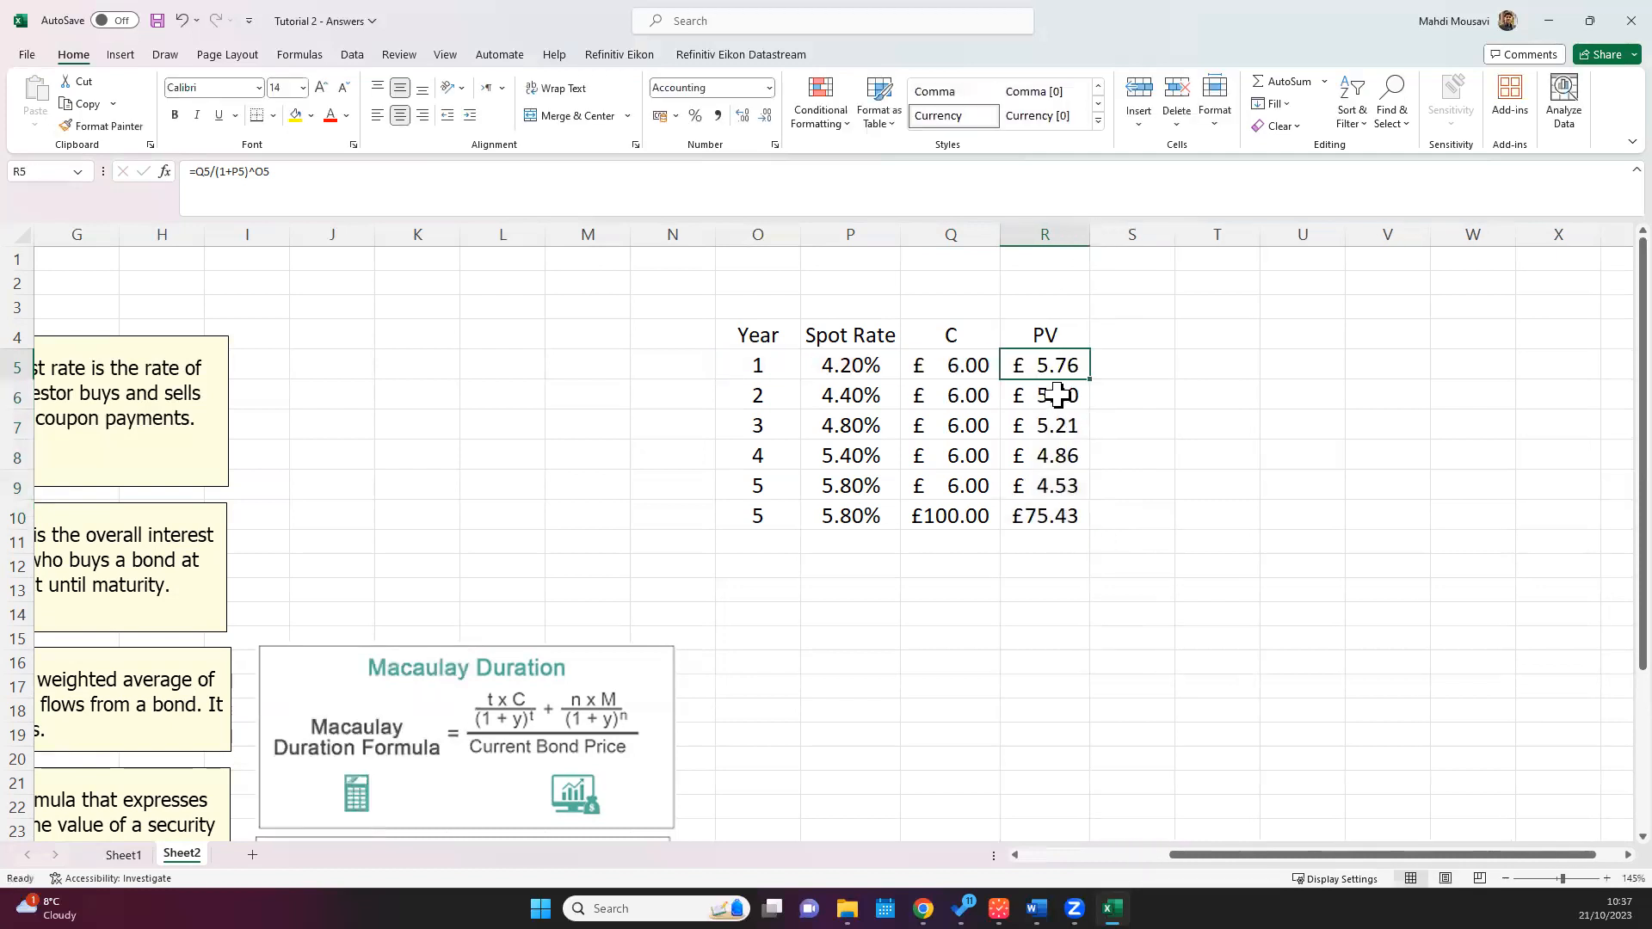
double_click(1076, 398)
key(Escape)
double_click(1060, 430)
key(Escape)
click(1043, 517)
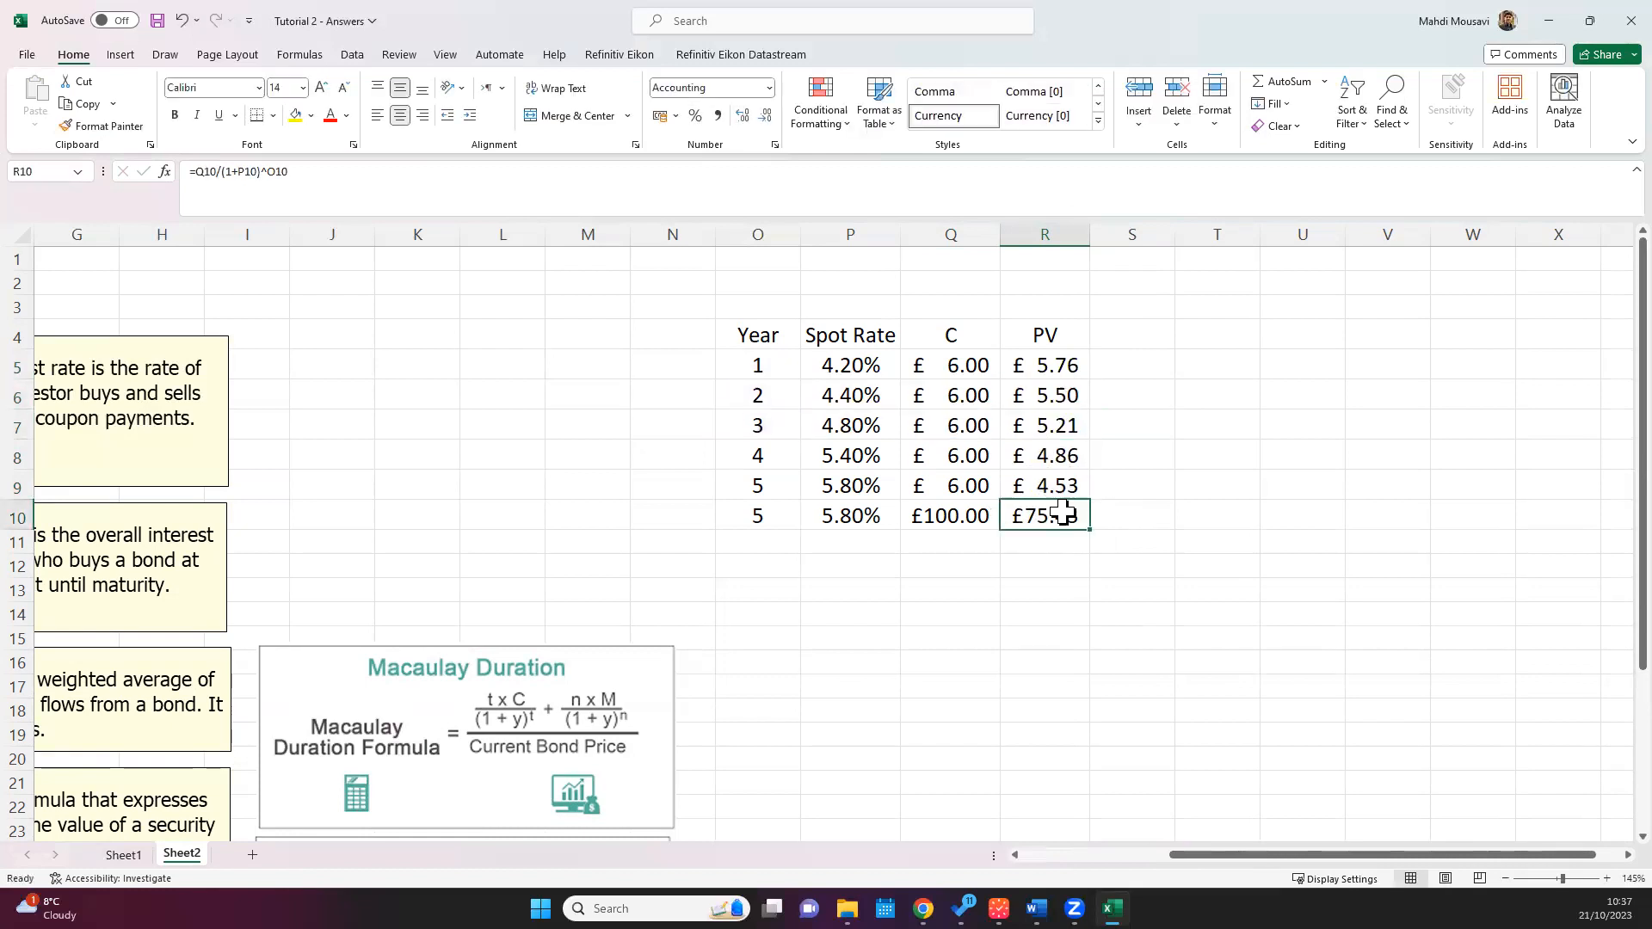
double_click(1043, 516)
key(ctrl+Return)
Step: Total the present values in R11 with the formula =SUM(R5:R10)
click(1045, 544)
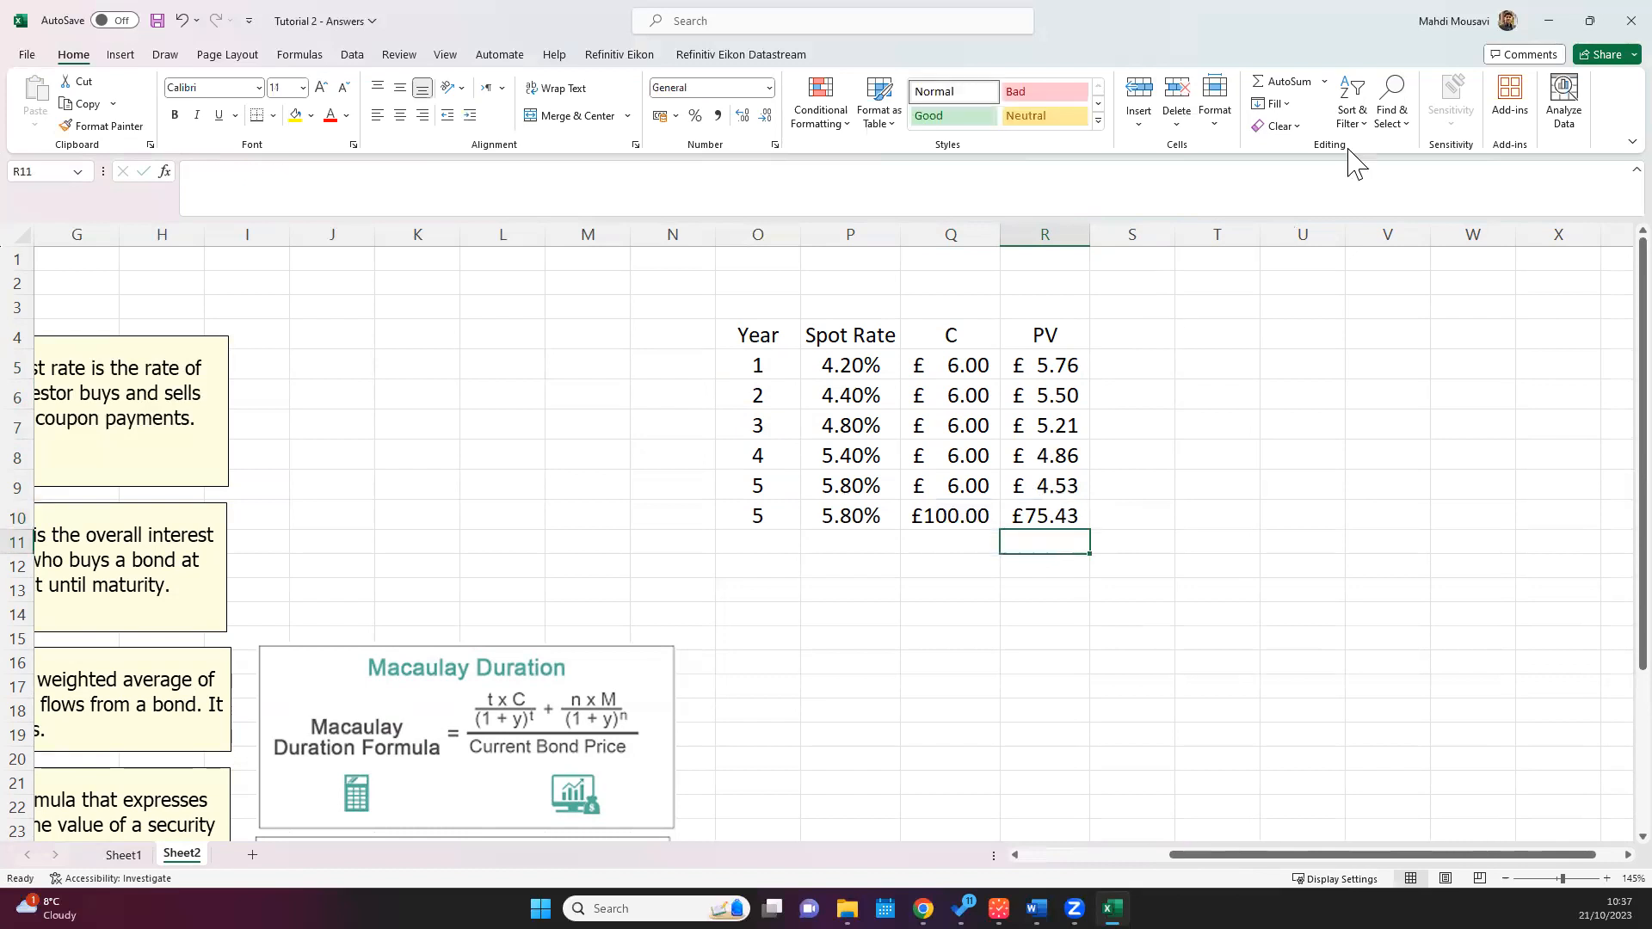
click(1291, 85)
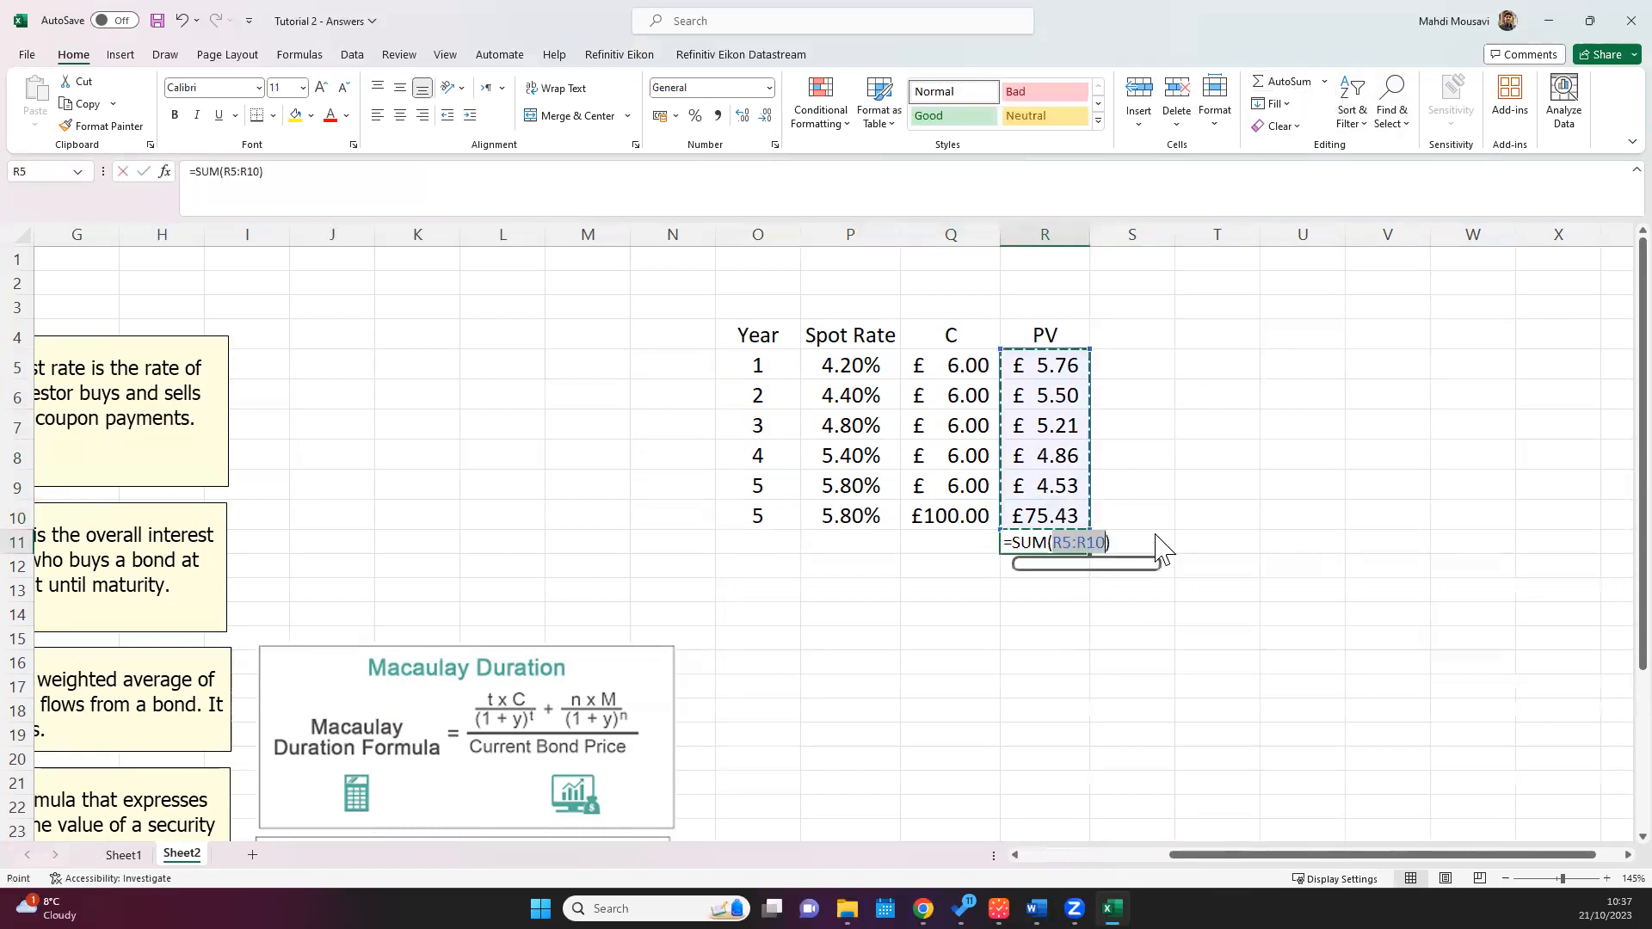
key(ctrl+Return)
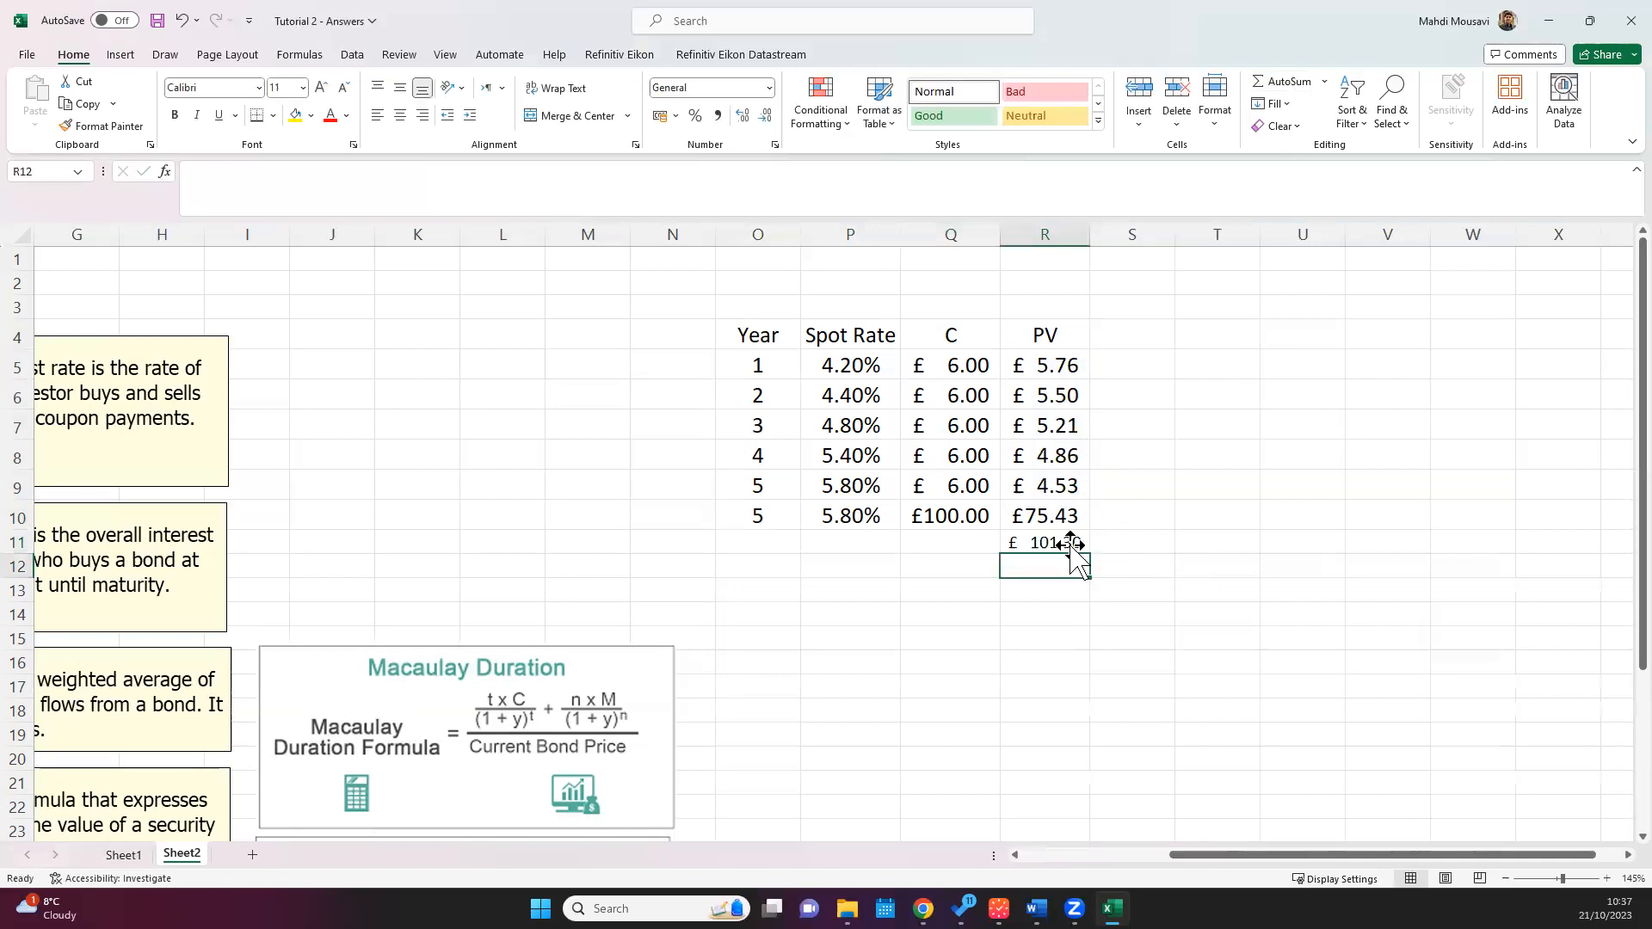
Step: Highlight the total in R11 with a yellow fill, bold text and a larger font size
click(321, 87)
click(297, 115)
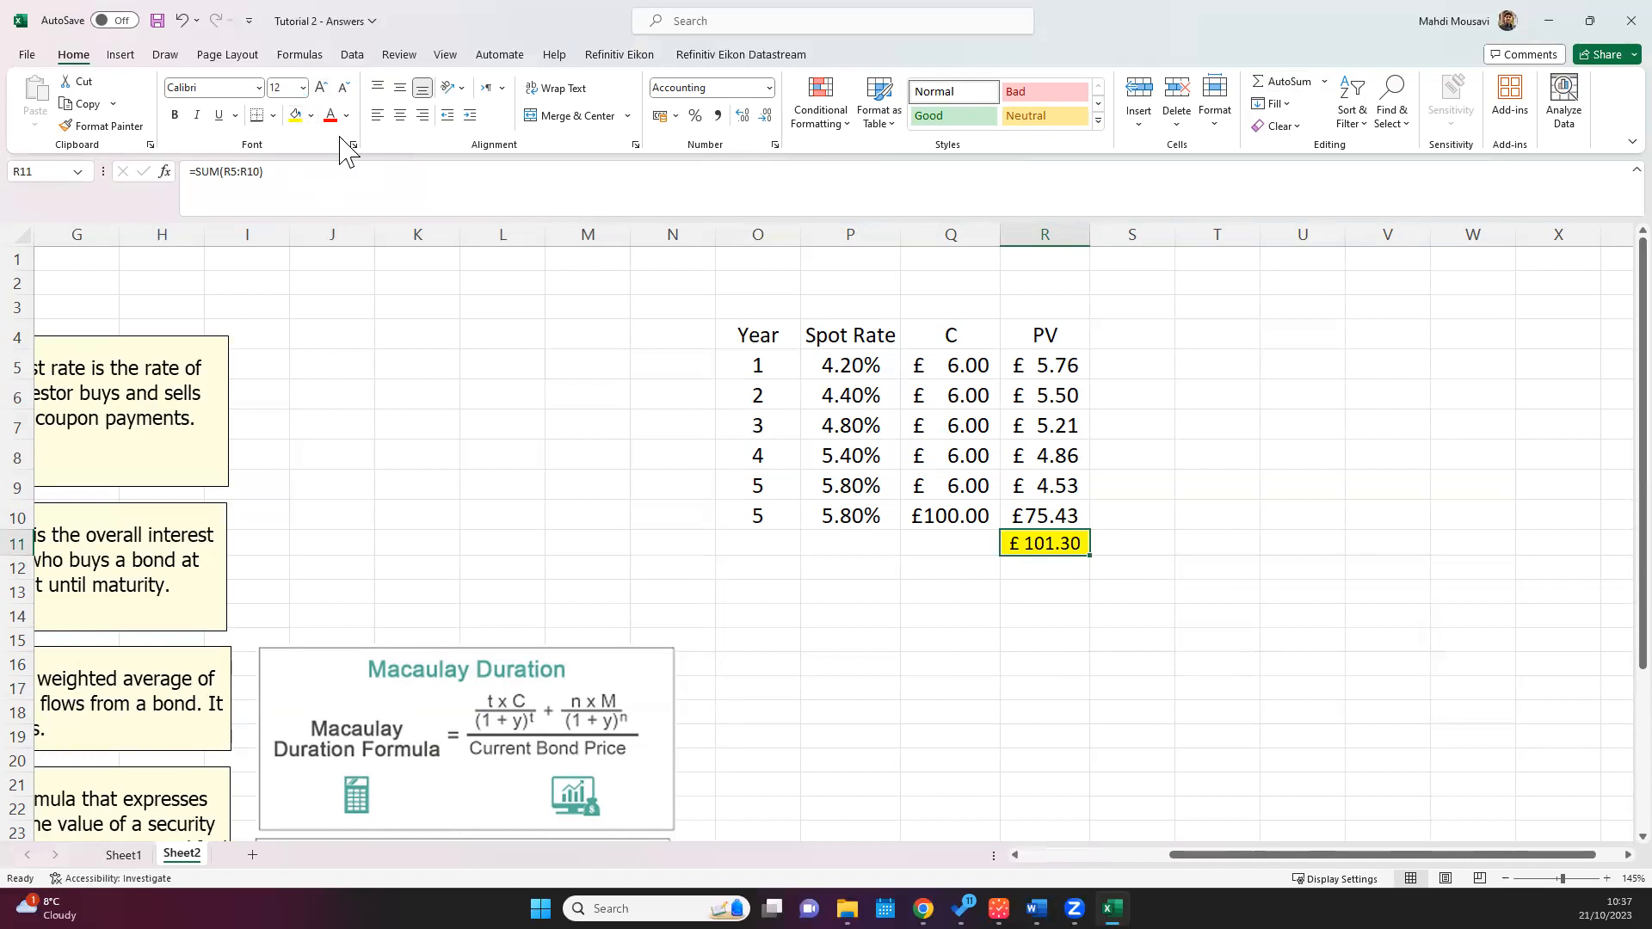
click(321, 87)
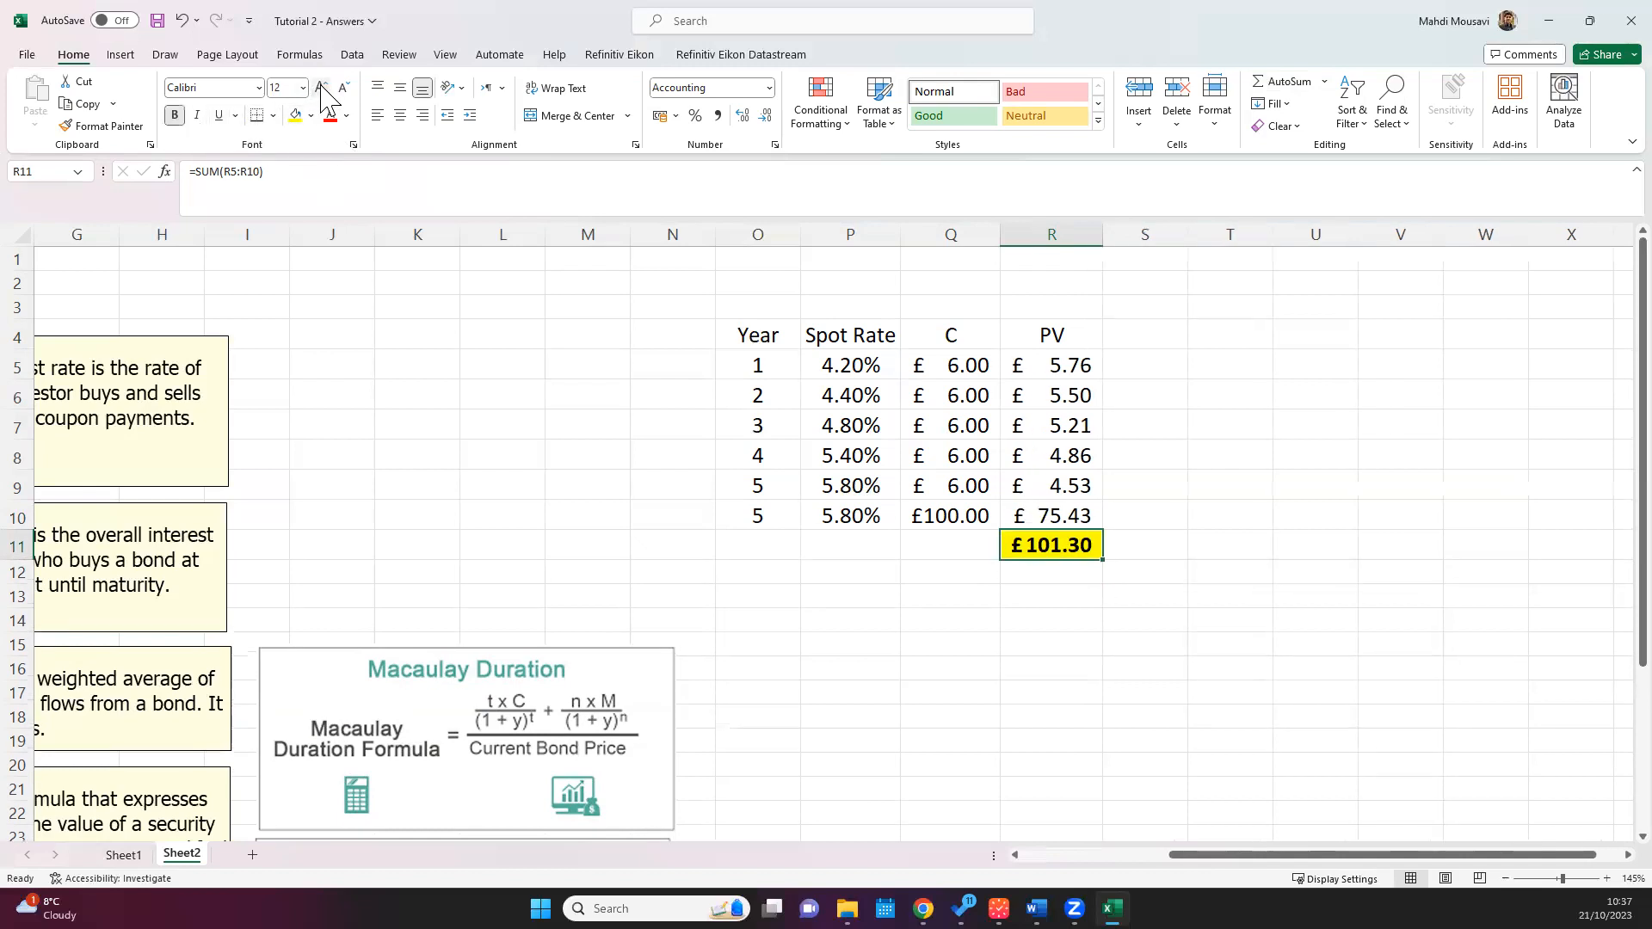
Step: Apply a thick bottom border to the table headings O4:R4
drag(1075, 334, 757, 329)
click(272, 115)
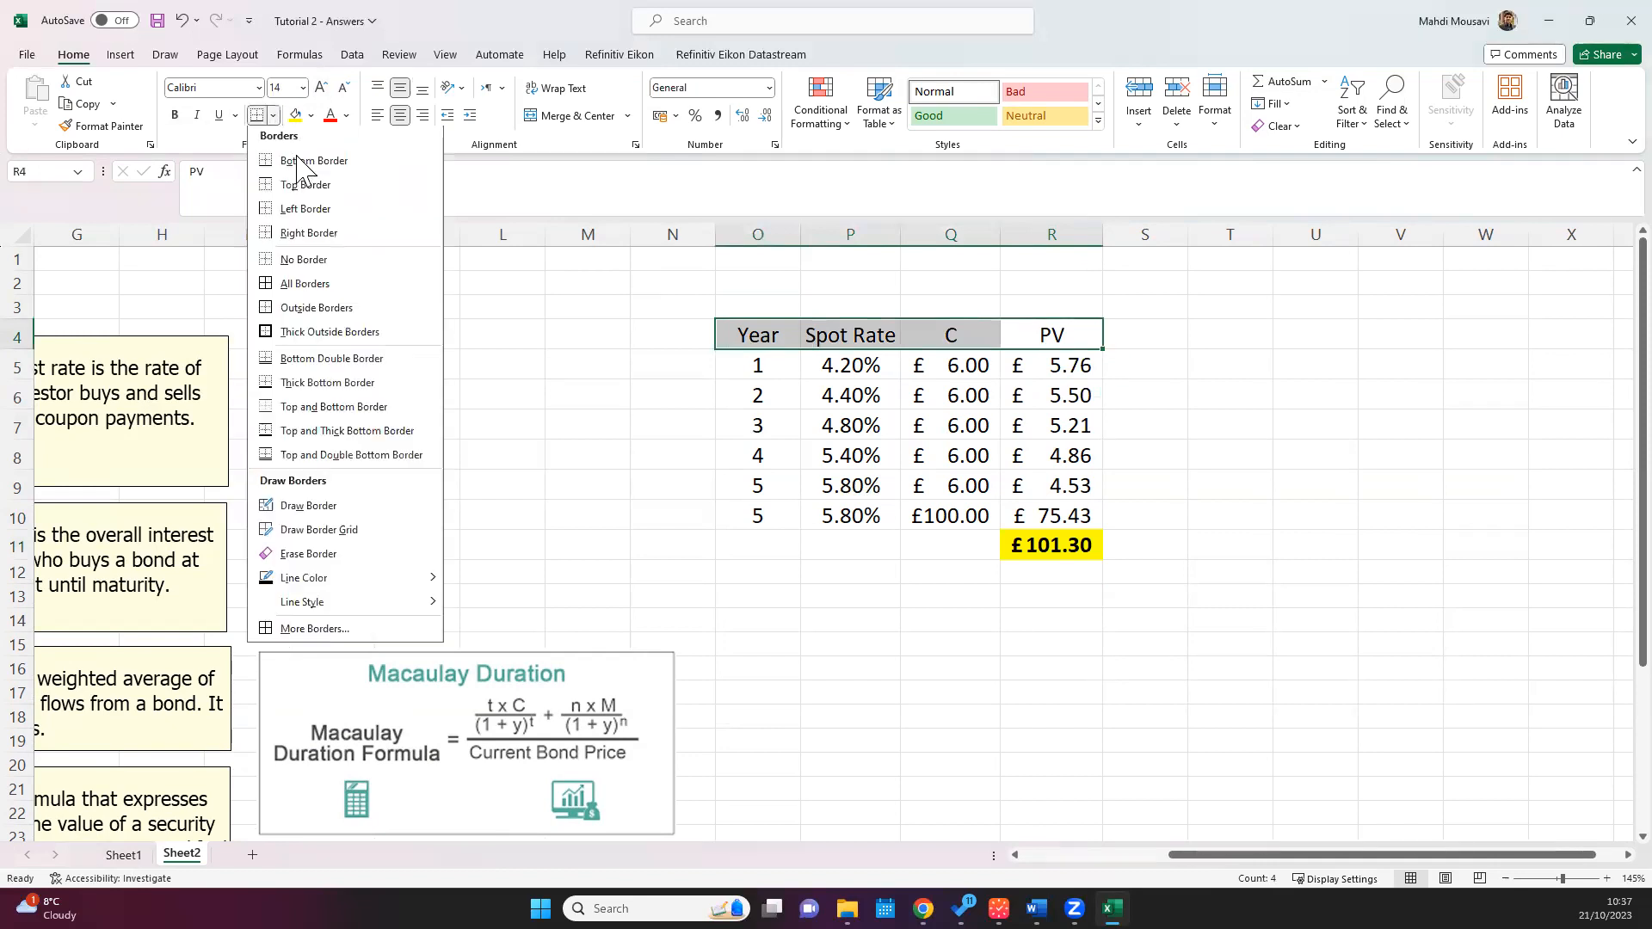
click(268, 386)
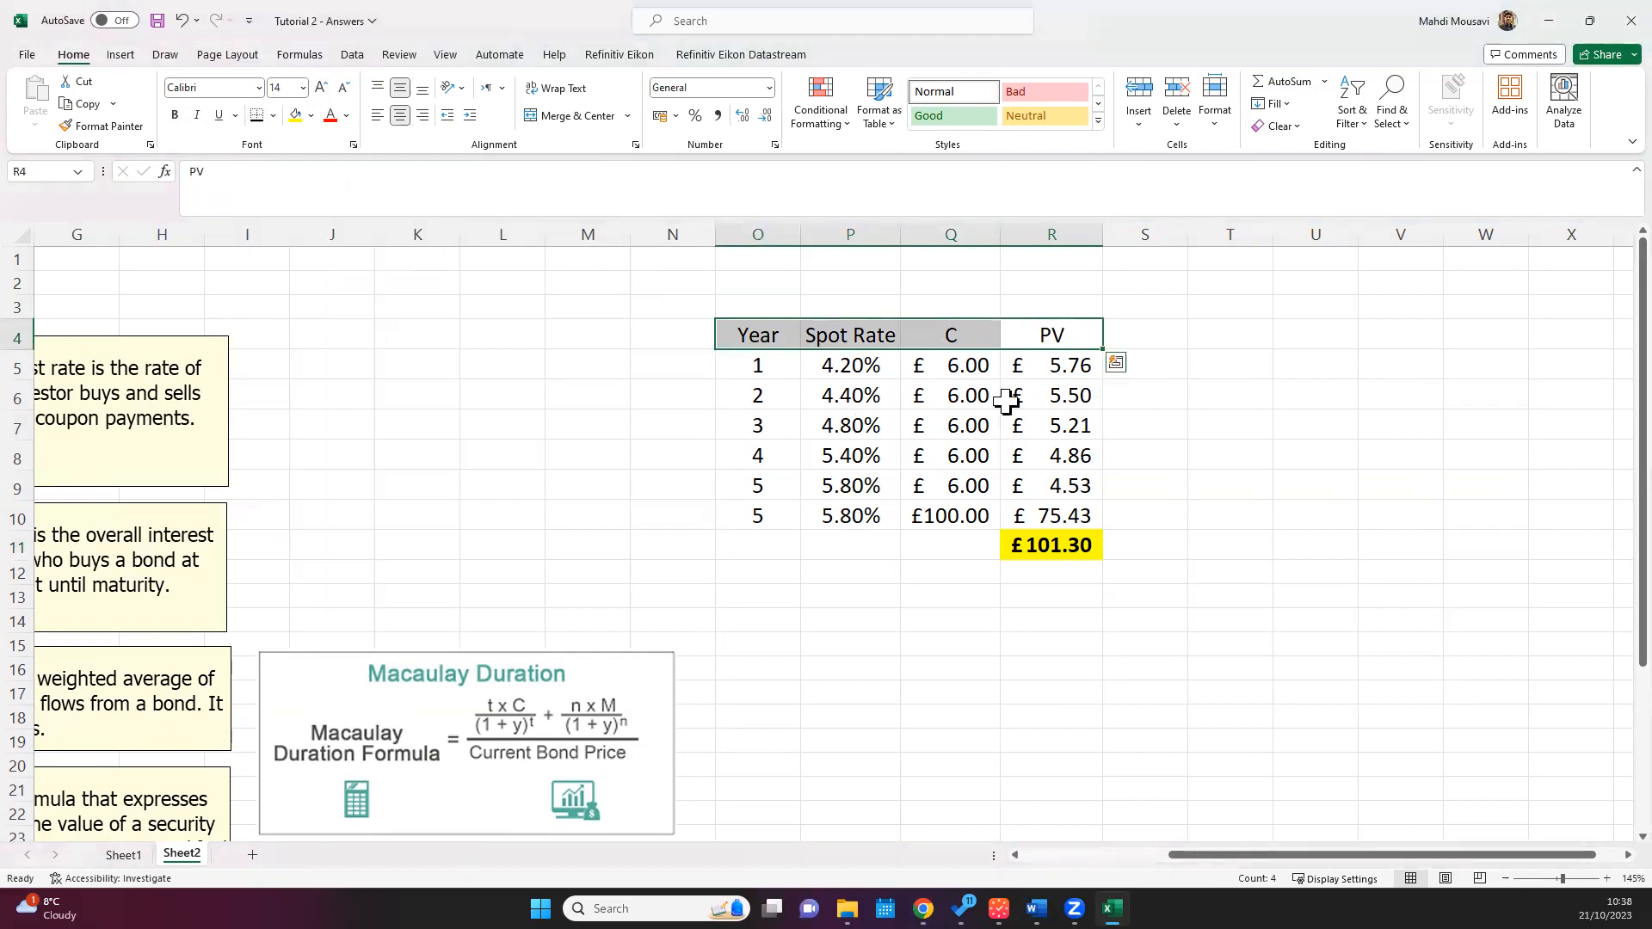
click(1193, 349)
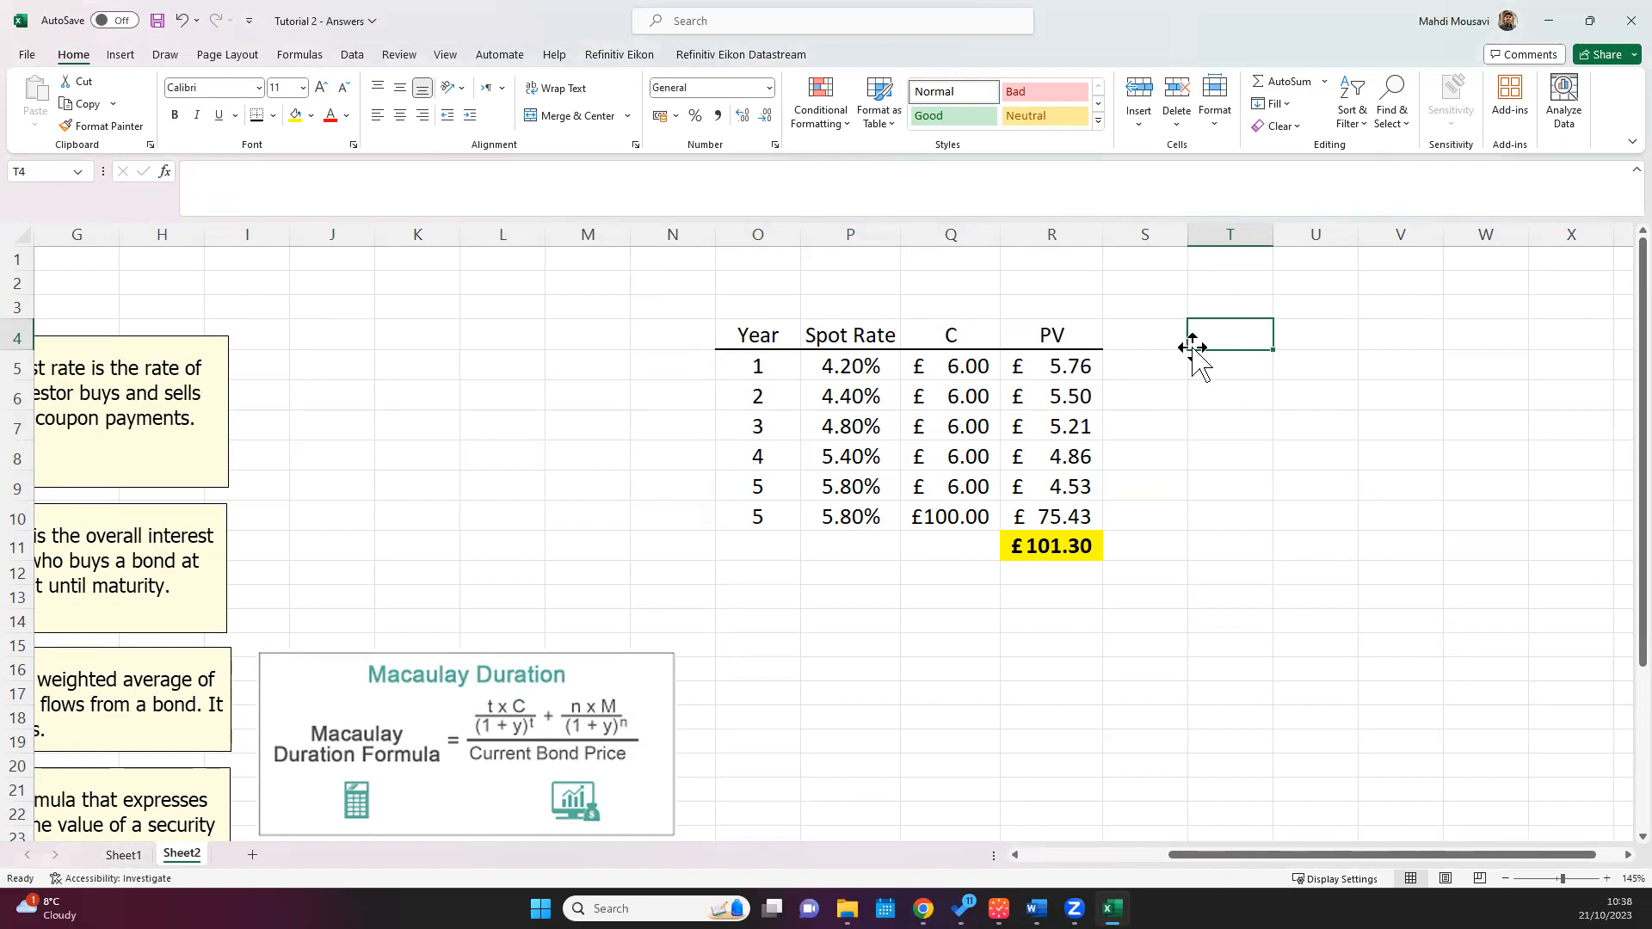
Step: Write the yield formula =RATE(5,-6,R11,-100) in P13, using the bond price total in R11
click(877, 597)
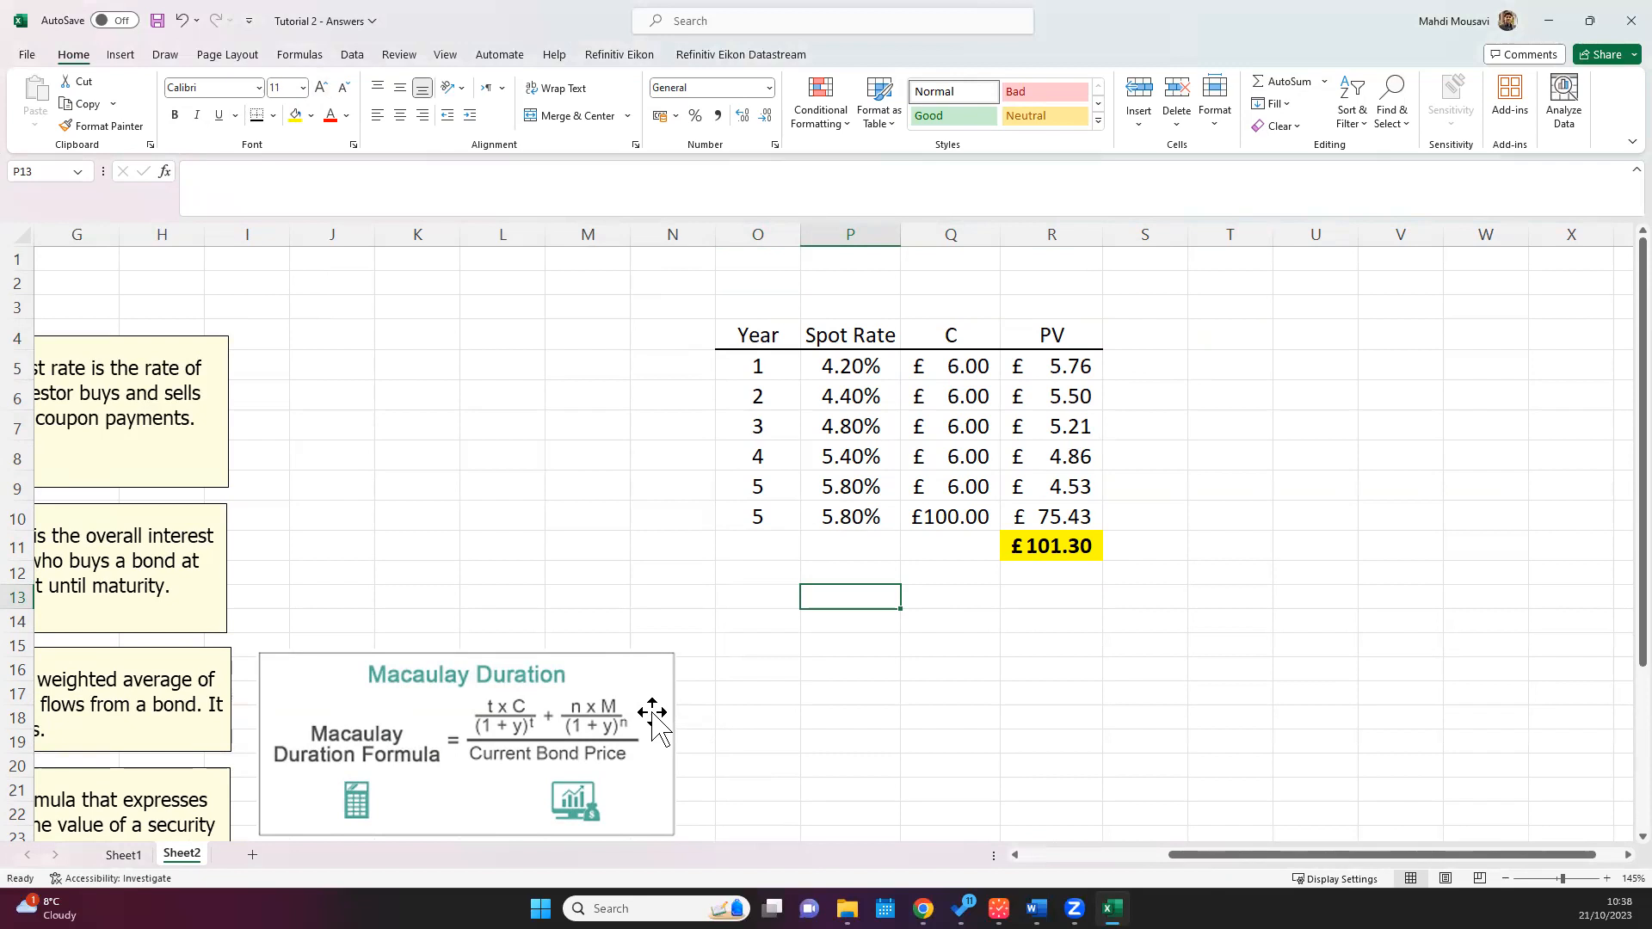
text(=)
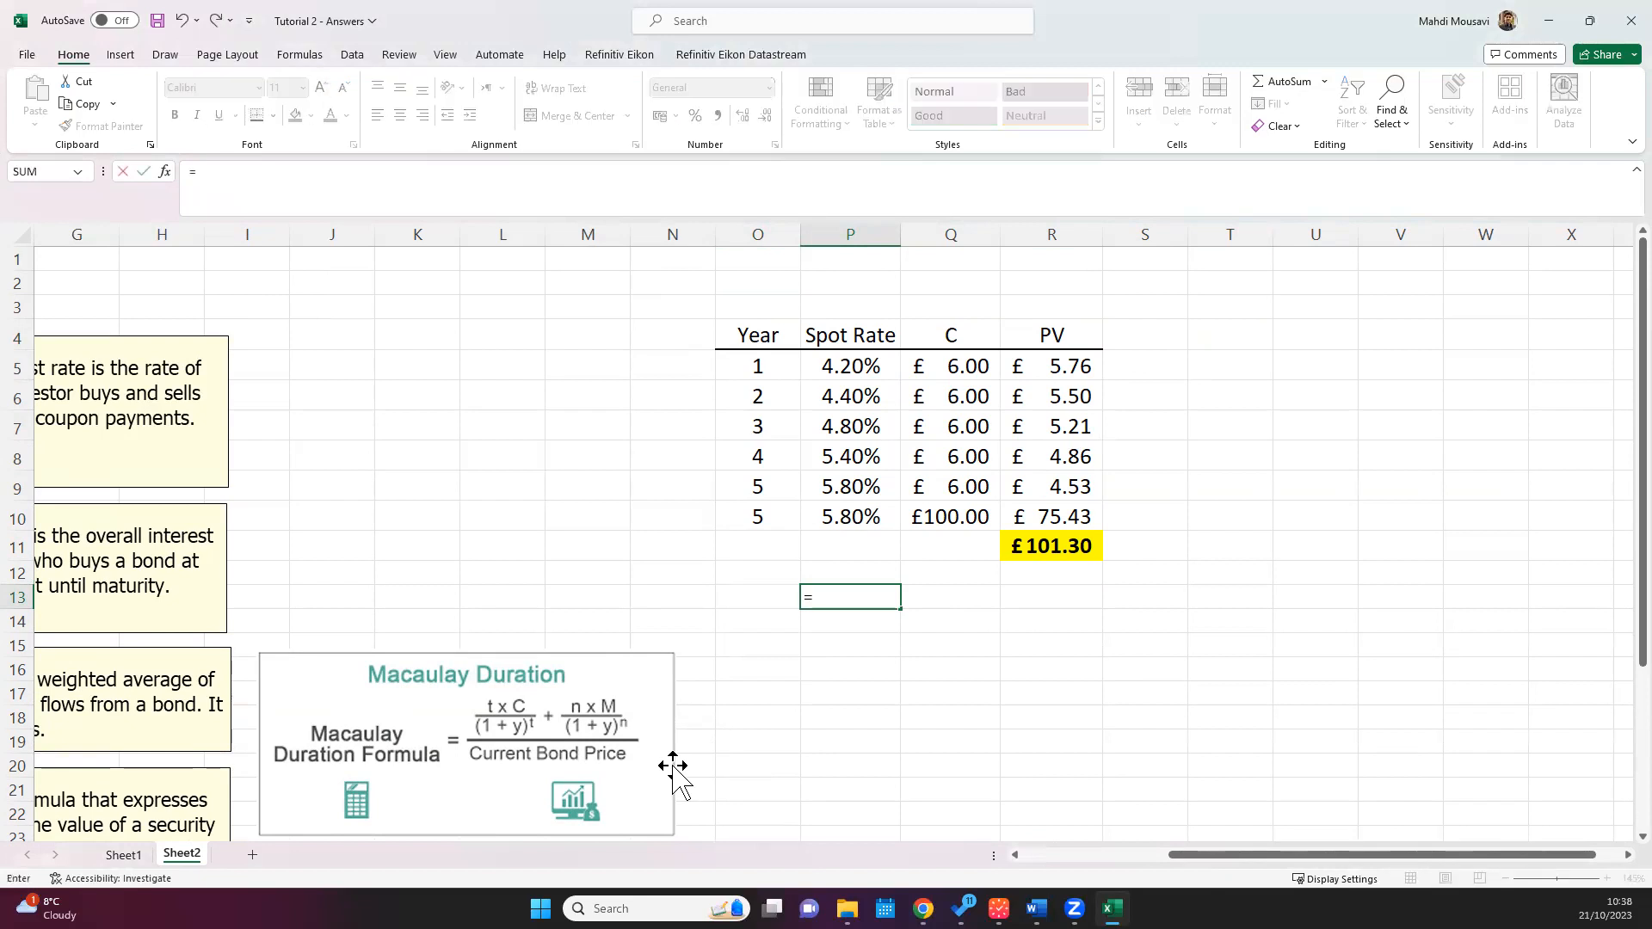
text(rate)
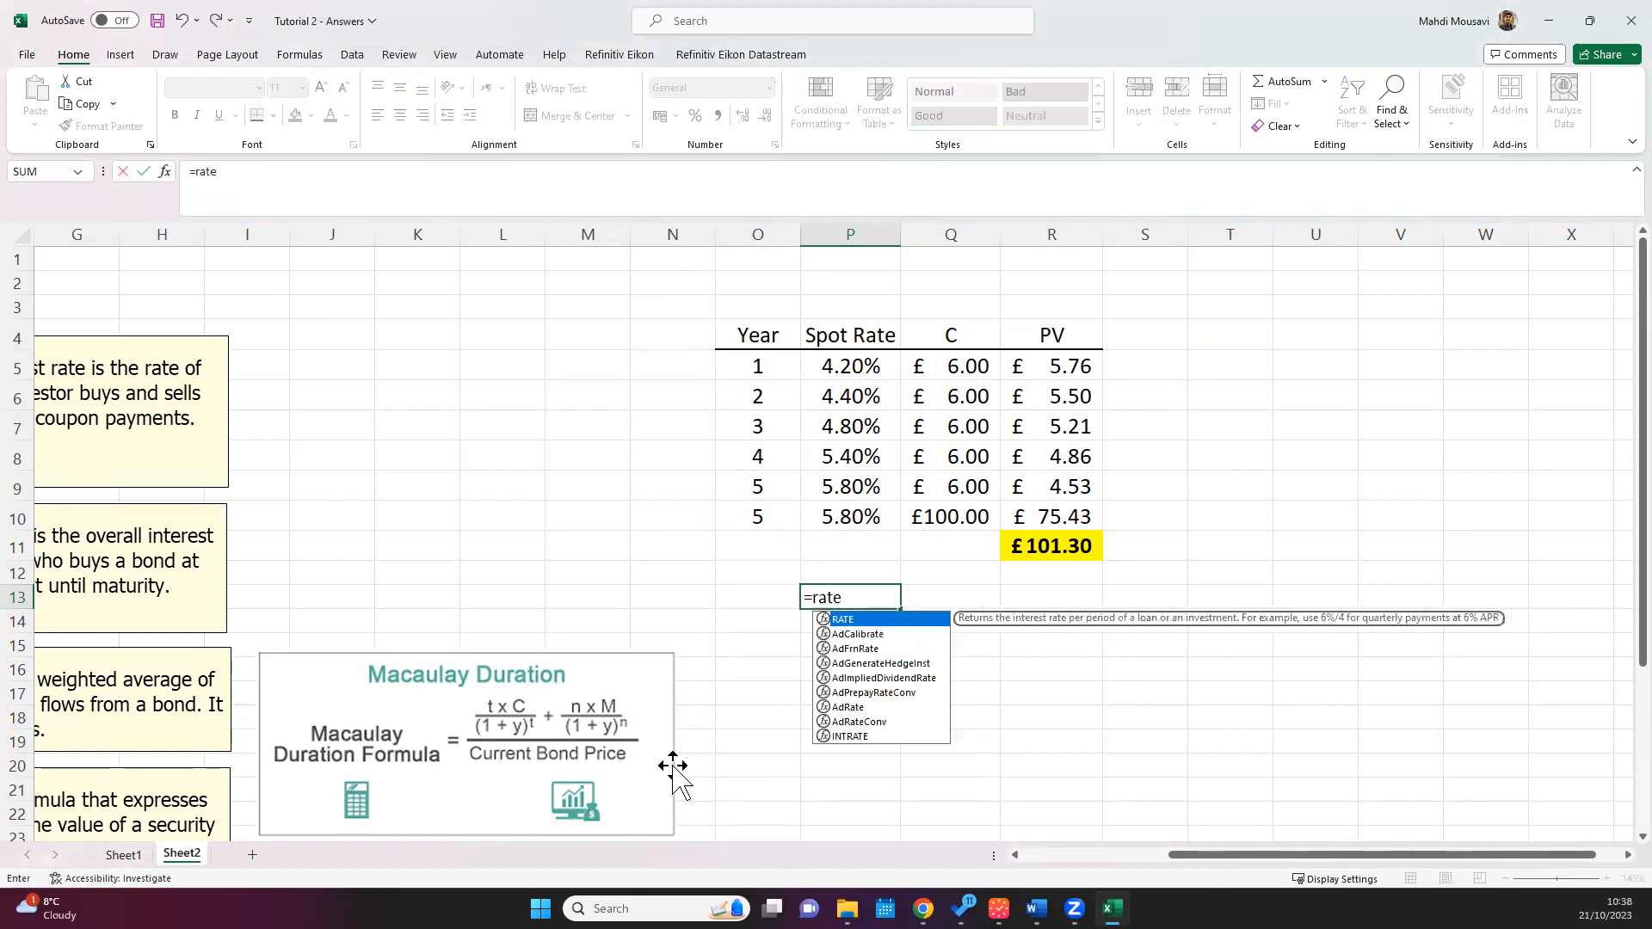
text(()
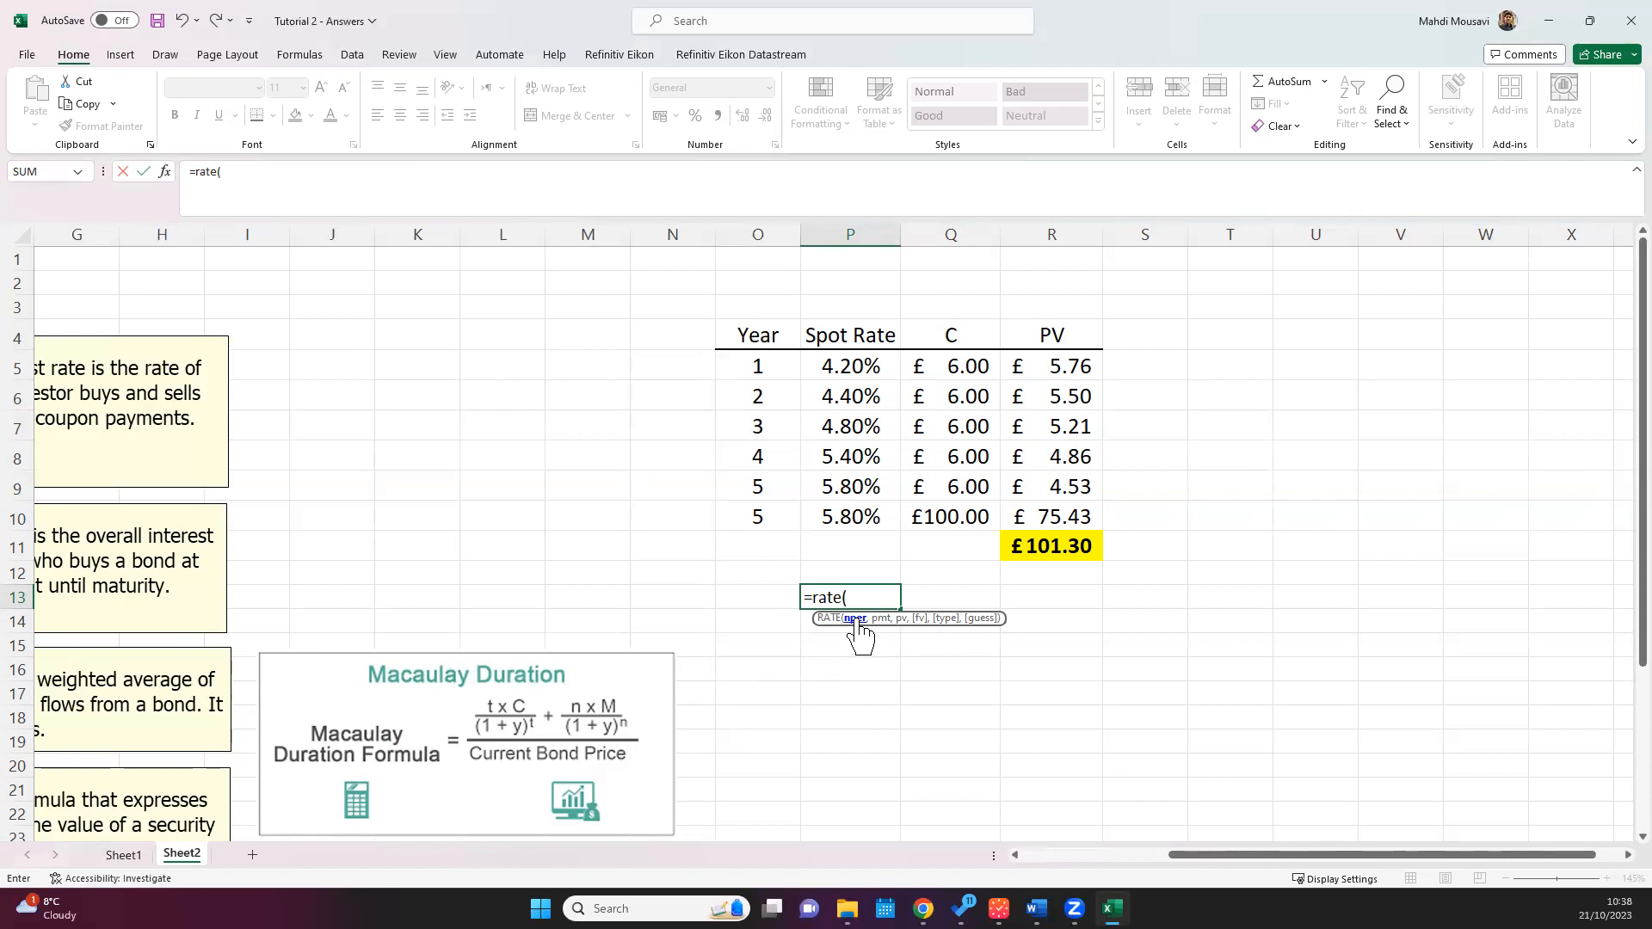
text(5,)
text(-6,)
click(1036, 544)
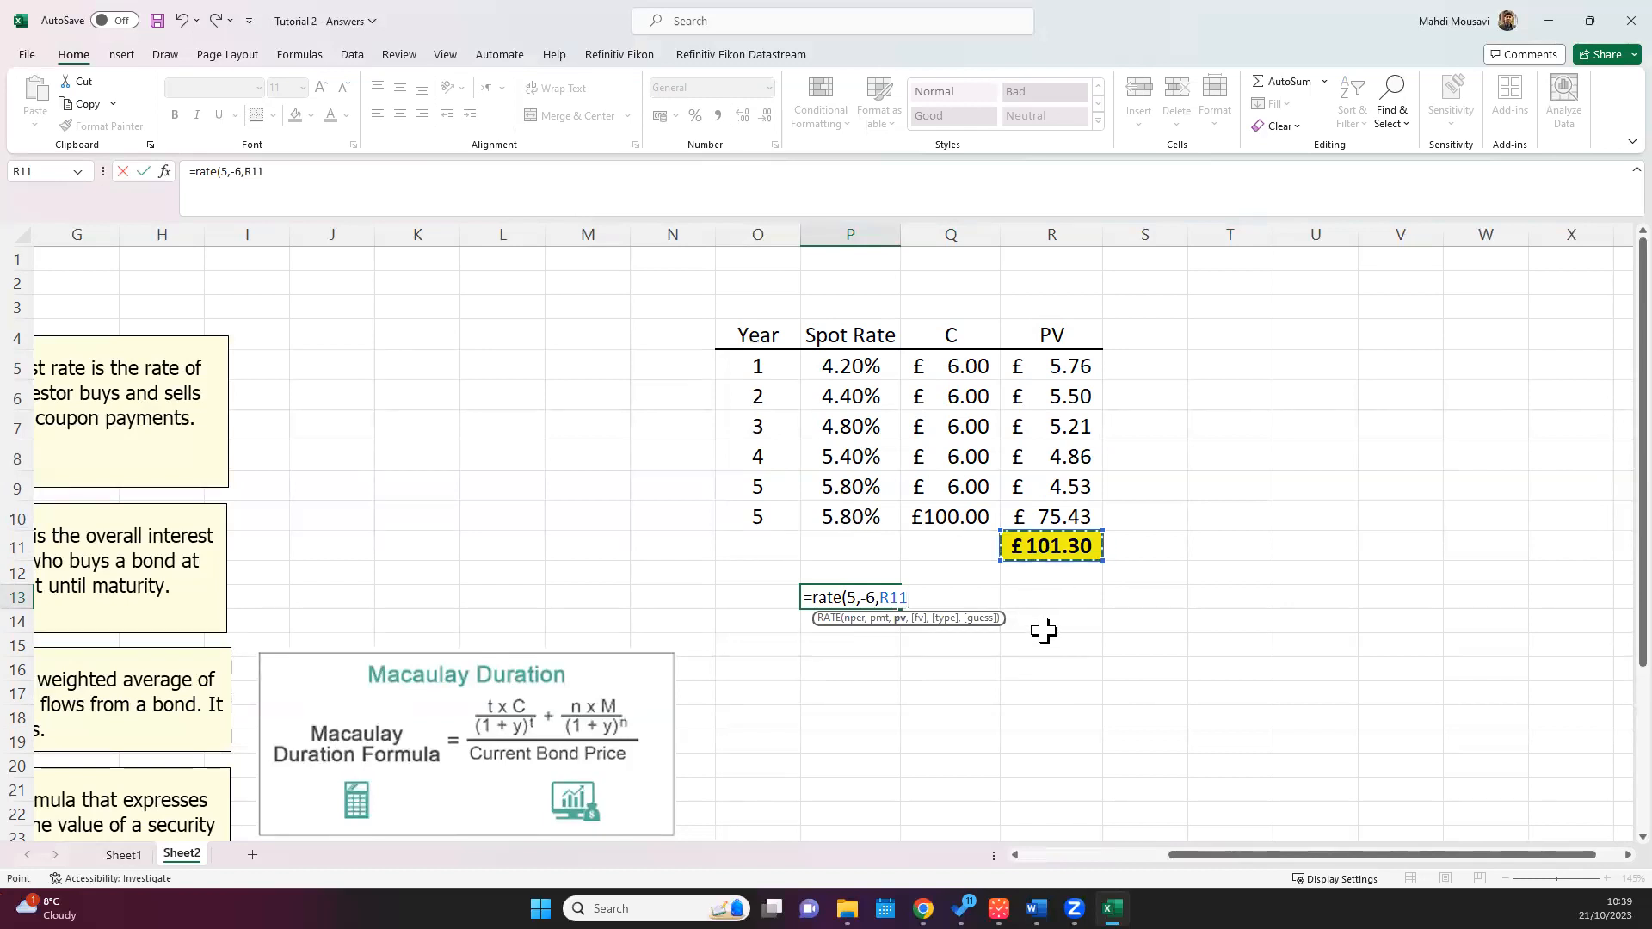
text(,1)
key(BackSpace)
text(-100)
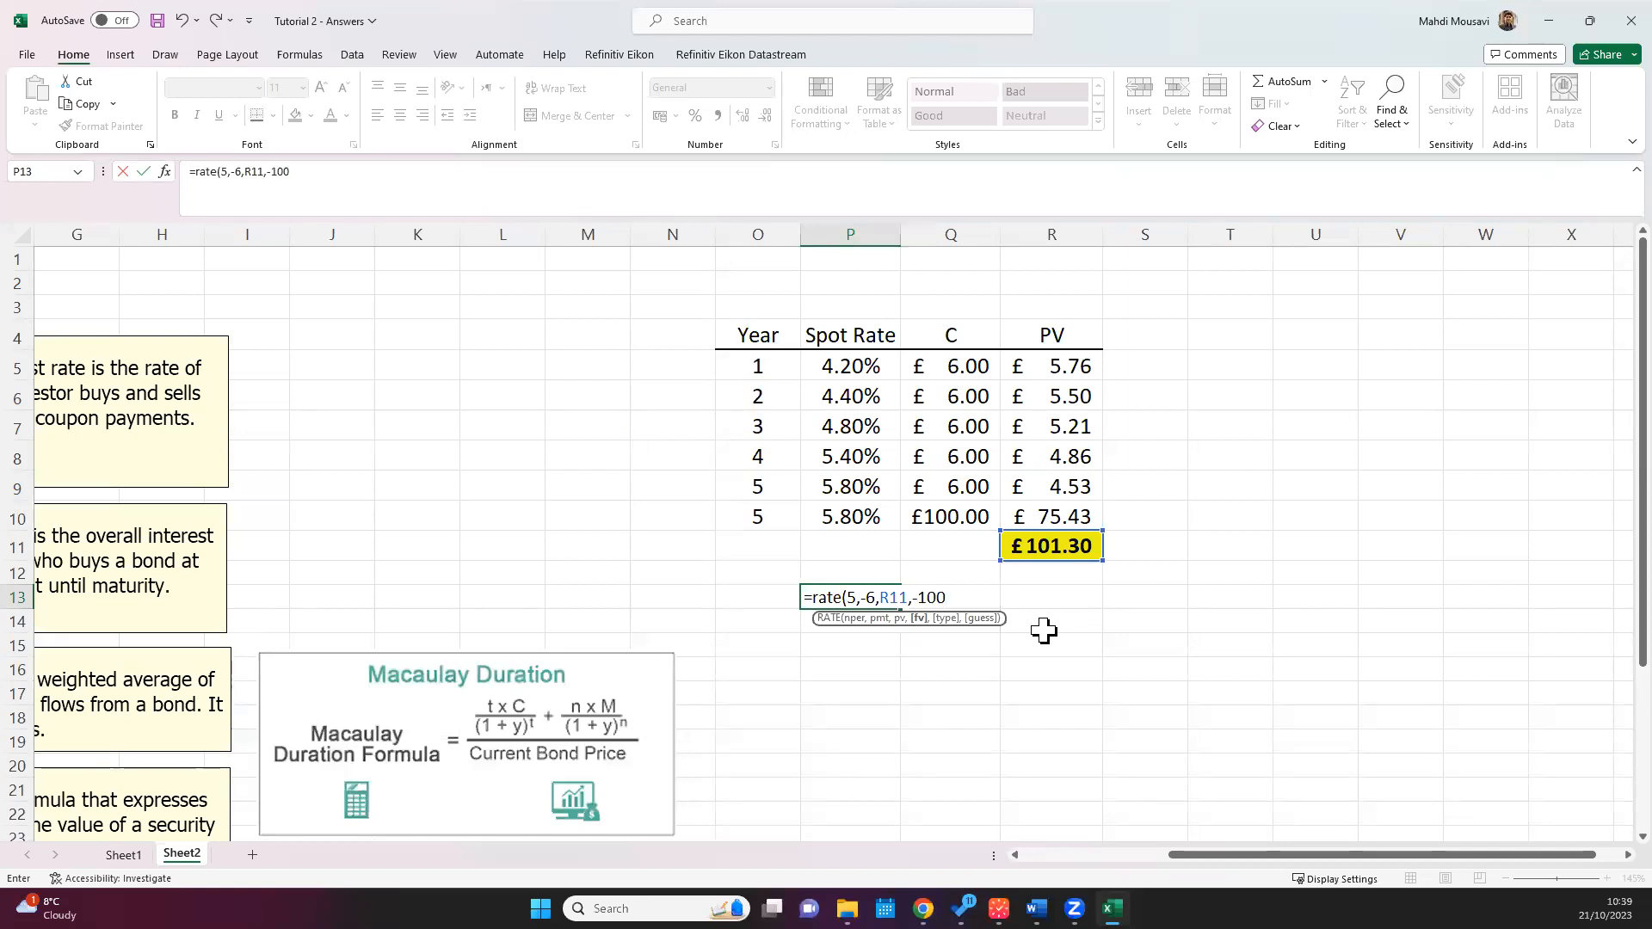
text())
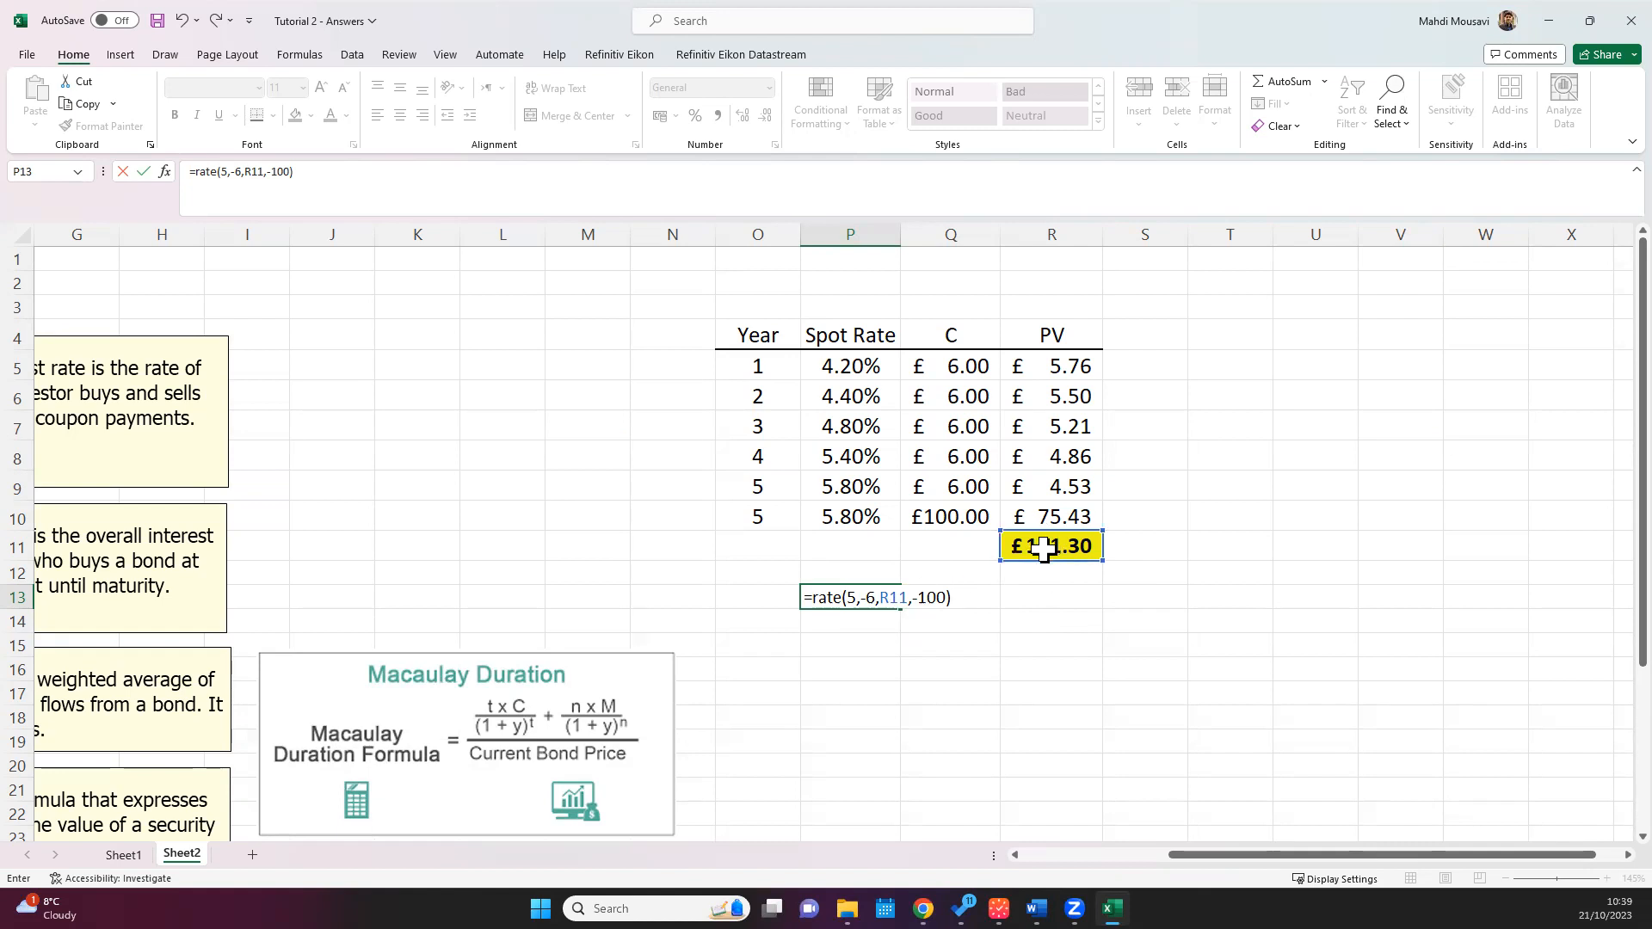
Step: Reverse the argument signs in P13 so the formula reads =RATE(5,6,-R11,100), and commit it
click(861, 596)
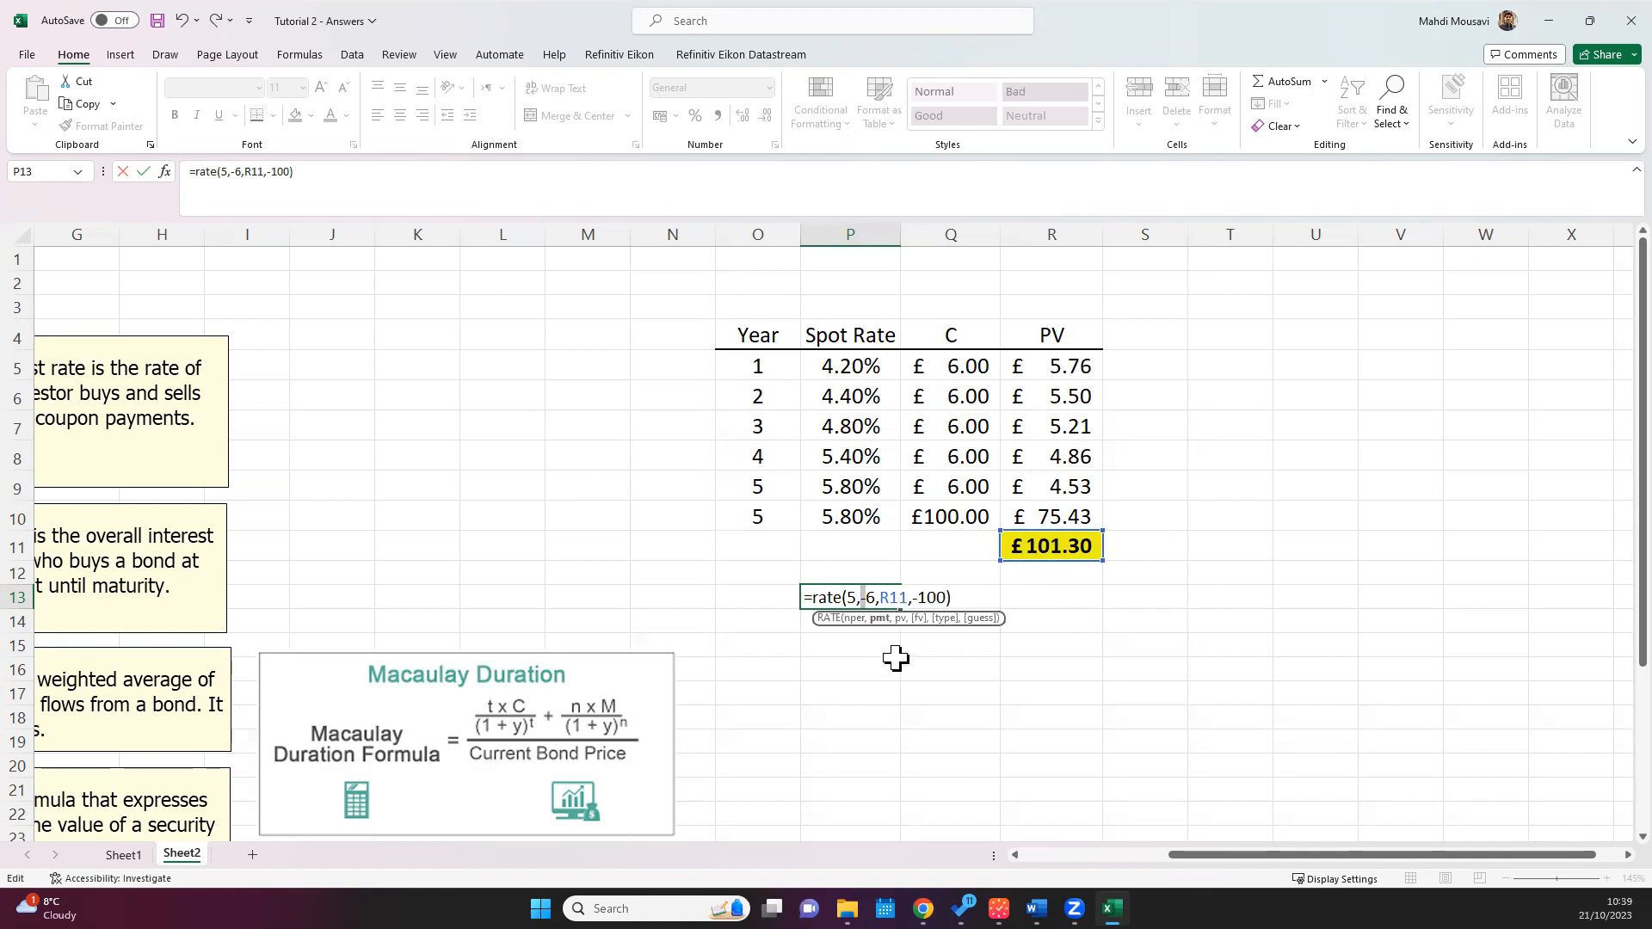
key(Delete)
click(876, 598)
text(-)
click(919, 599)
key(BackSpace)
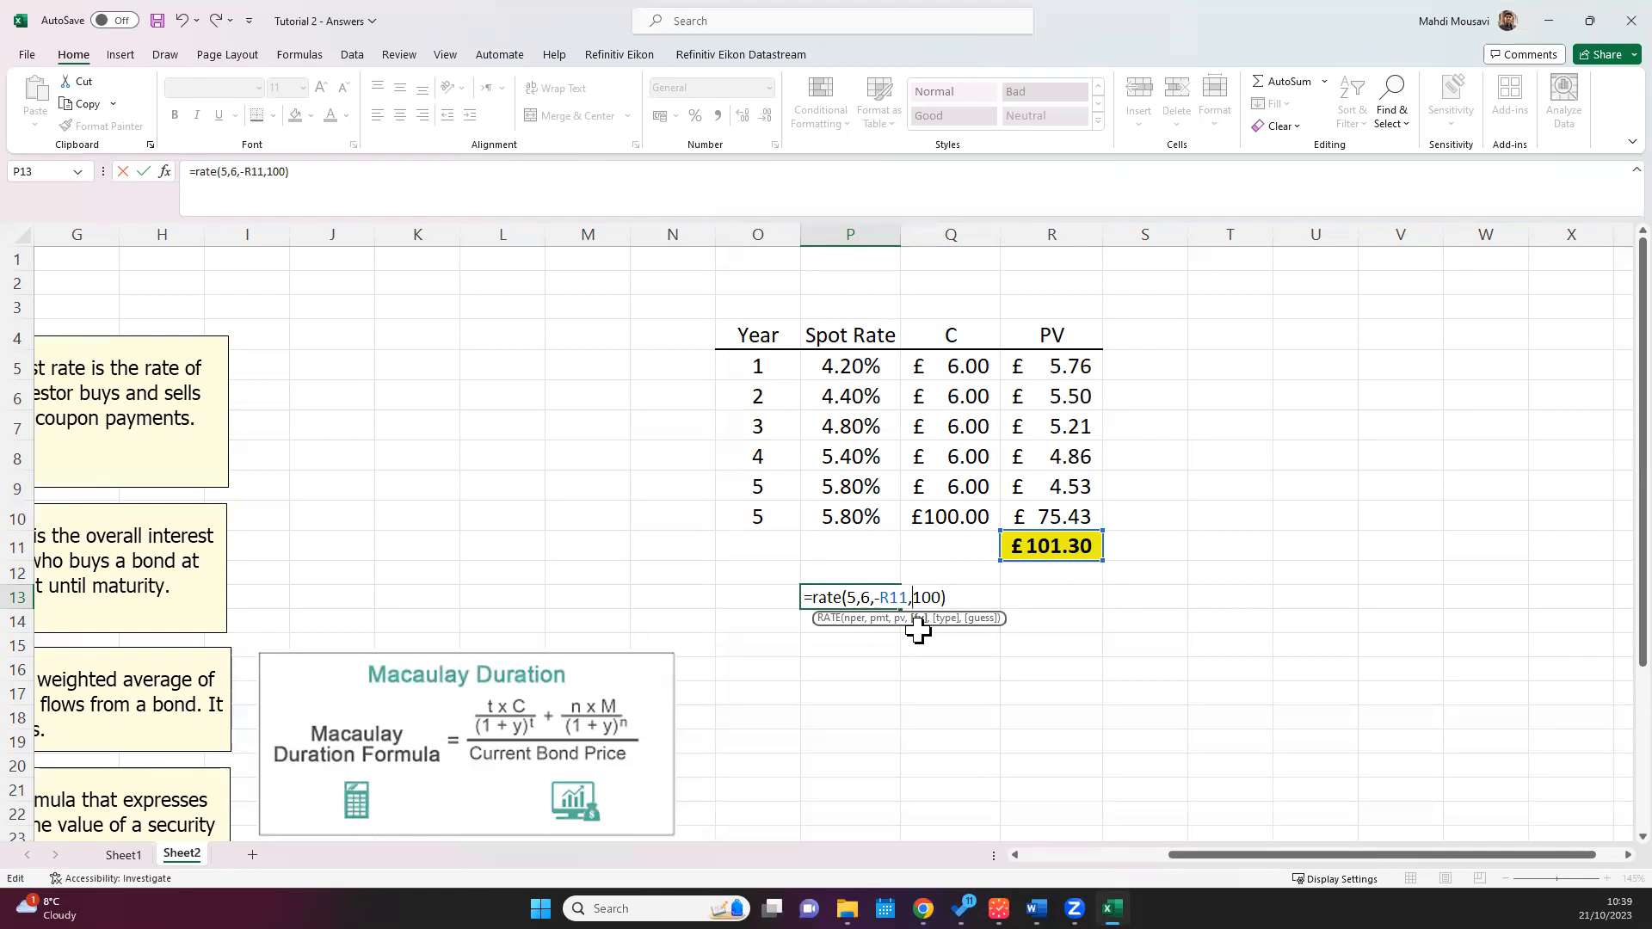
click(960, 596)
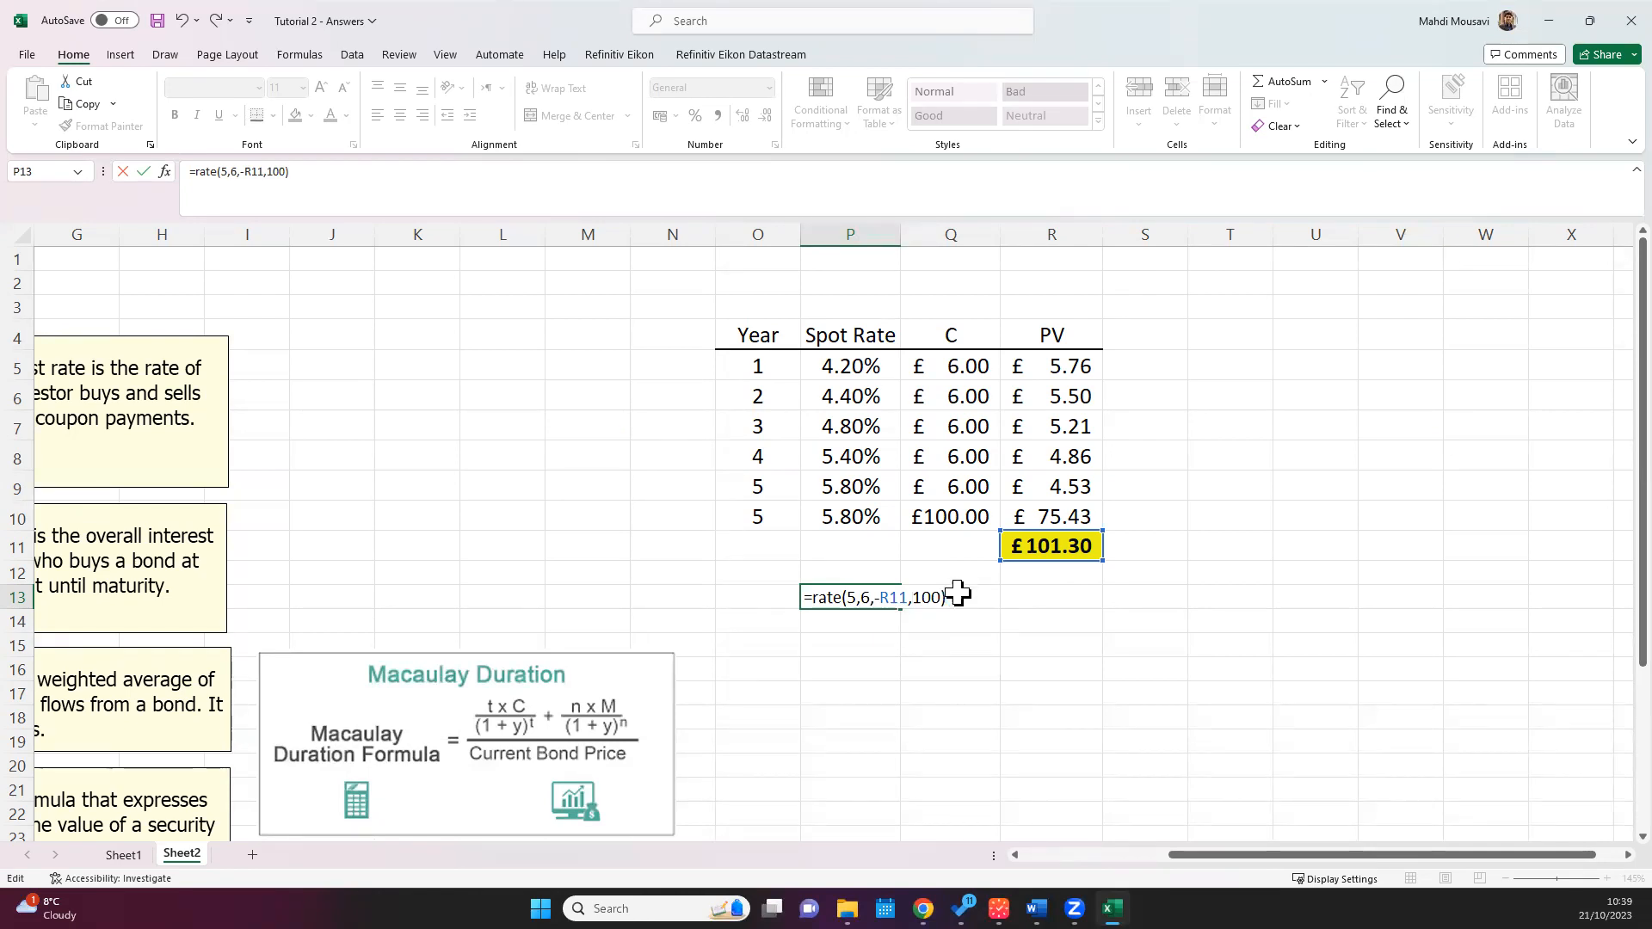
key(ctrl+Return)
Step: Show the yield in P13 with three decimal places and centre it horizontally and vertically
click(743, 116)
click(744, 116)
click(400, 88)
click(400, 115)
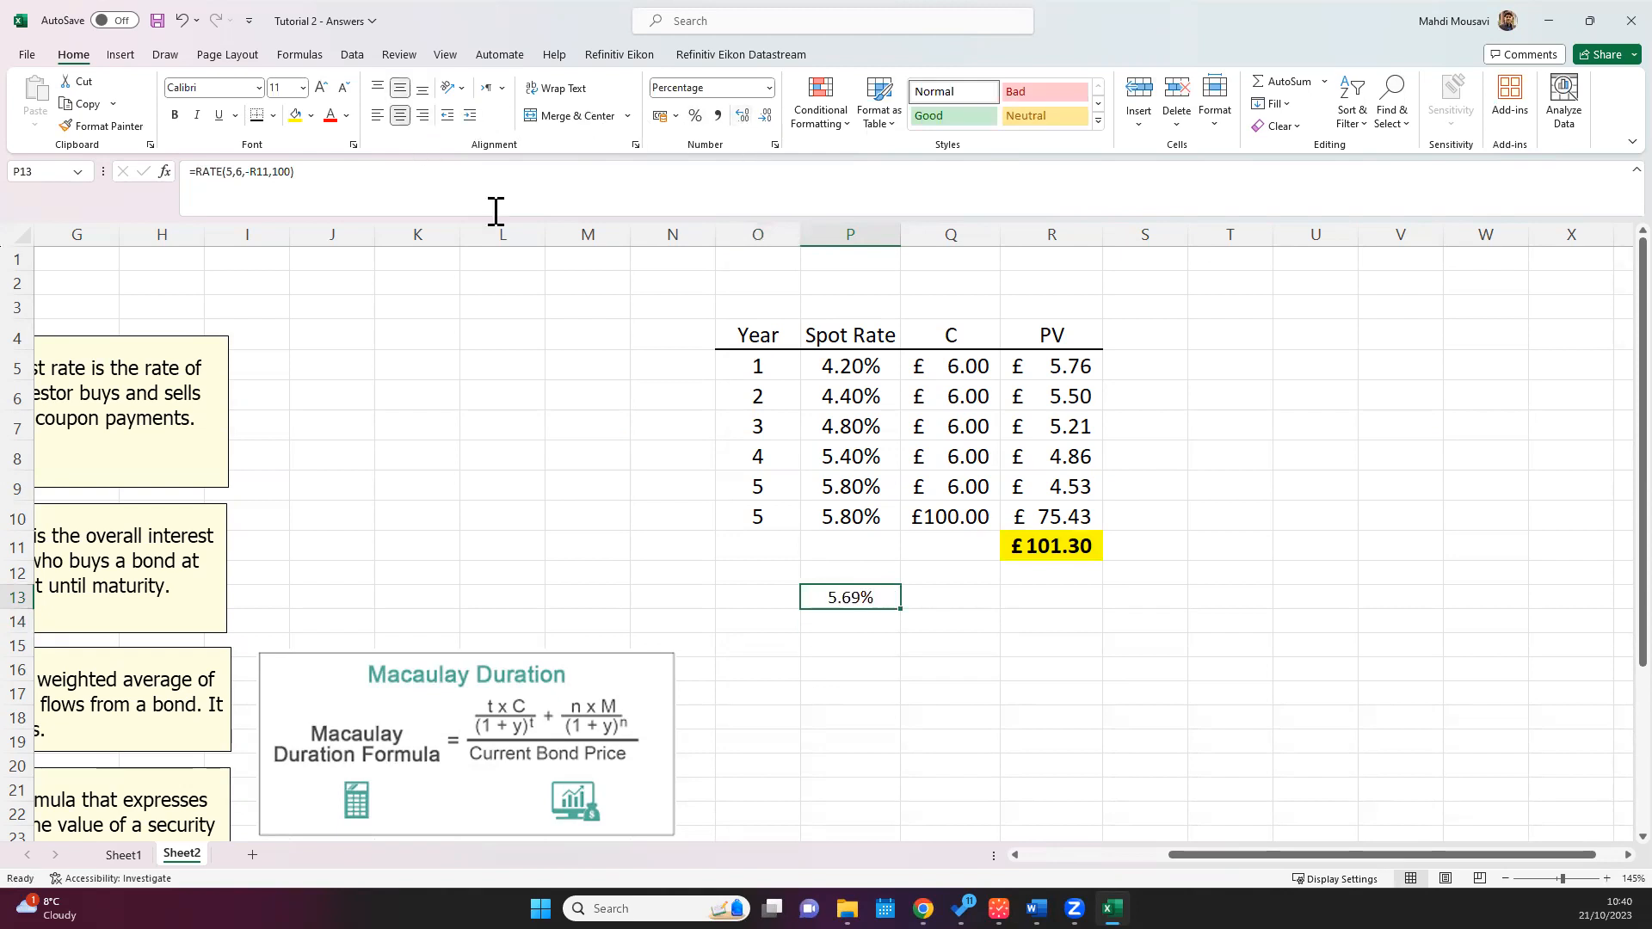
click(743, 116)
Step: Label the yield by entering "YTM =" in O13
click(750, 593)
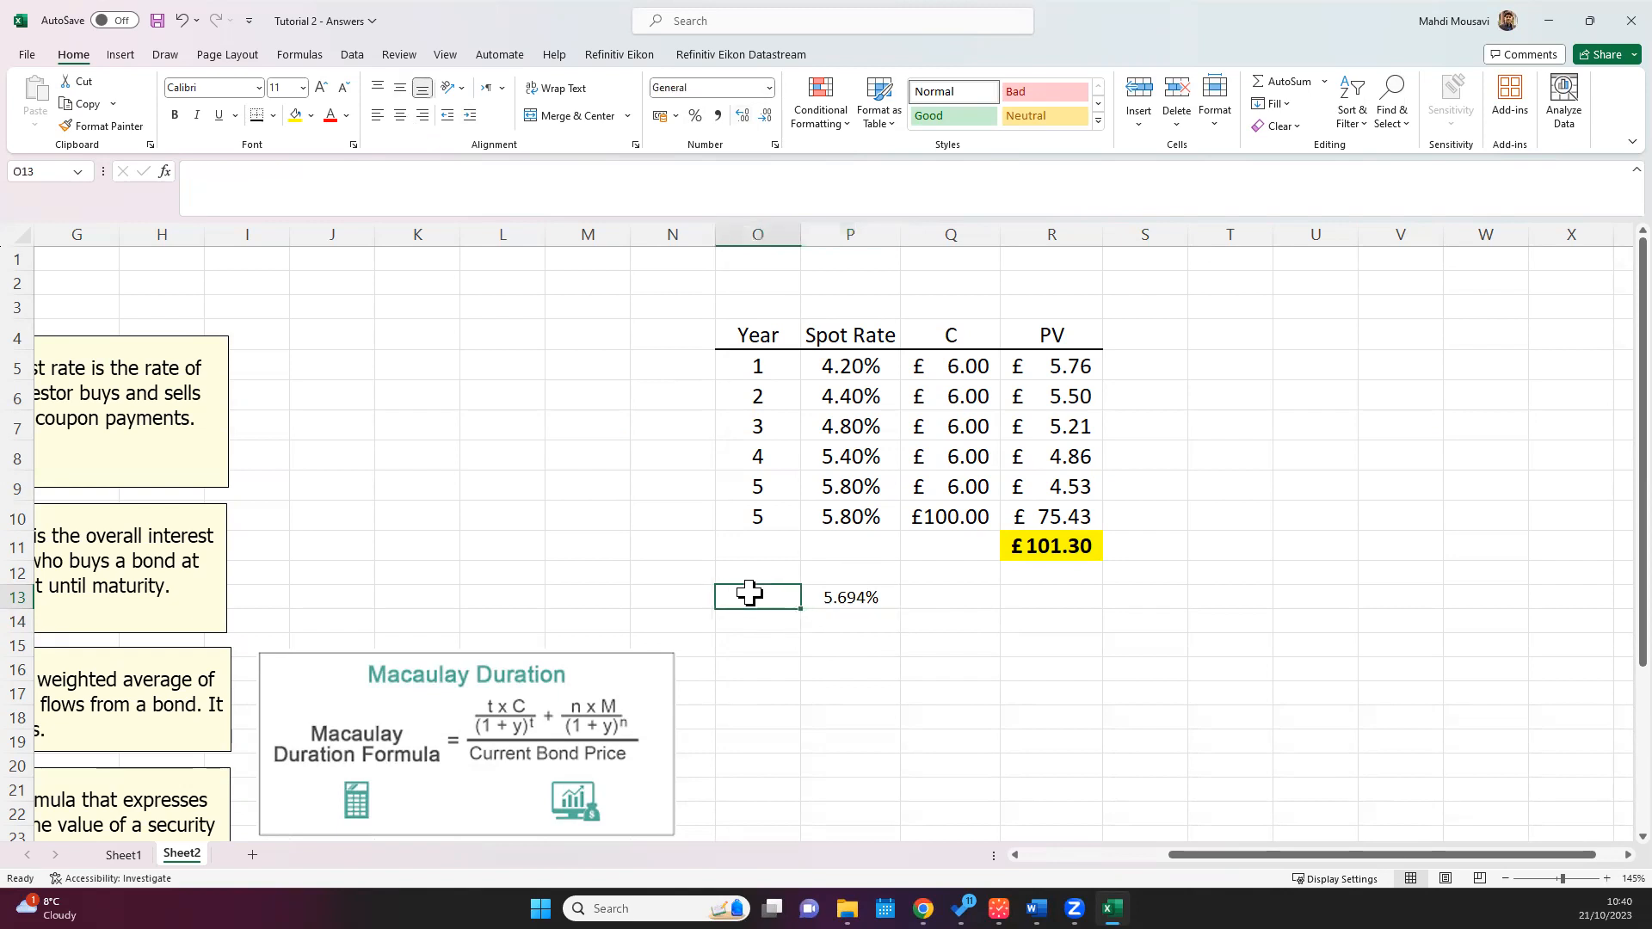
text(YTM)
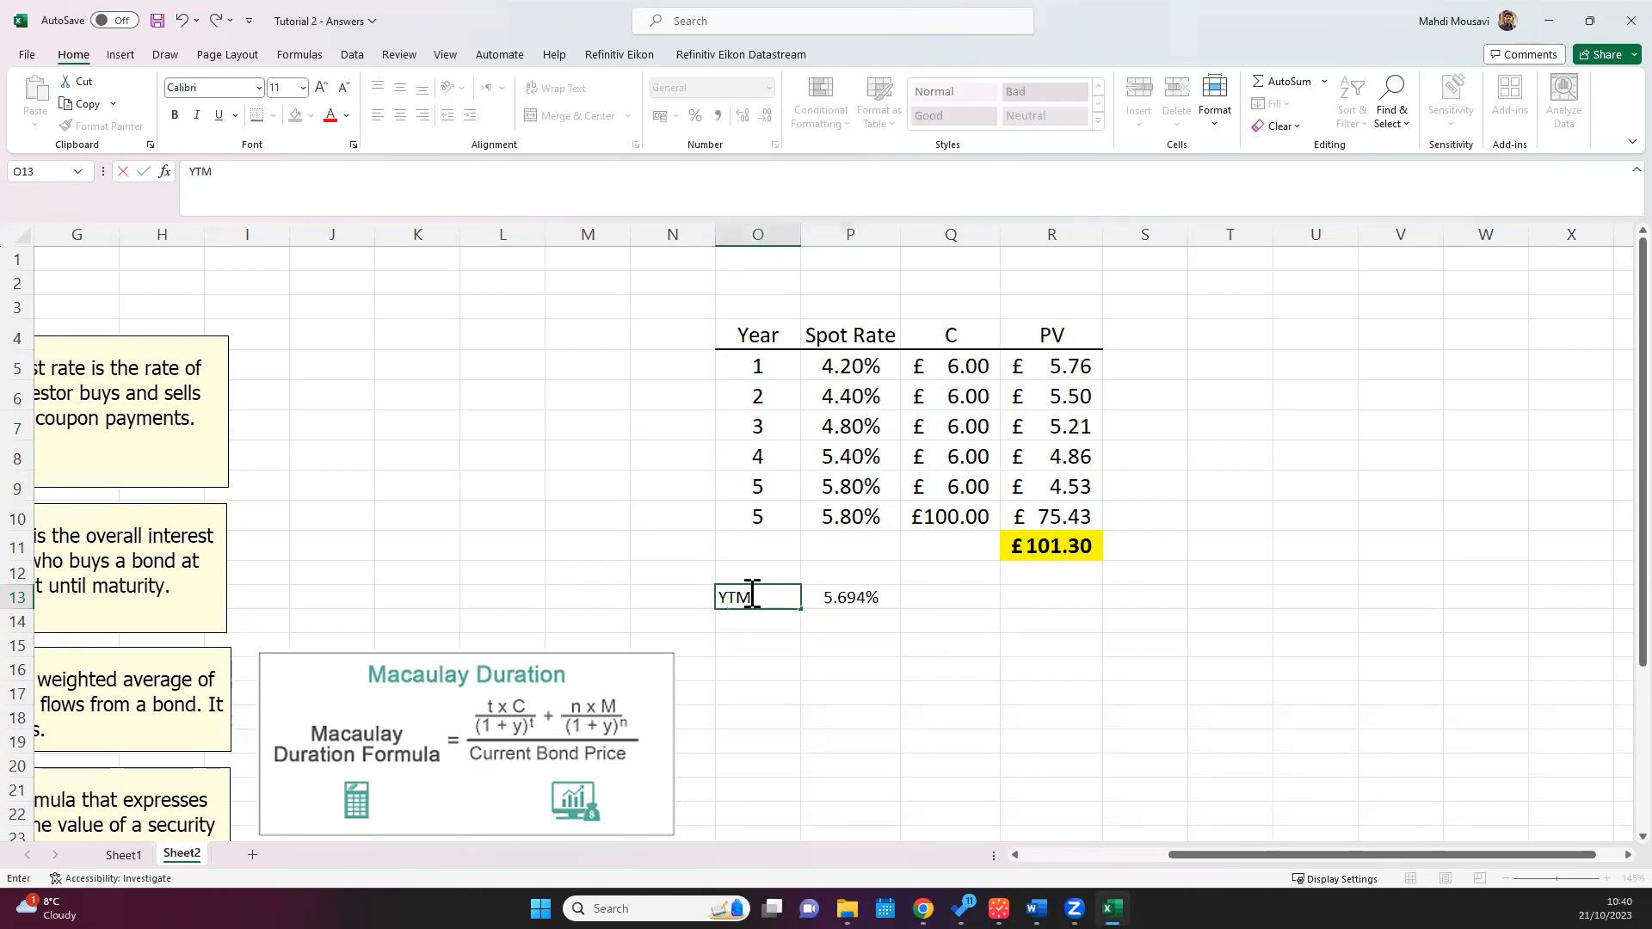
text( =)
click(873, 637)
Step: Make the yield label and value in O13:P13 bold and save the workbook
drag(840, 593, 767, 593)
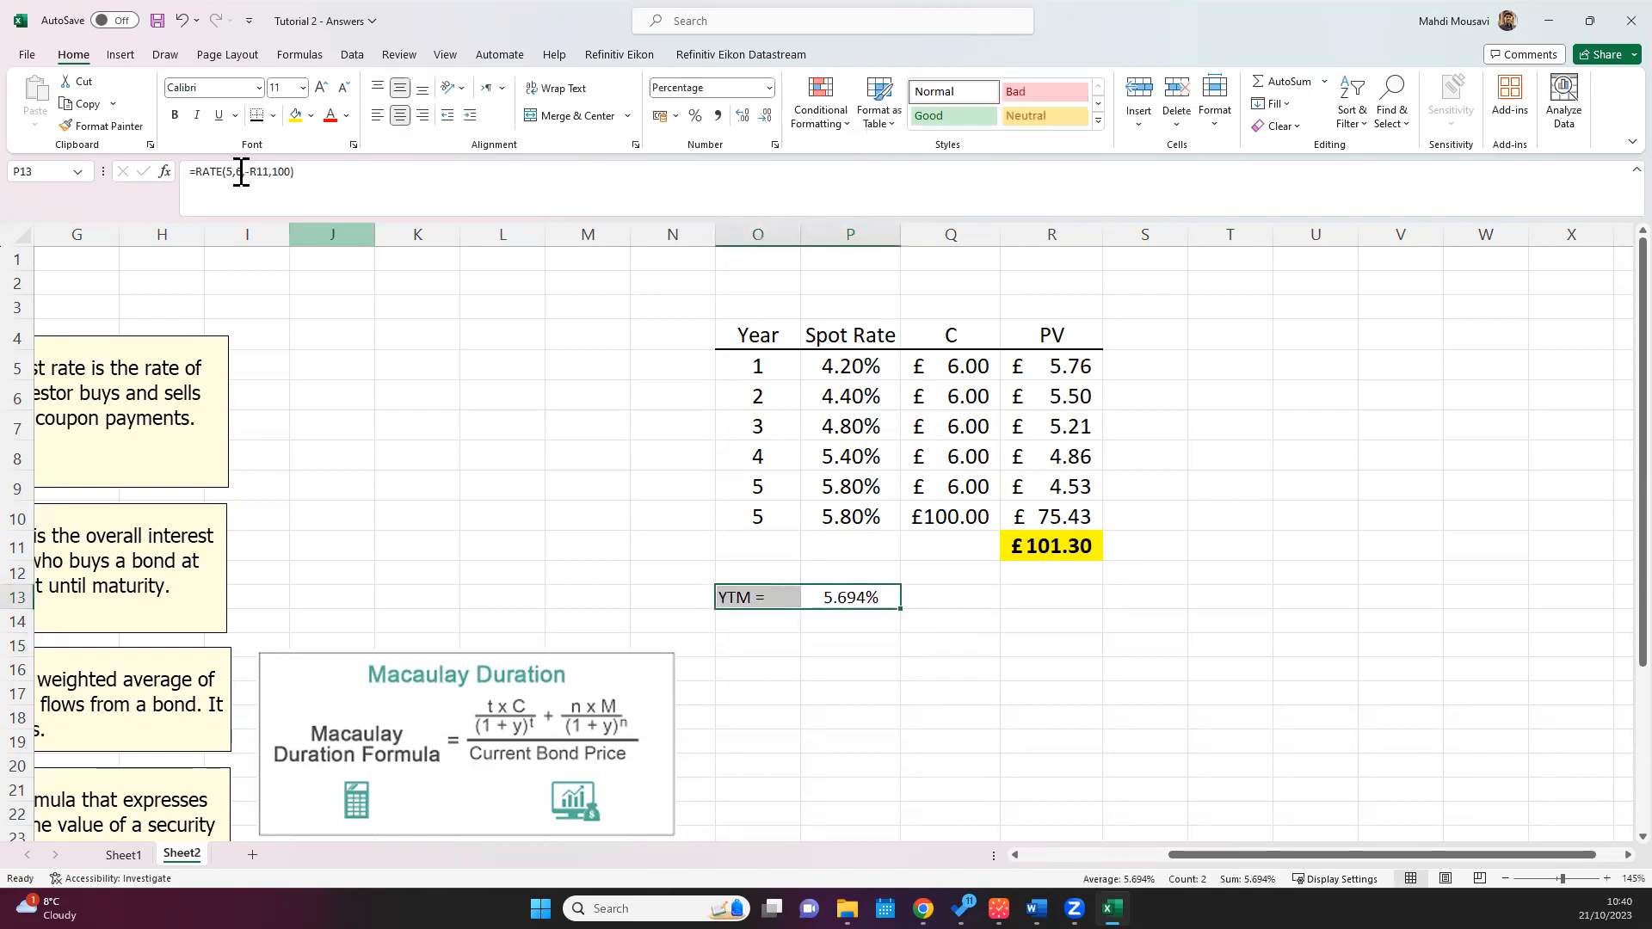
click(175, 115)
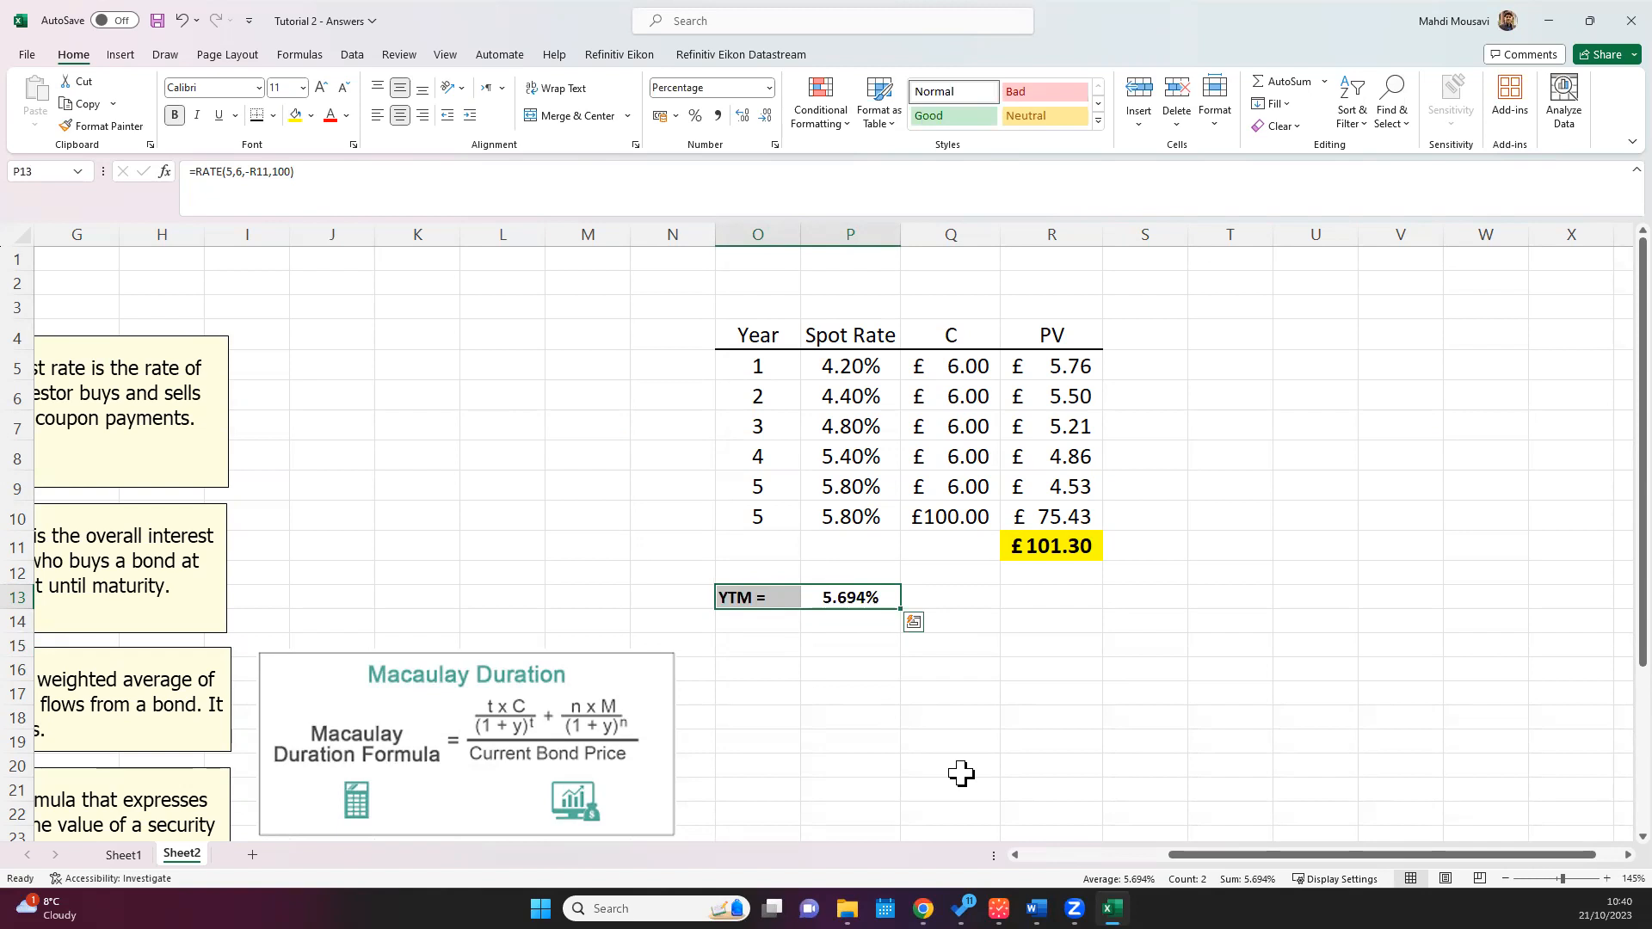
key(ctrl+s)
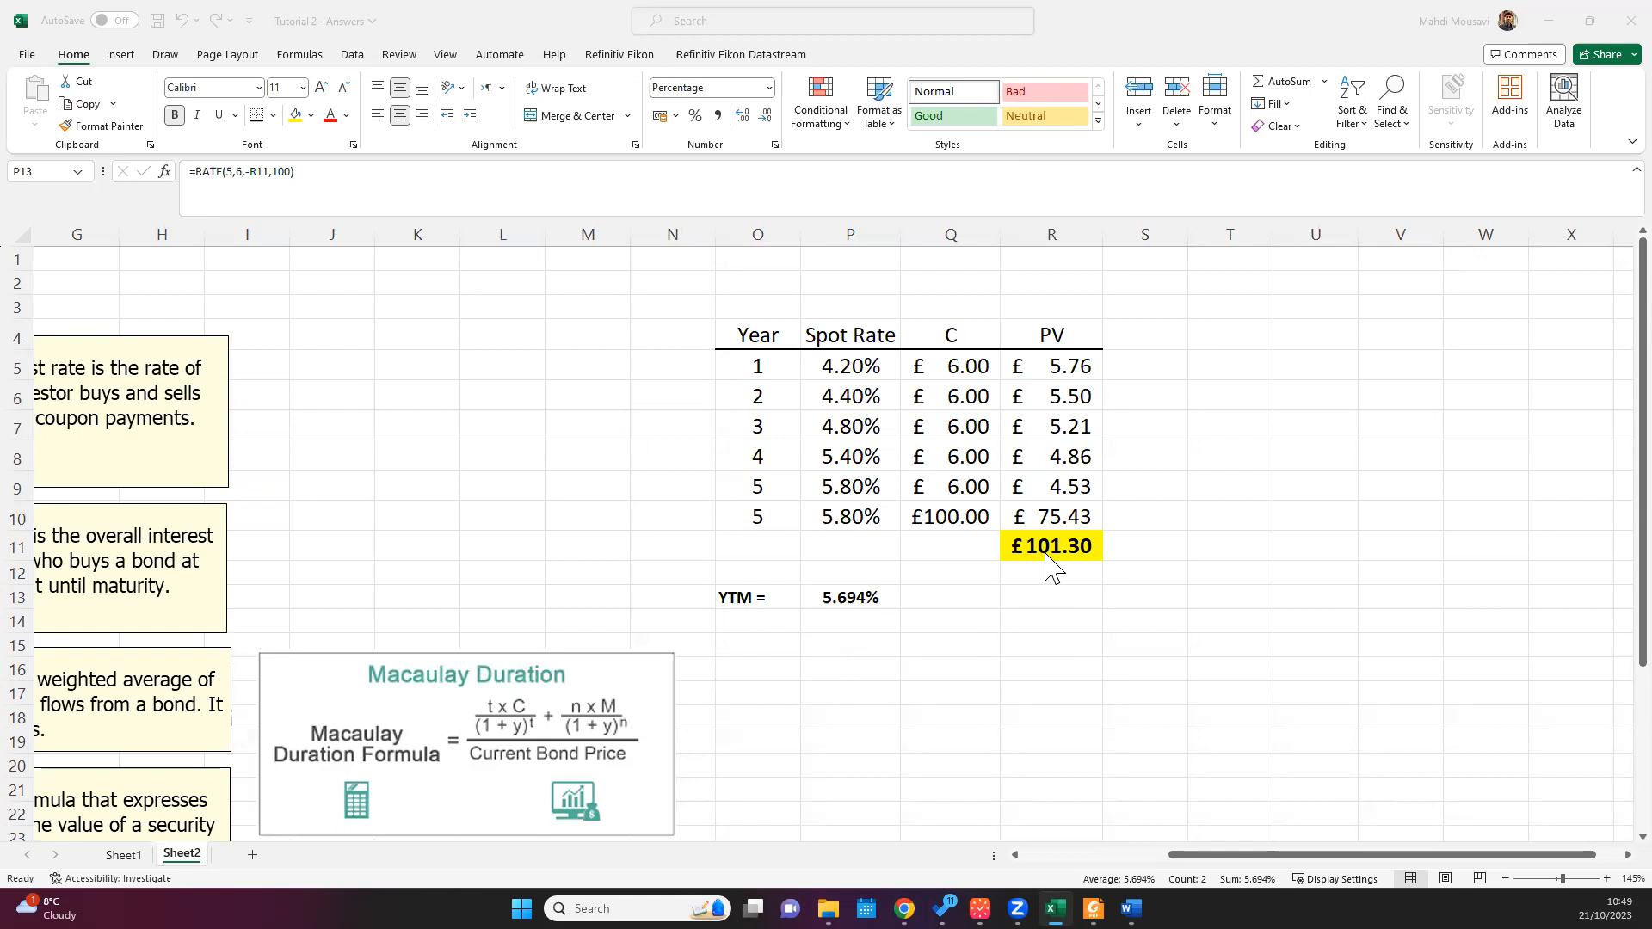
Step: Enter a yield of 5.80% in S15, outside the bond table
click(1175, 586)
click(1206, 625)
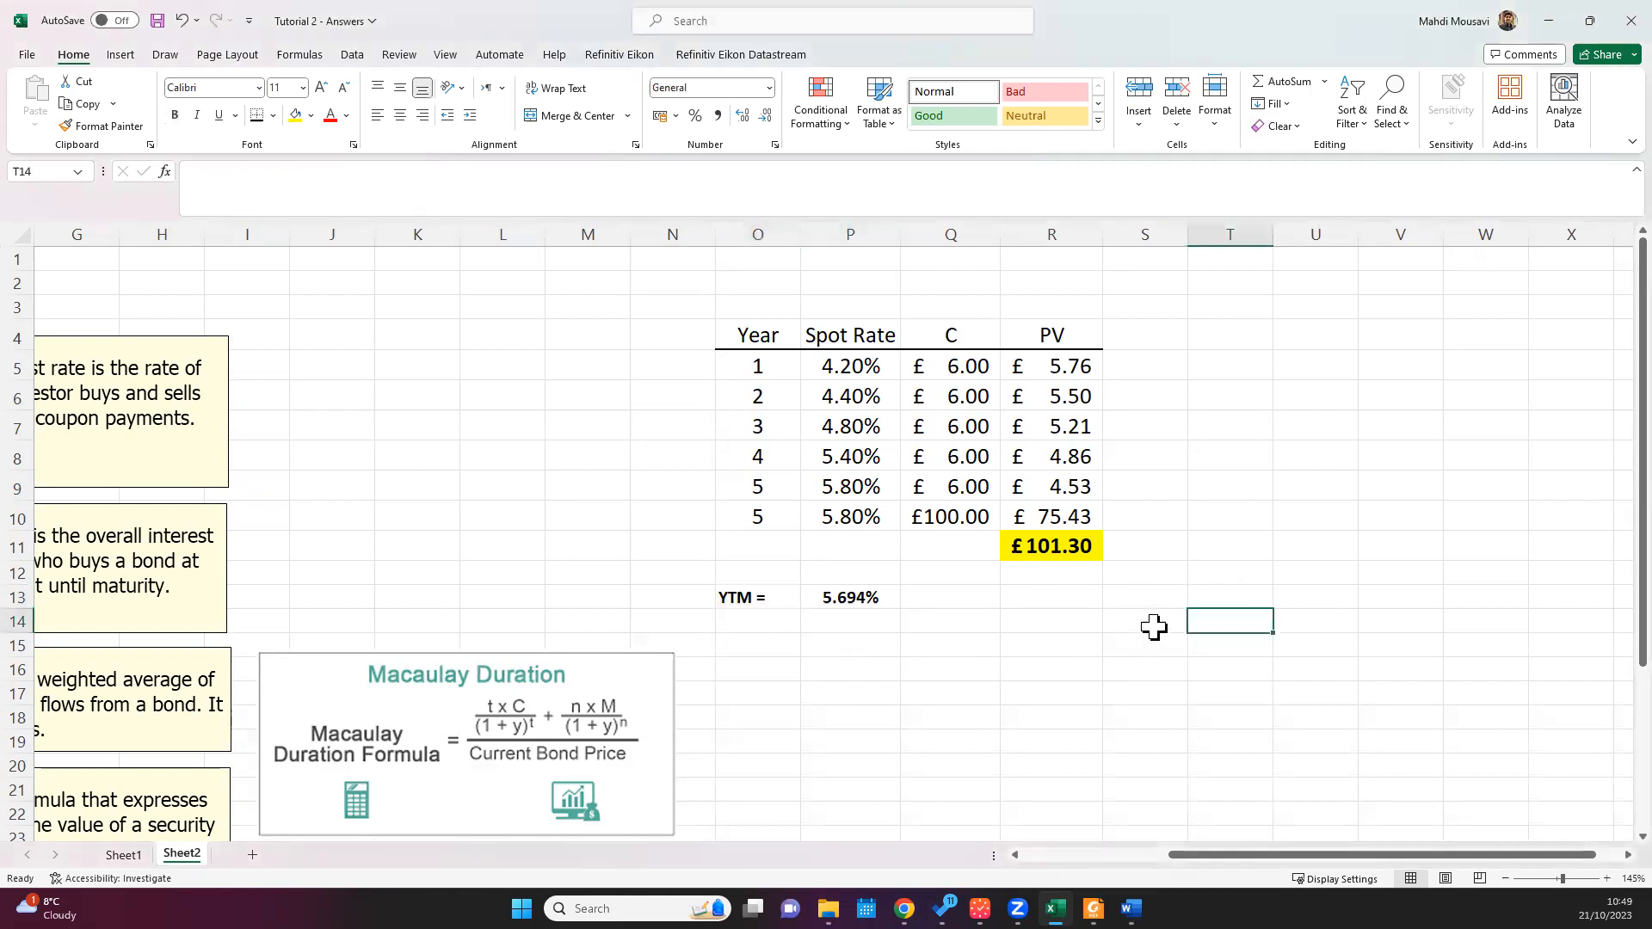
click(1154, 626)
click(1146, 648)
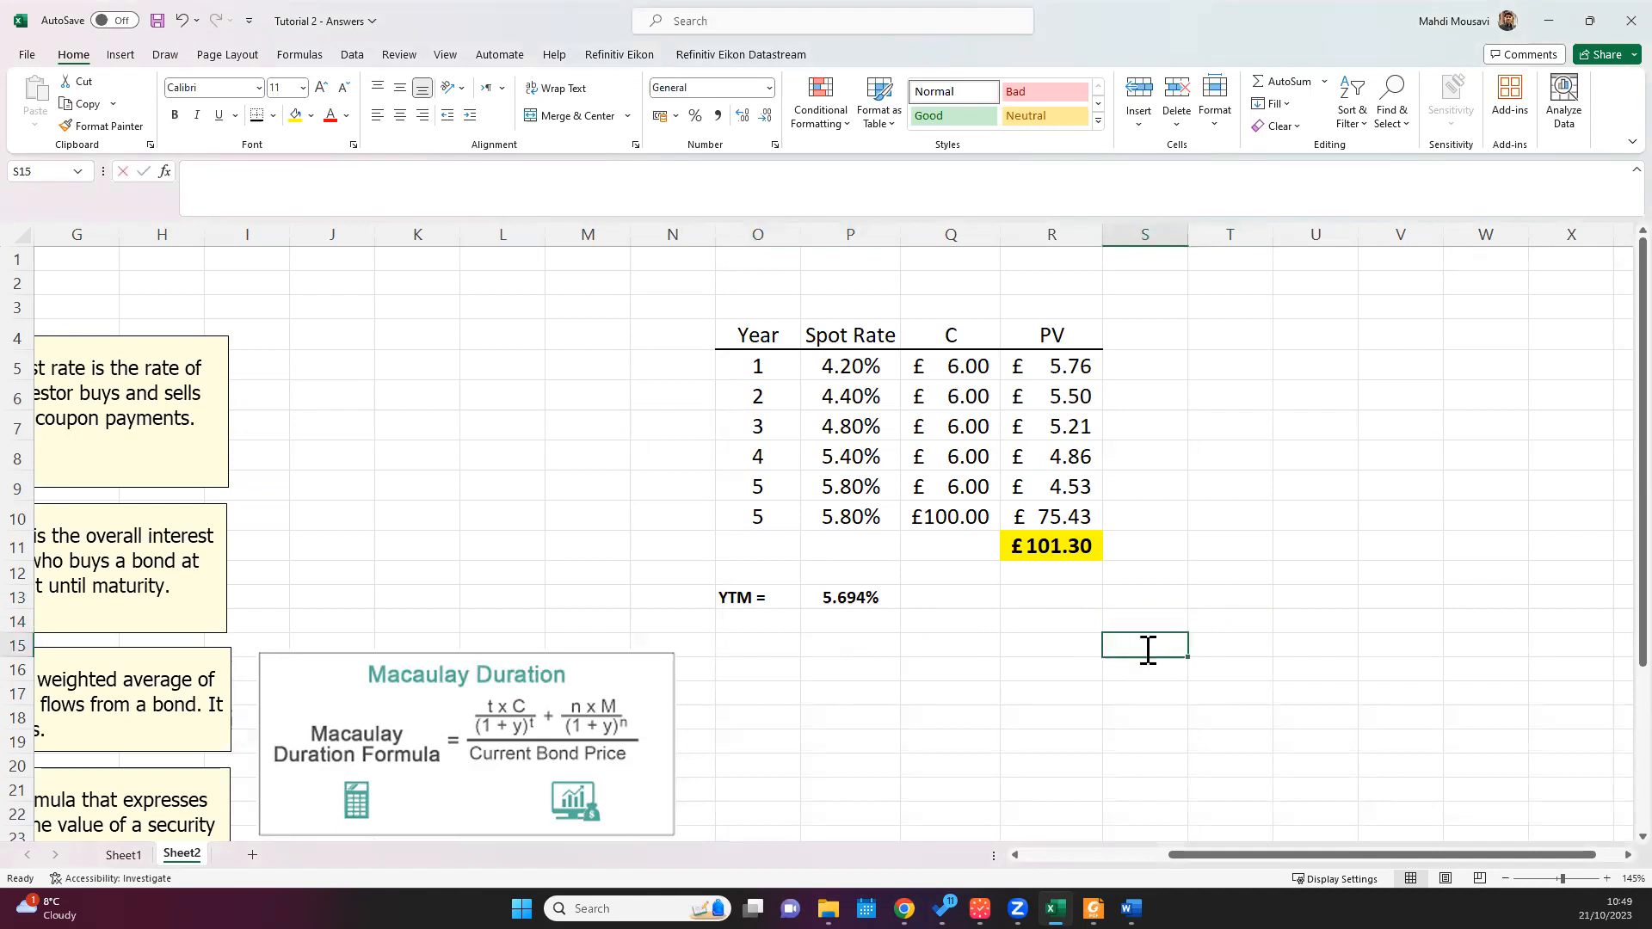
text(5.80%)
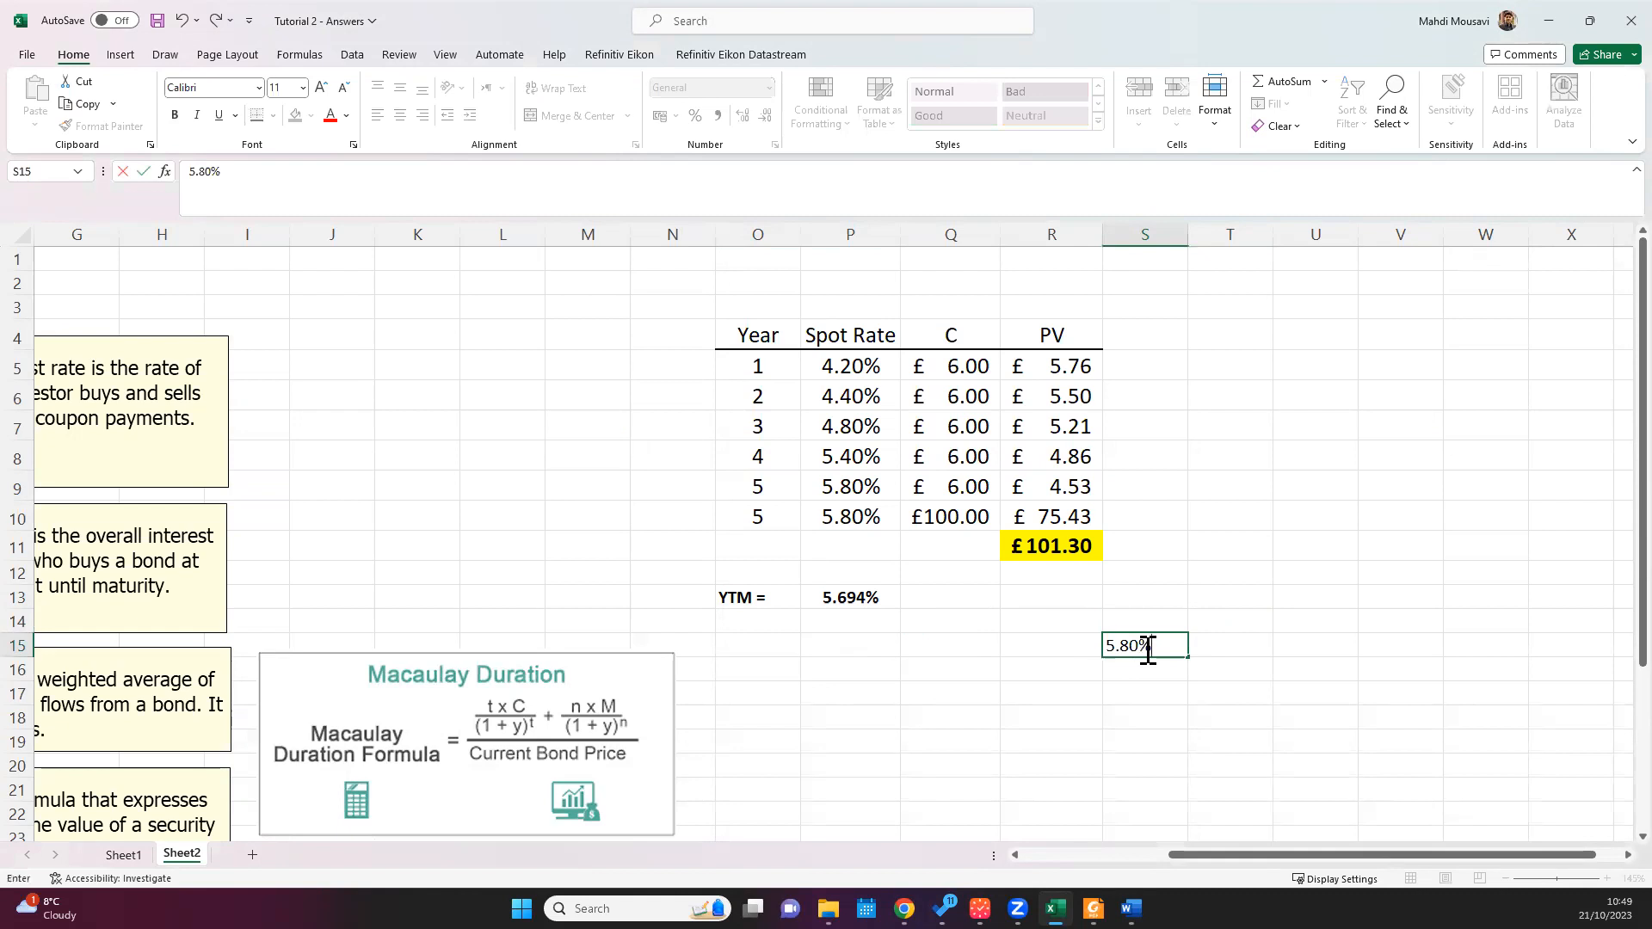
key(Return)
Step: Centre the yield in S15 horizontally and vertically and make it bold
click(1153, 650)
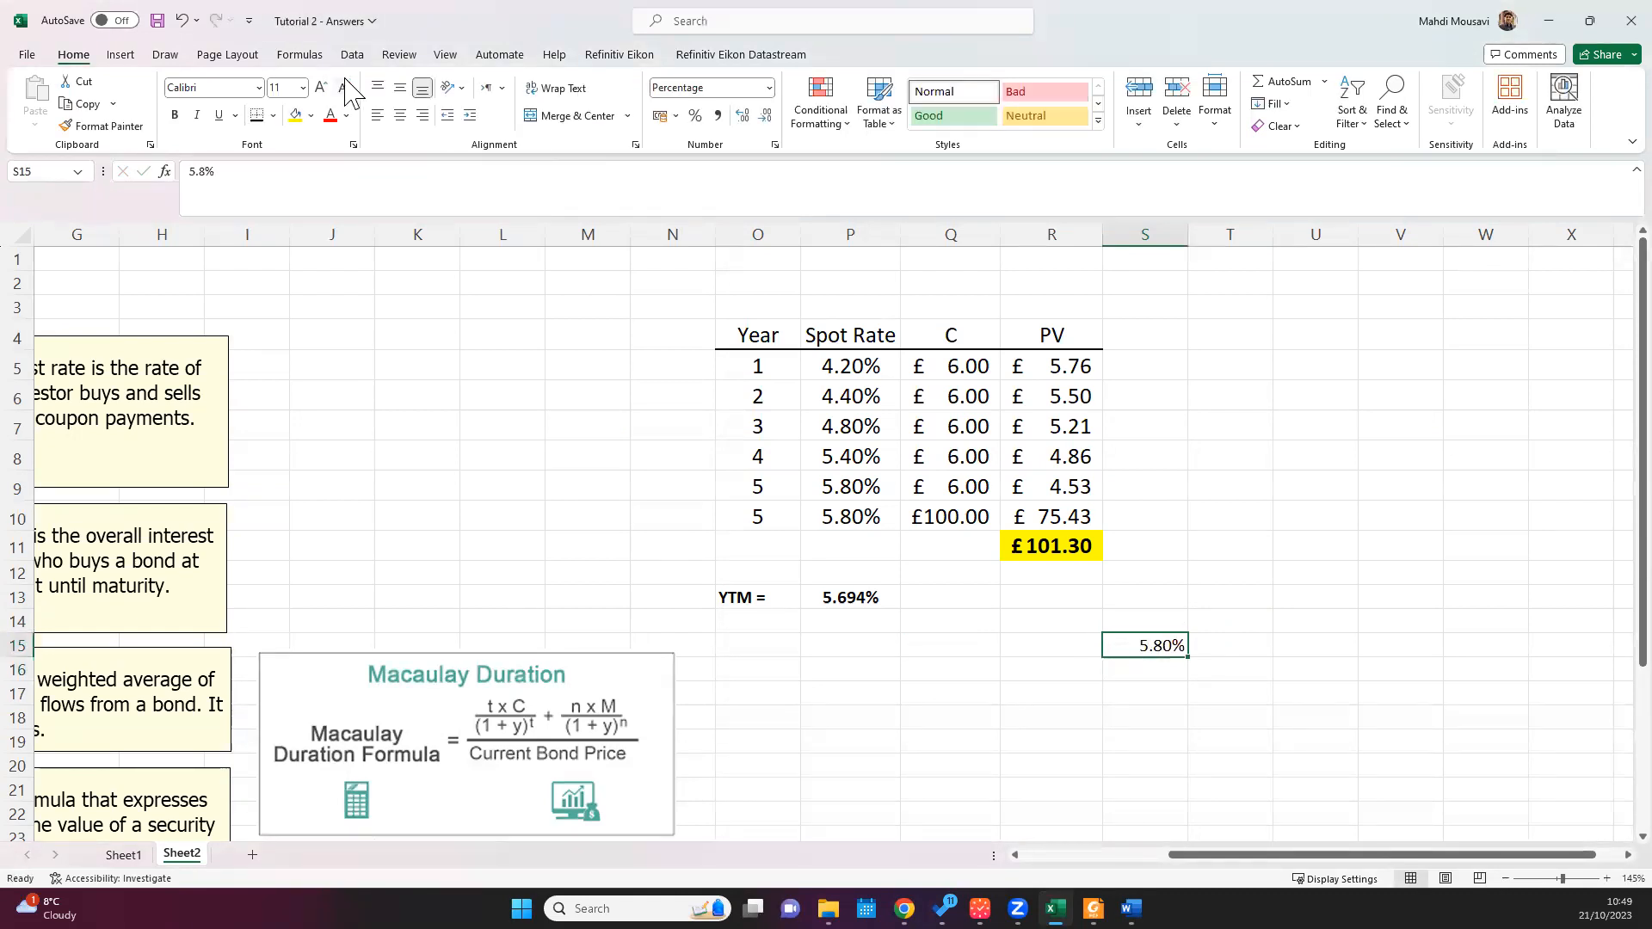
click(400, 87)
click(400, 114)
click(176, 115)
Step: Calculate the bond price in S16 with the formula =PV(S15,5,-6,-100)
click(1153, 668)
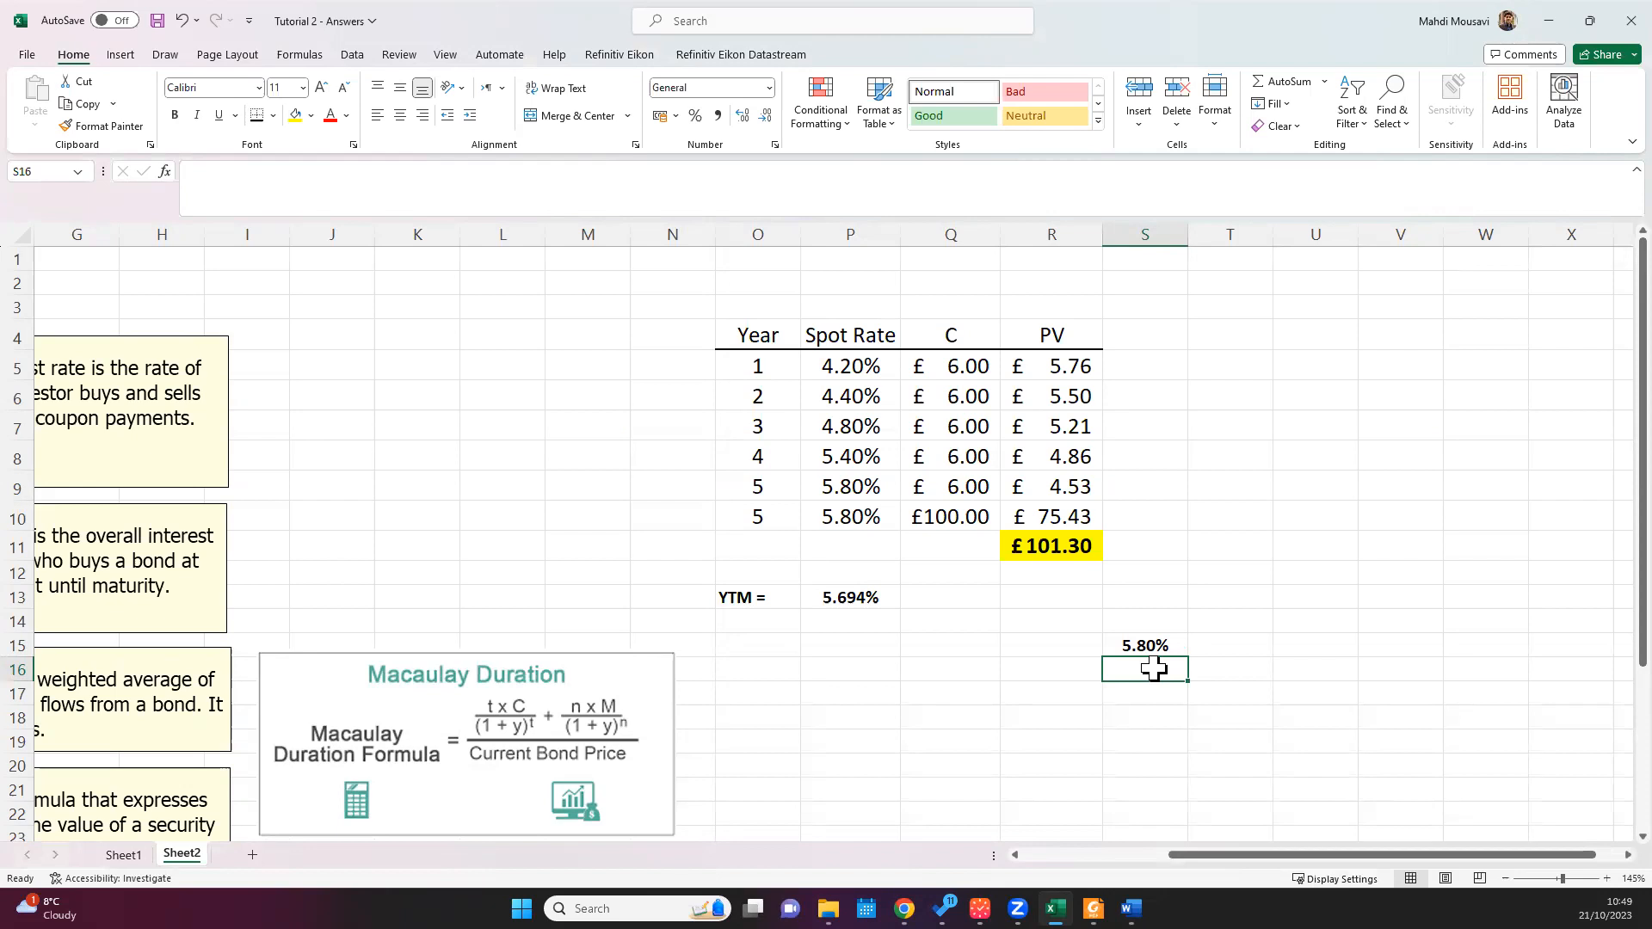
text(=)
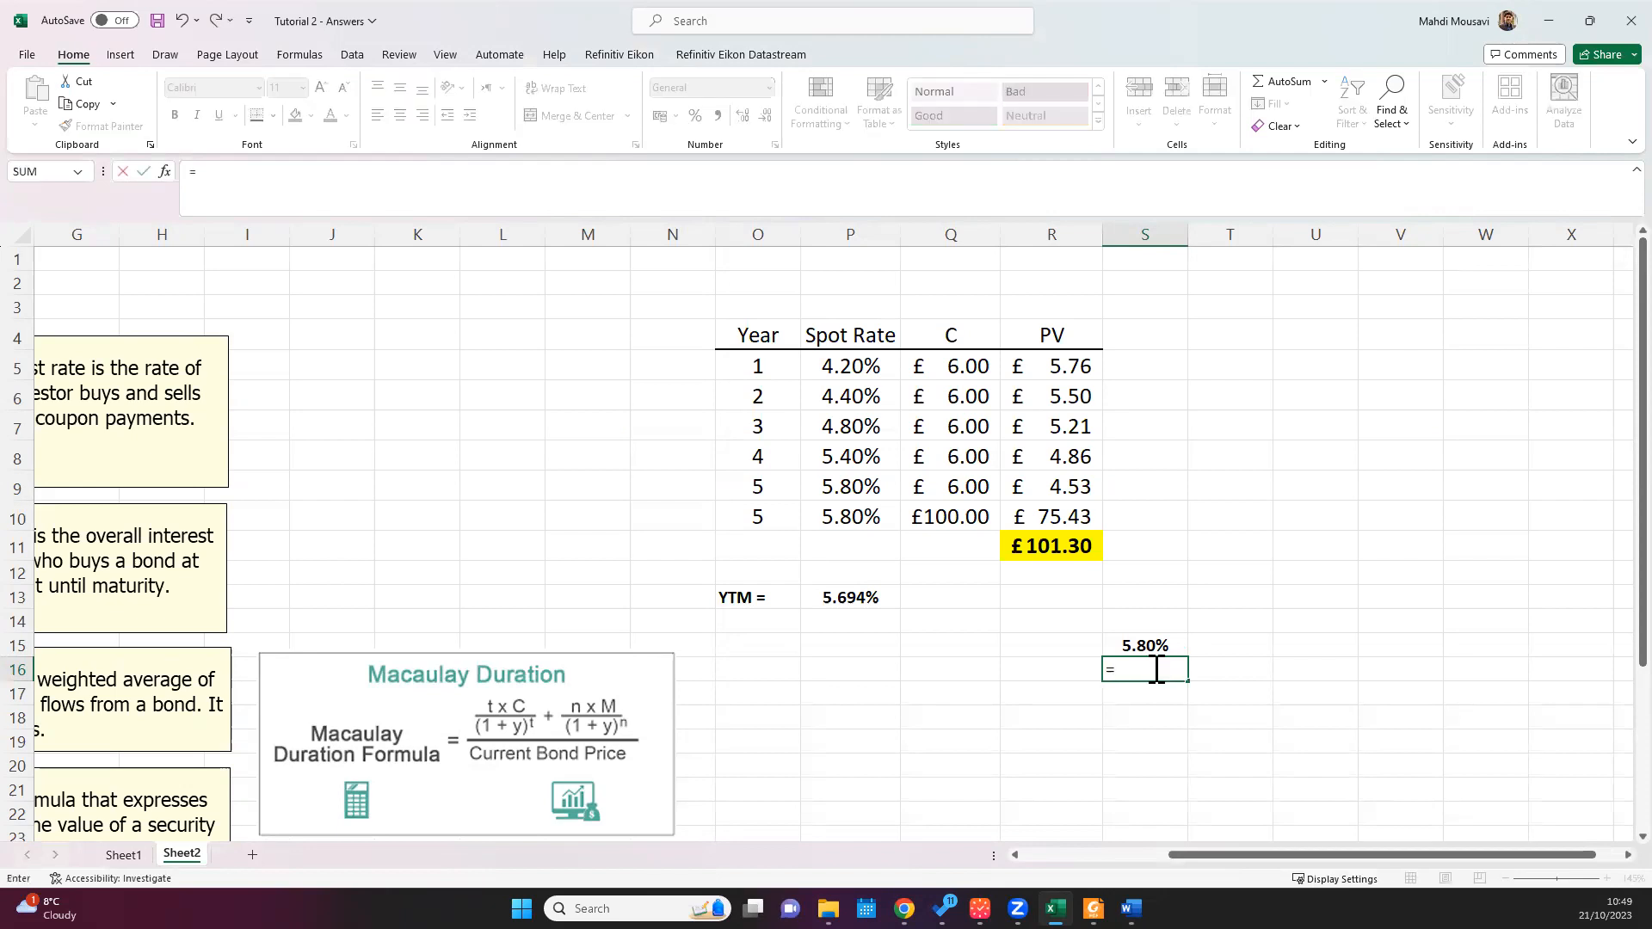
text(pv)
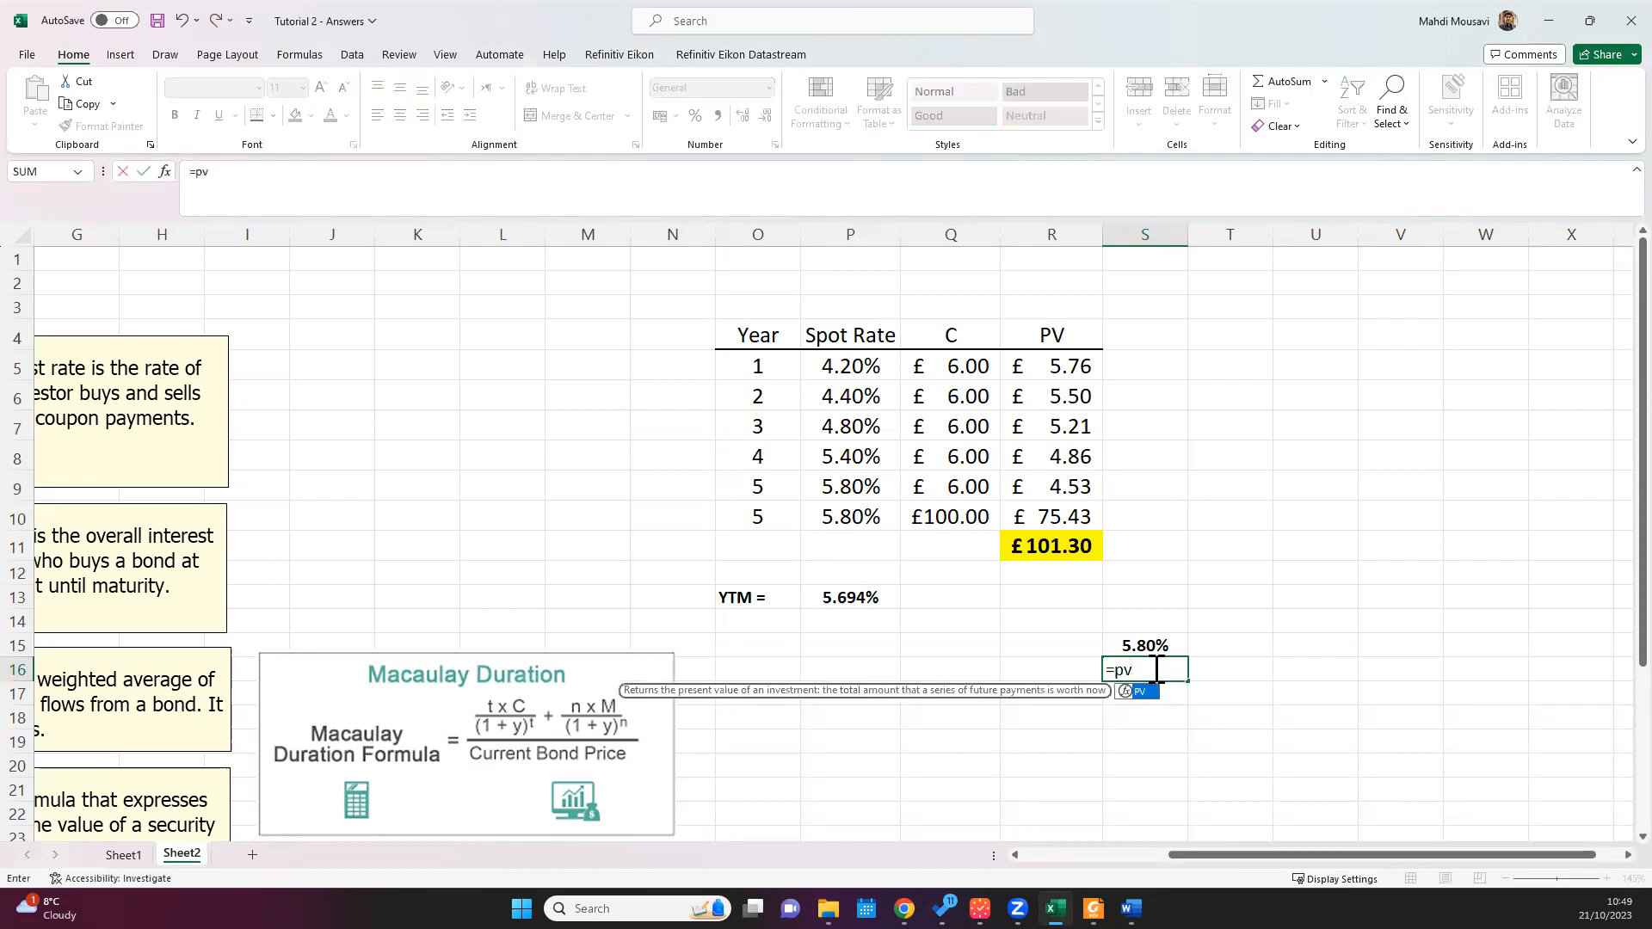
text(()
click(1147, 645)
text(.)
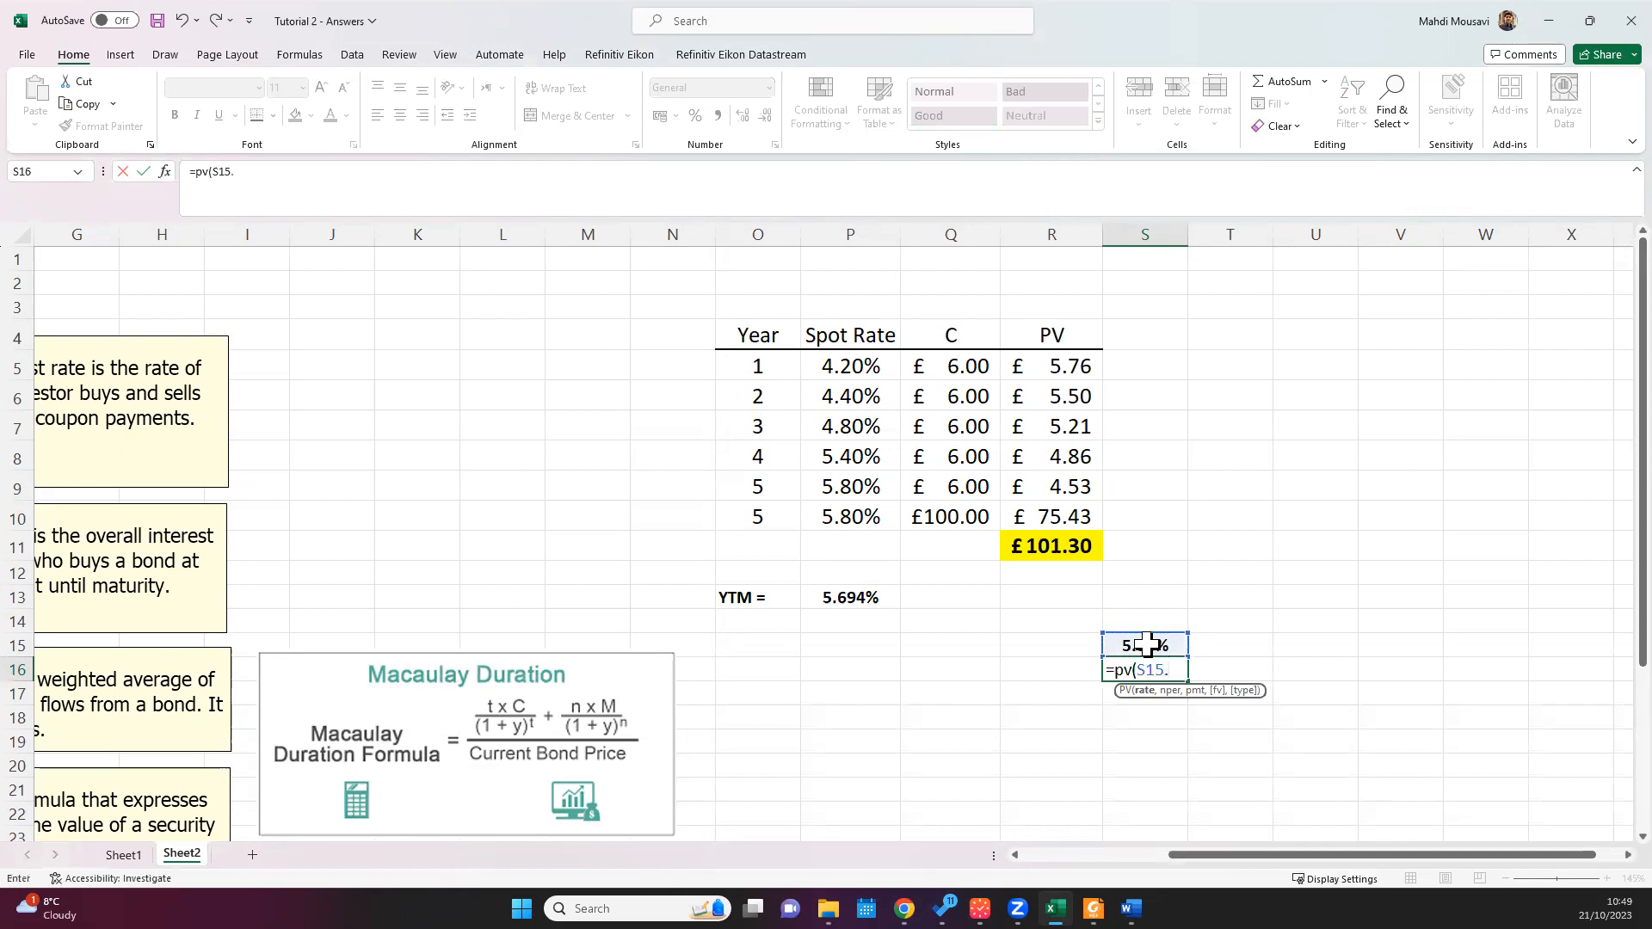
key(BackSpace)
text(,5)
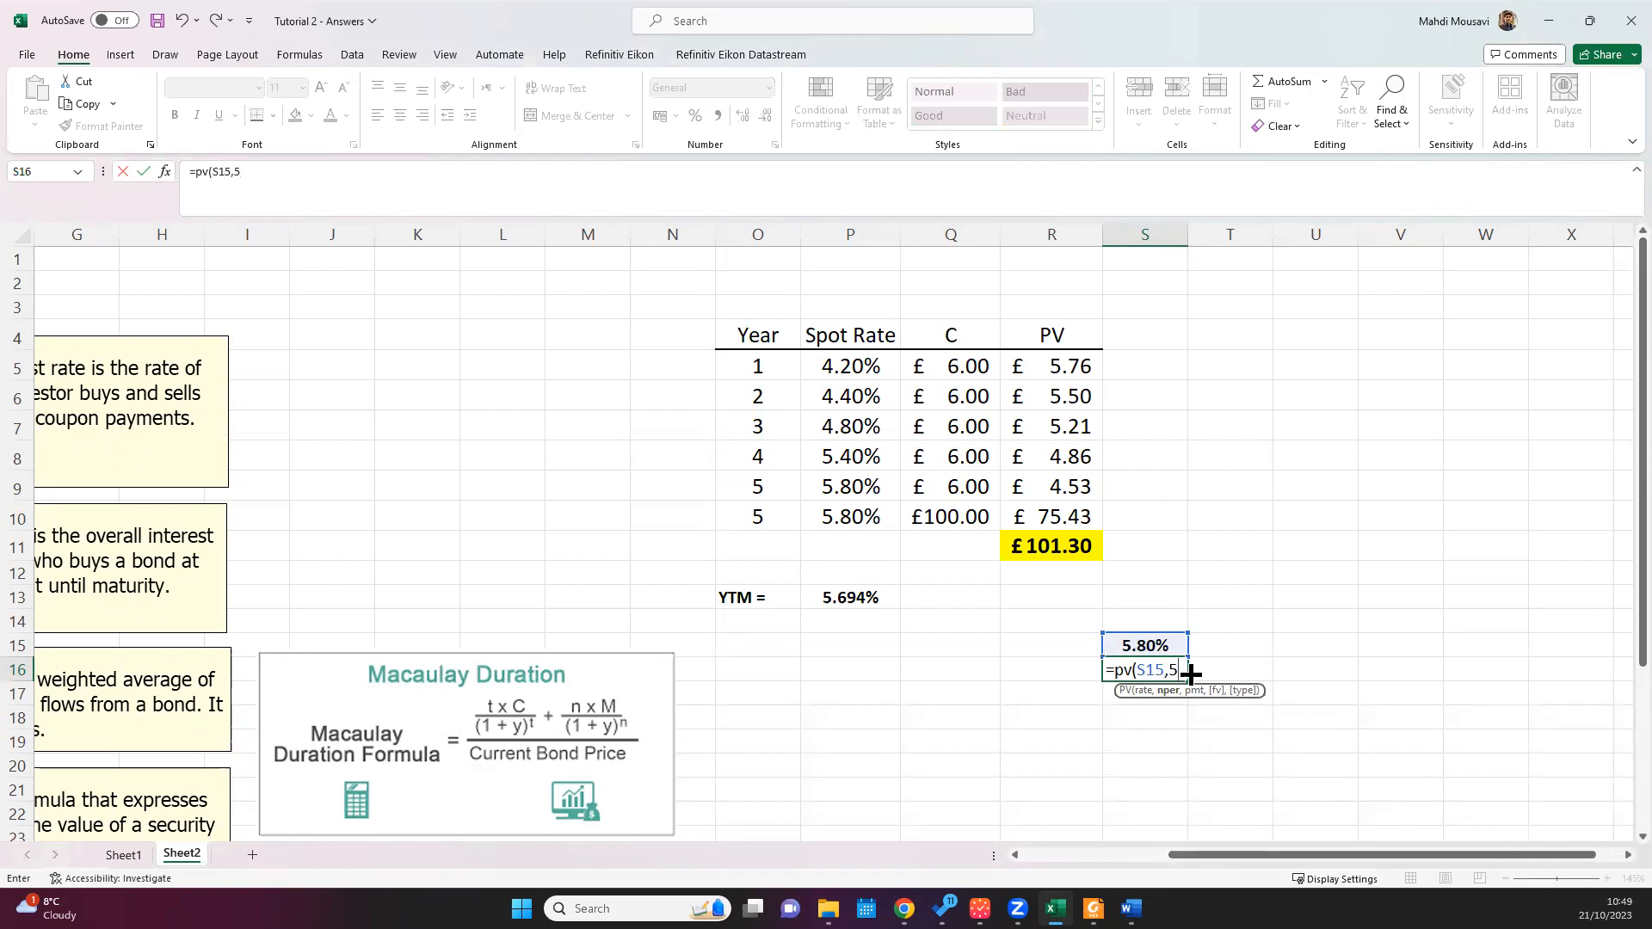
text(,-6,-100))
key(Return)
click(1162, 670)
Step: Label the two new rows by entering "Bond Price" in R16 and "YTM" in R15
scroll(1328, 701, up, 1)
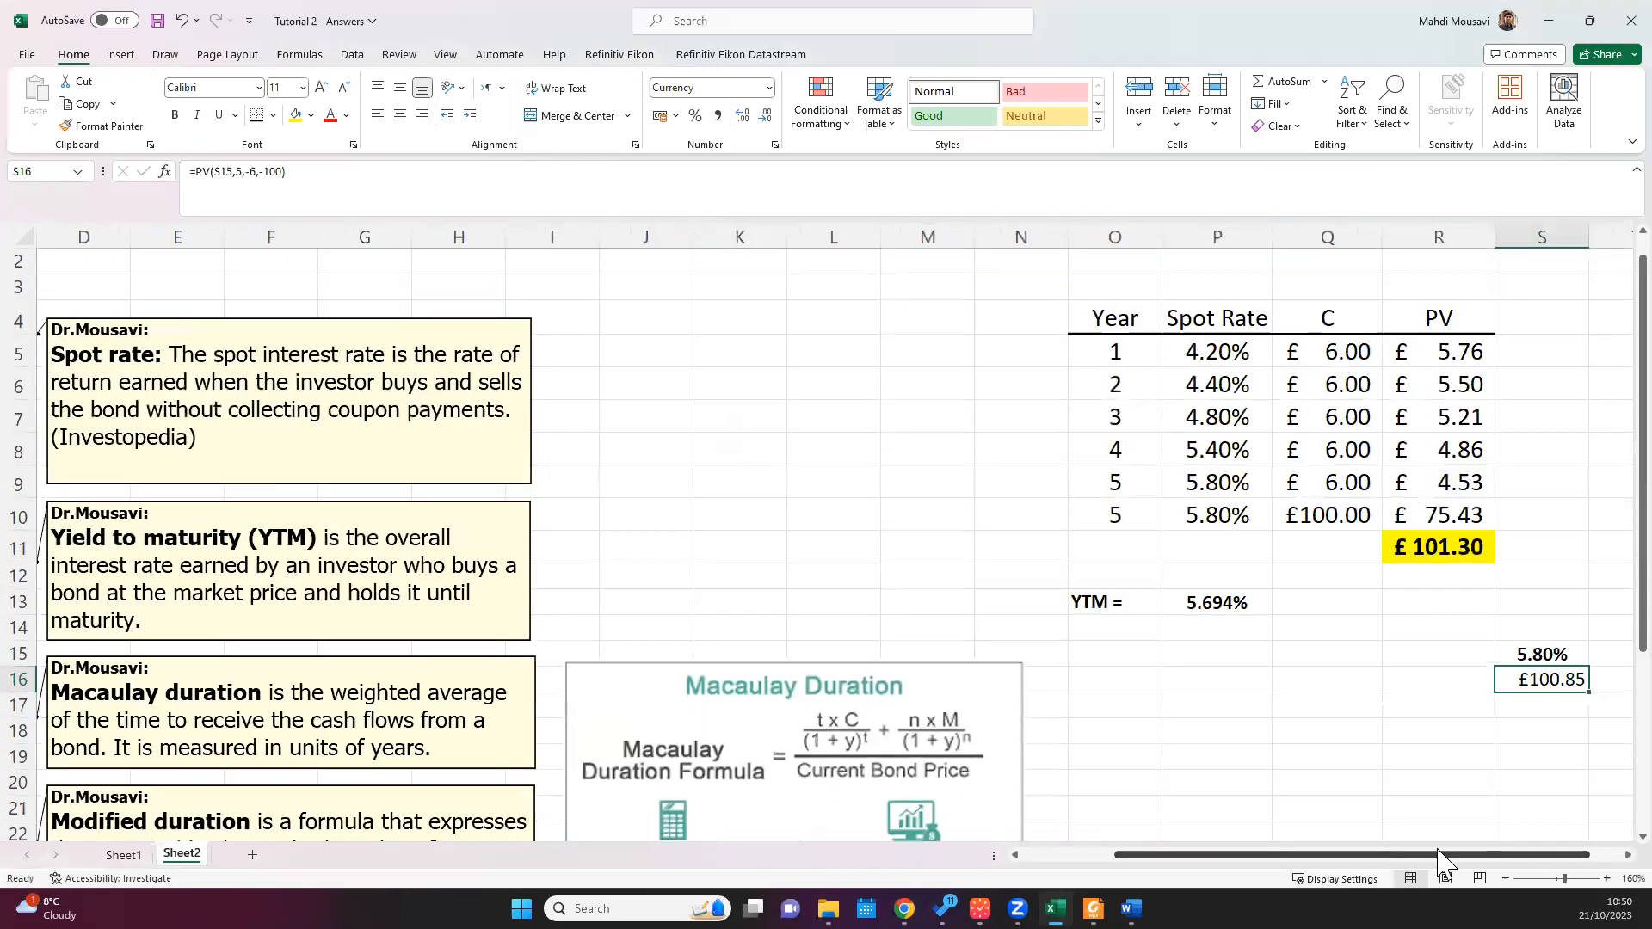
scroll(1600, 858, right, 2)
scroll(1600, 861, right, 5)
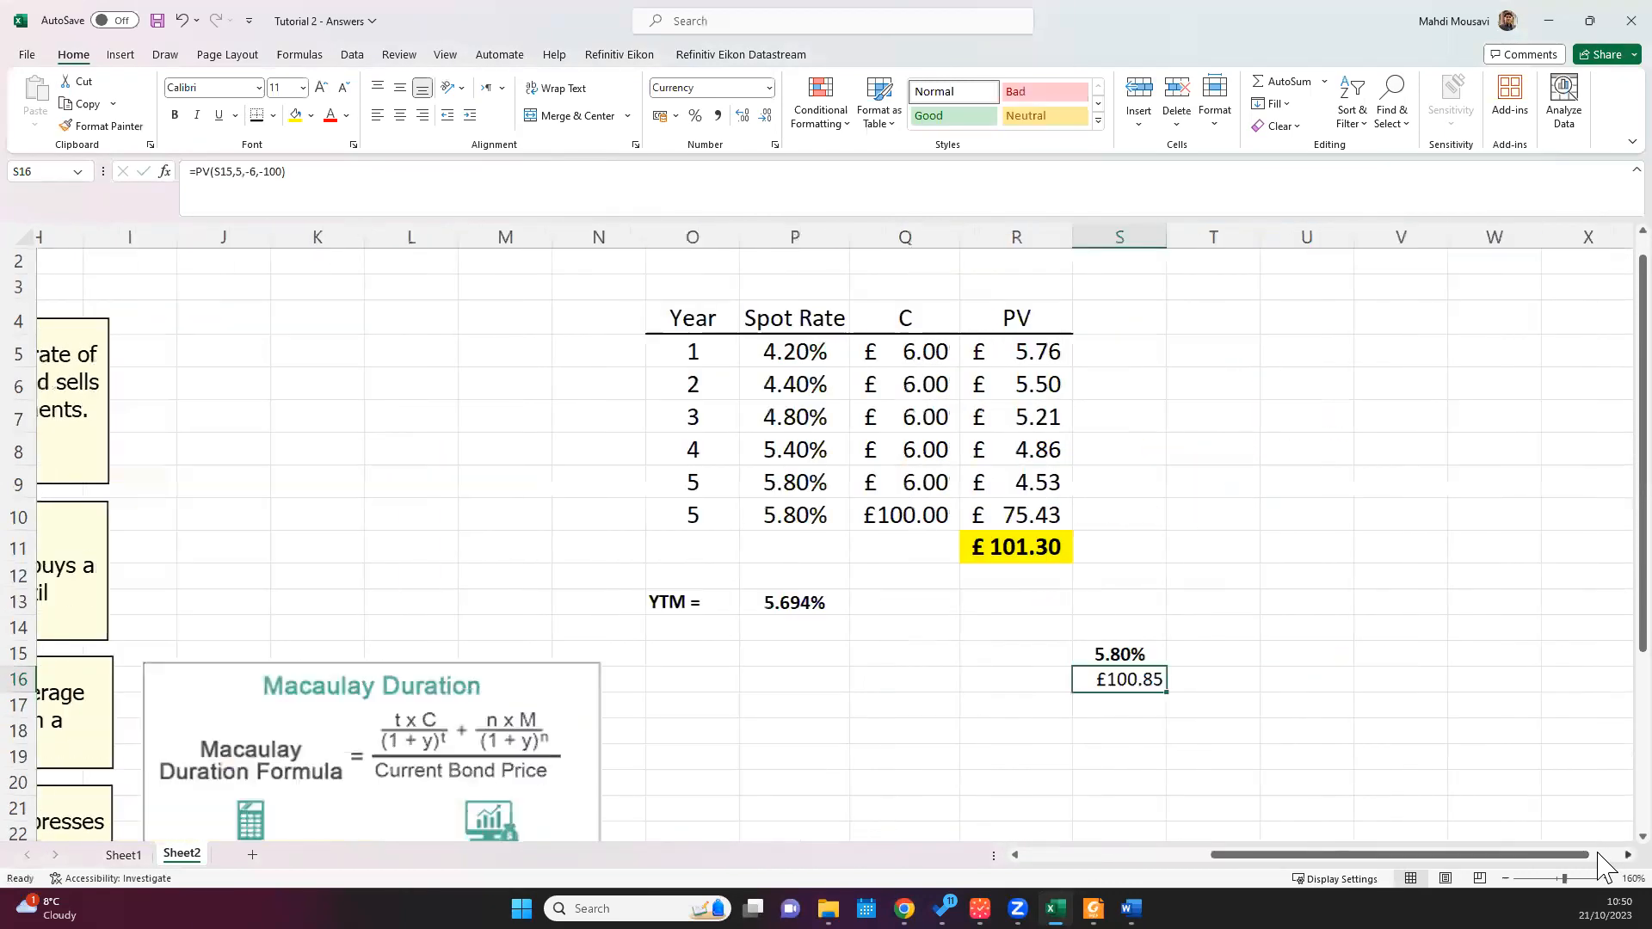
scroll(1096, 693, up, 1)
click(815, 707)
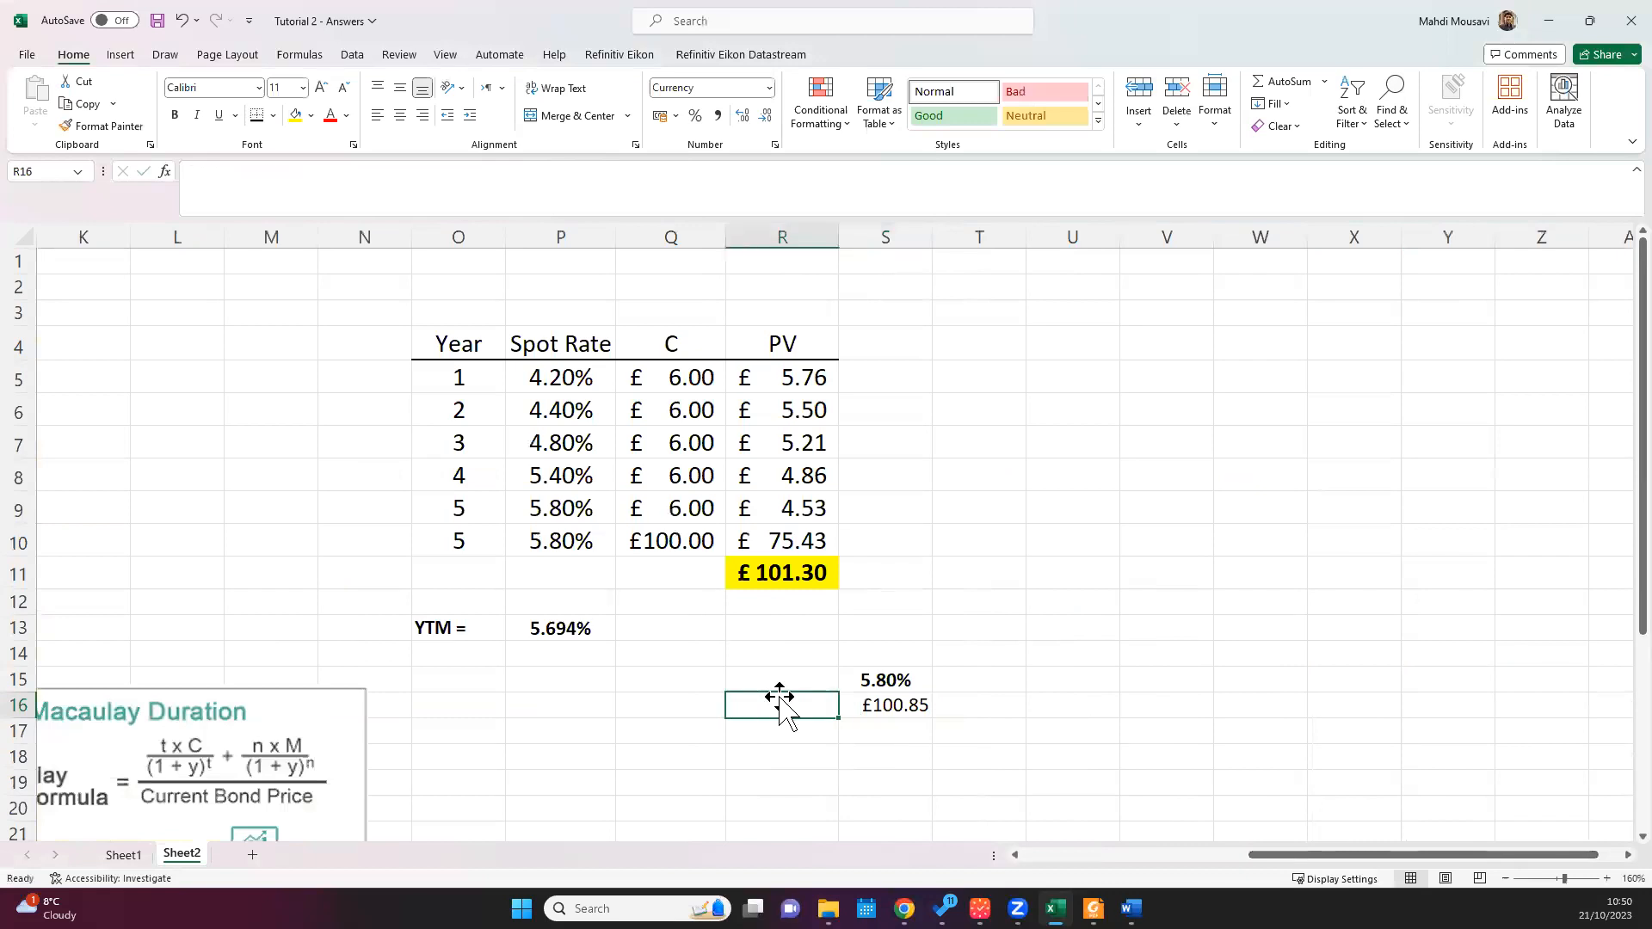
text(Bond Price)
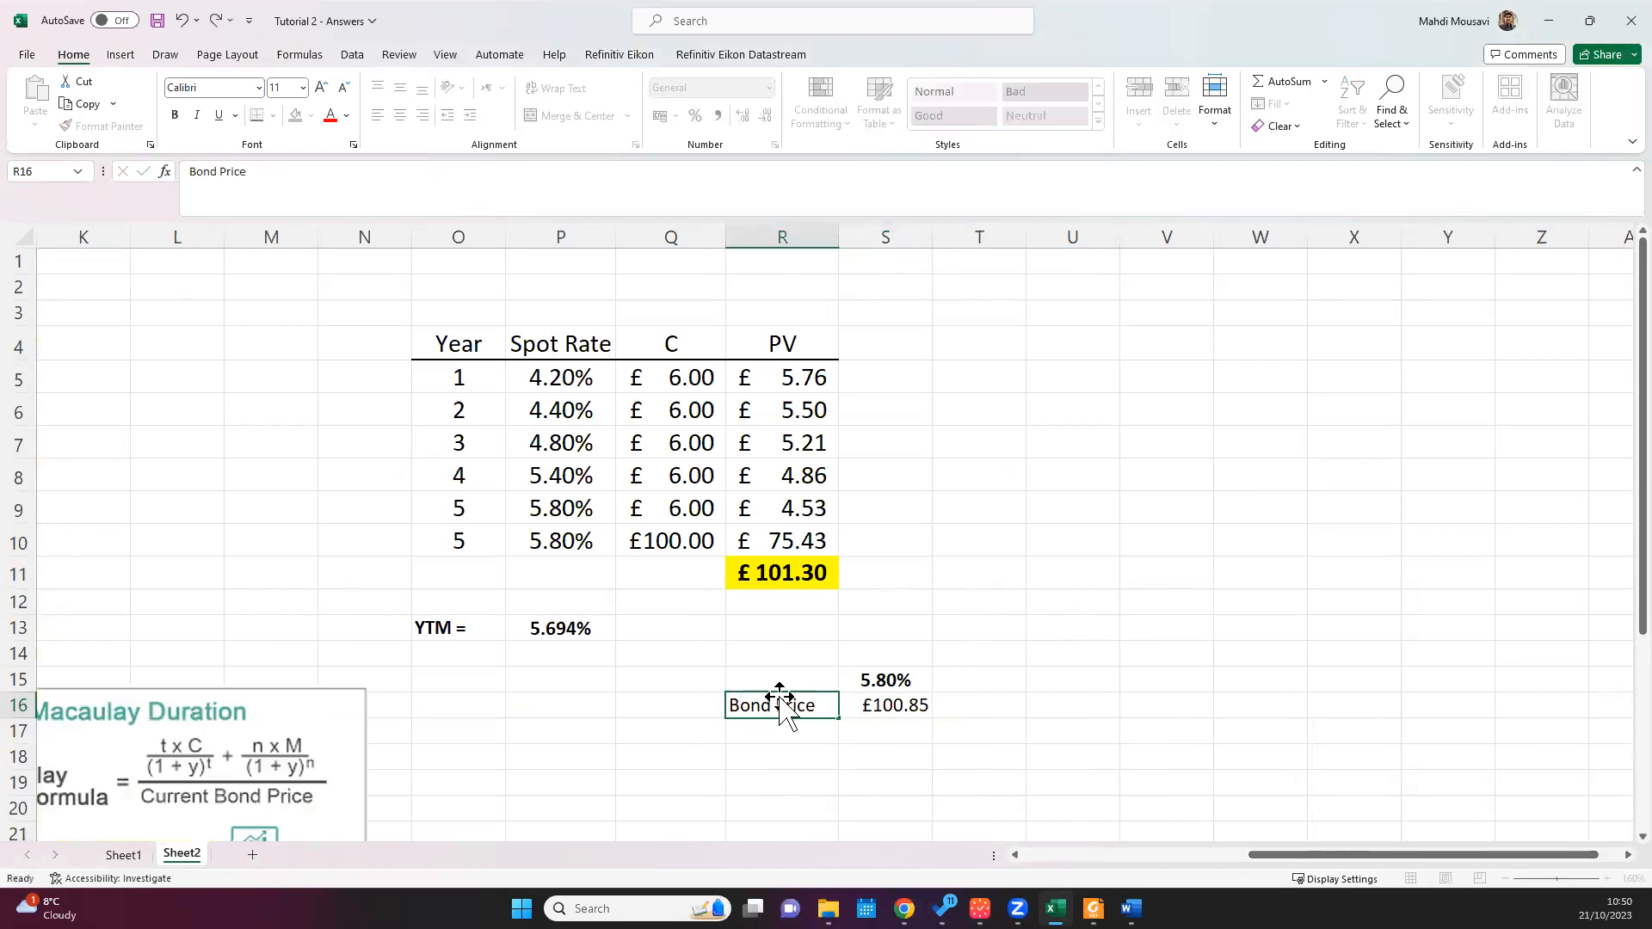
click(780, 687)
text(YTM)
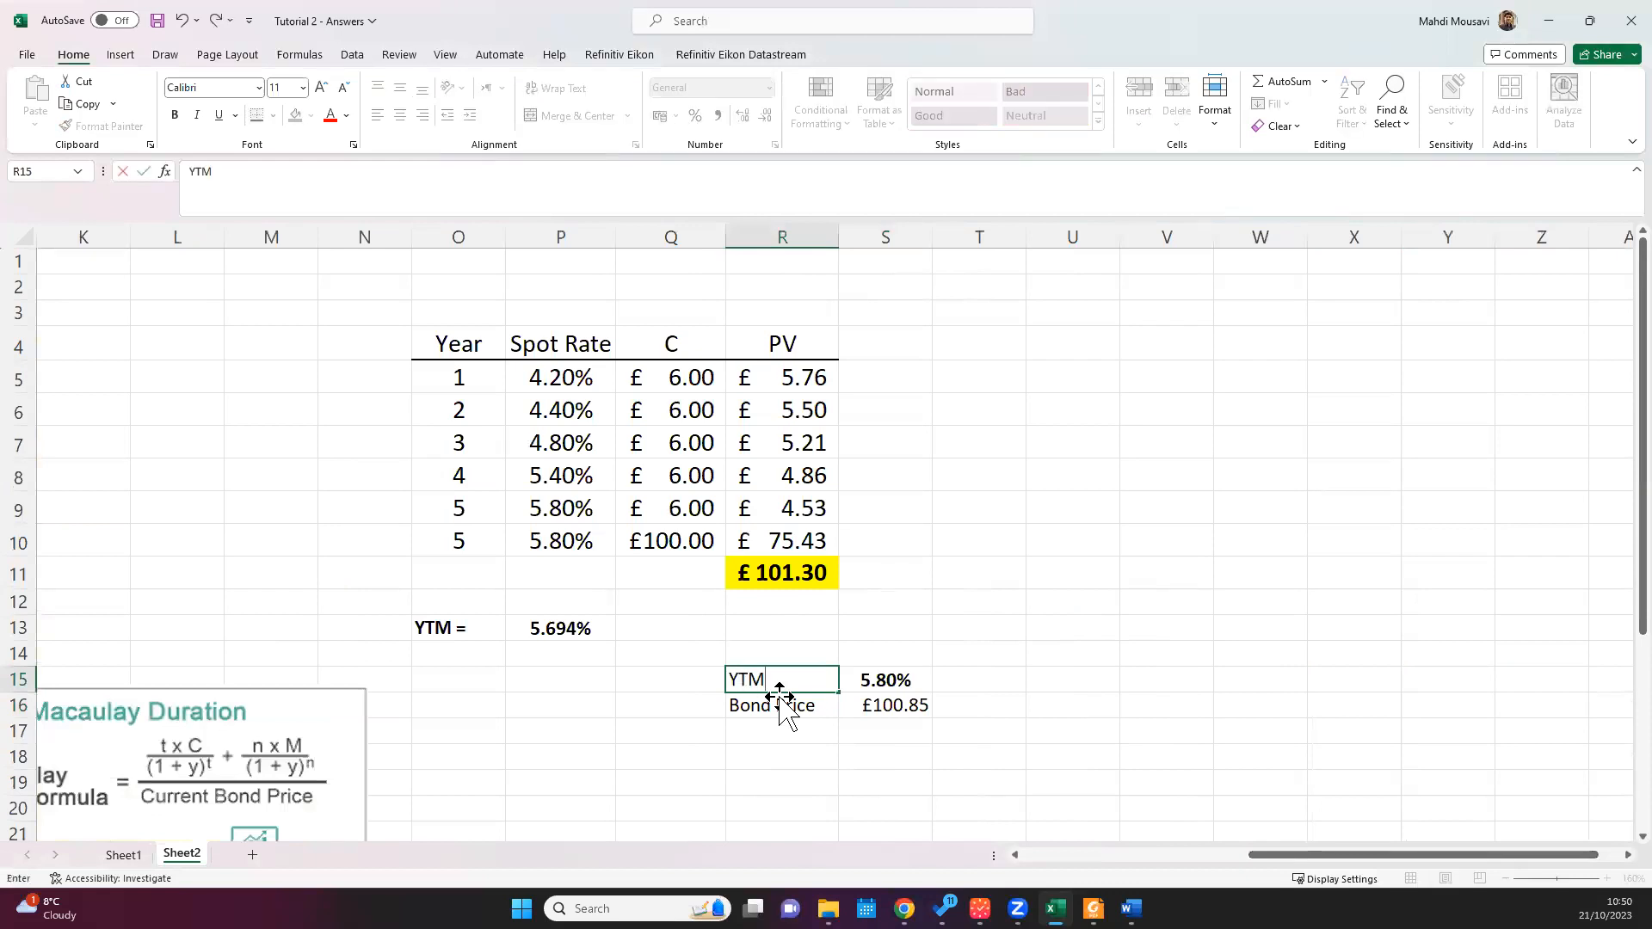
key(Return)
key(Up)
key(Right)
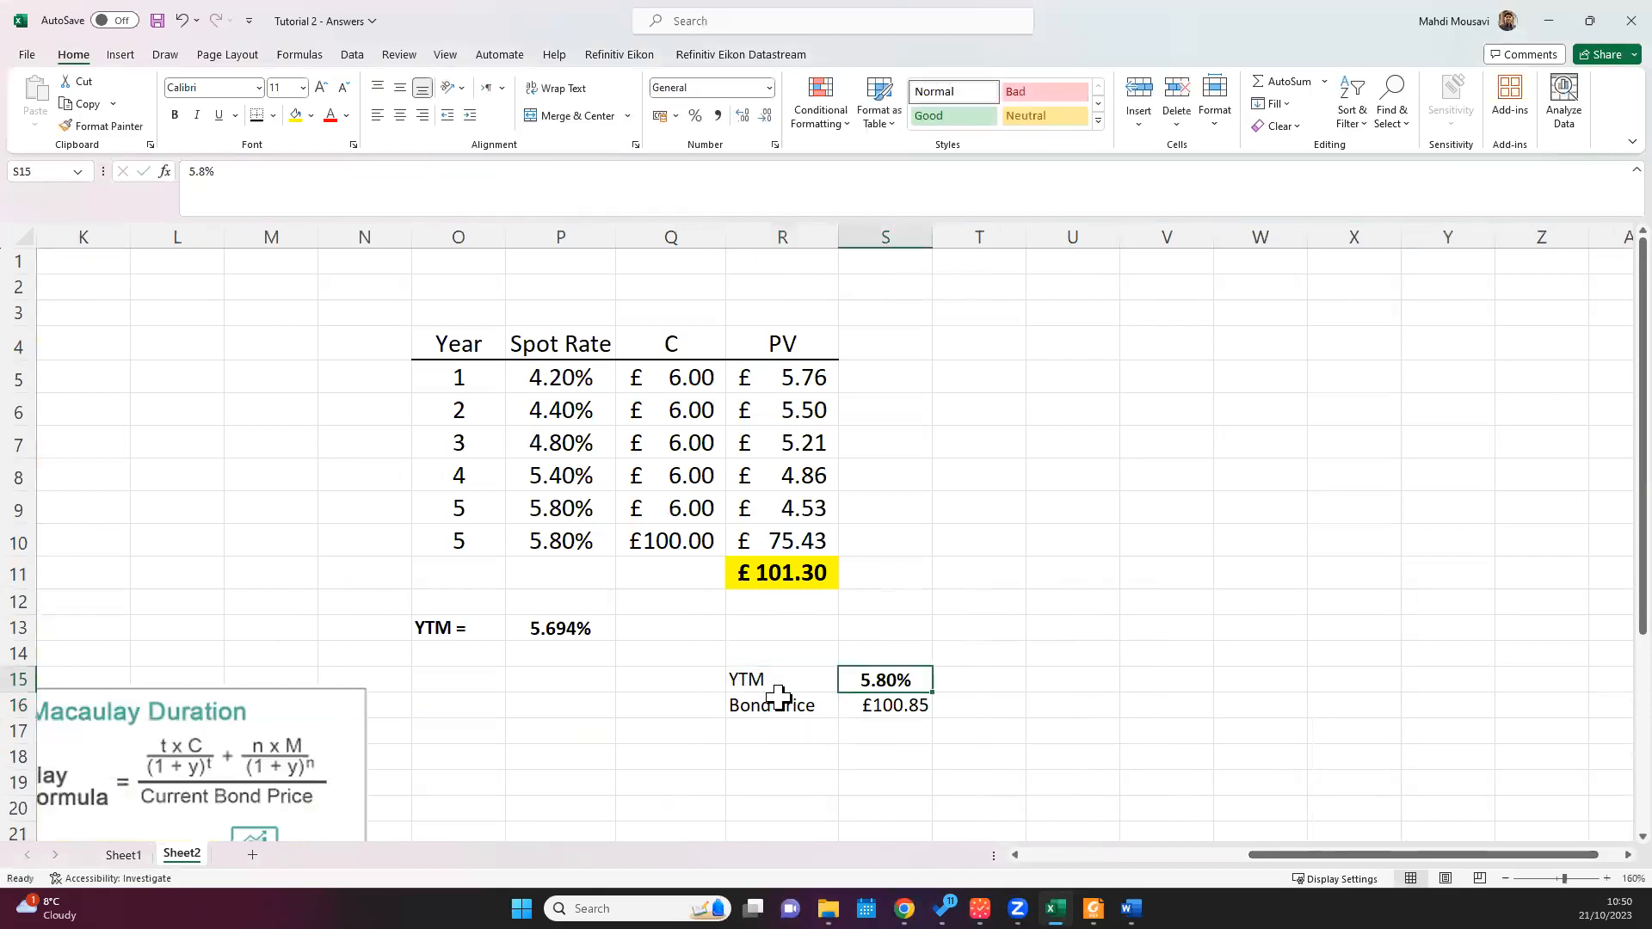
key(Down)
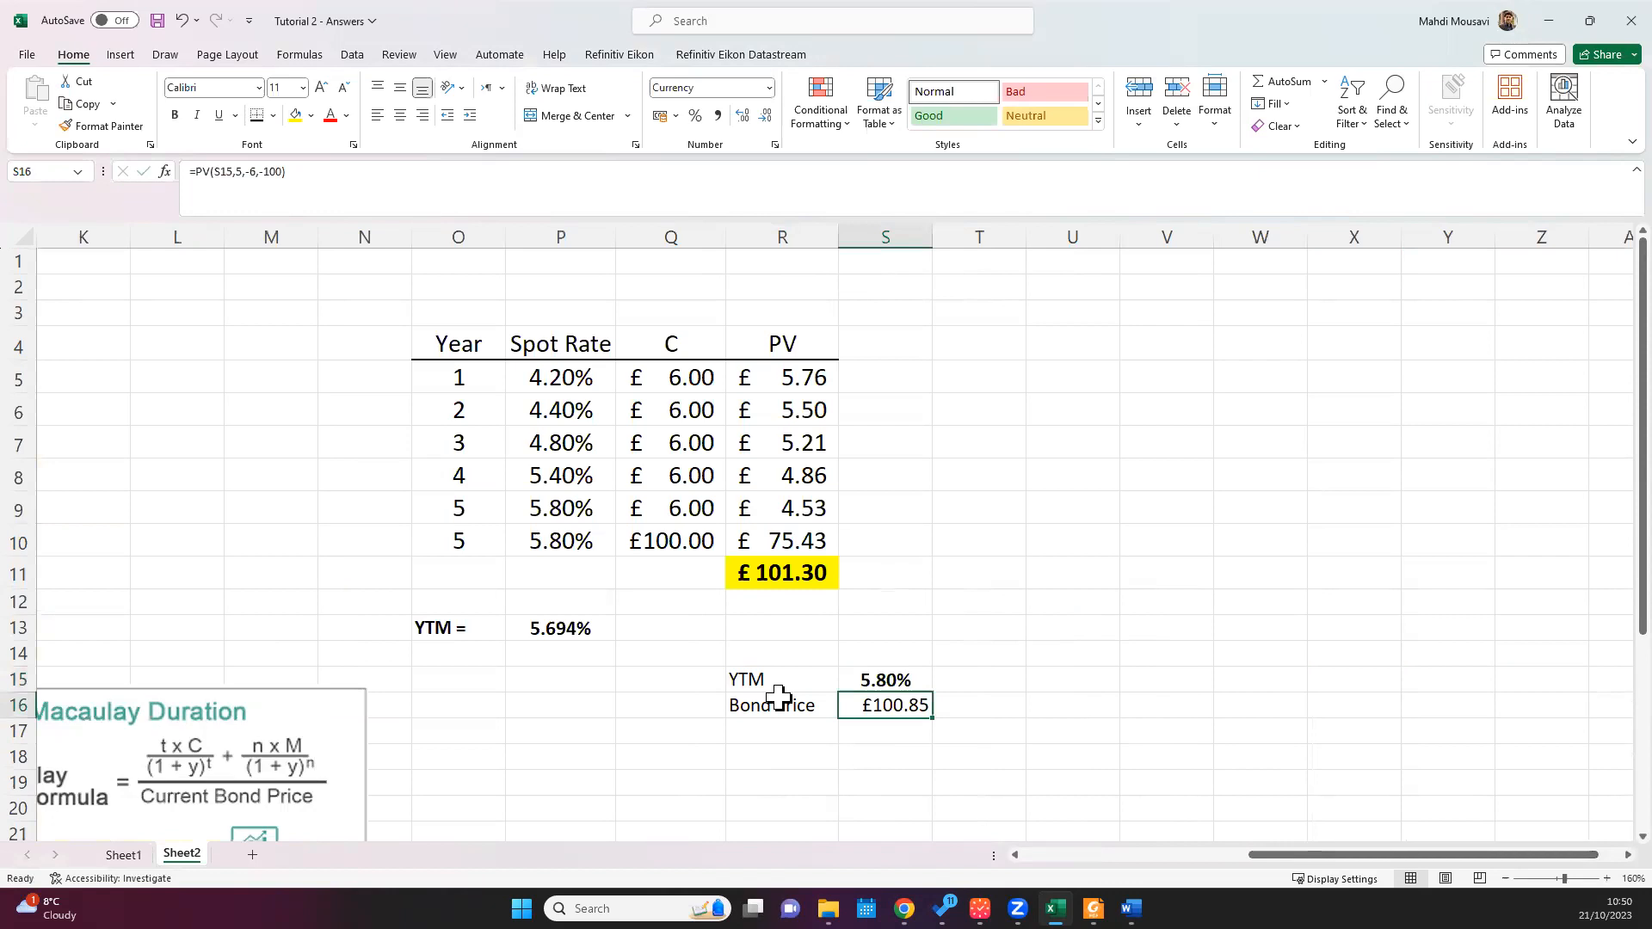
key(Right)
key(Up)
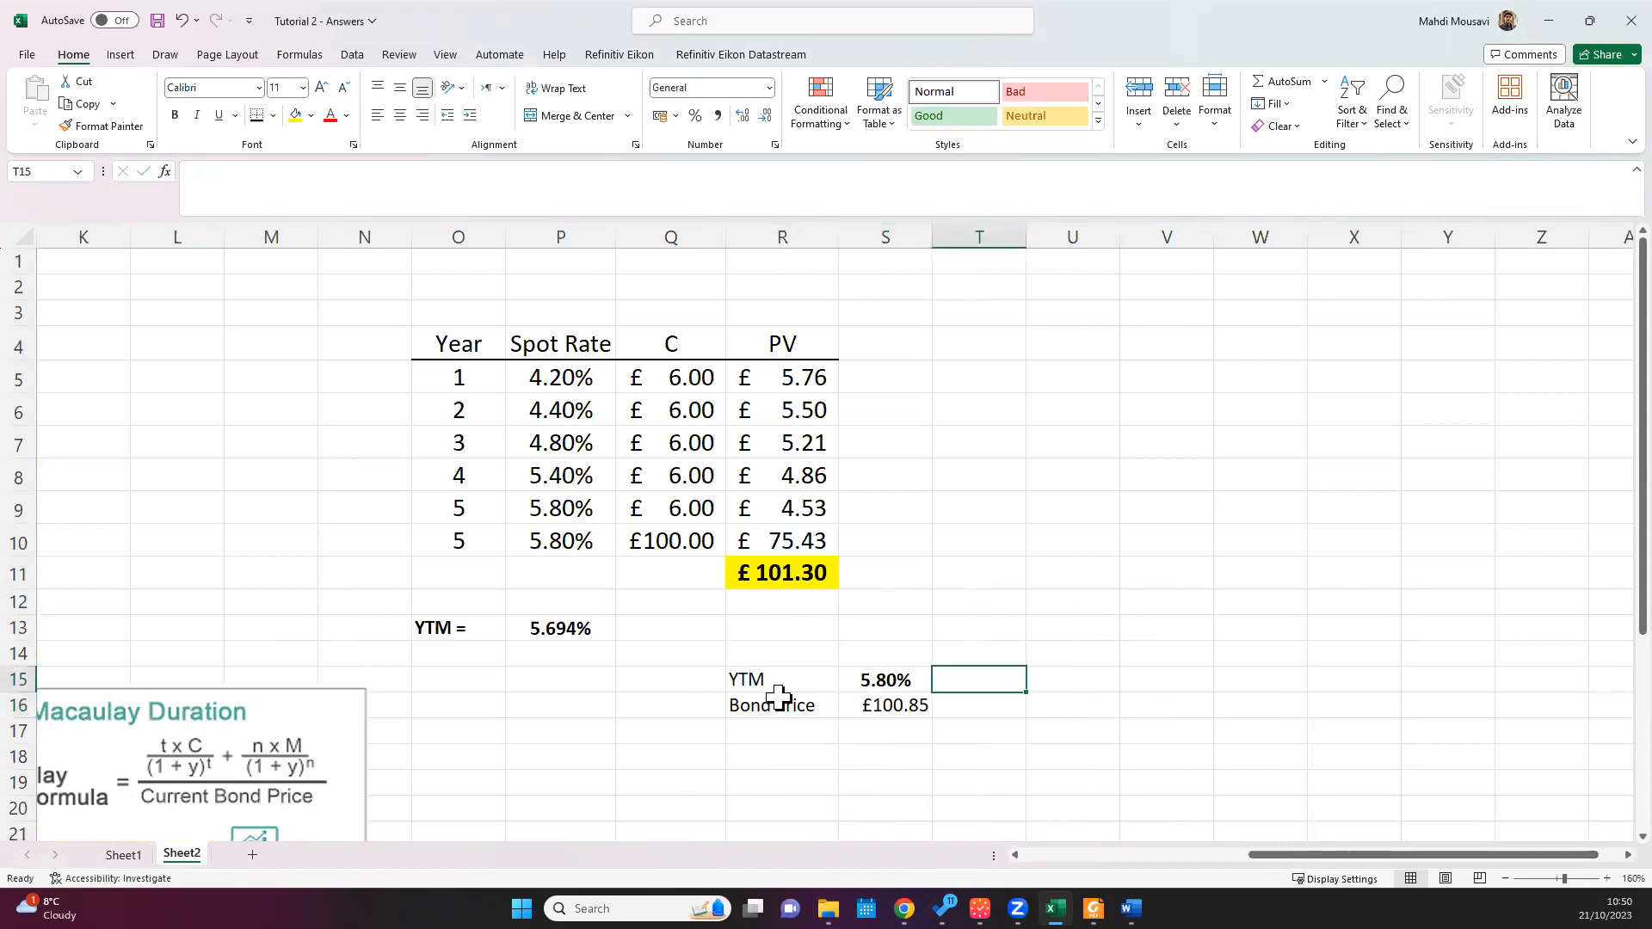
click(877, 707)
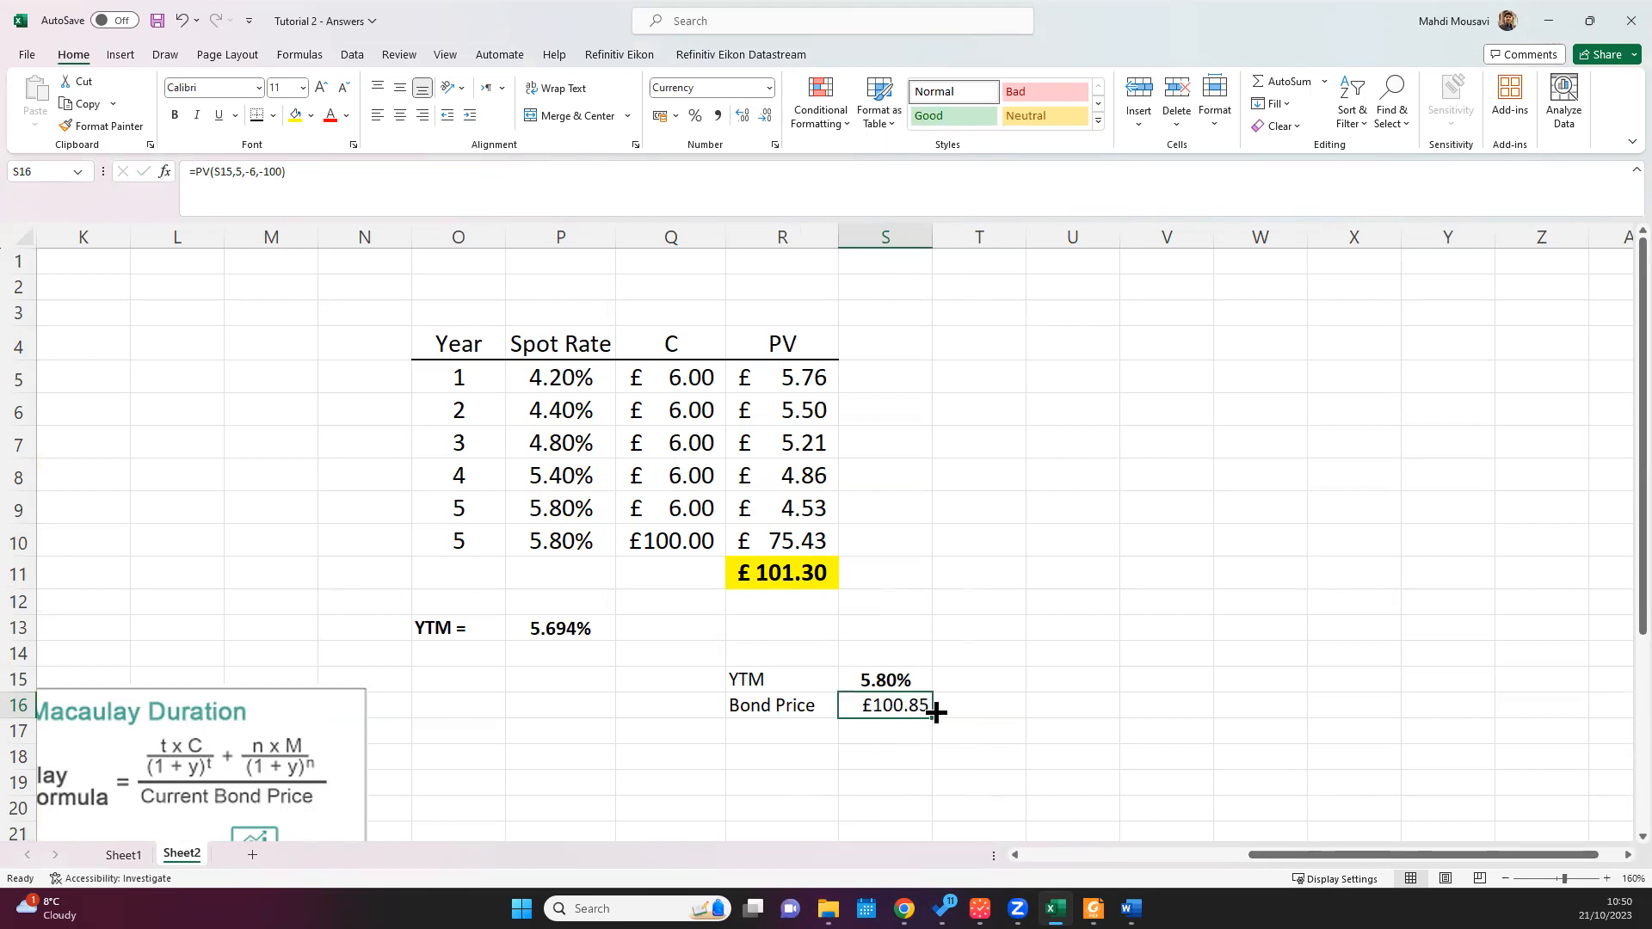
click(975, 685)
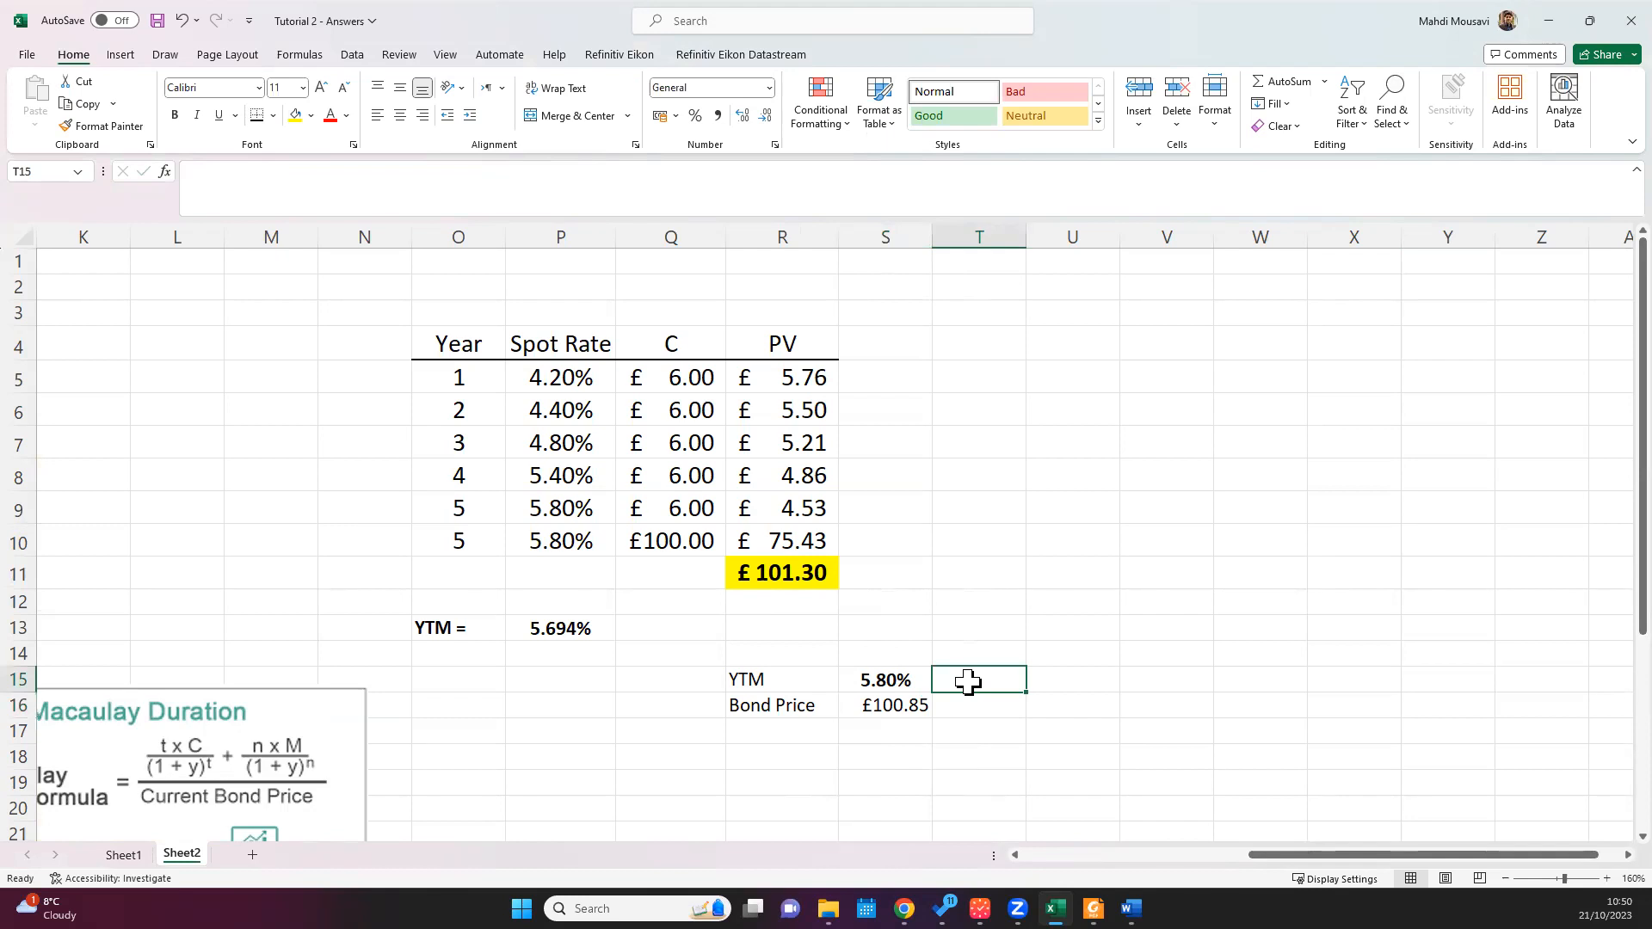
Step: Enter a second yield of 5.40% in T15, beside the 5.80% yield
text(5.)
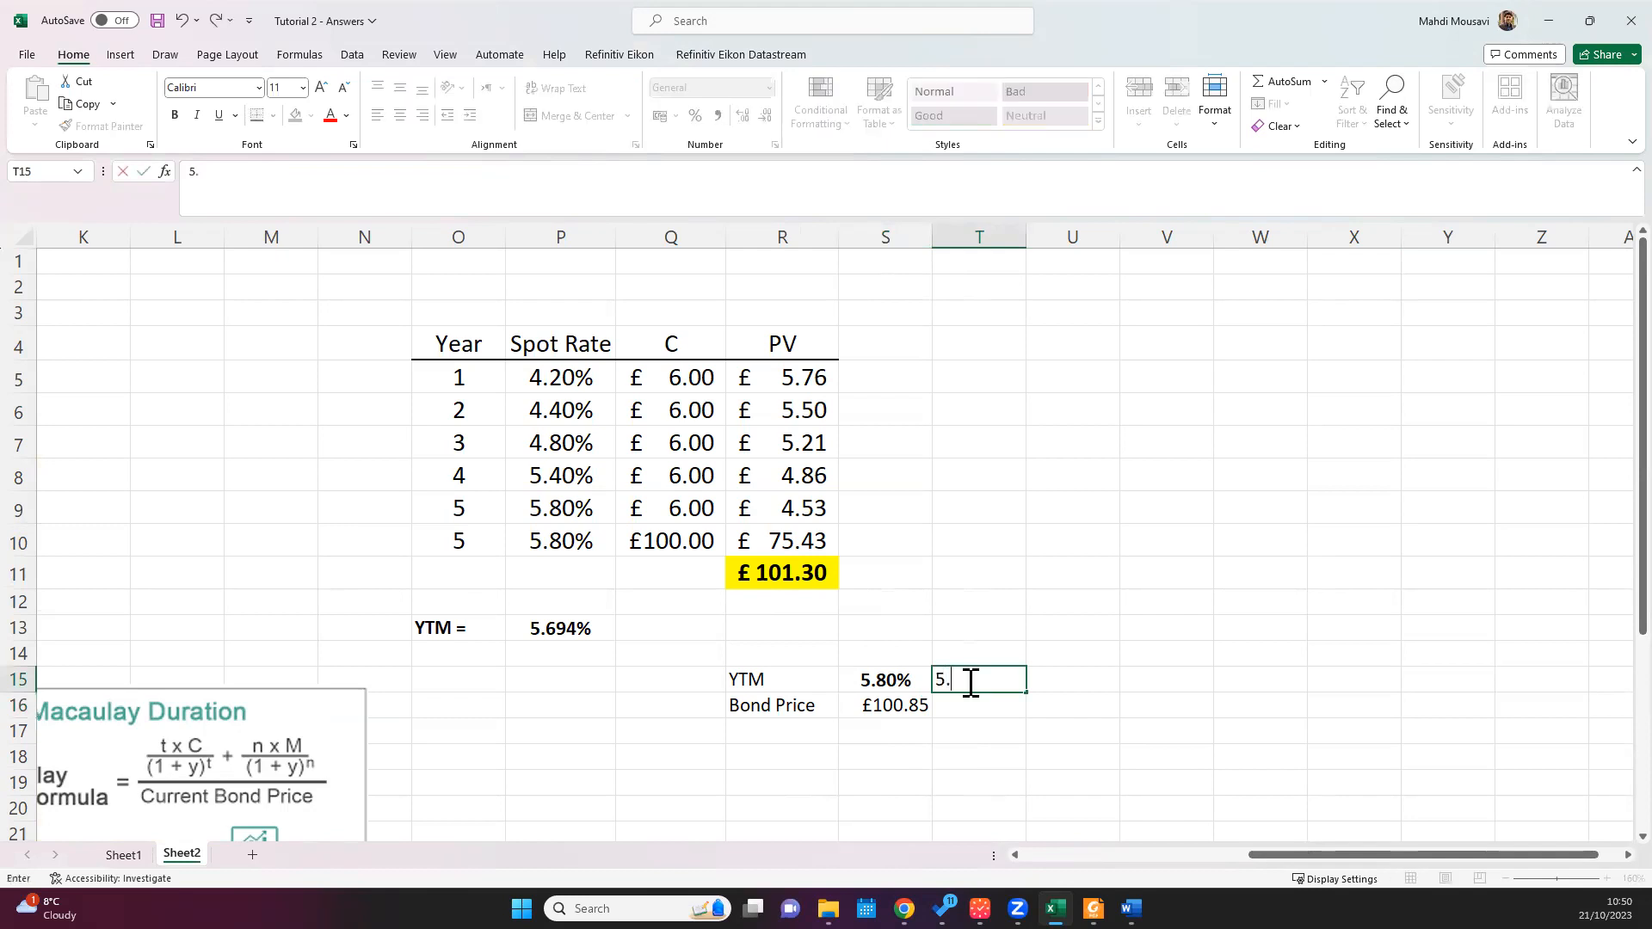
text(40%)
key(Return)
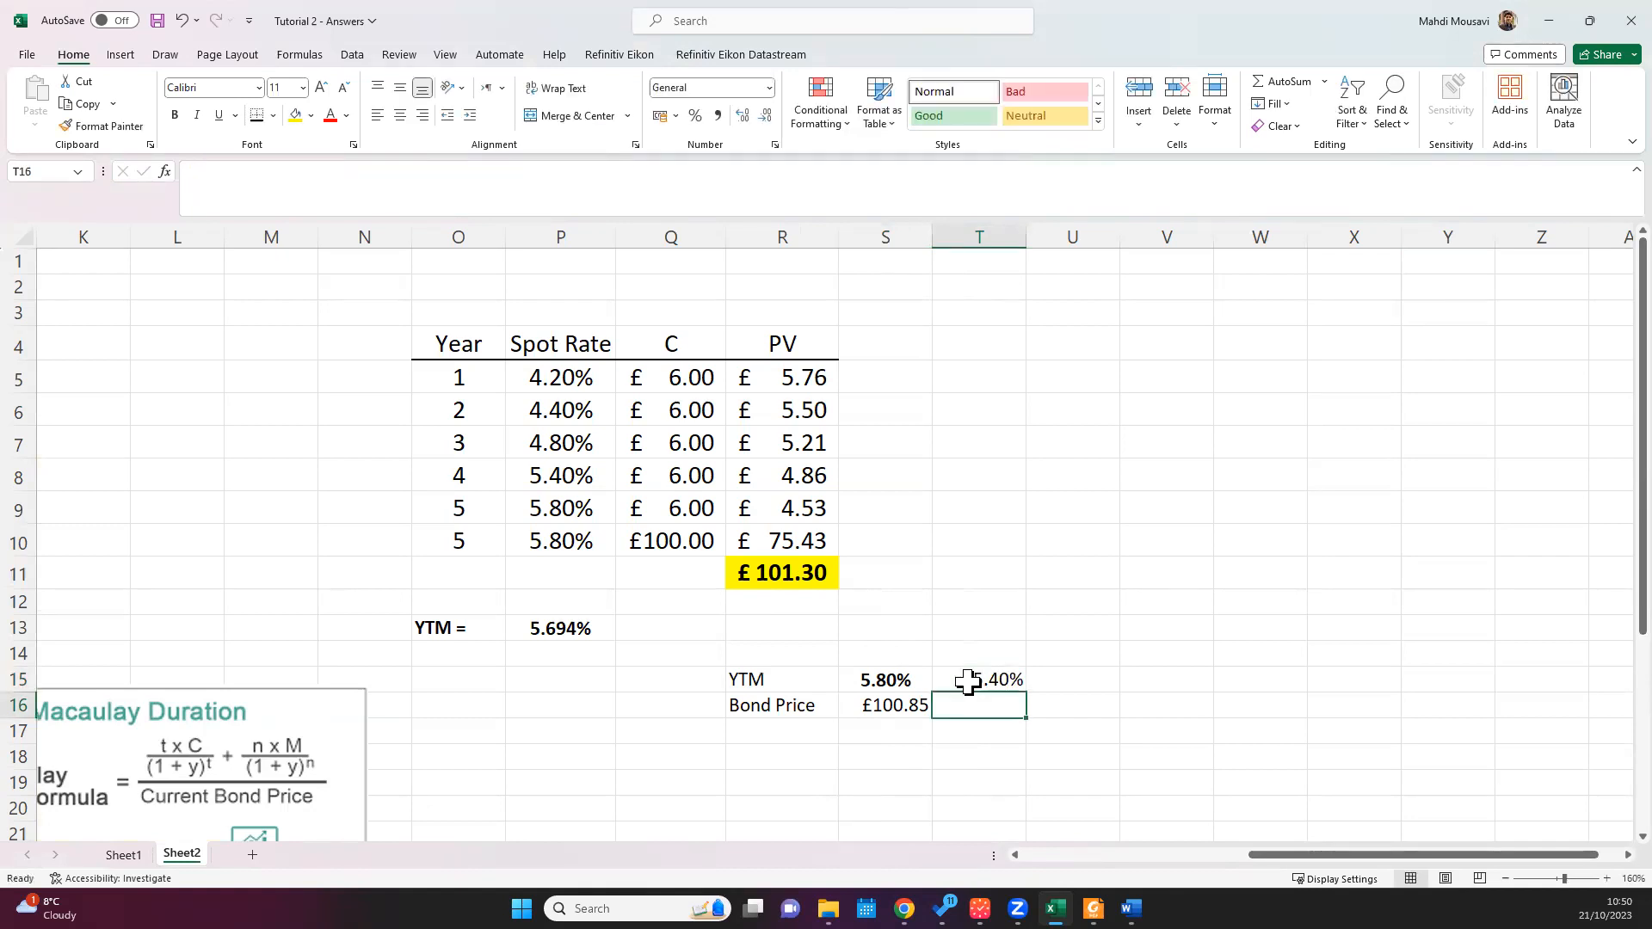
Step: Copy the bond price formula from S16 into T16, check its yield reference, and make the yield in T15 bold
click(890, 707)
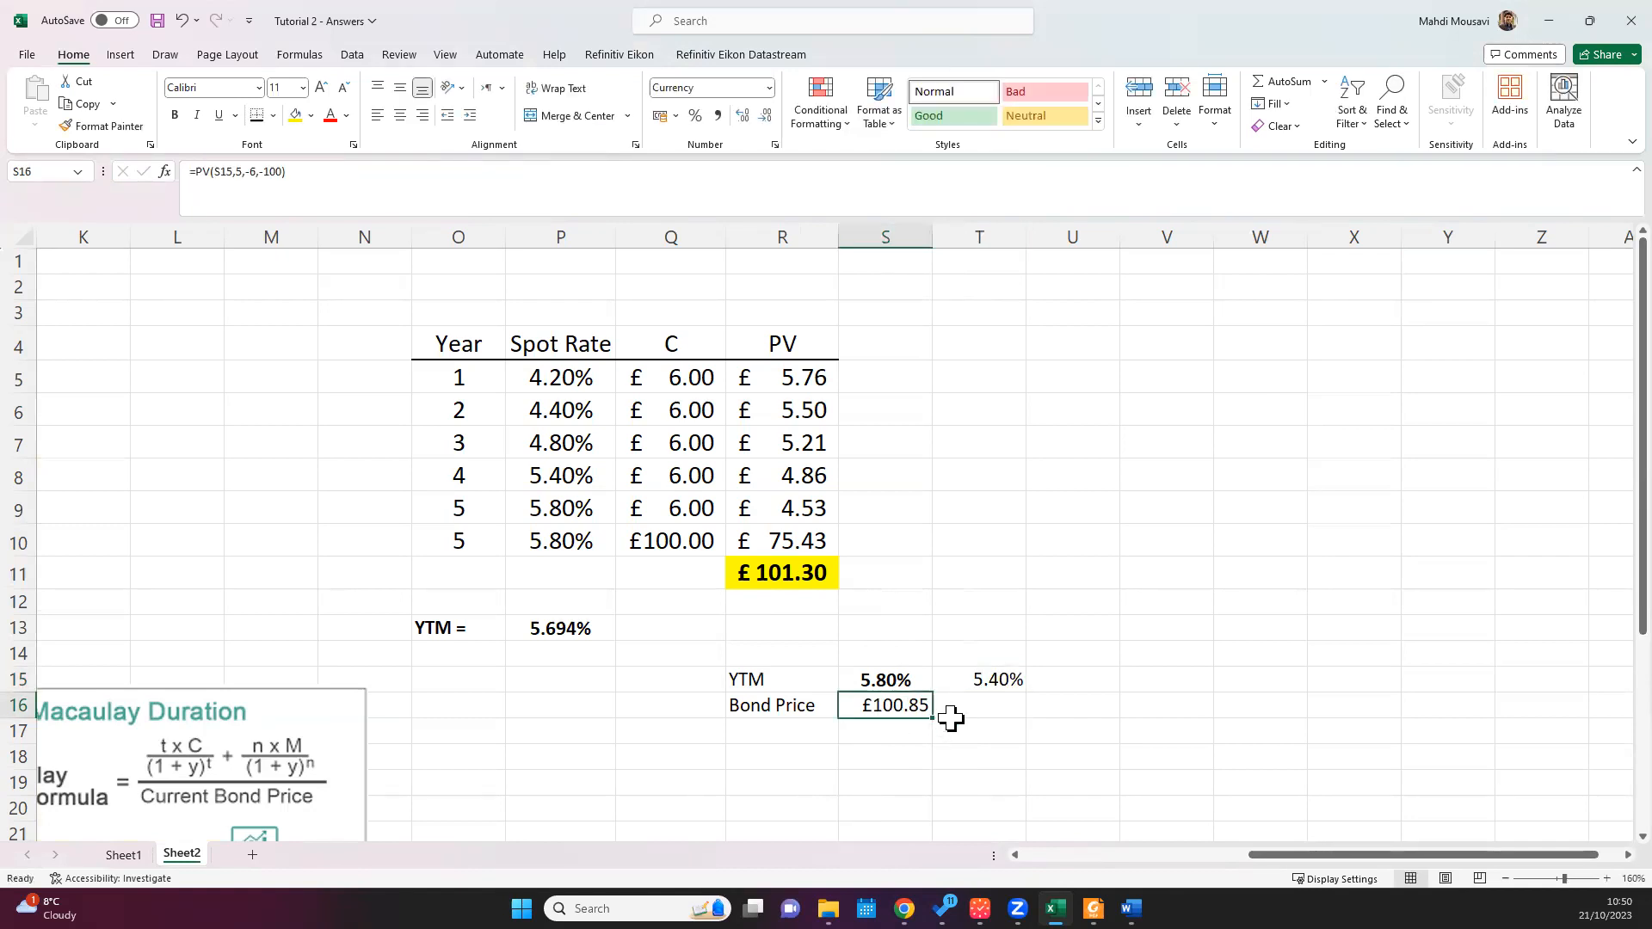
drag(931, 718, 1021, 707)
click(994, 705)
double_click(989, 705)
key(Escape)
double_click(986, 705)
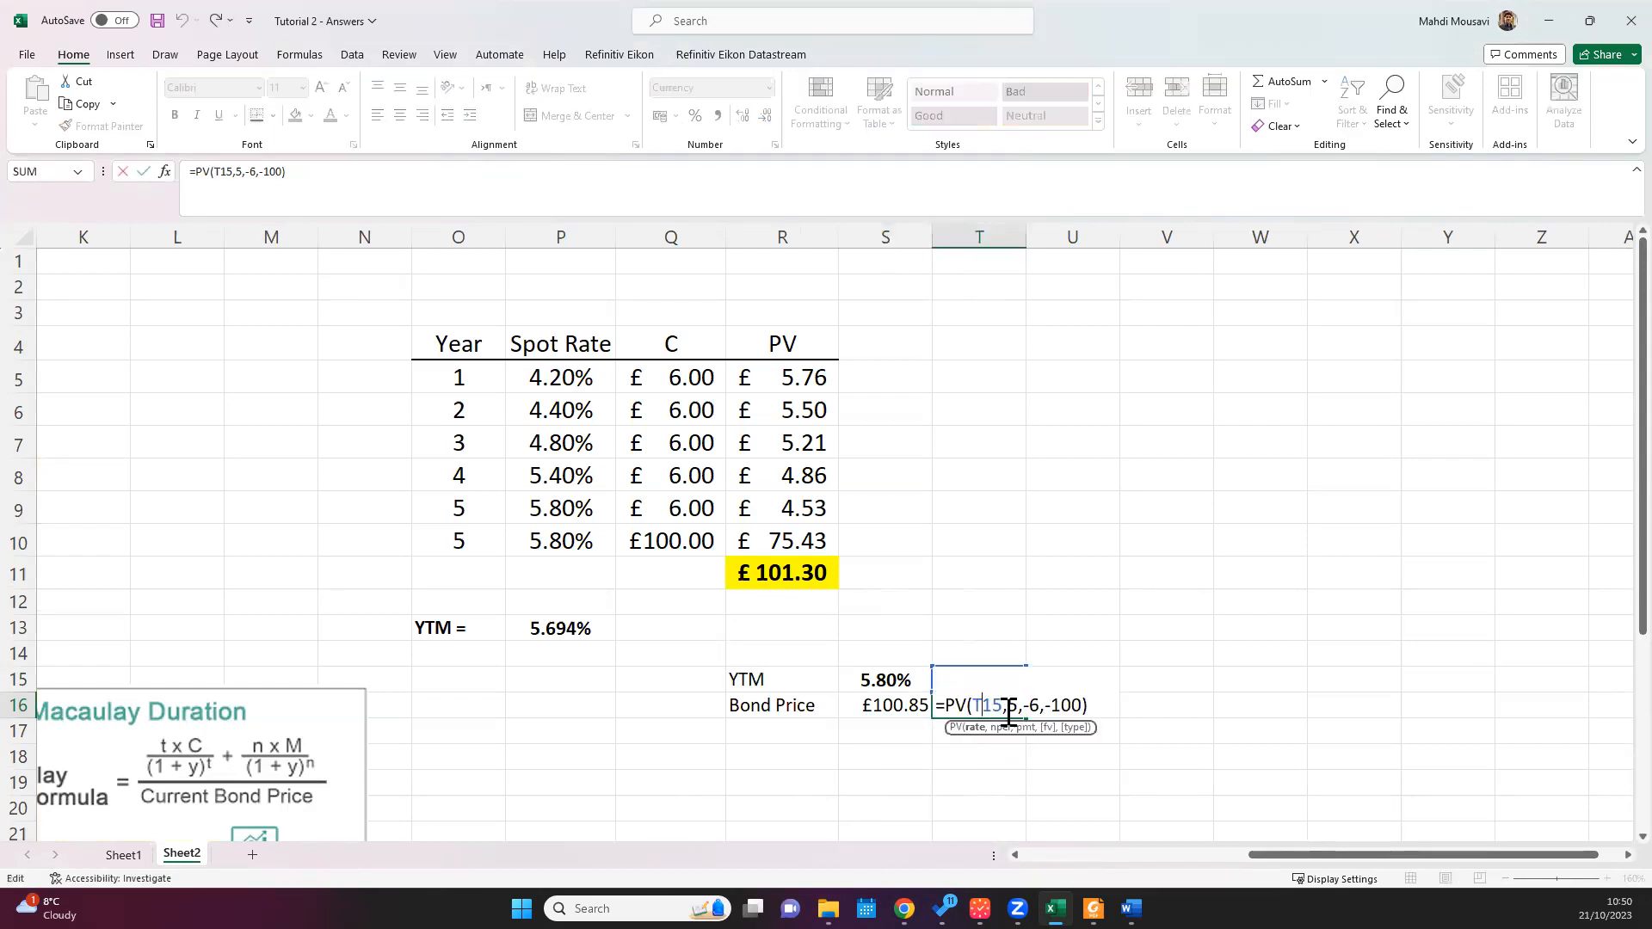
drag(1003, 704, 978, 699)
key(Escape)
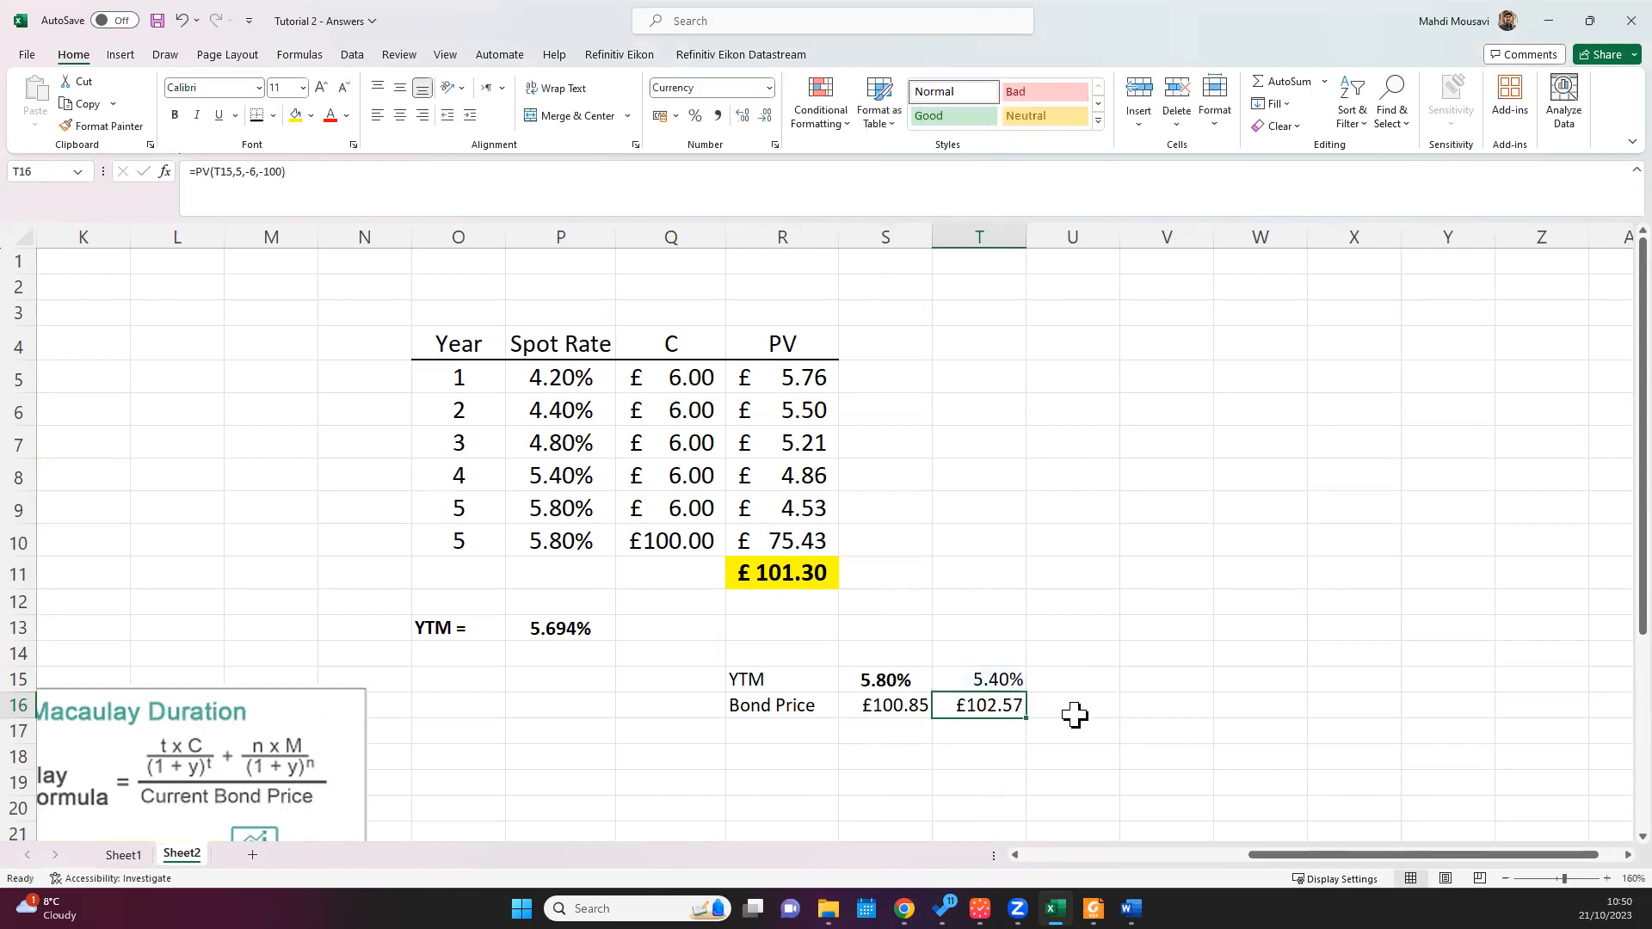
click(985, 678)
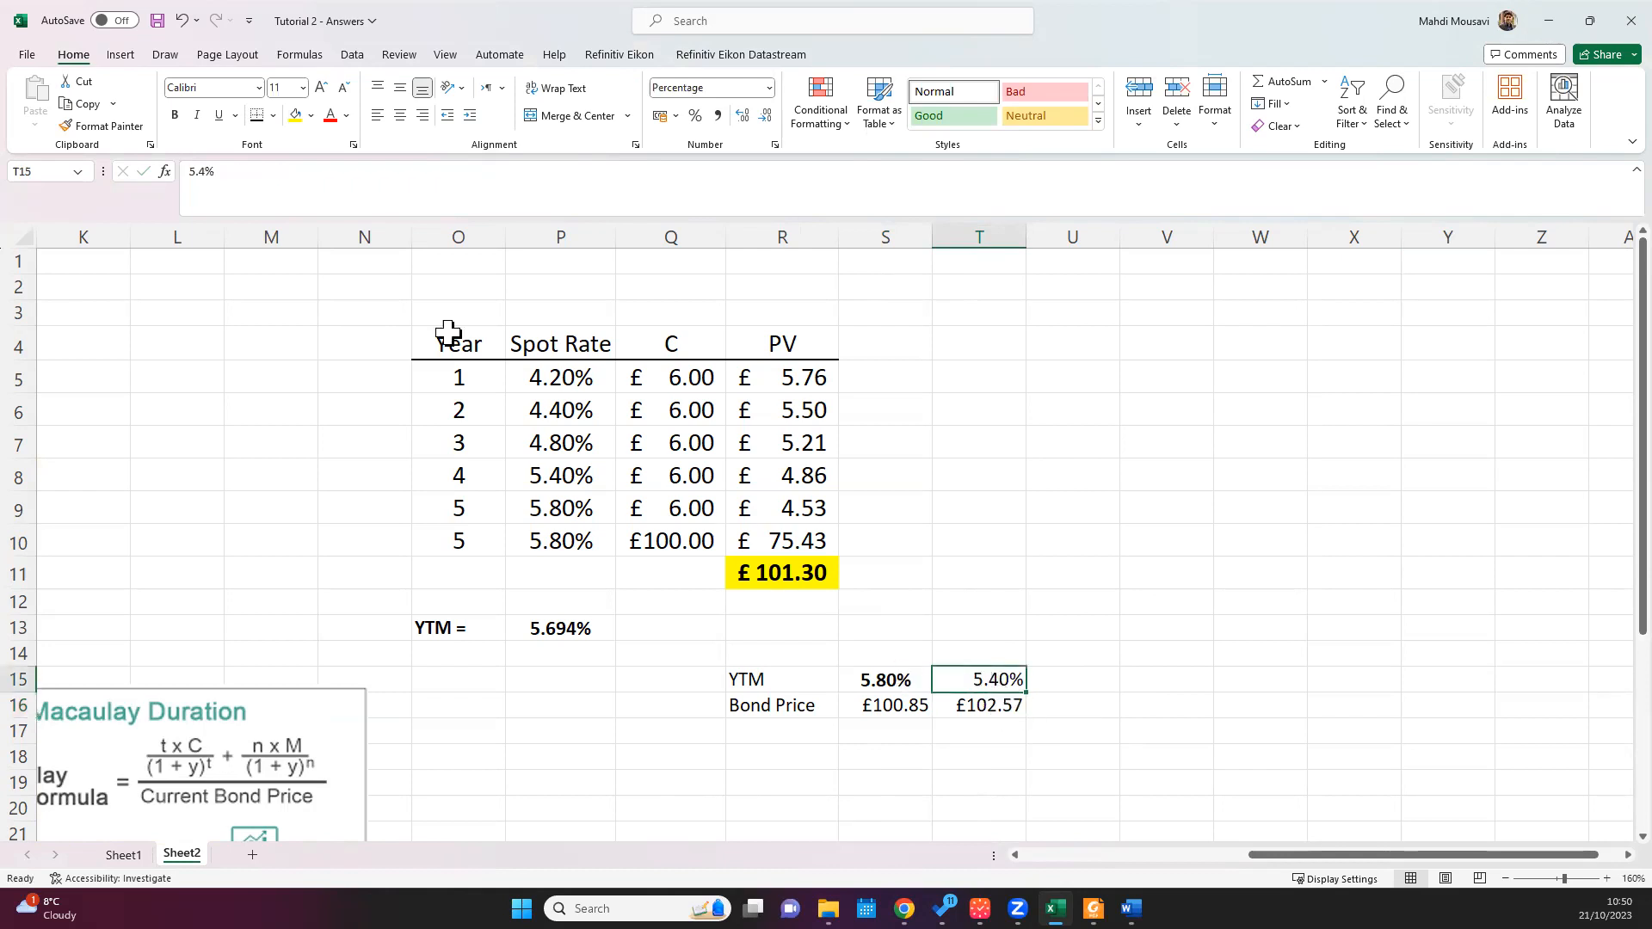
click(174, 114)
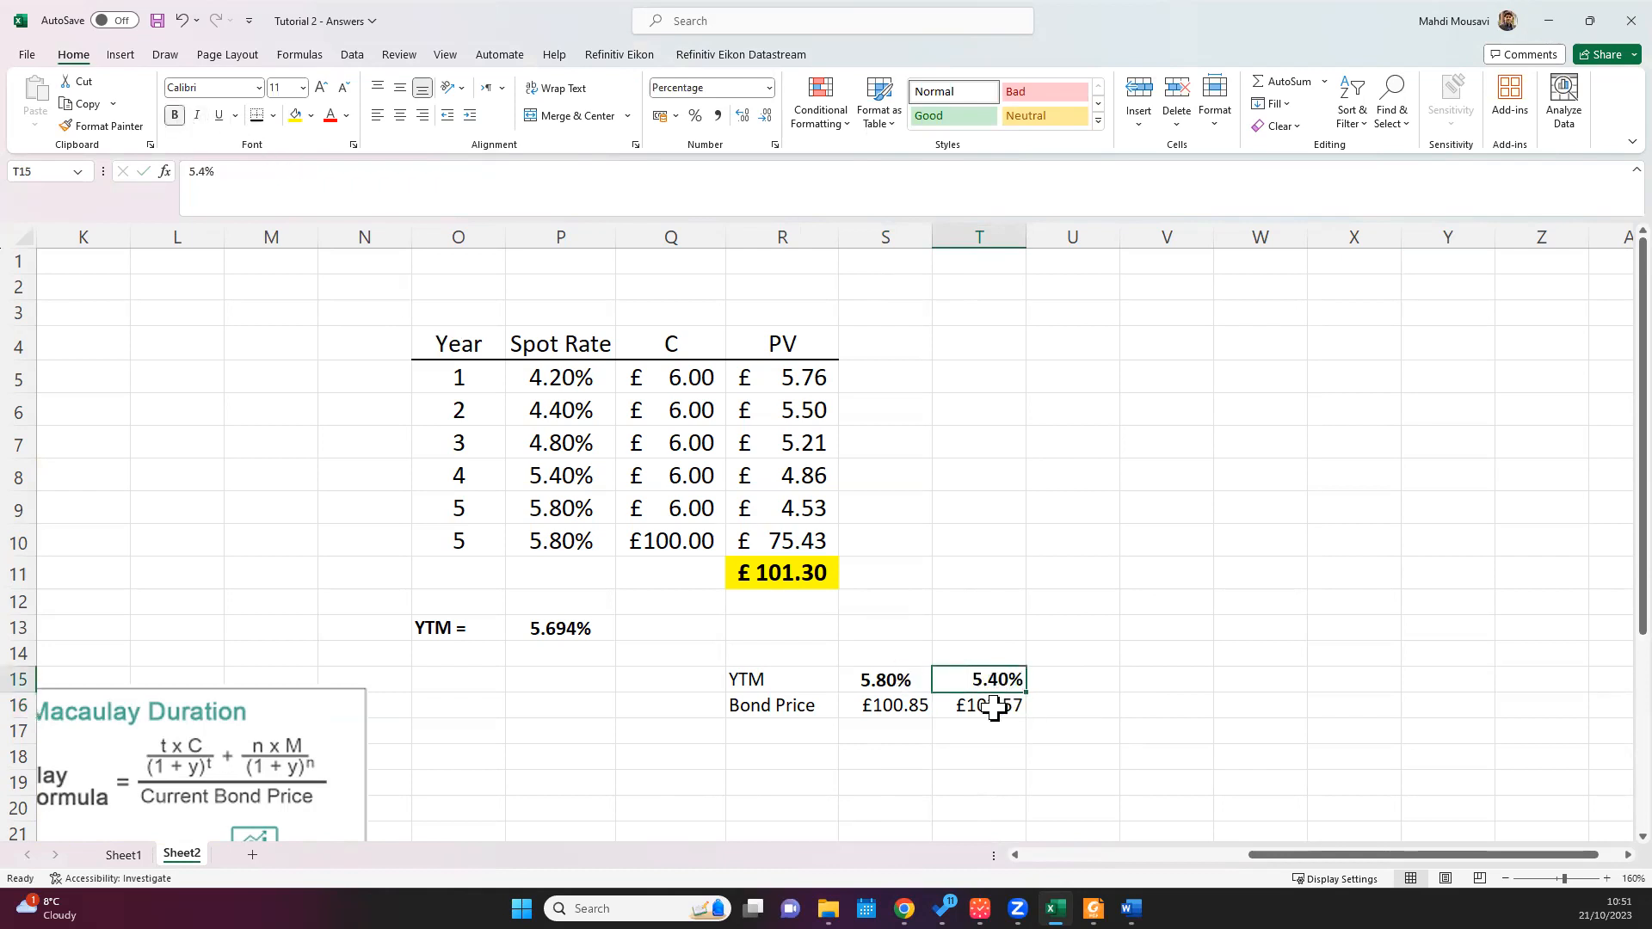
Step: Compare the two yields in S15 and T15 and their bond prices in S16 and T16 with the spot-rate price in R11
click(989, 708)
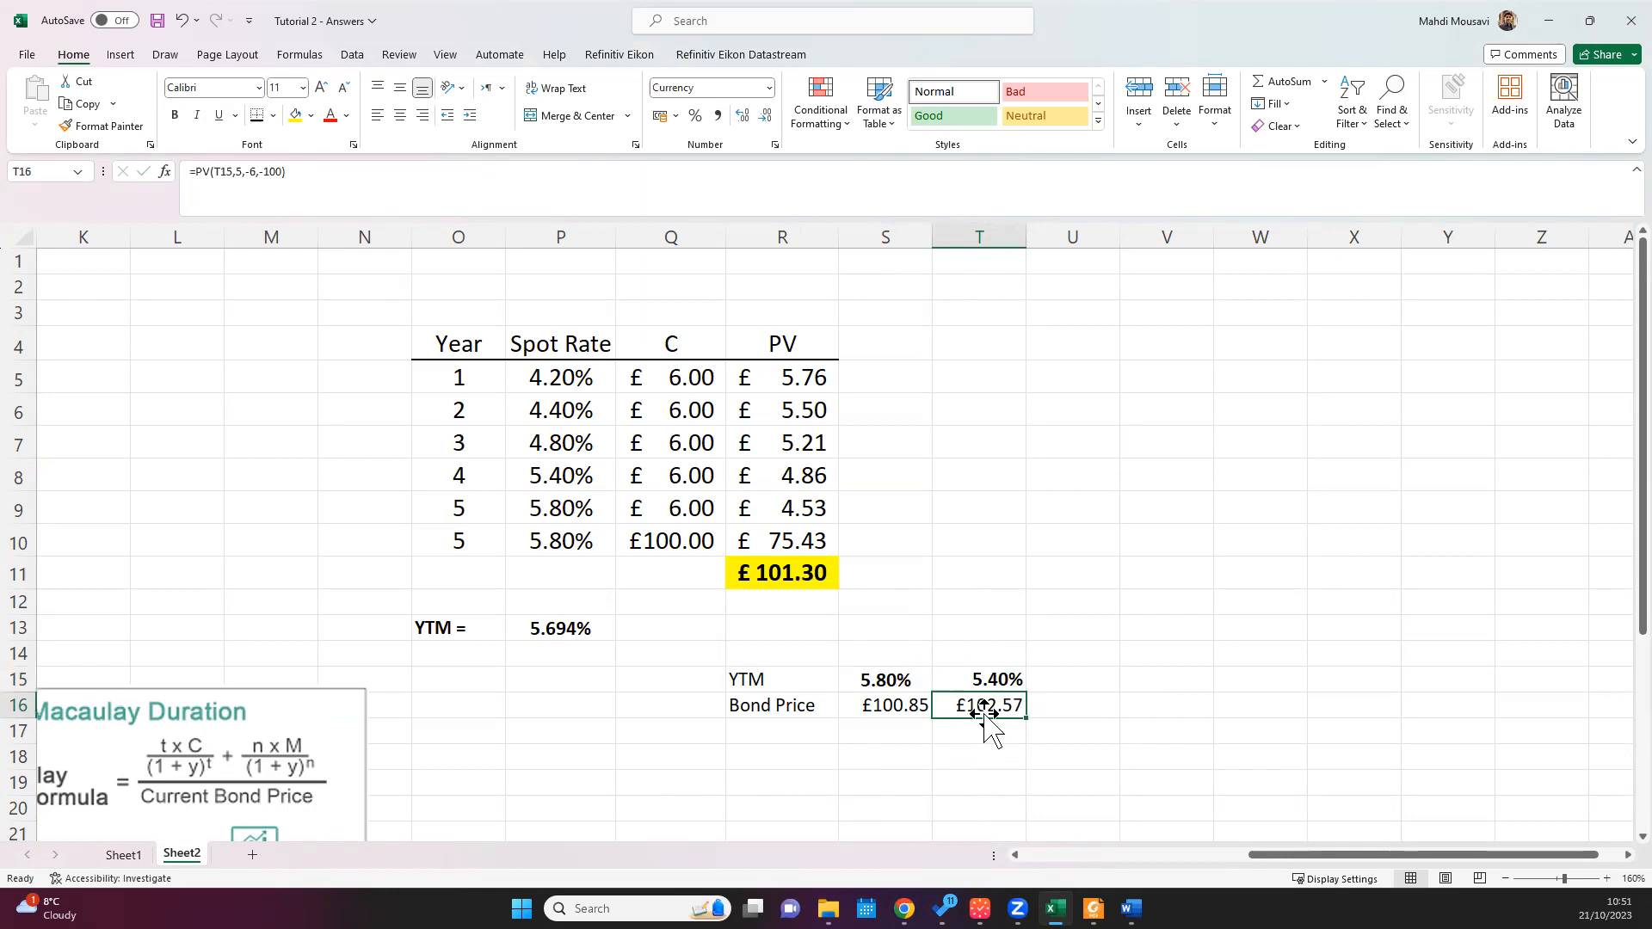
click(764, 704)
click(882, 680)
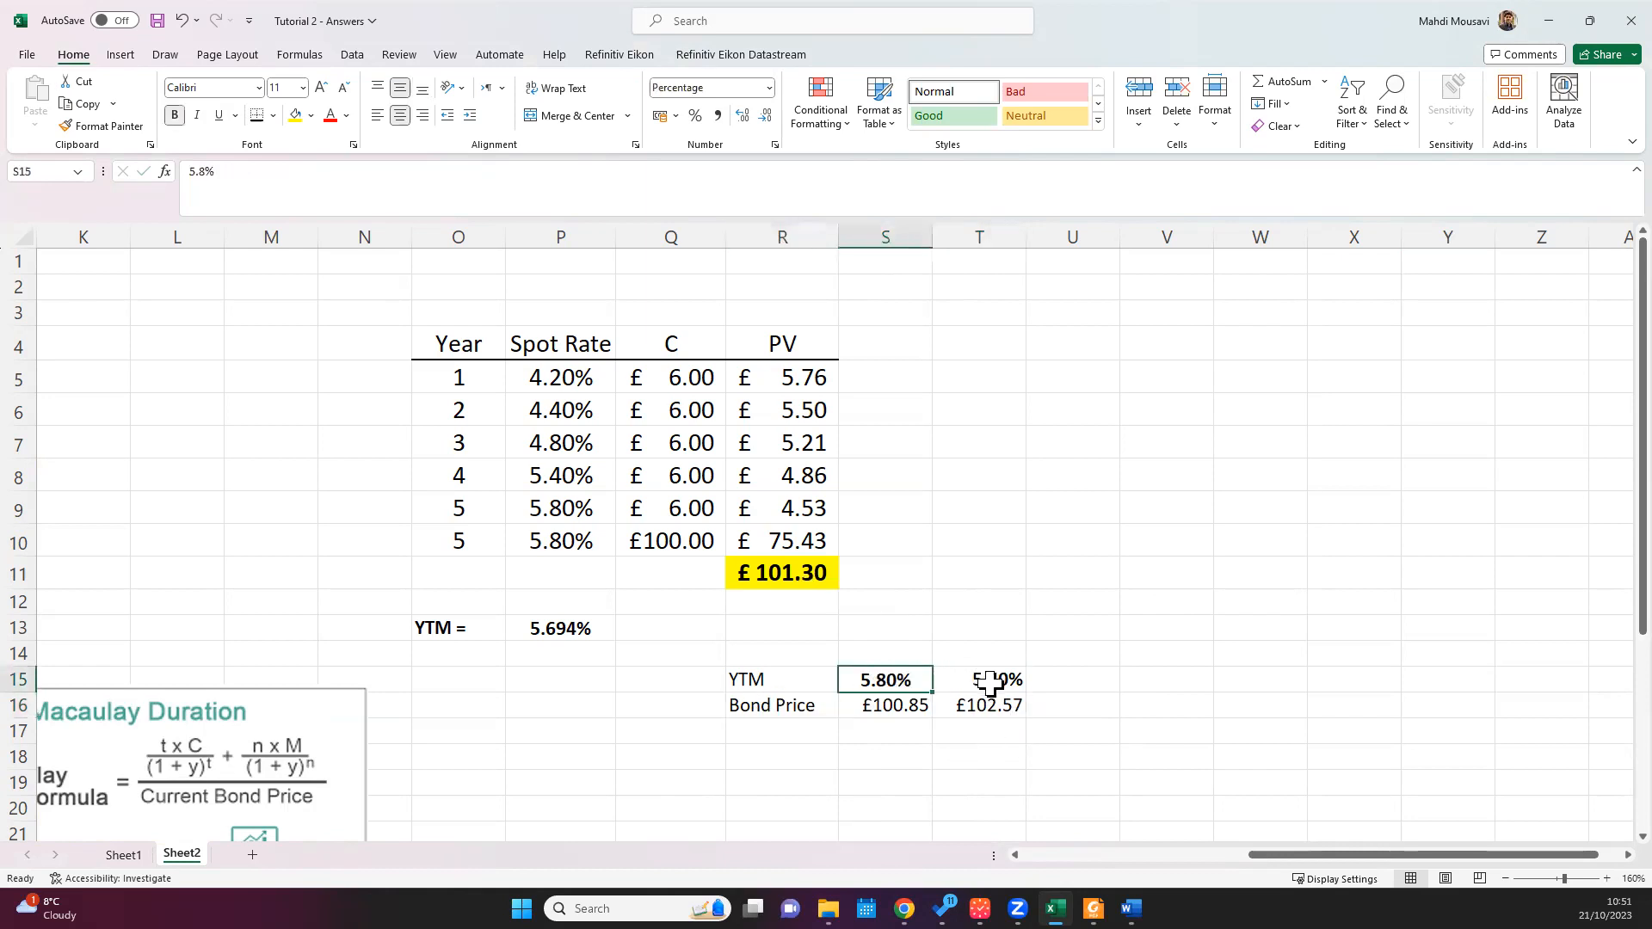
click(989, 683)
click(885, 679)
click(970, 680)
click(868, 680)
click(978, 680)
click(886, 713)
click(996, 706)
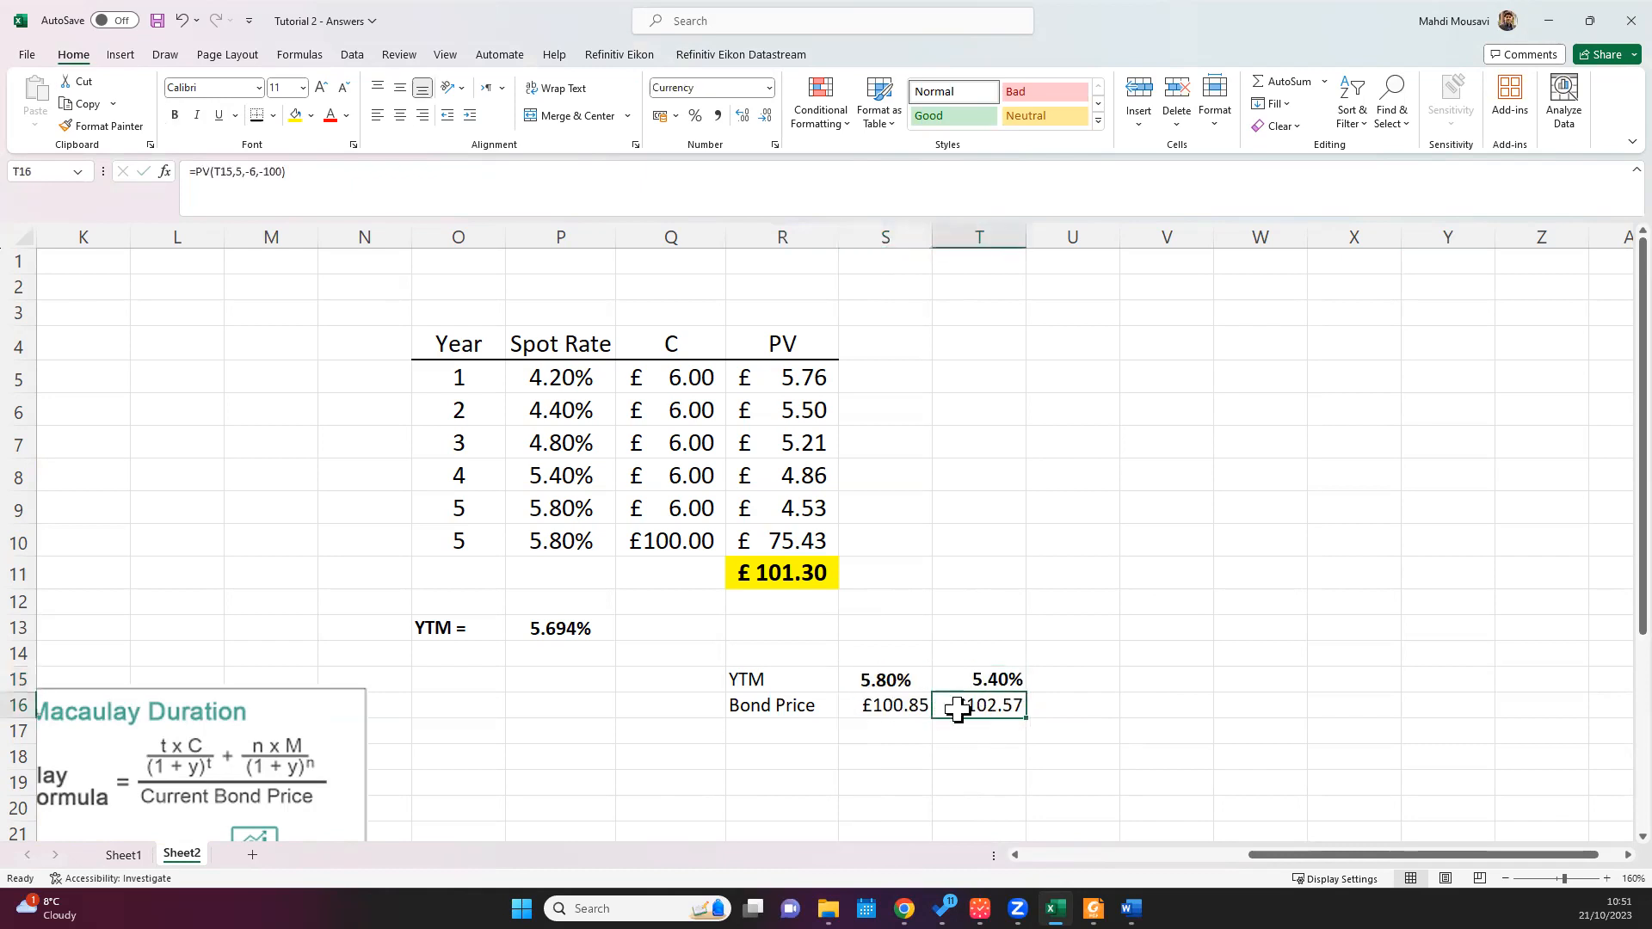
click(891, 706)
click(994, 714)
click(876, 707)
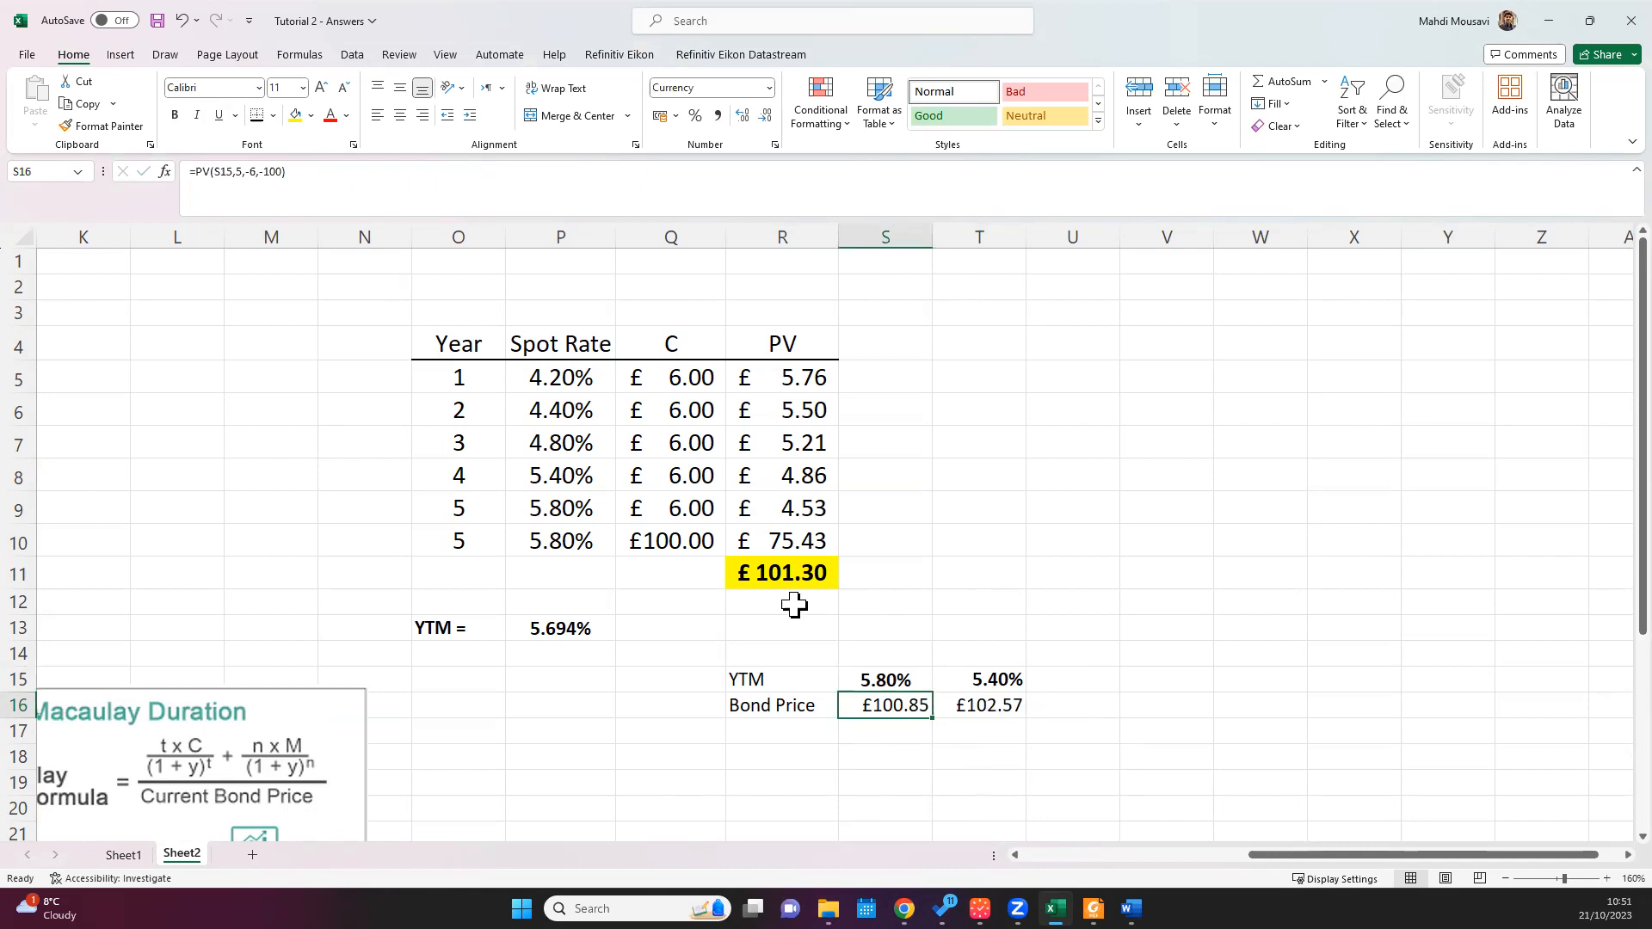
click(768, 573)
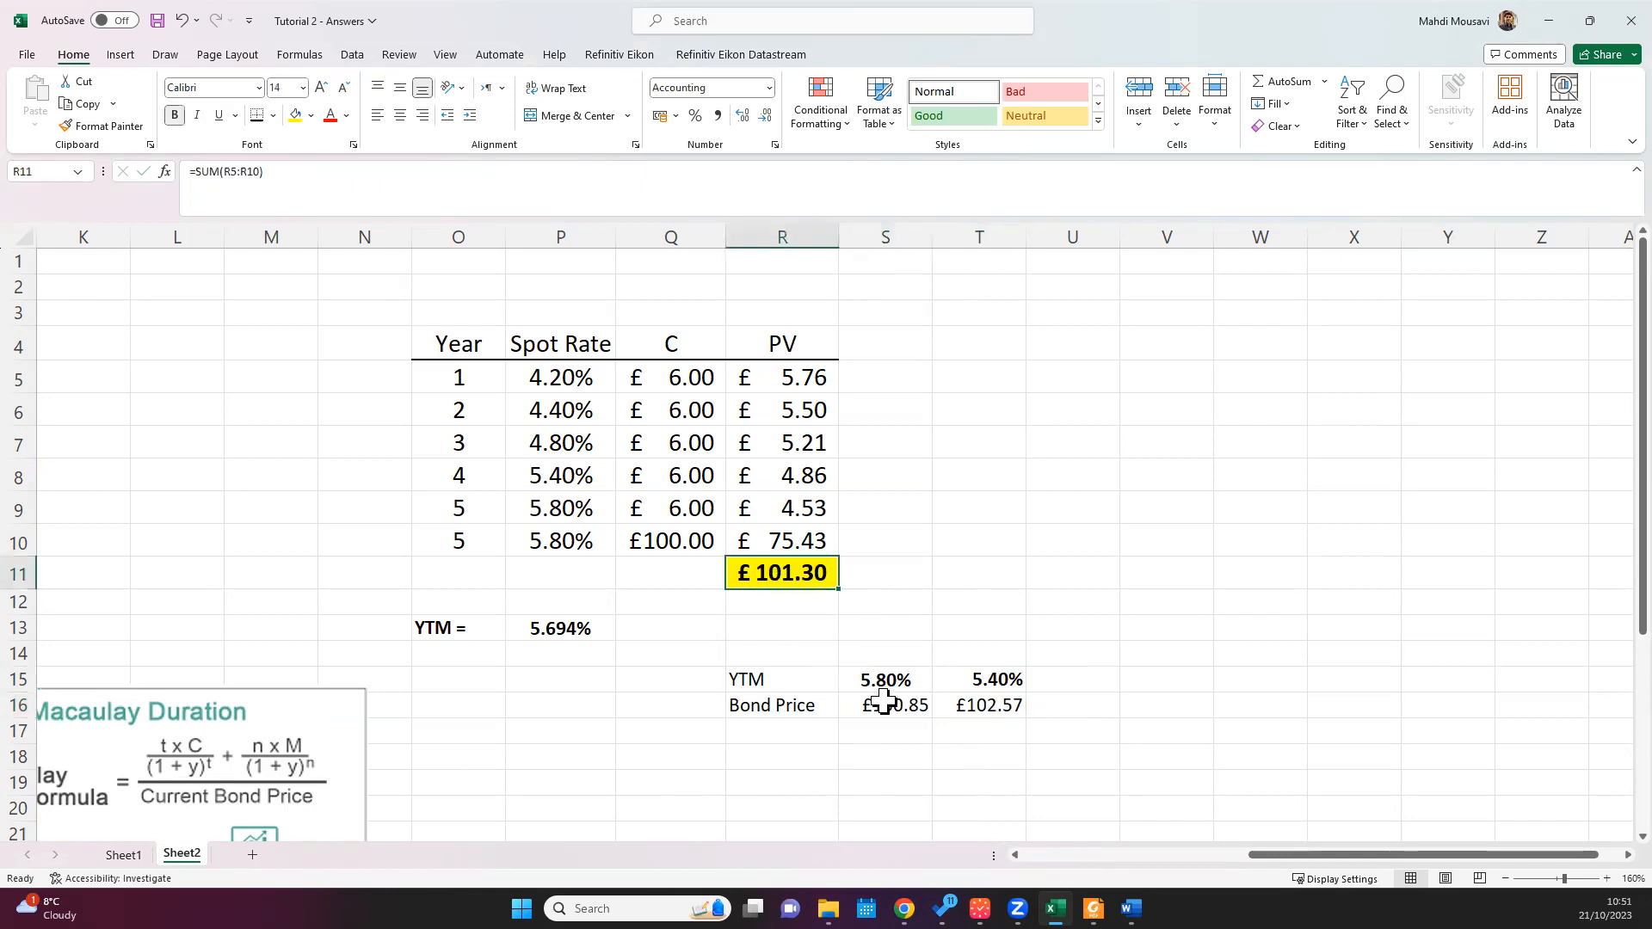
Step: Begin writing out the yield interpolation as text in R18 with 5.4%+ (5.80%-5.40%)
scroll(914, 747, down, 1)
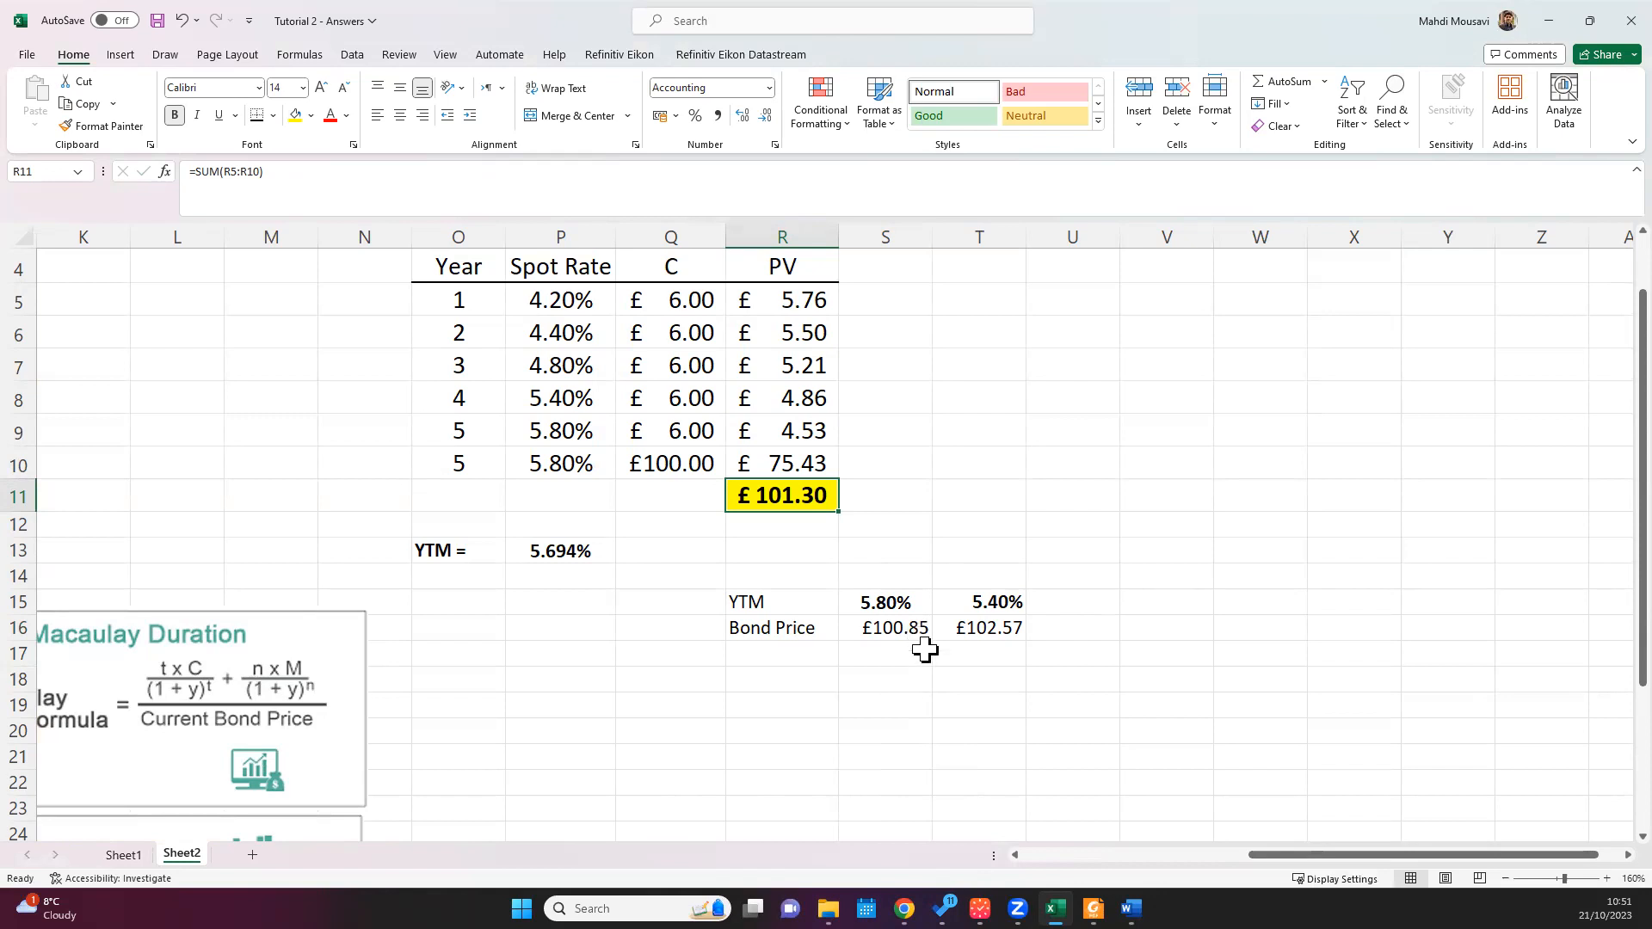
click(757, 680)
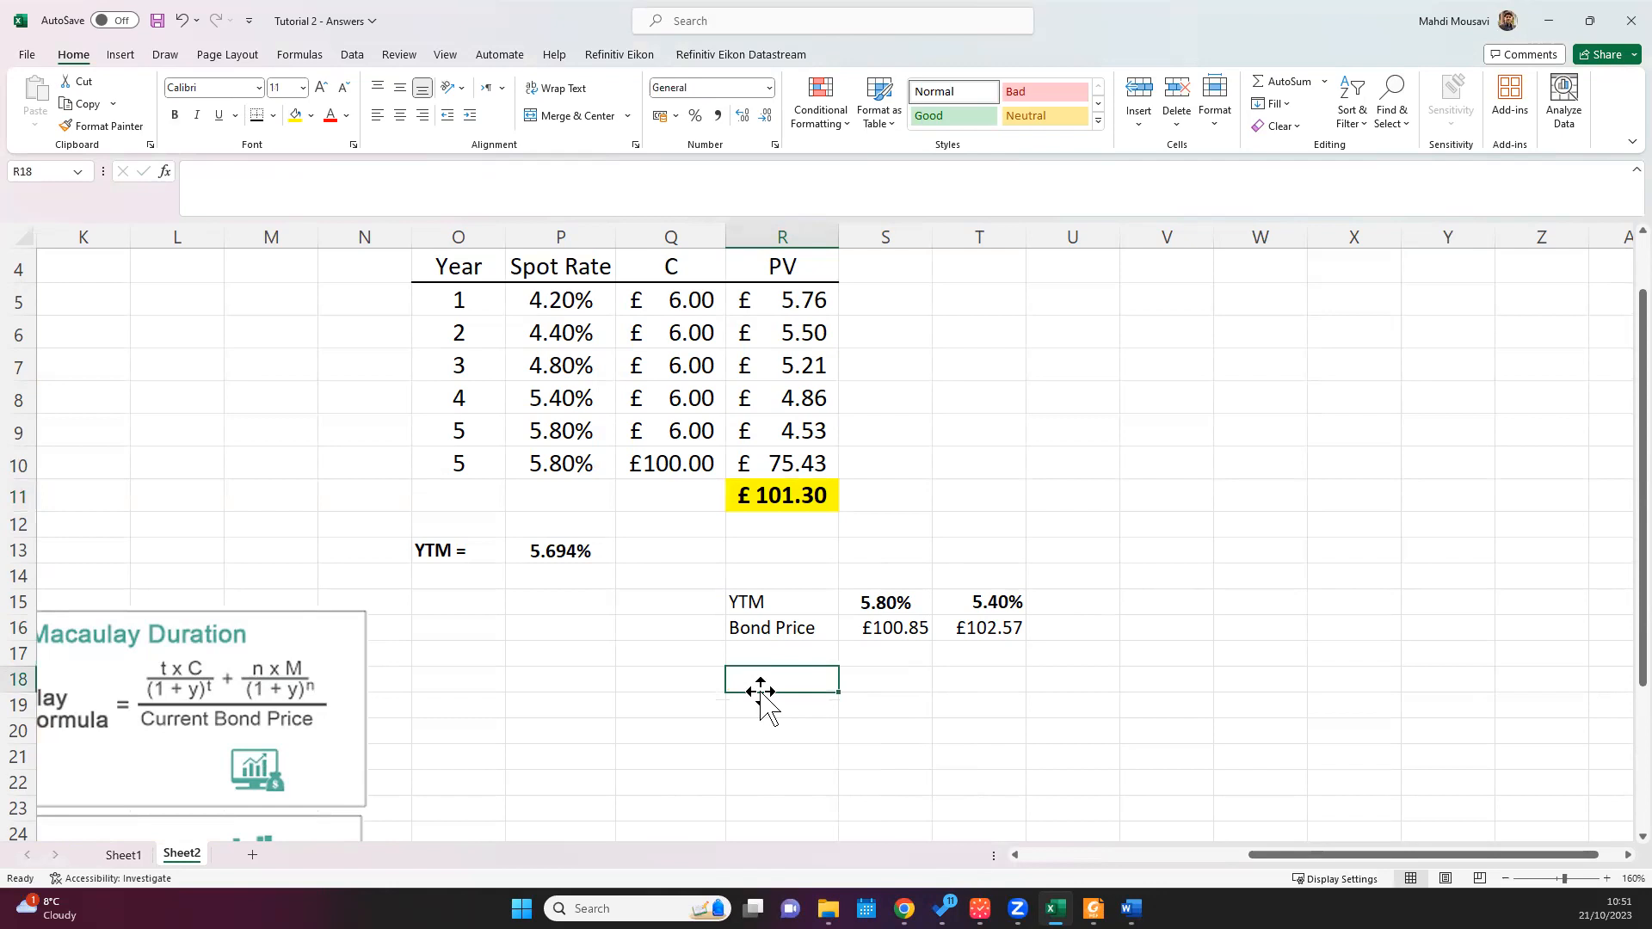
text(5.4%)
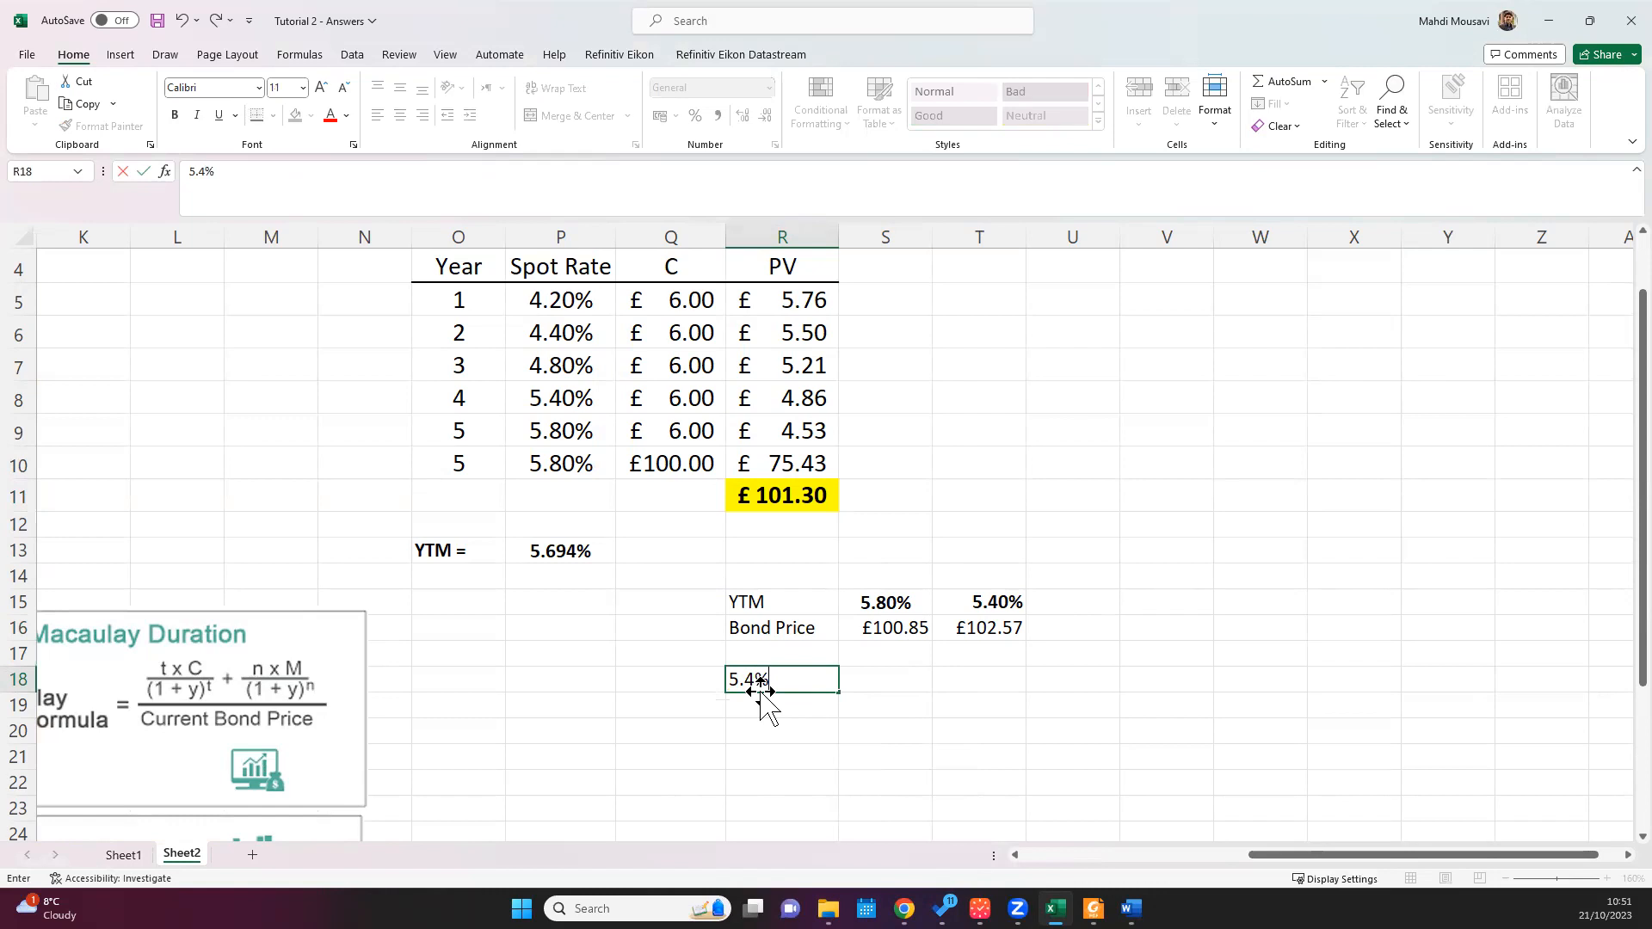
text(+)
text((5.80%-5.40%)
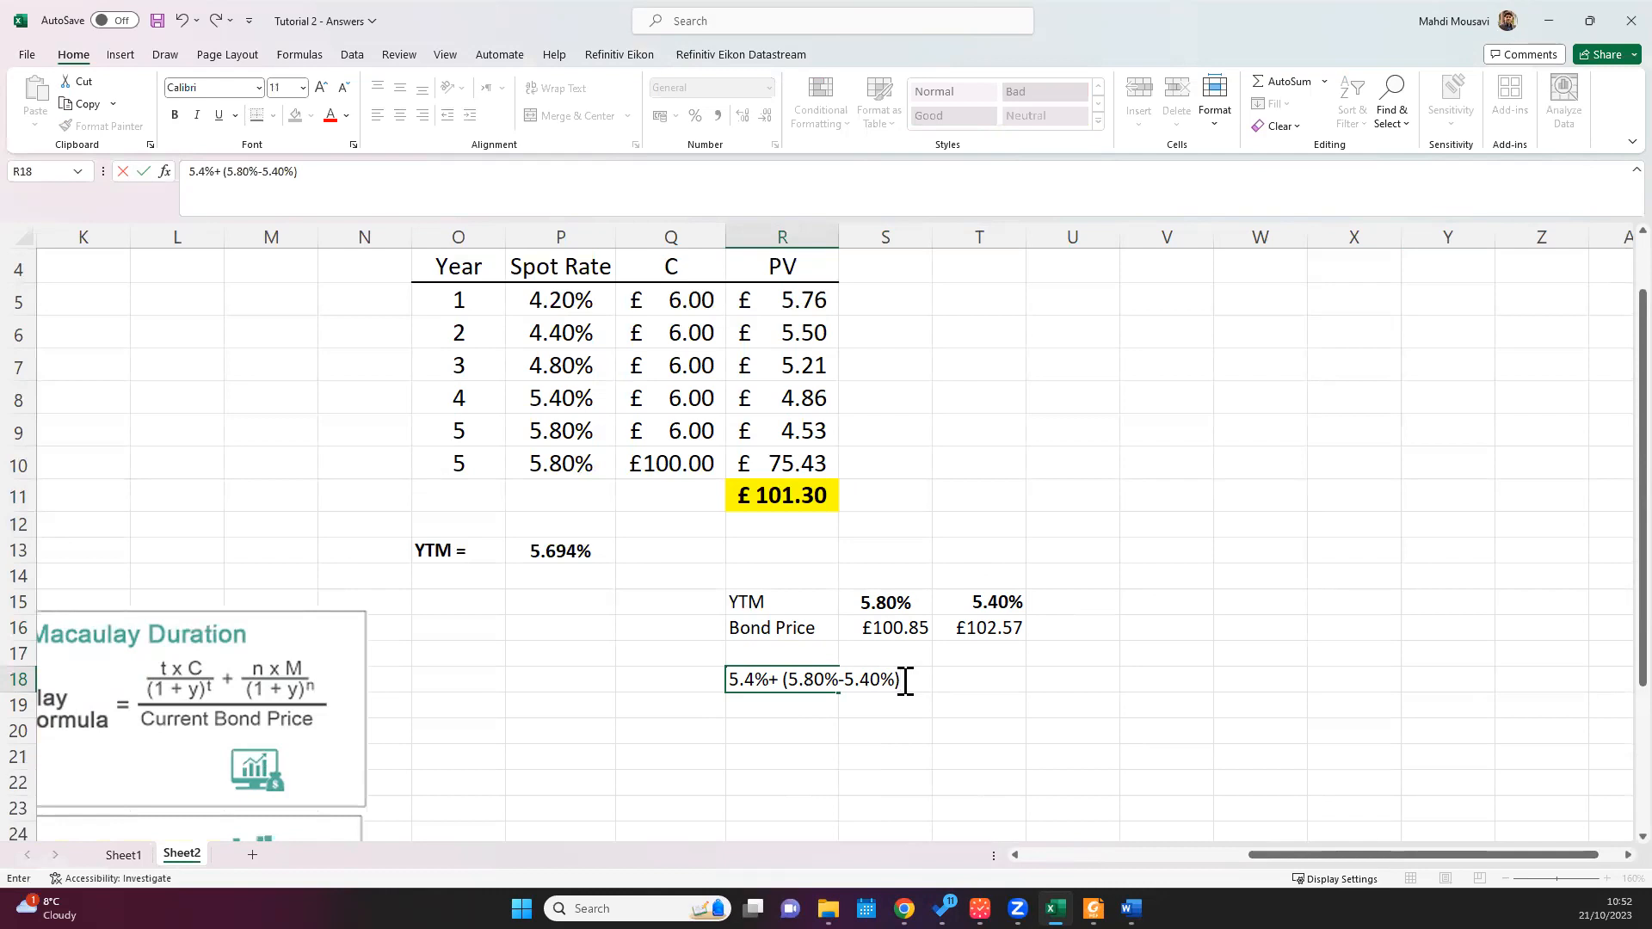
Step: Complete the expression in R18 with * (102.57 - 101.30)/(102.57 - 100.85) and start a formula in R20
text((102.57)
text(- 10)
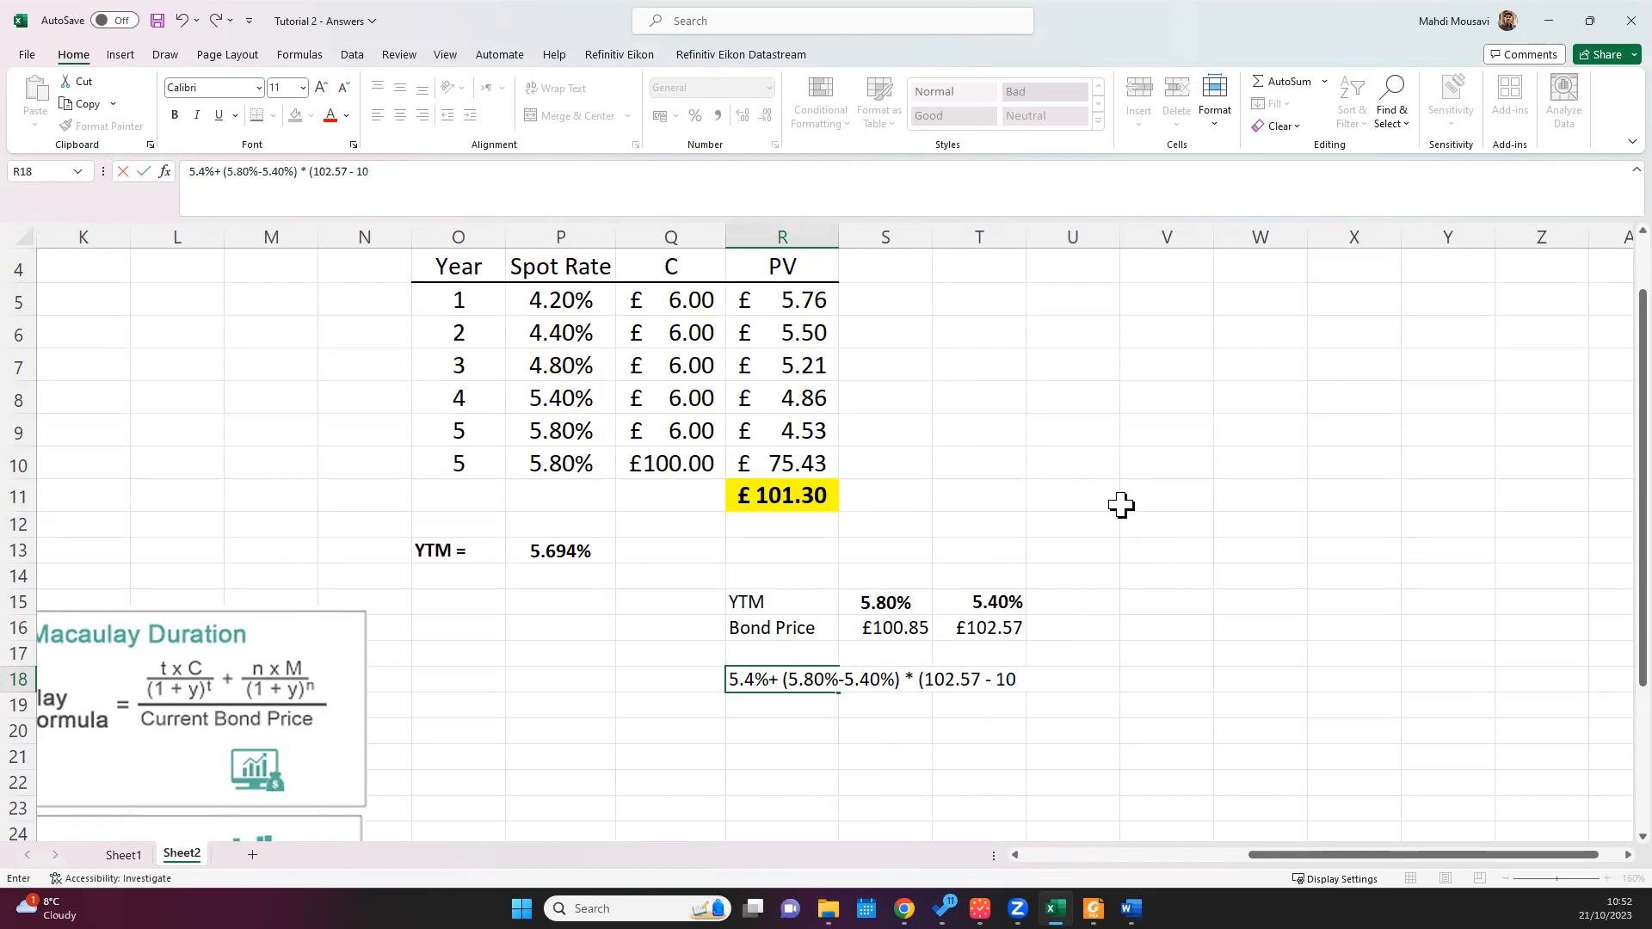
text(1.30)/(102.57)
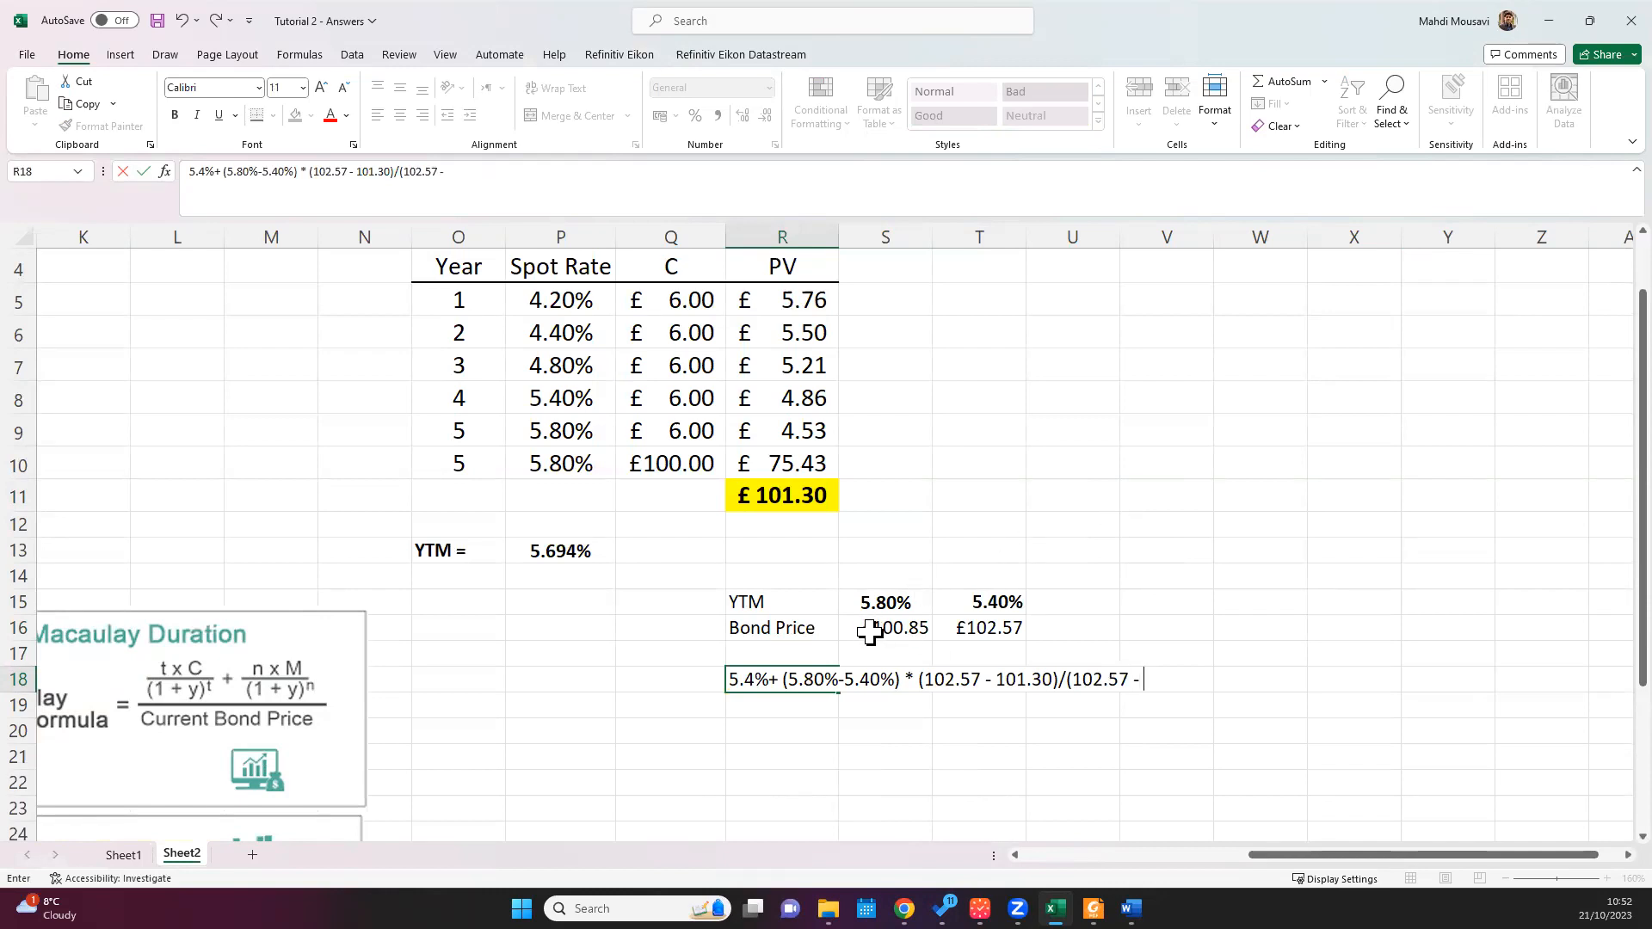
text( - 100.85))
click(770, 733)
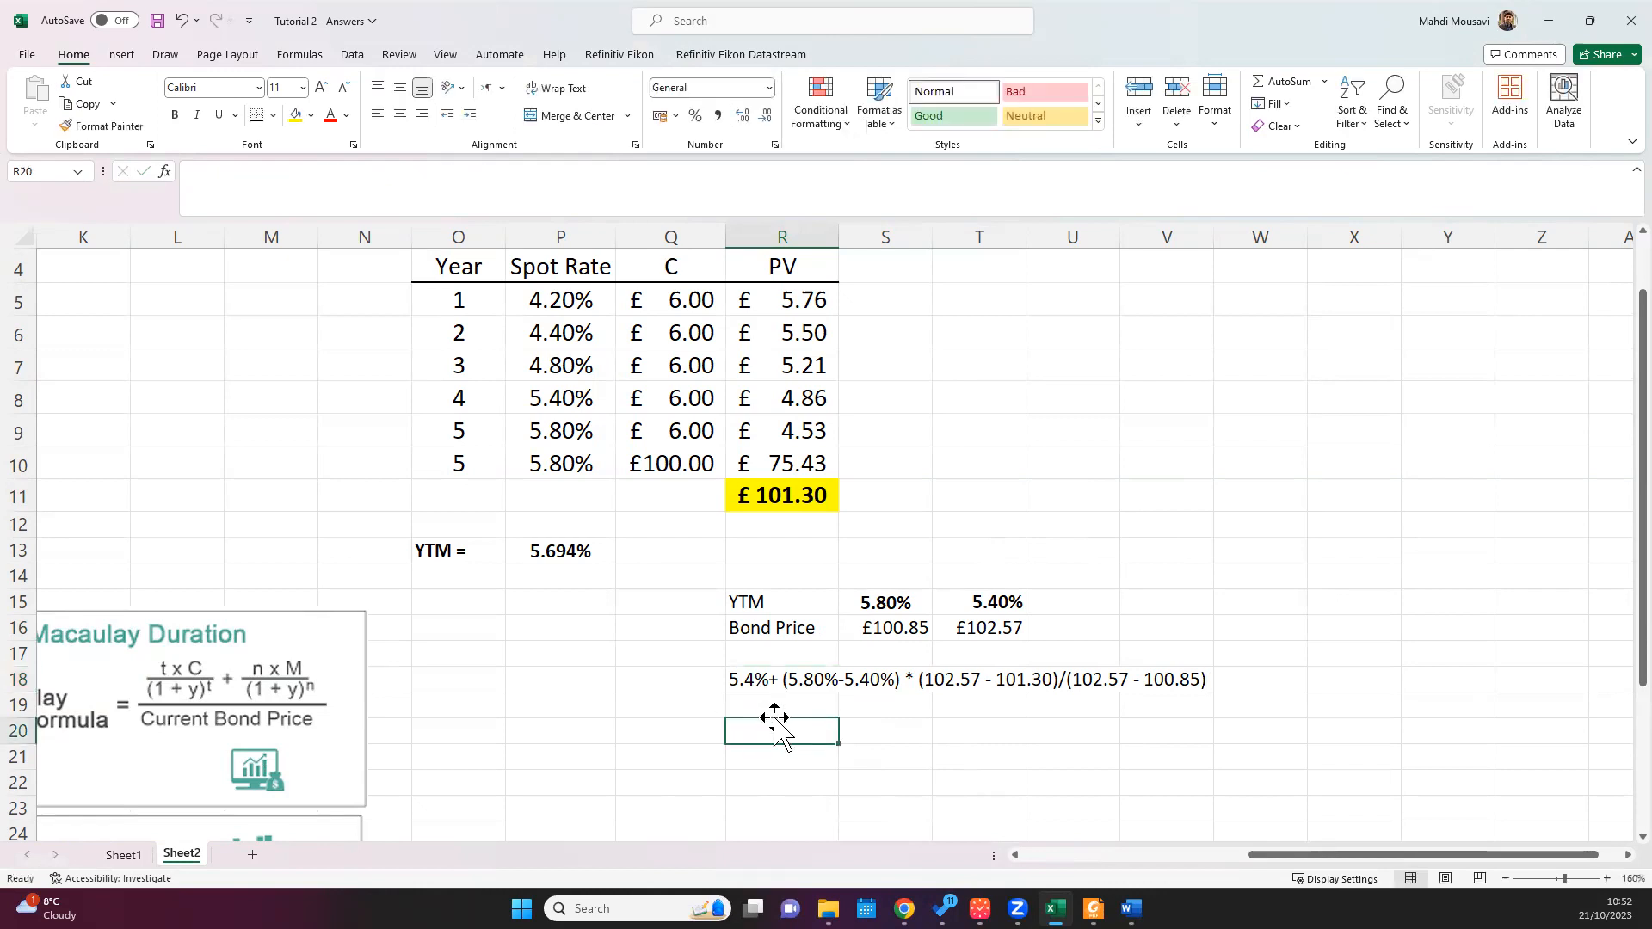
text(=)
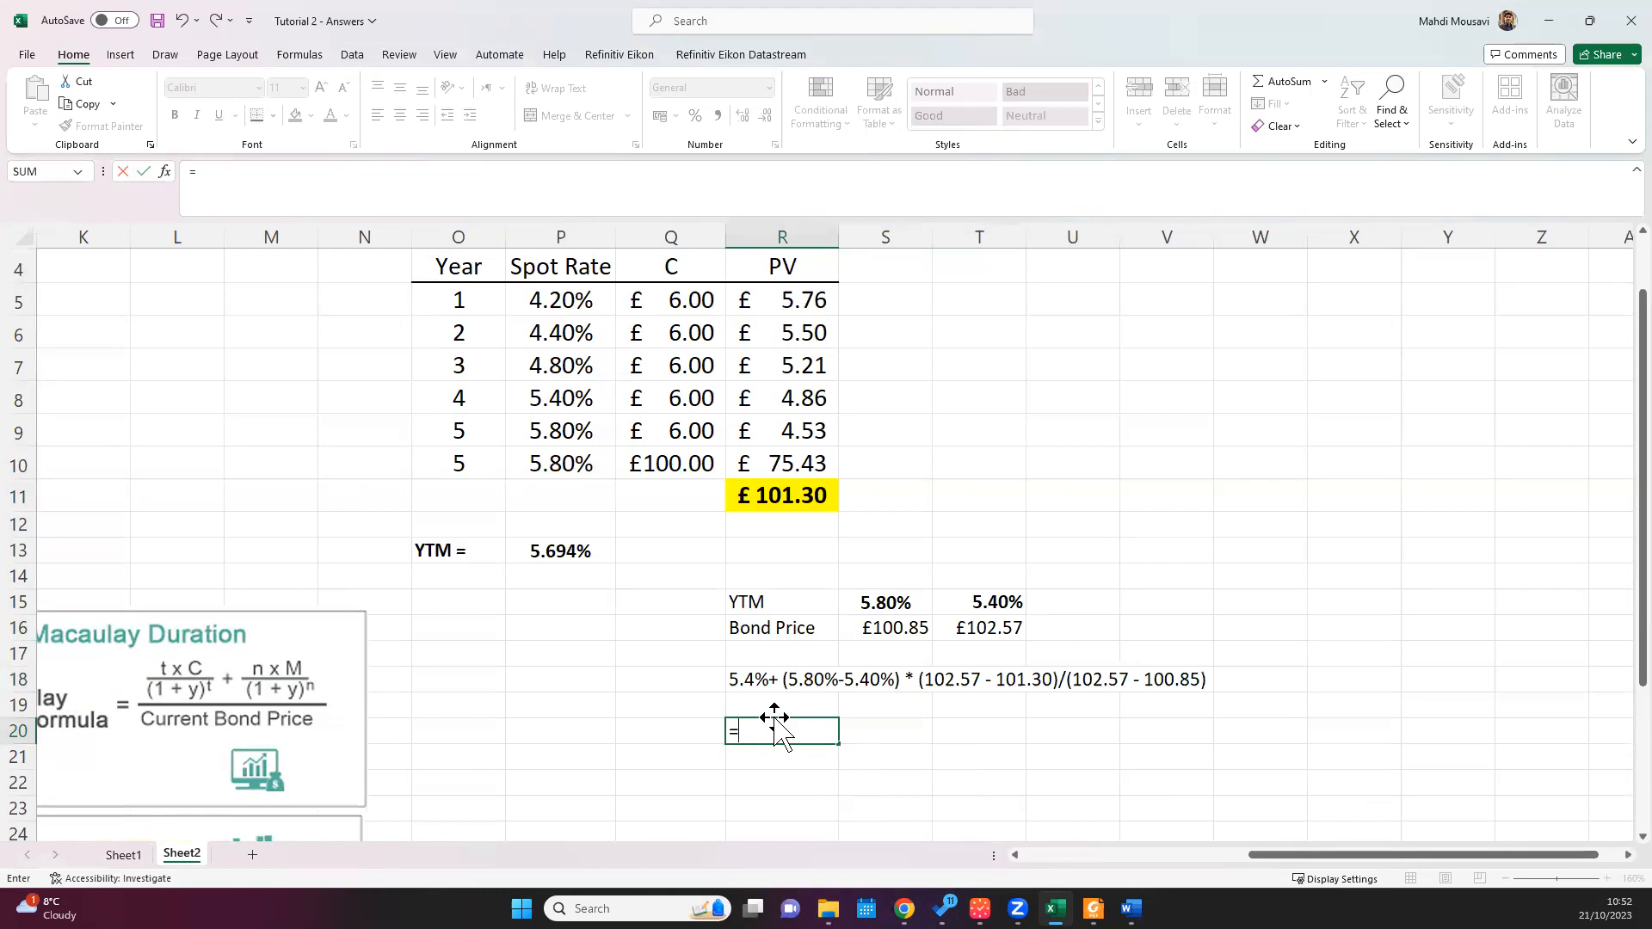
text(5.4% + (5.80)
key(BackSpace)
key(BackSpace)
key(BackSpace)
key(BackSpace)
key(BackSpace)
key(BackSpace)
key(BackSpace)
key(BackSpace)
key(BackSpace)
key(BackSpace)
key(BackSpace)
key(BackSpace)
Step: Build the first part of the R20 interpolation formula from the yield cells as =T15+(S15-T15)
click(996, 600)
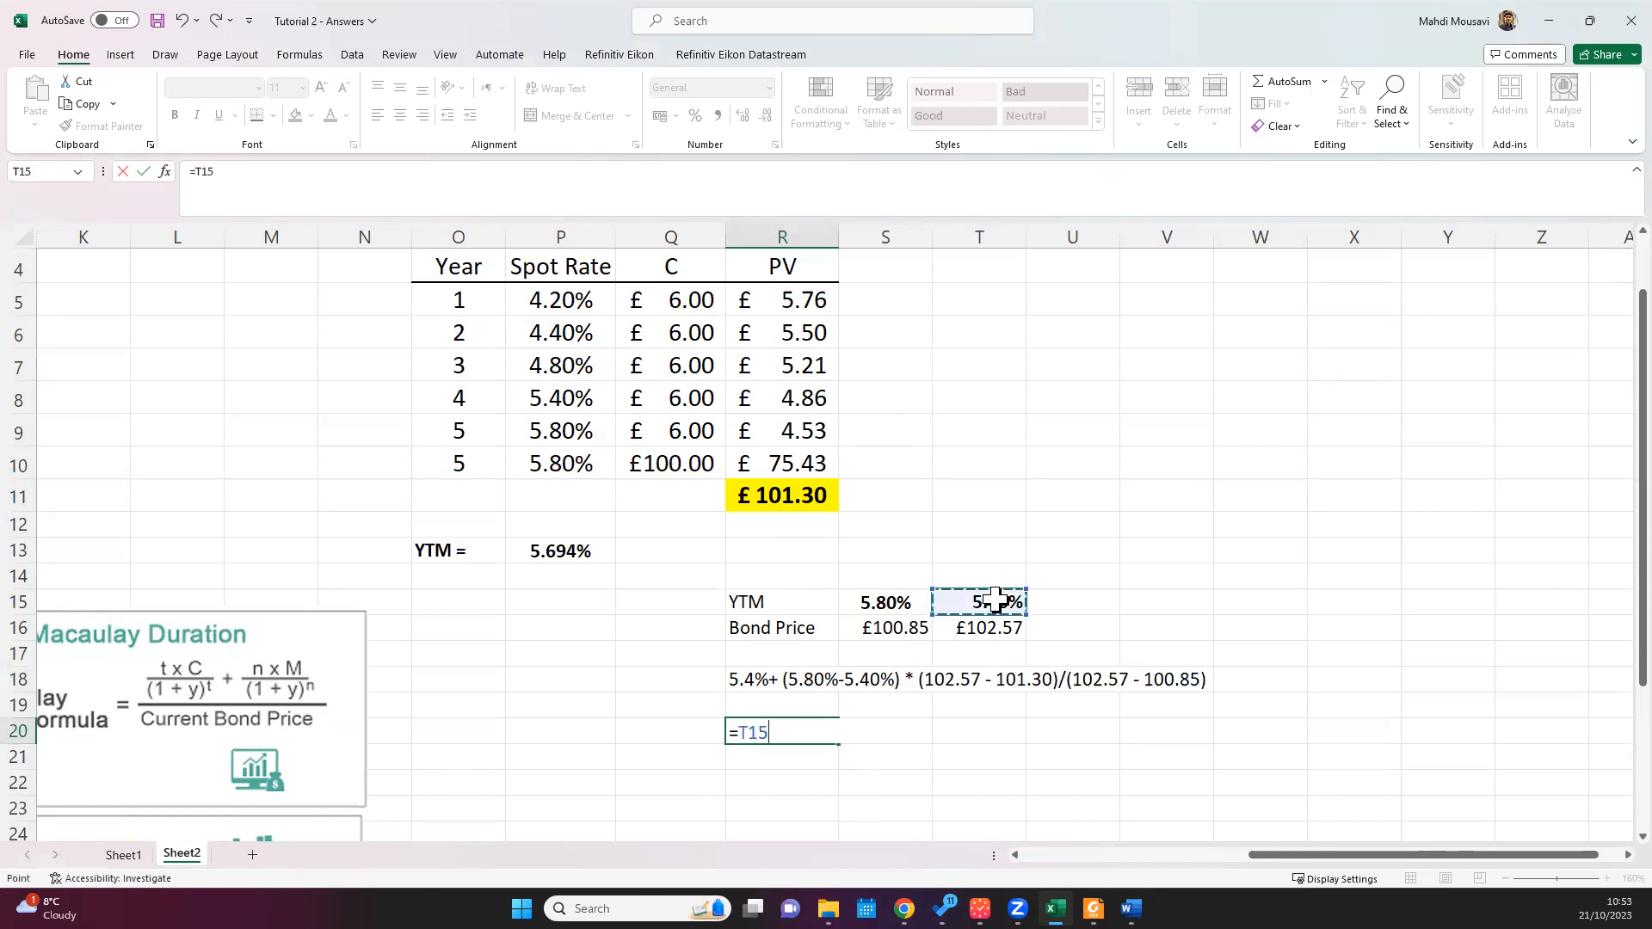
text(+)
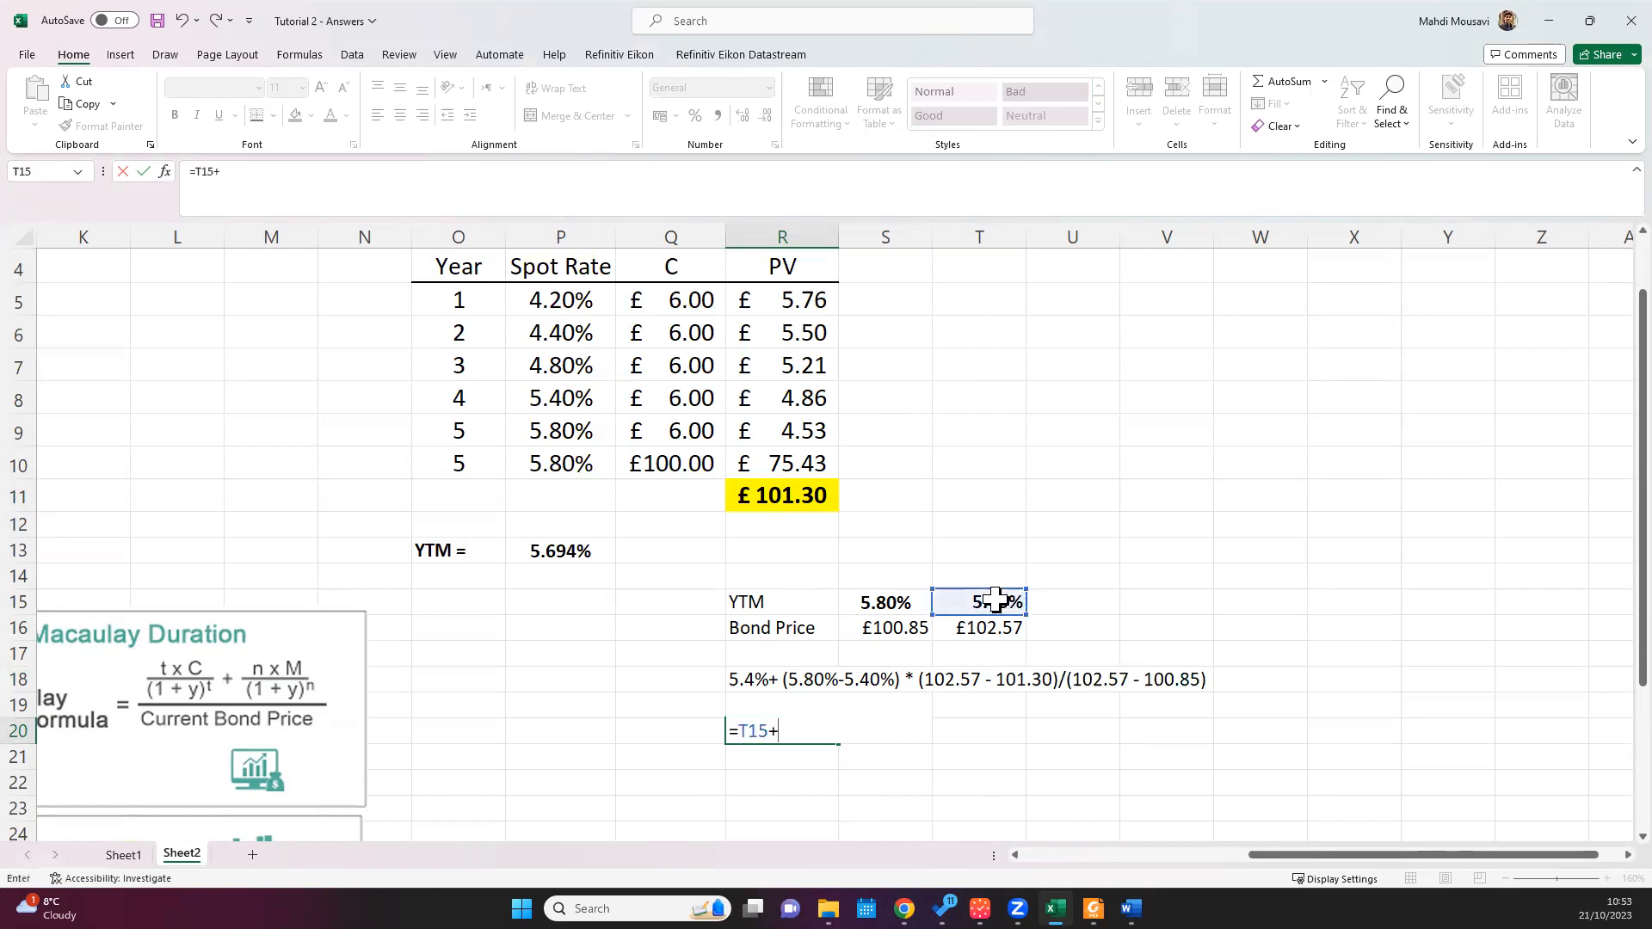
text( ()
click(884, 600)
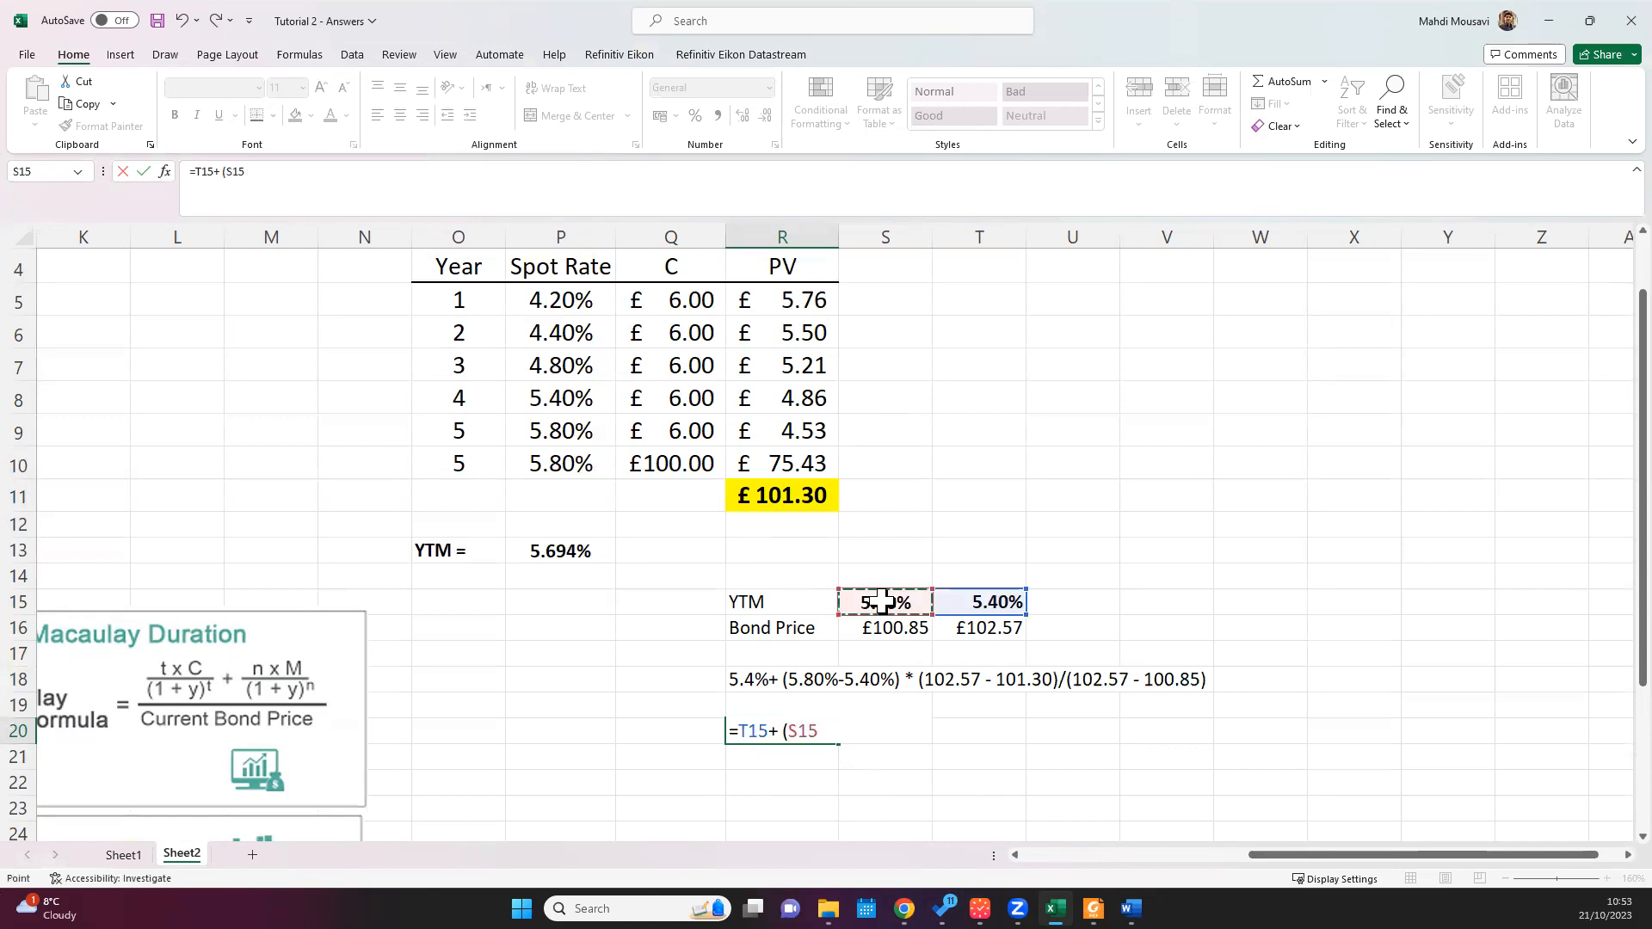
text(-)
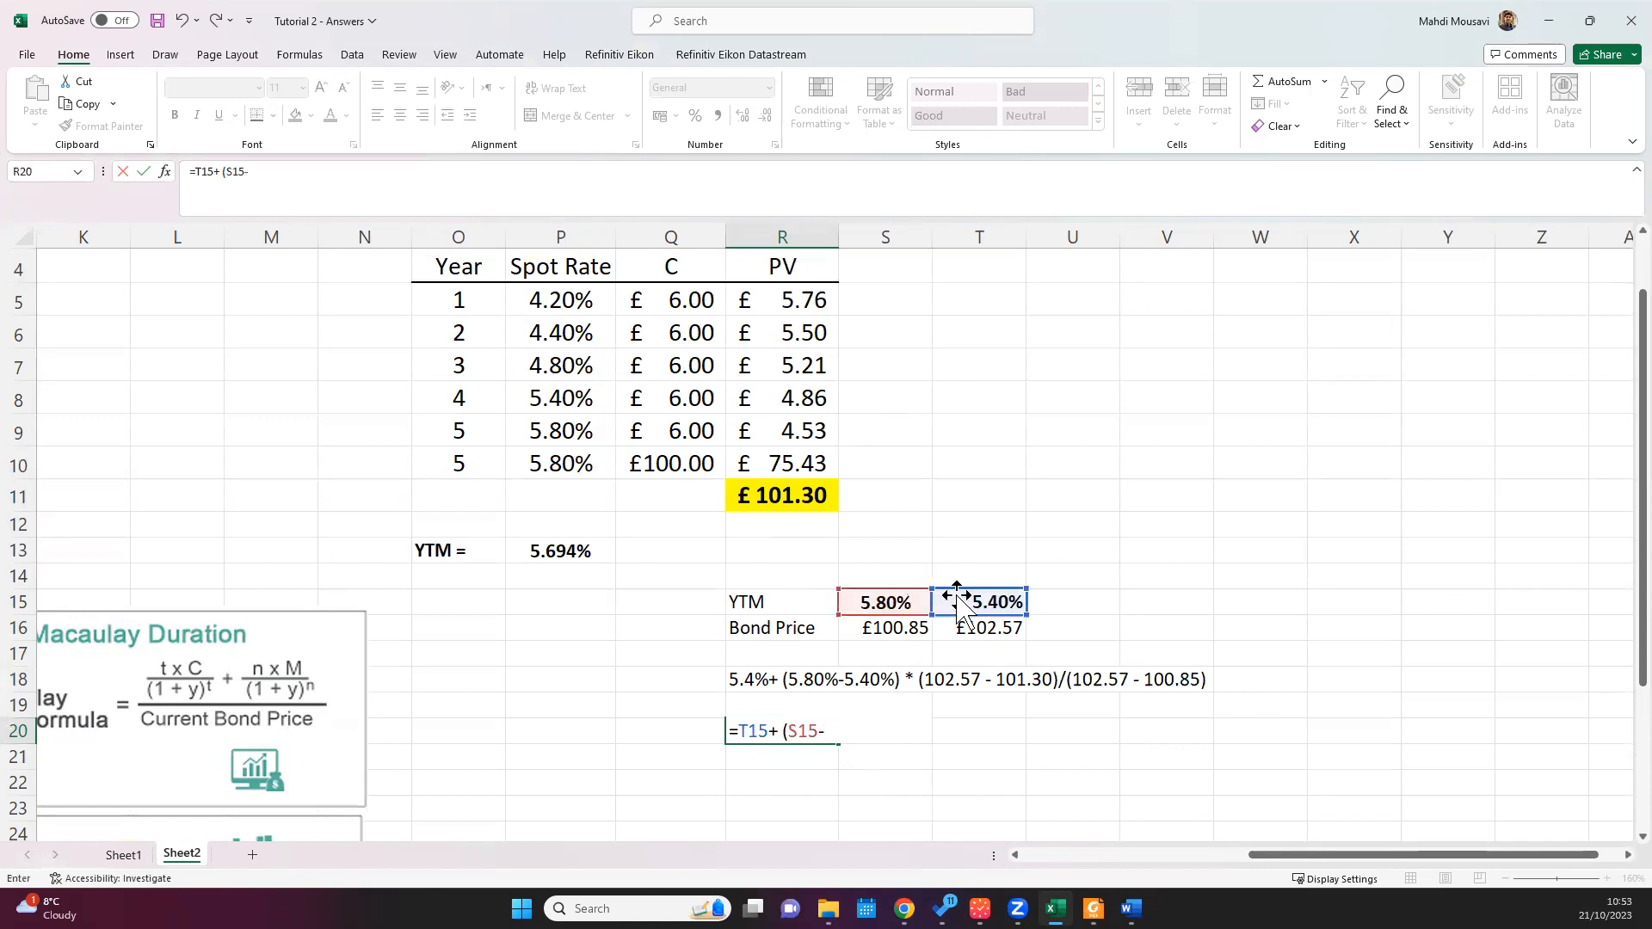
click(970, 603)
text()* ()
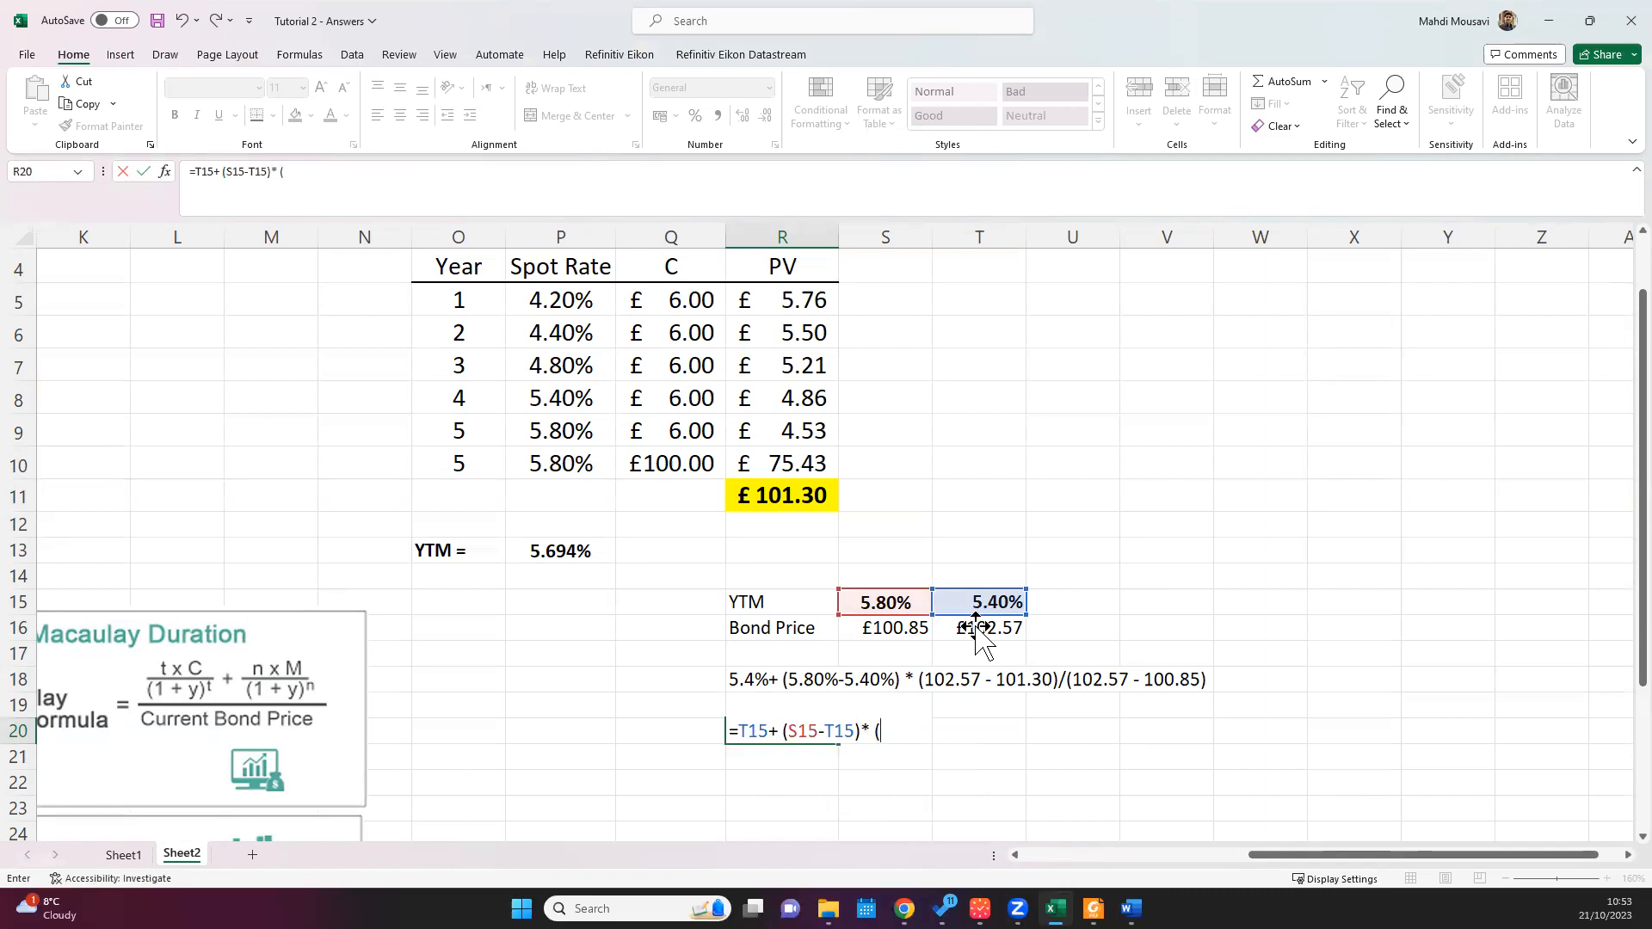
Step: Finish the R20 formula by multiplying the yield difference by the price ratio (T16-R11)/(T16-S16)
click(979, 629)
text(-)
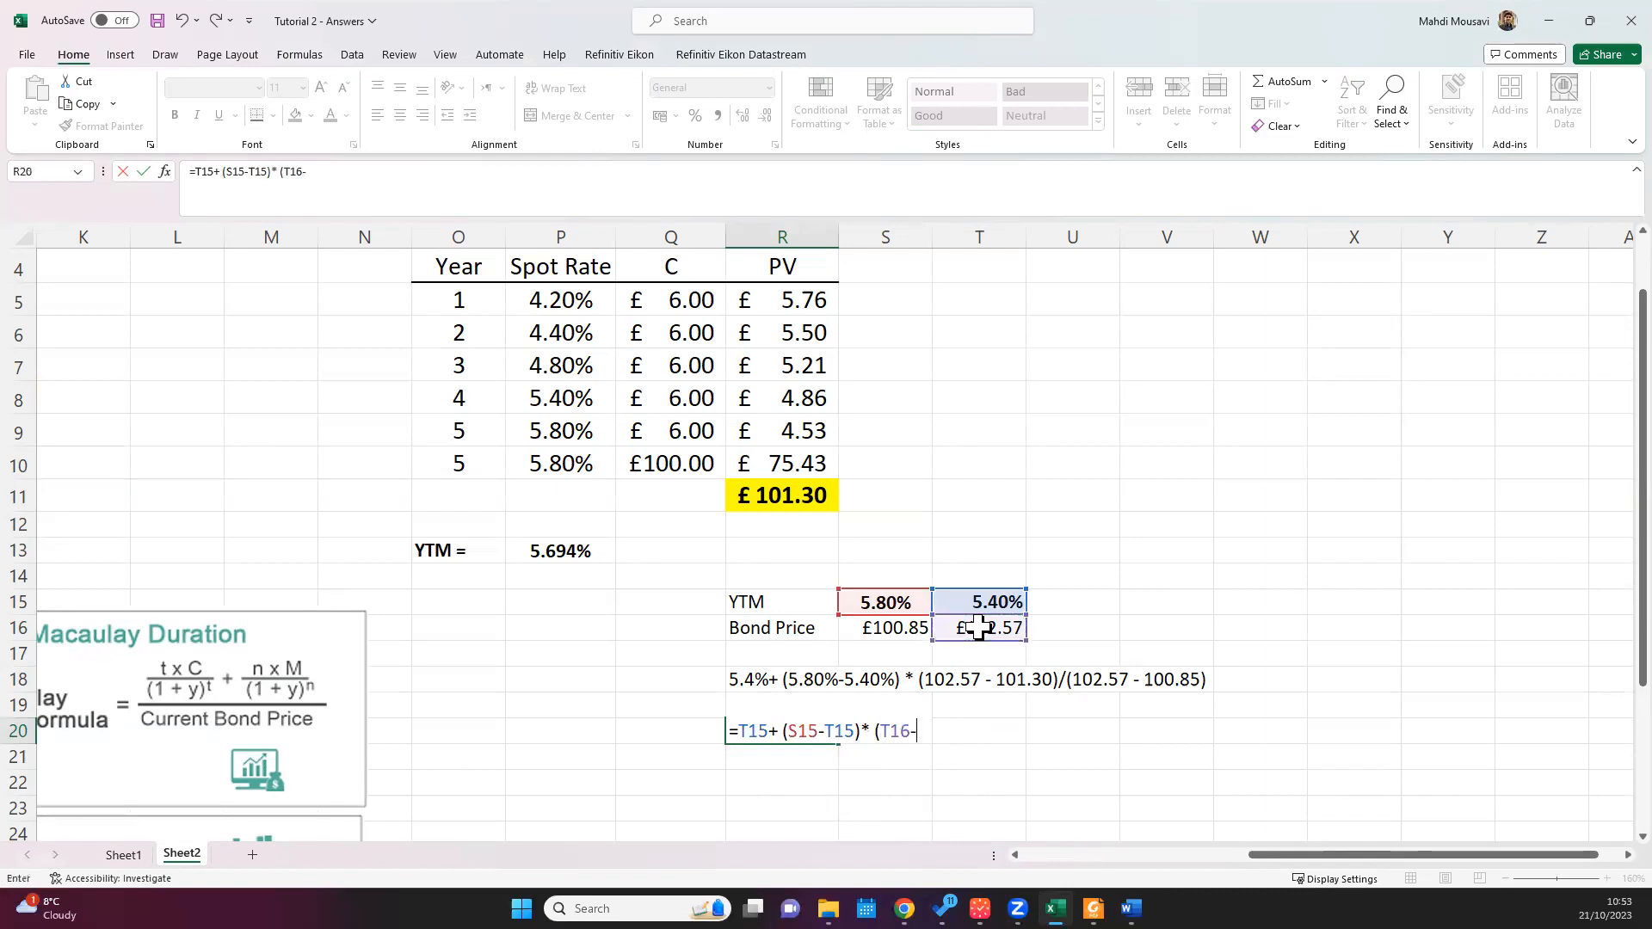
click(802, 496)
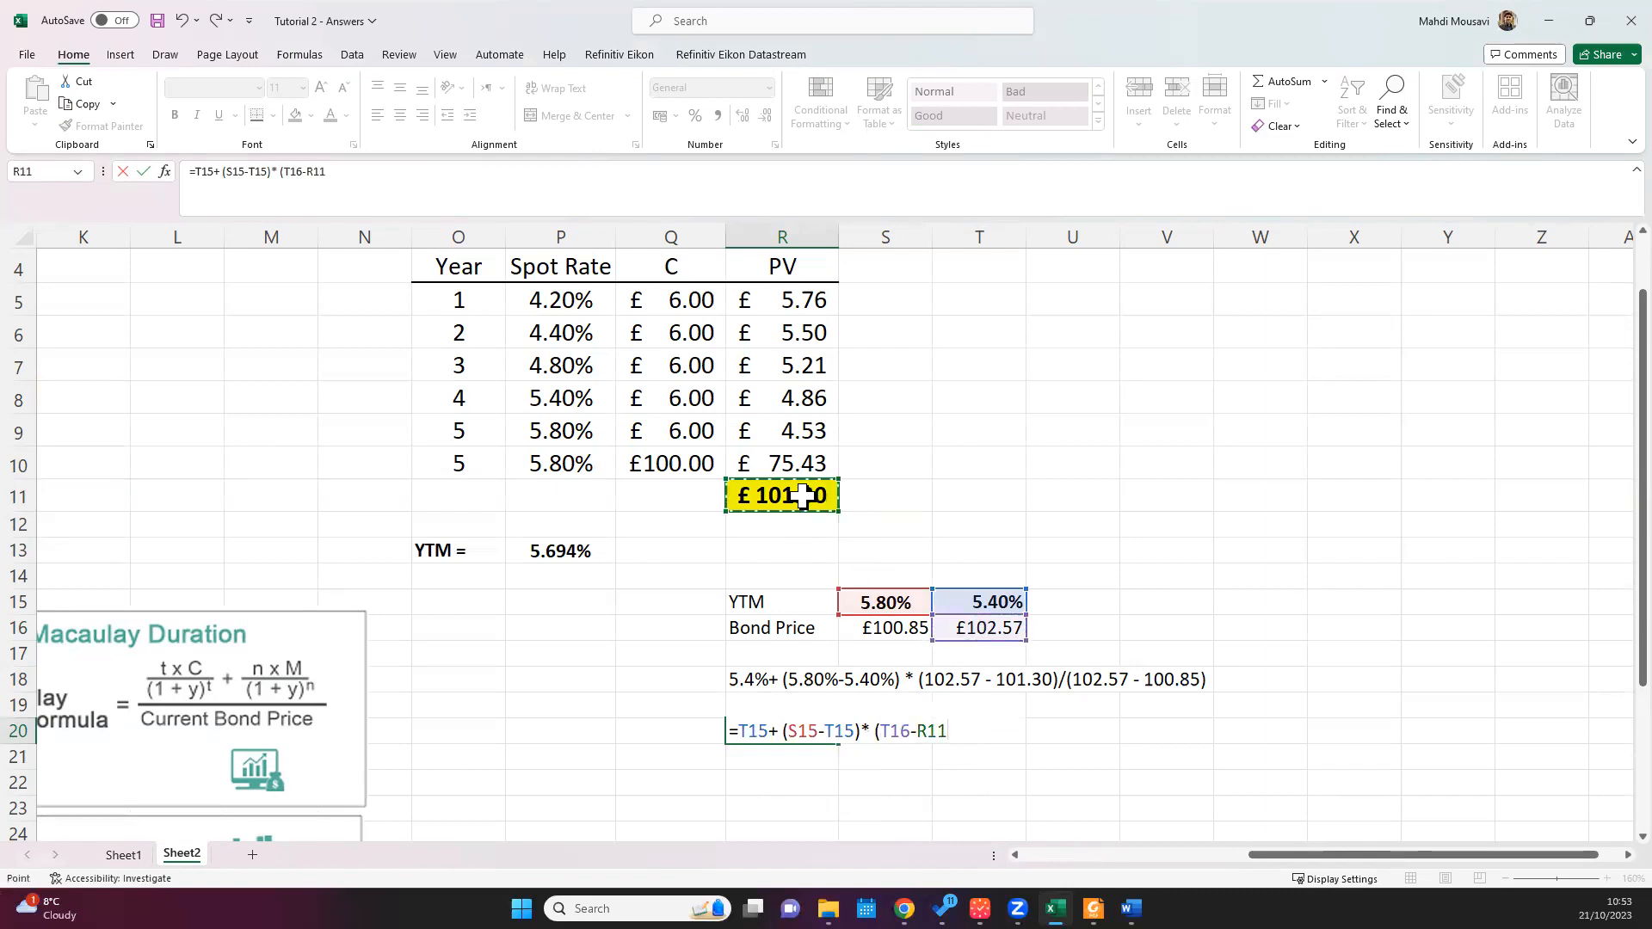
text())
click(992, 631)
key(BackSpace)
key(BackSpace)
key(BackSpace)
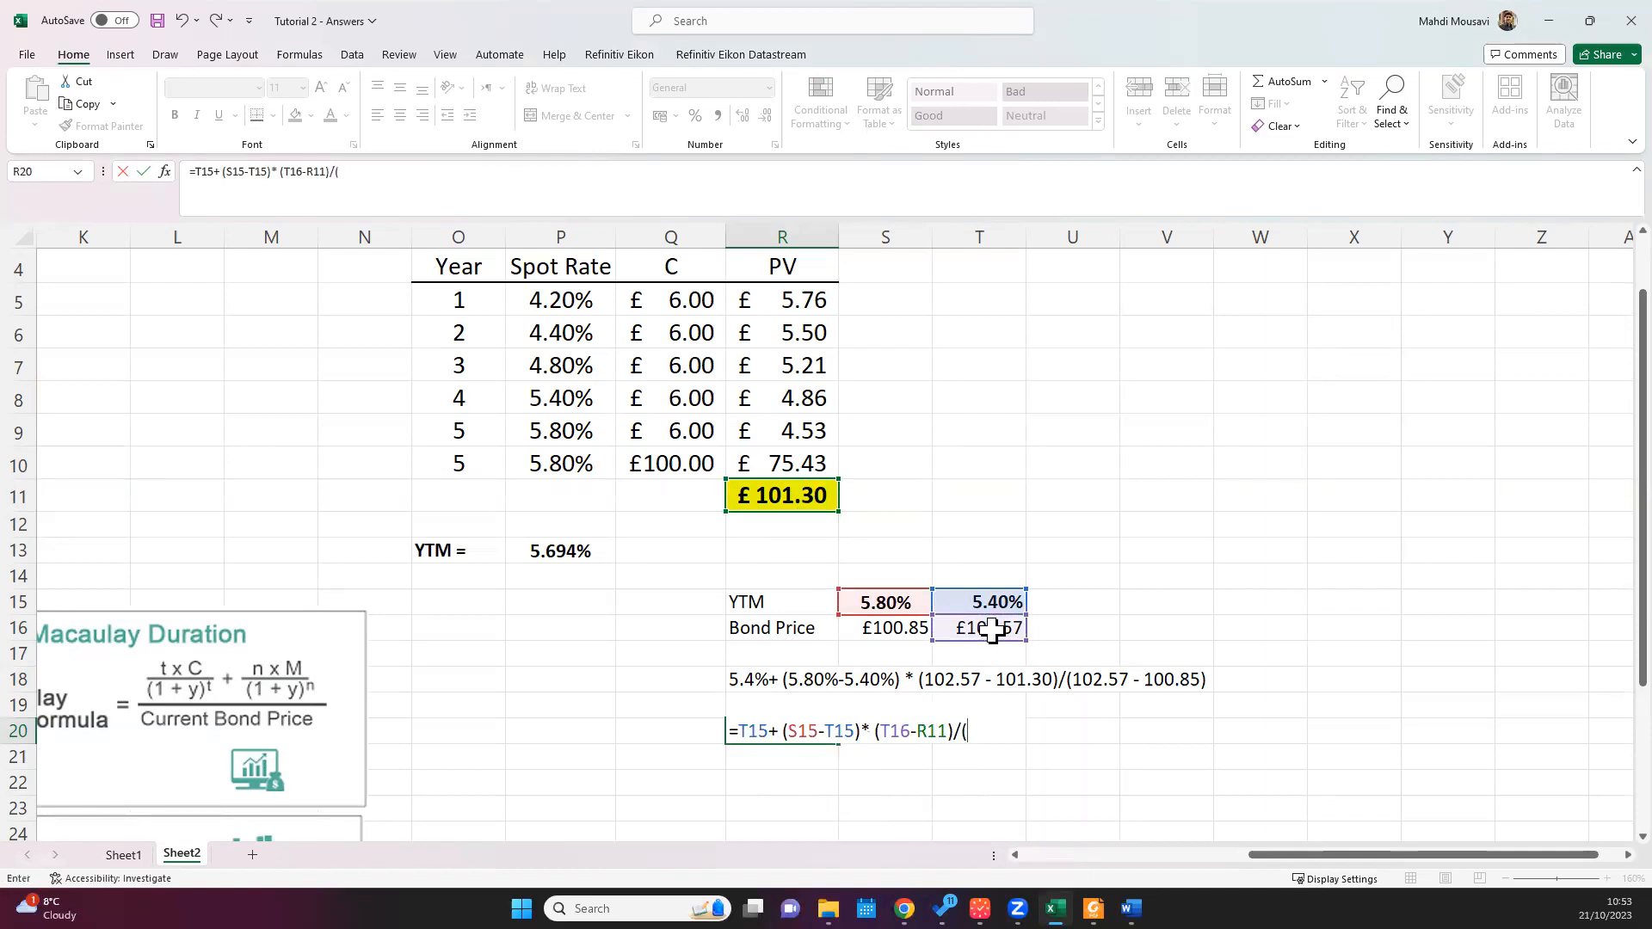
click(992, 630)
text(-)
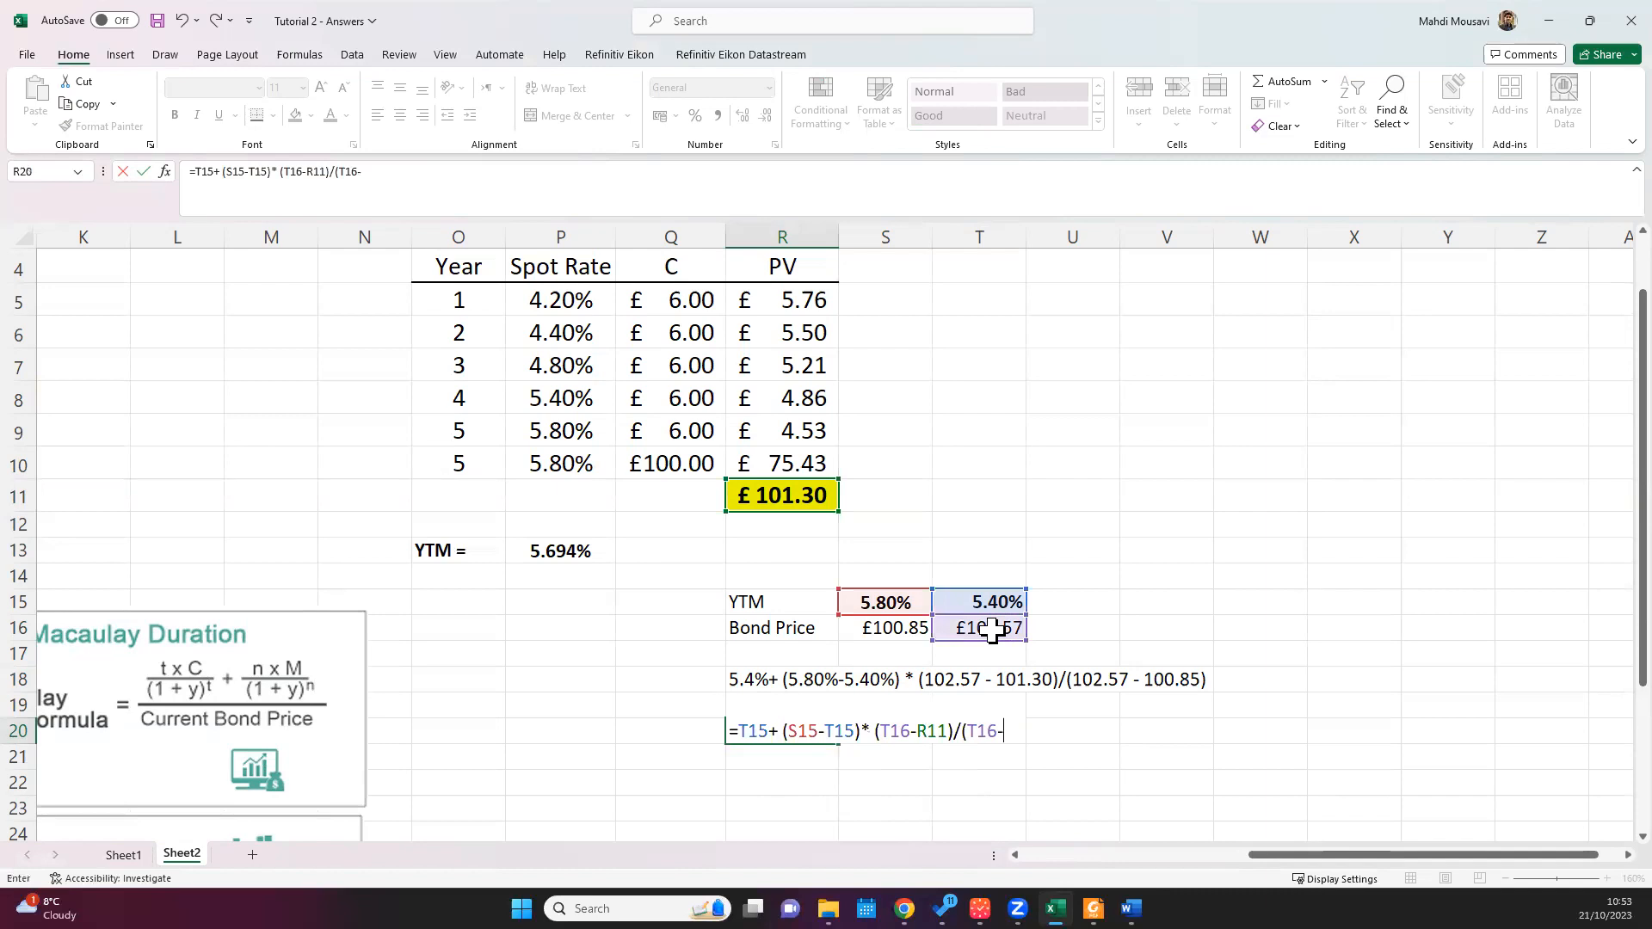
click(896, 631)
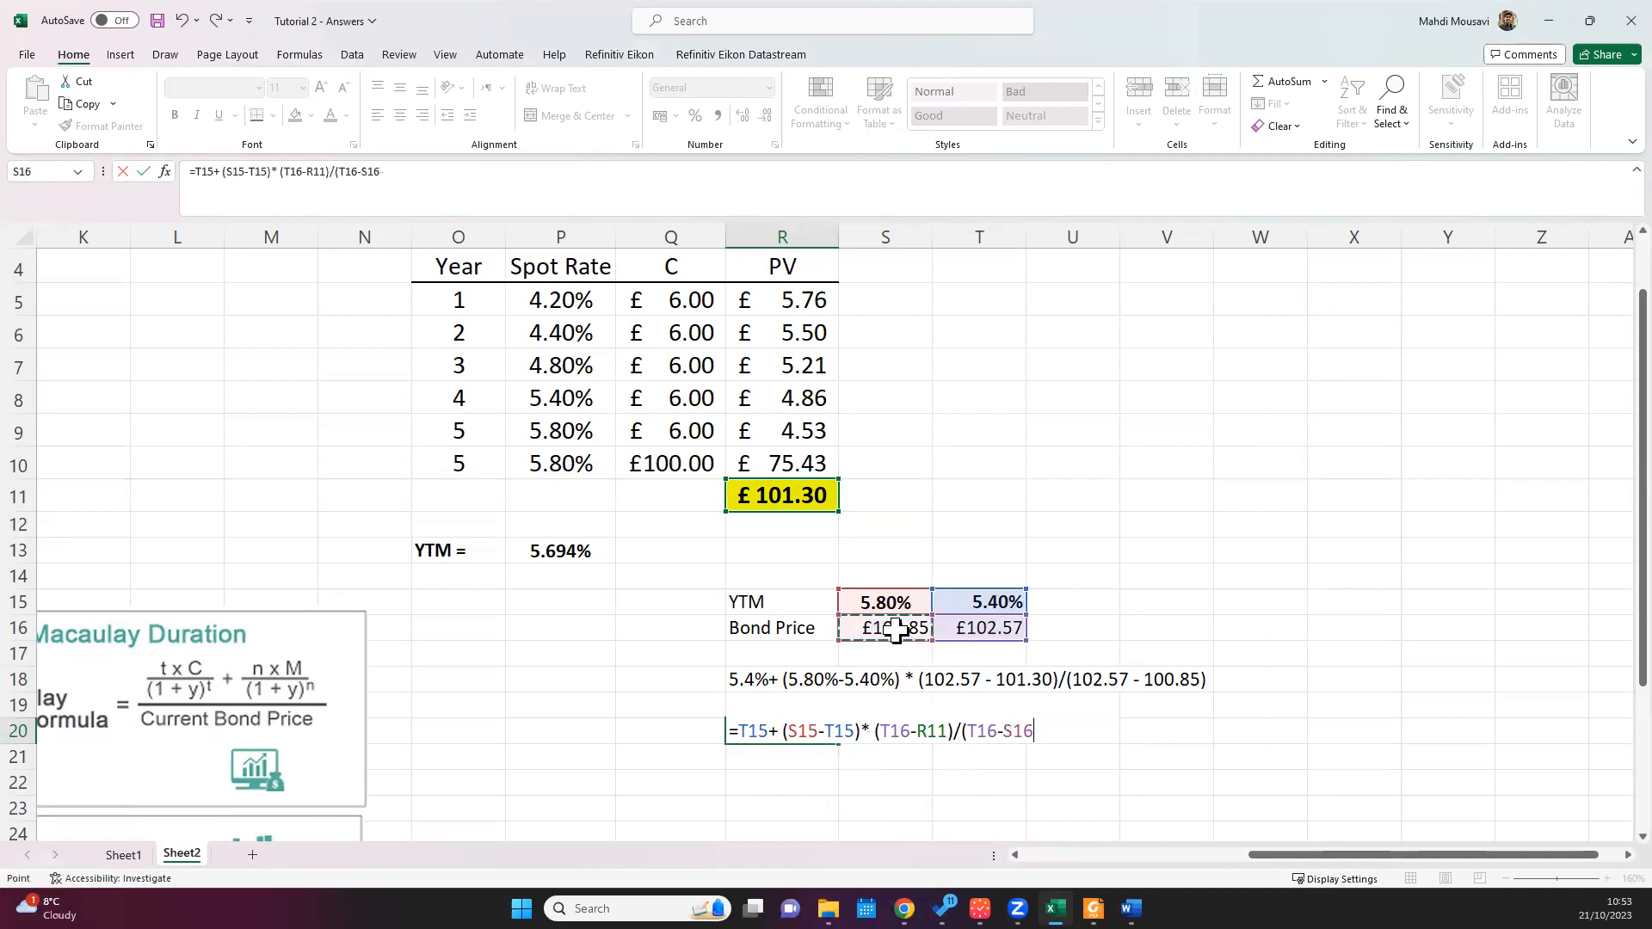
text())
key(Return)
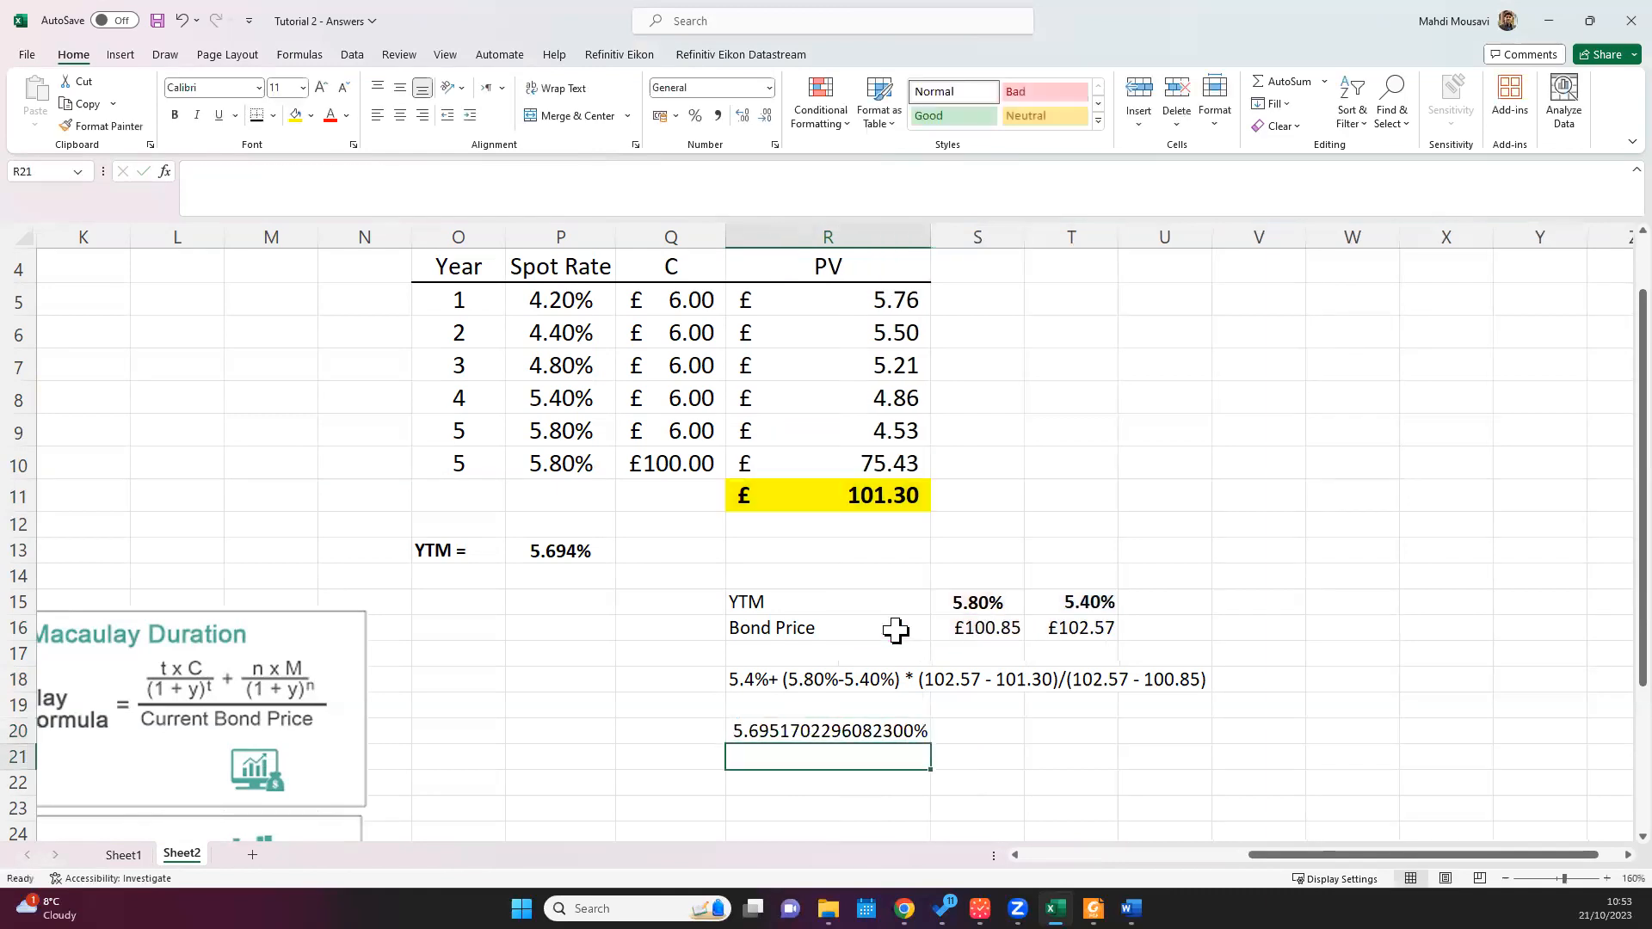
Step: Reduce the interpolated yield in R20 to five decimal places
click(802, 730)
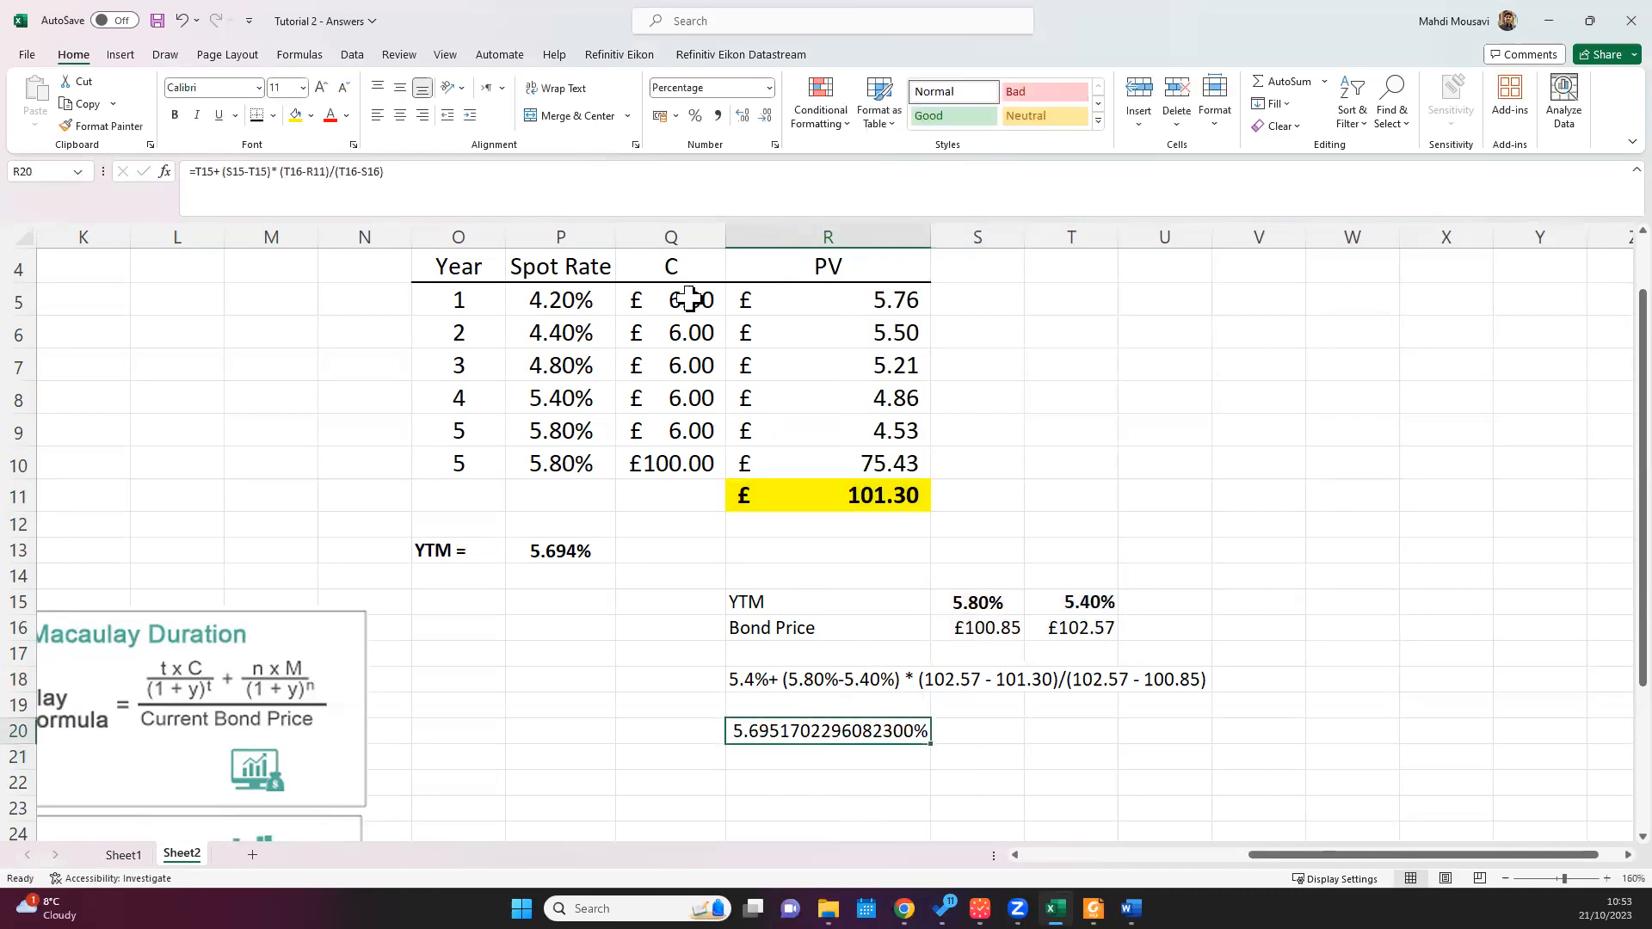
click(766, 115)
click(766, 115)
click(766, 115)
click(766, 116)
click(766, 115)
click(766, 116)
click(766, 115)
click(766, 115)
click(766, 115)
click(766, 115)
click(766, 116)
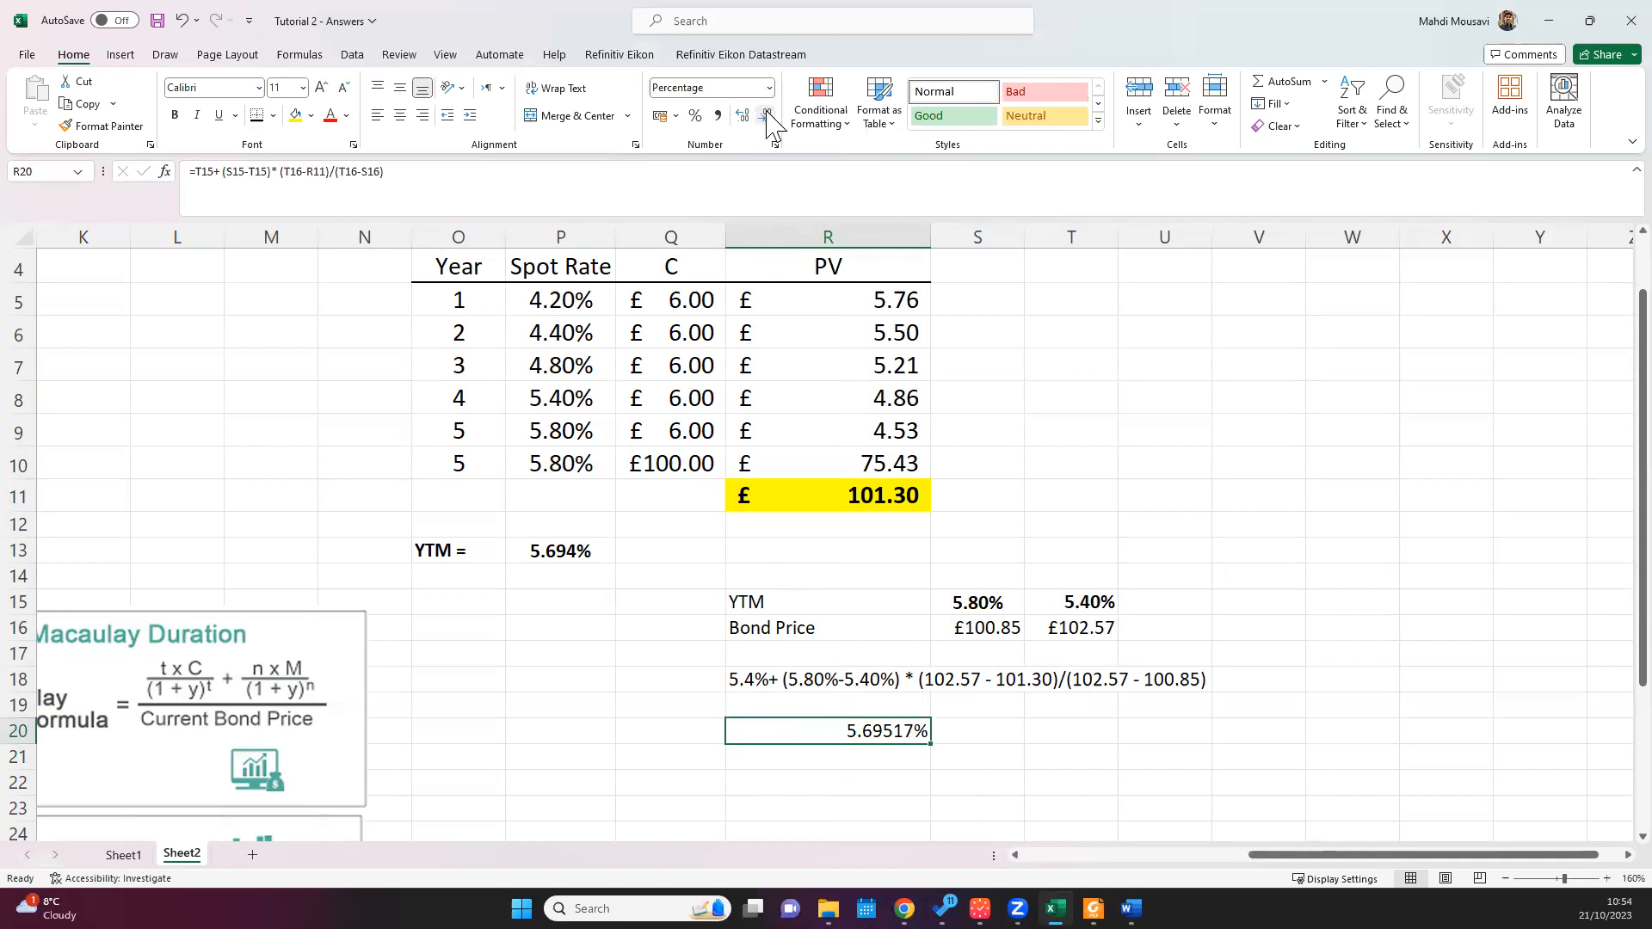
Step: Narrow column R to about the width of column Q
double_click(936, 227)
drag(1218, 241, 841, 221)
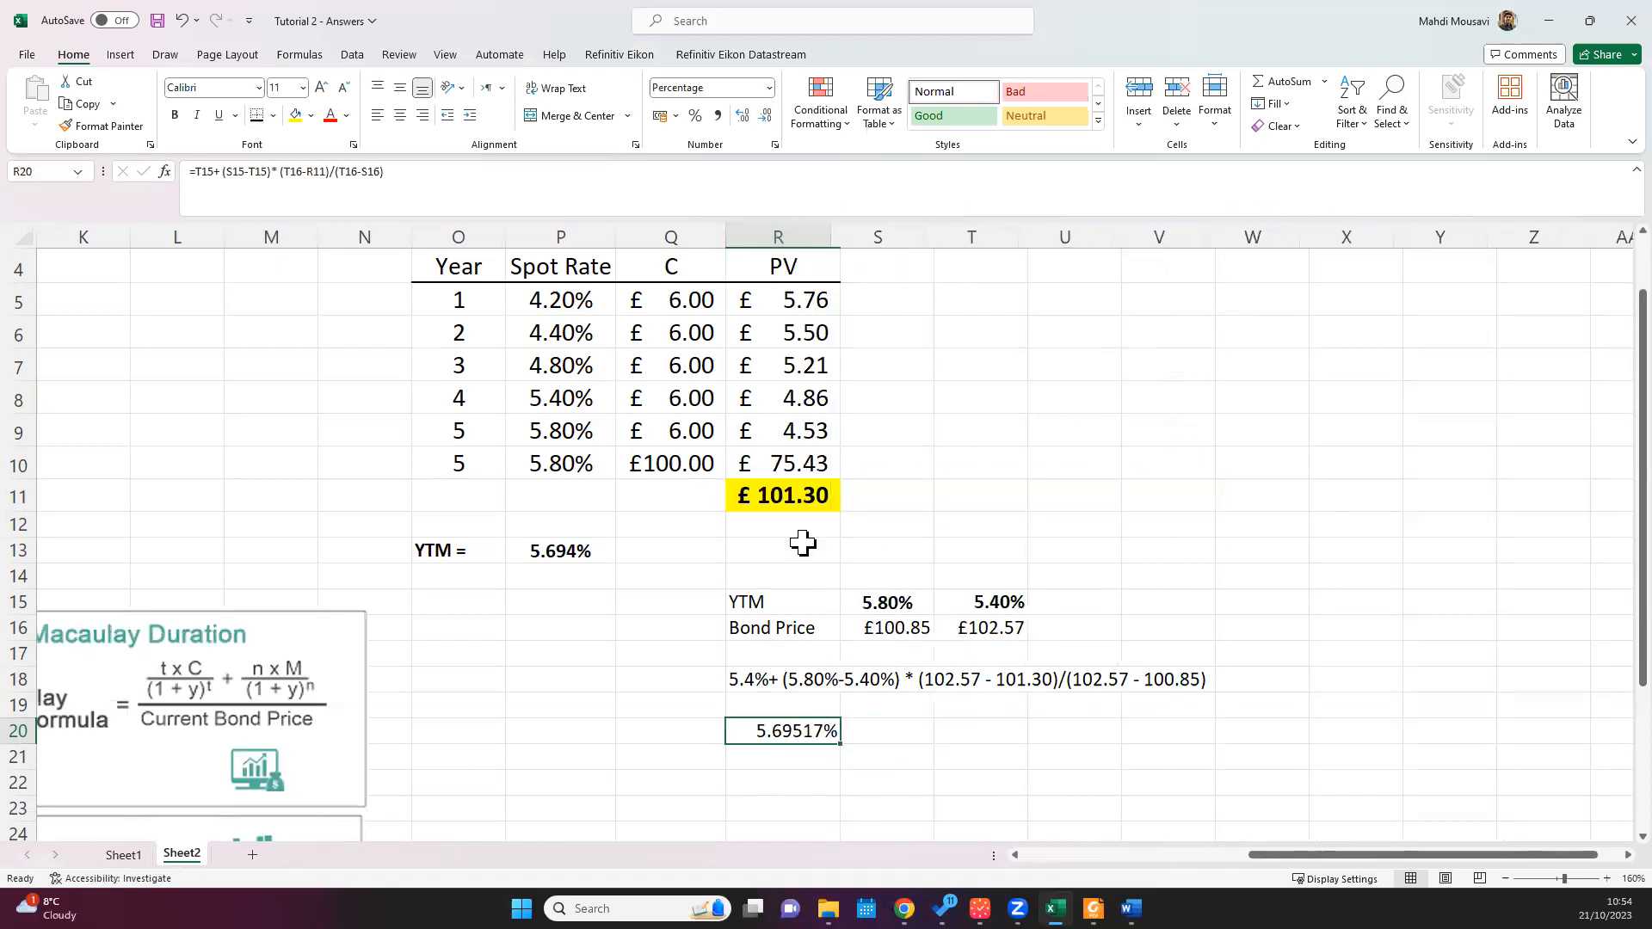
click(688, 738)
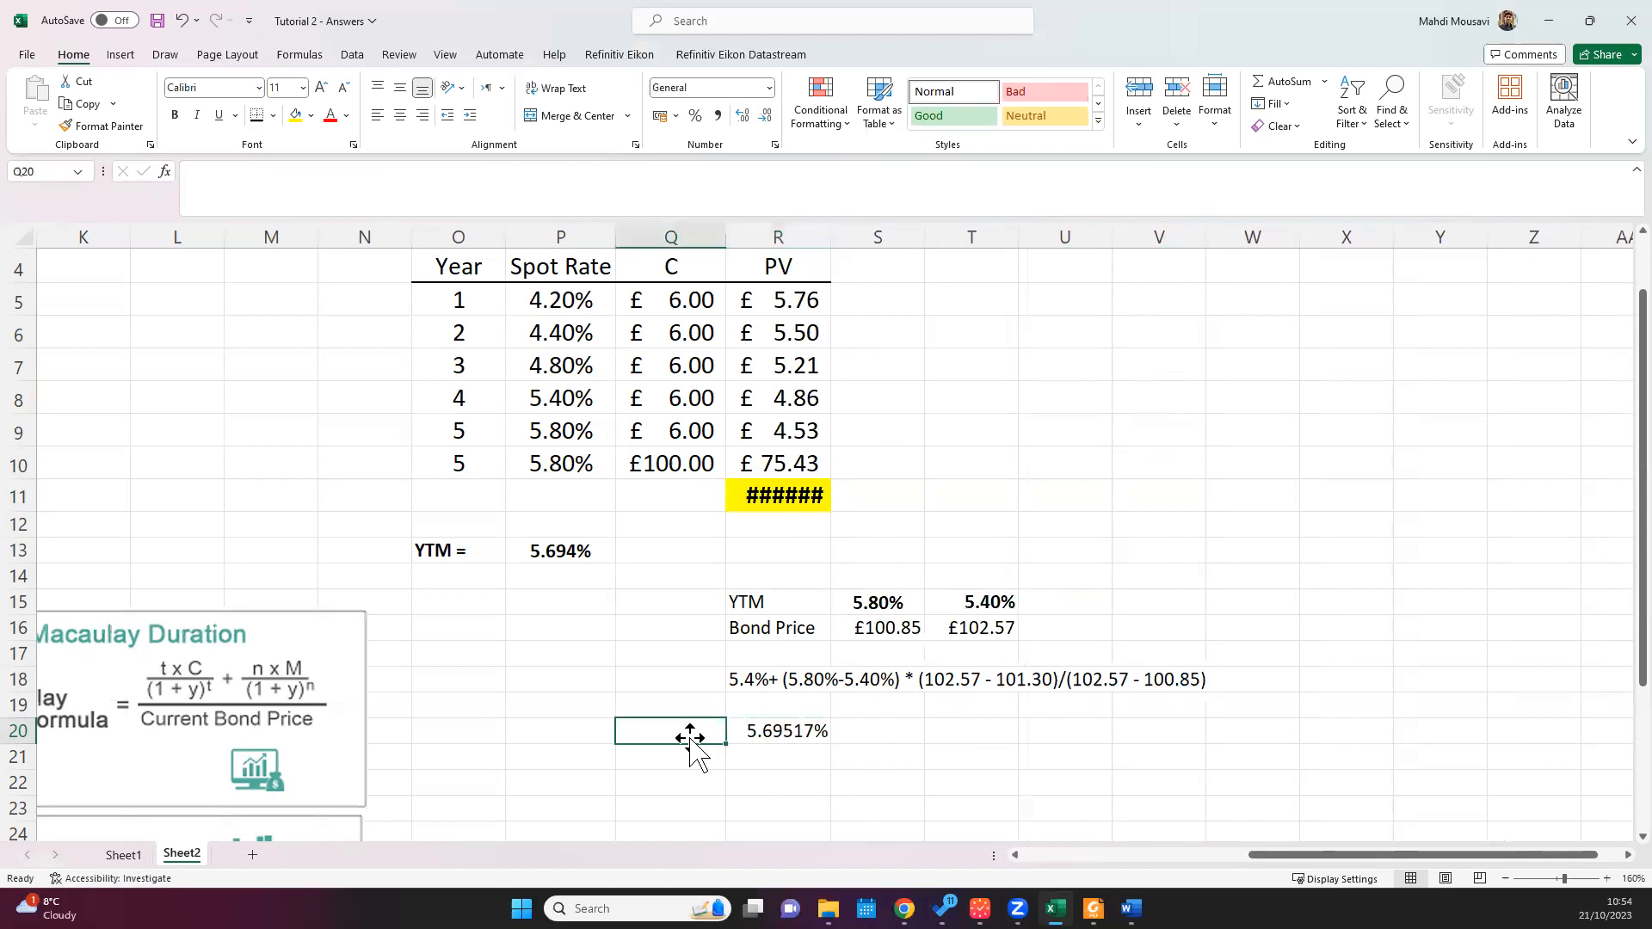
Step: Label the interpolated yield with YTM= in Q20 and widen column R enough to fit the bond price in R11
text(YTM=)
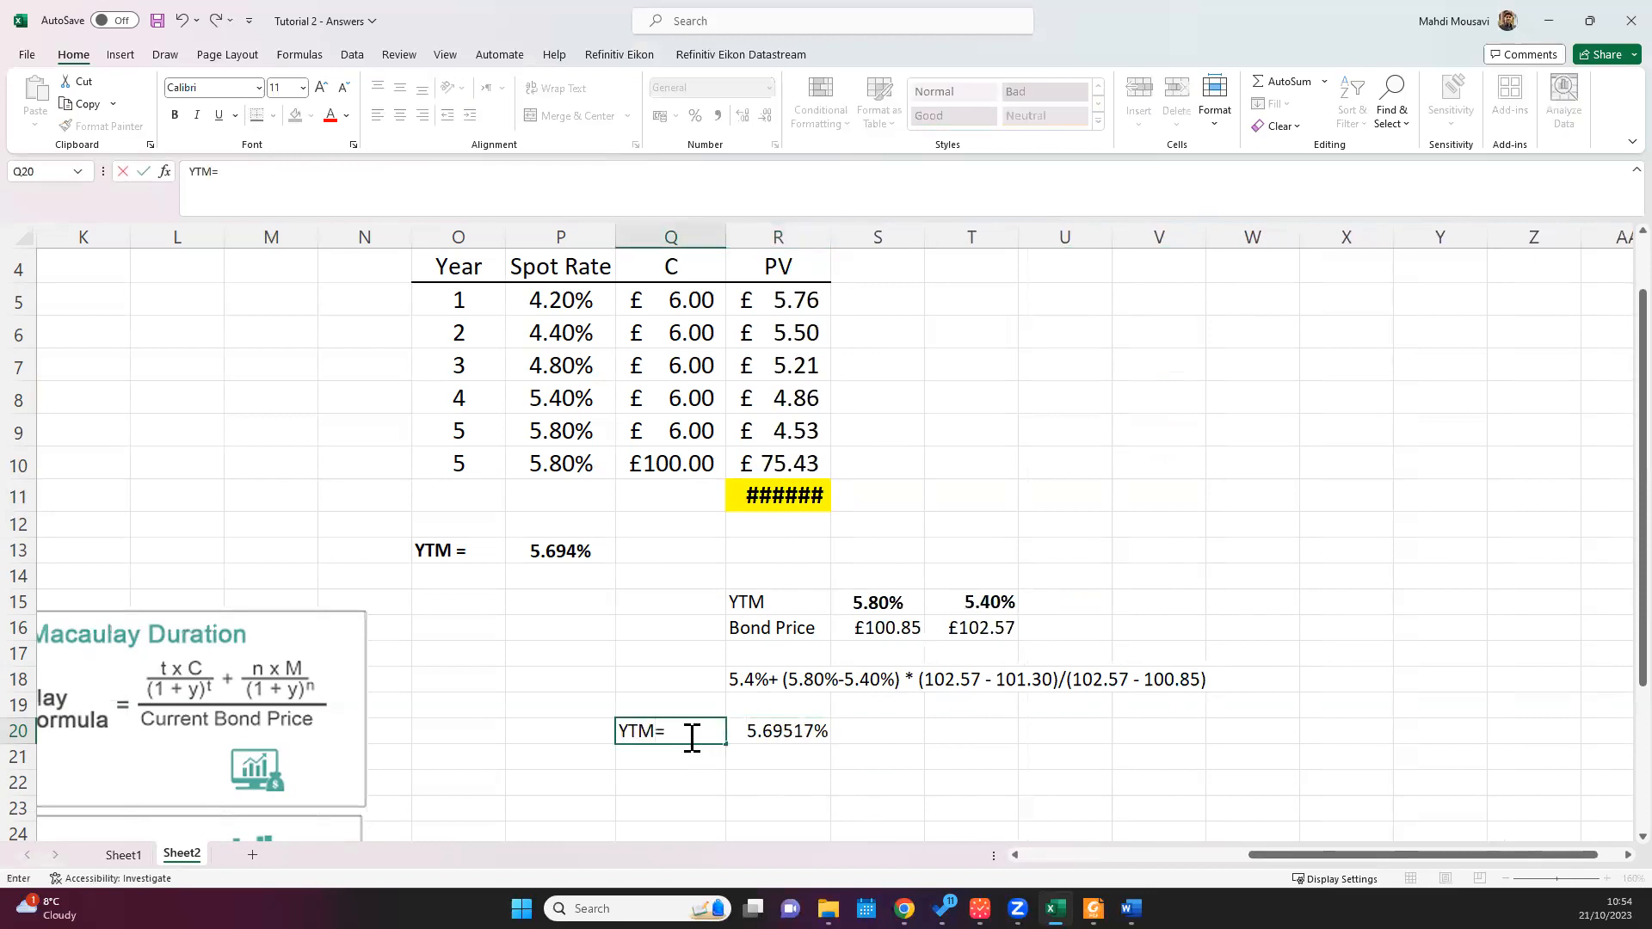
click(928, 779)
click(772, 730)
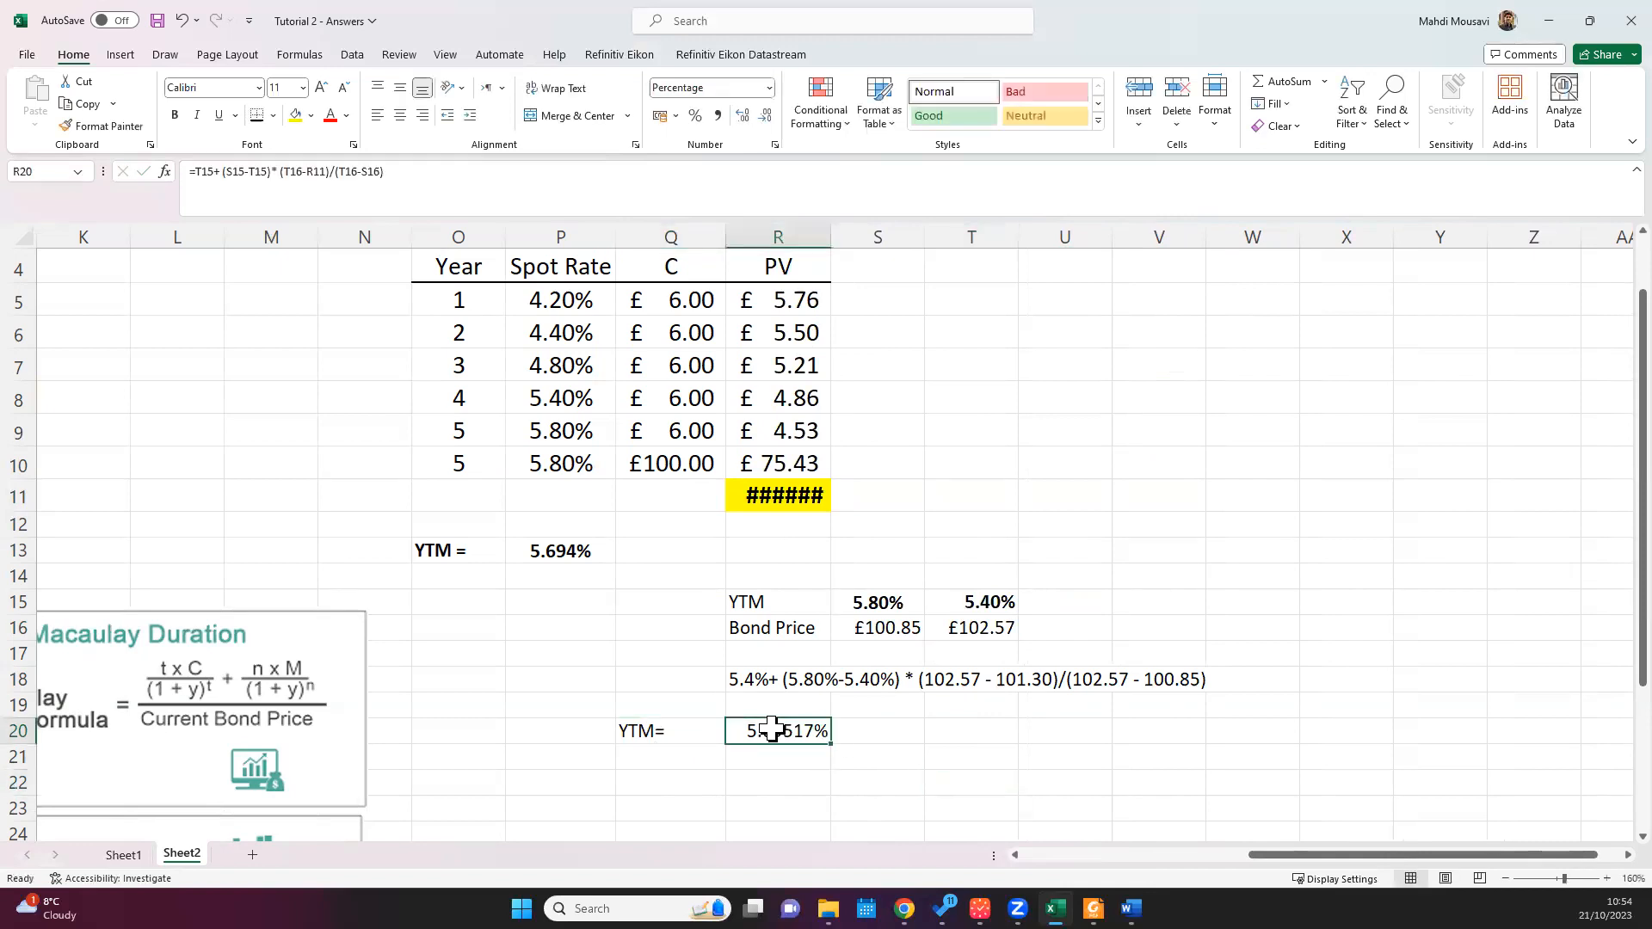
drag(831, 243, 851, 245)
Step: Fill the RATE-based yield cell P13 with green
click(561, 551)
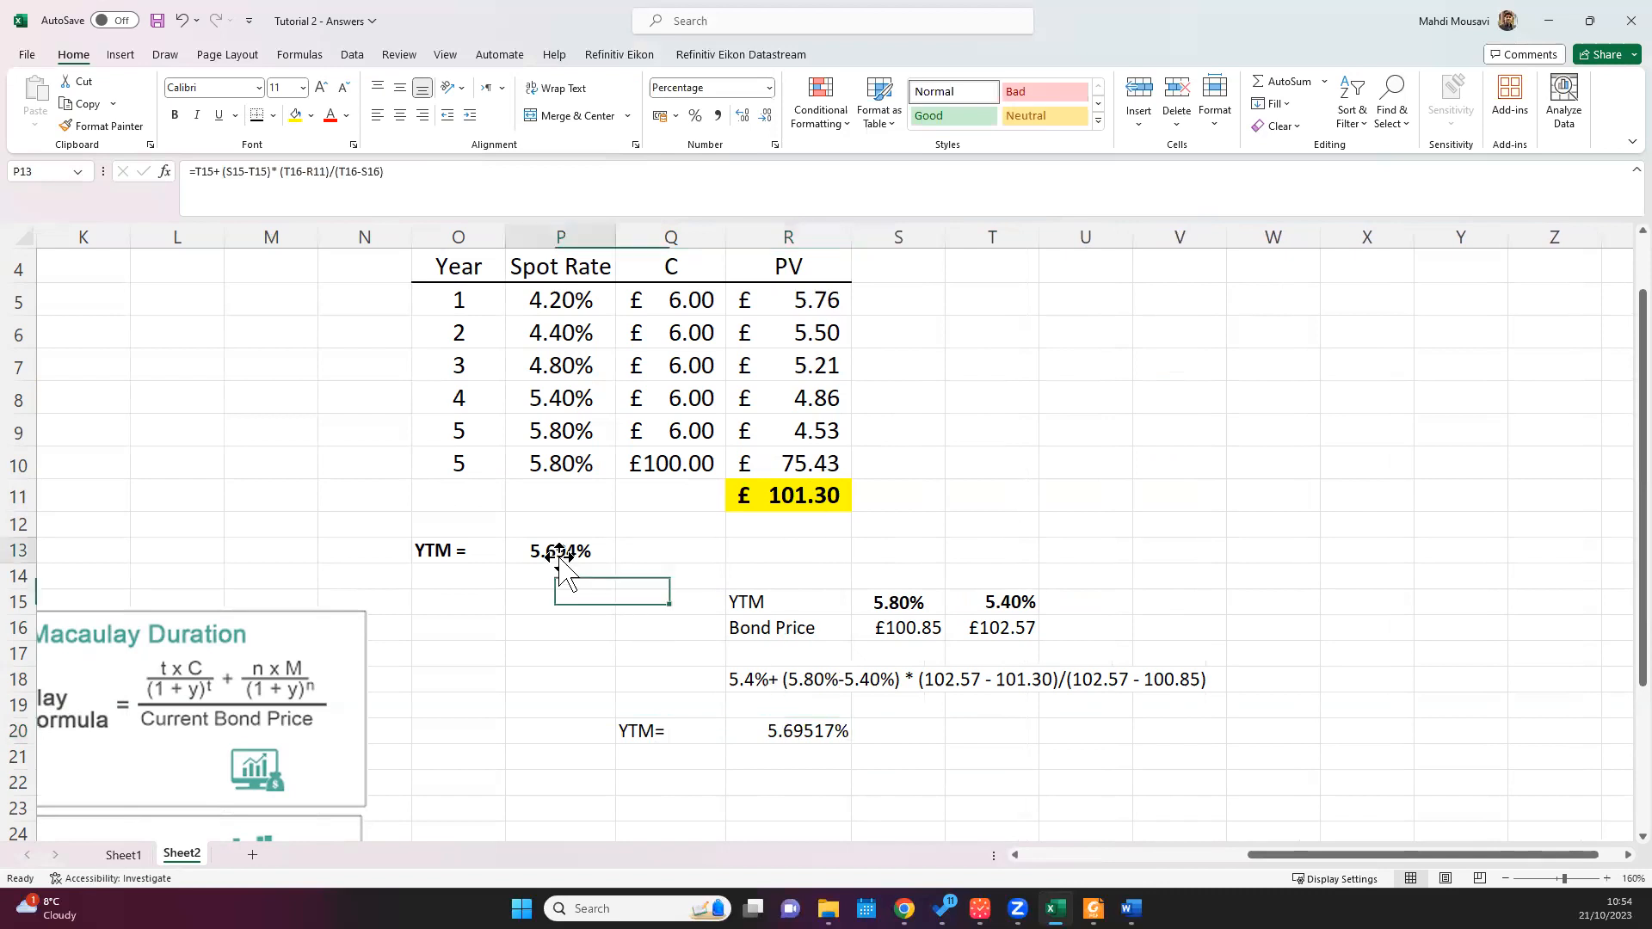
drag(560, 557, 560, 551)
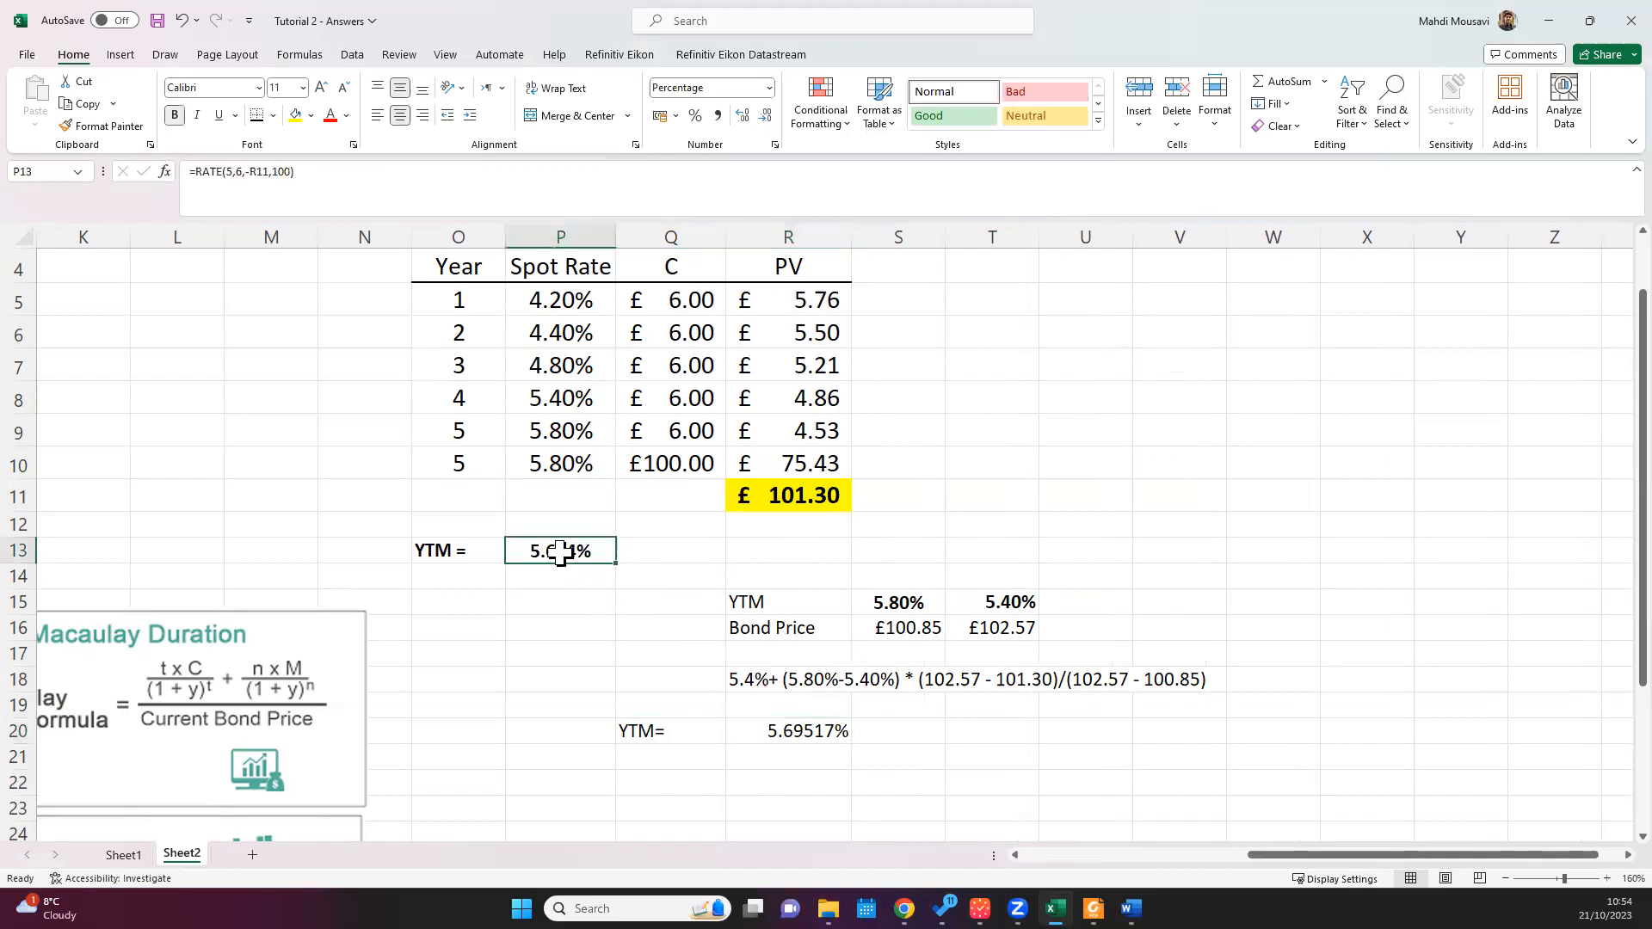
click(311, 116)
click(365, 272)
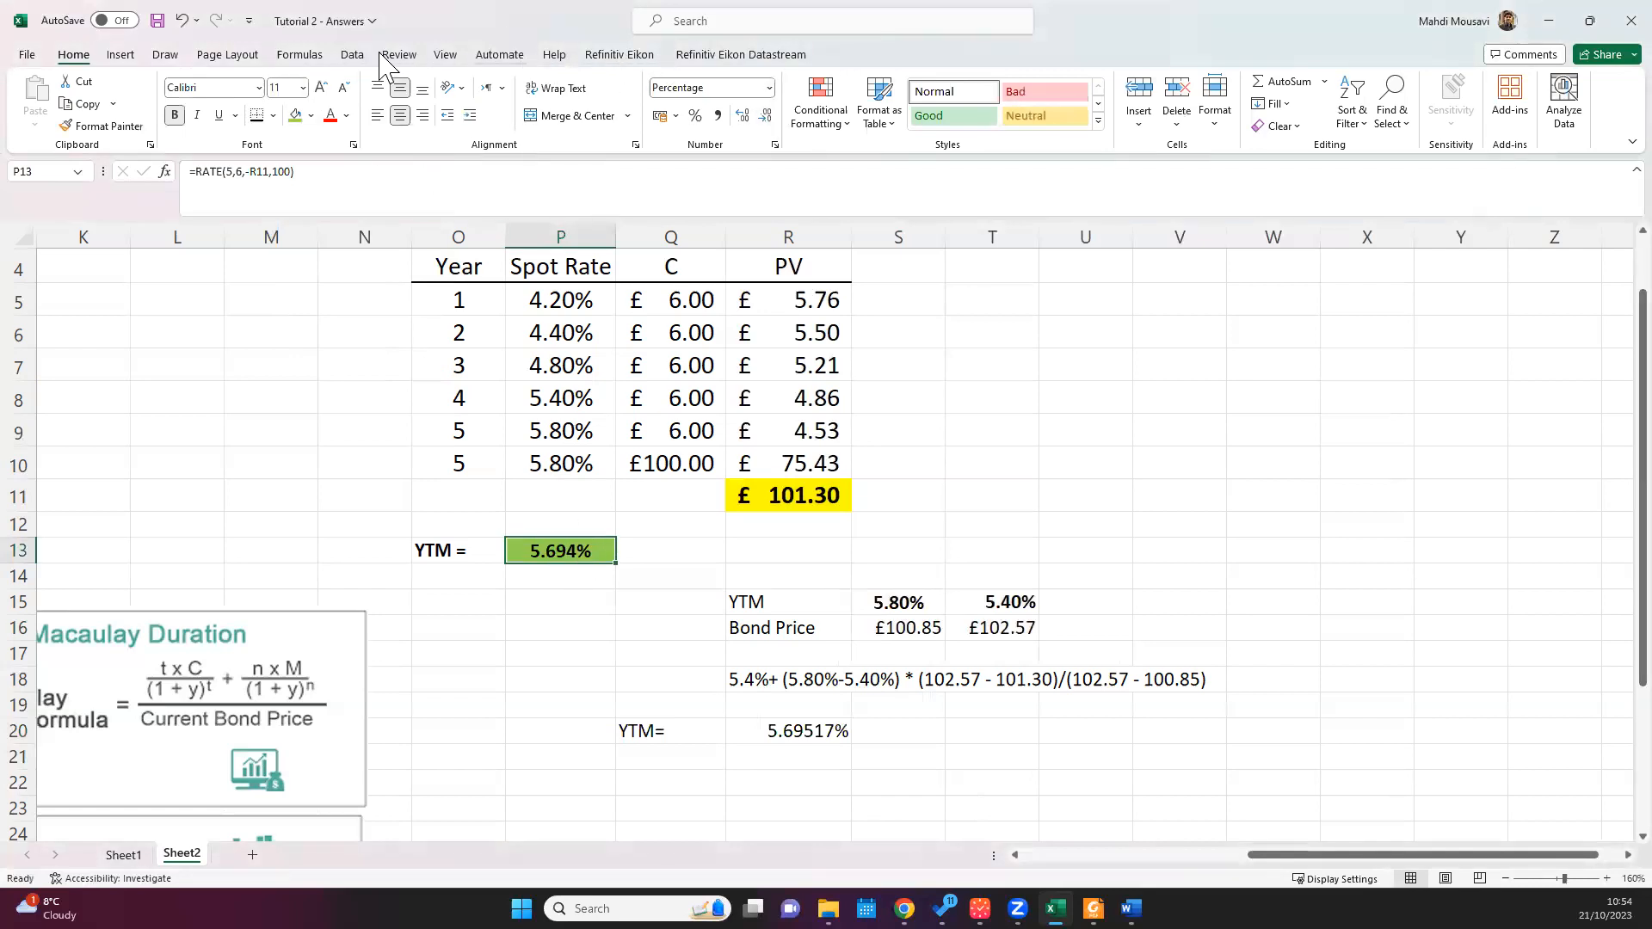
Step: Add a note to the yield in P13 reading "The rate estimated by Excel"
click(444, 56)
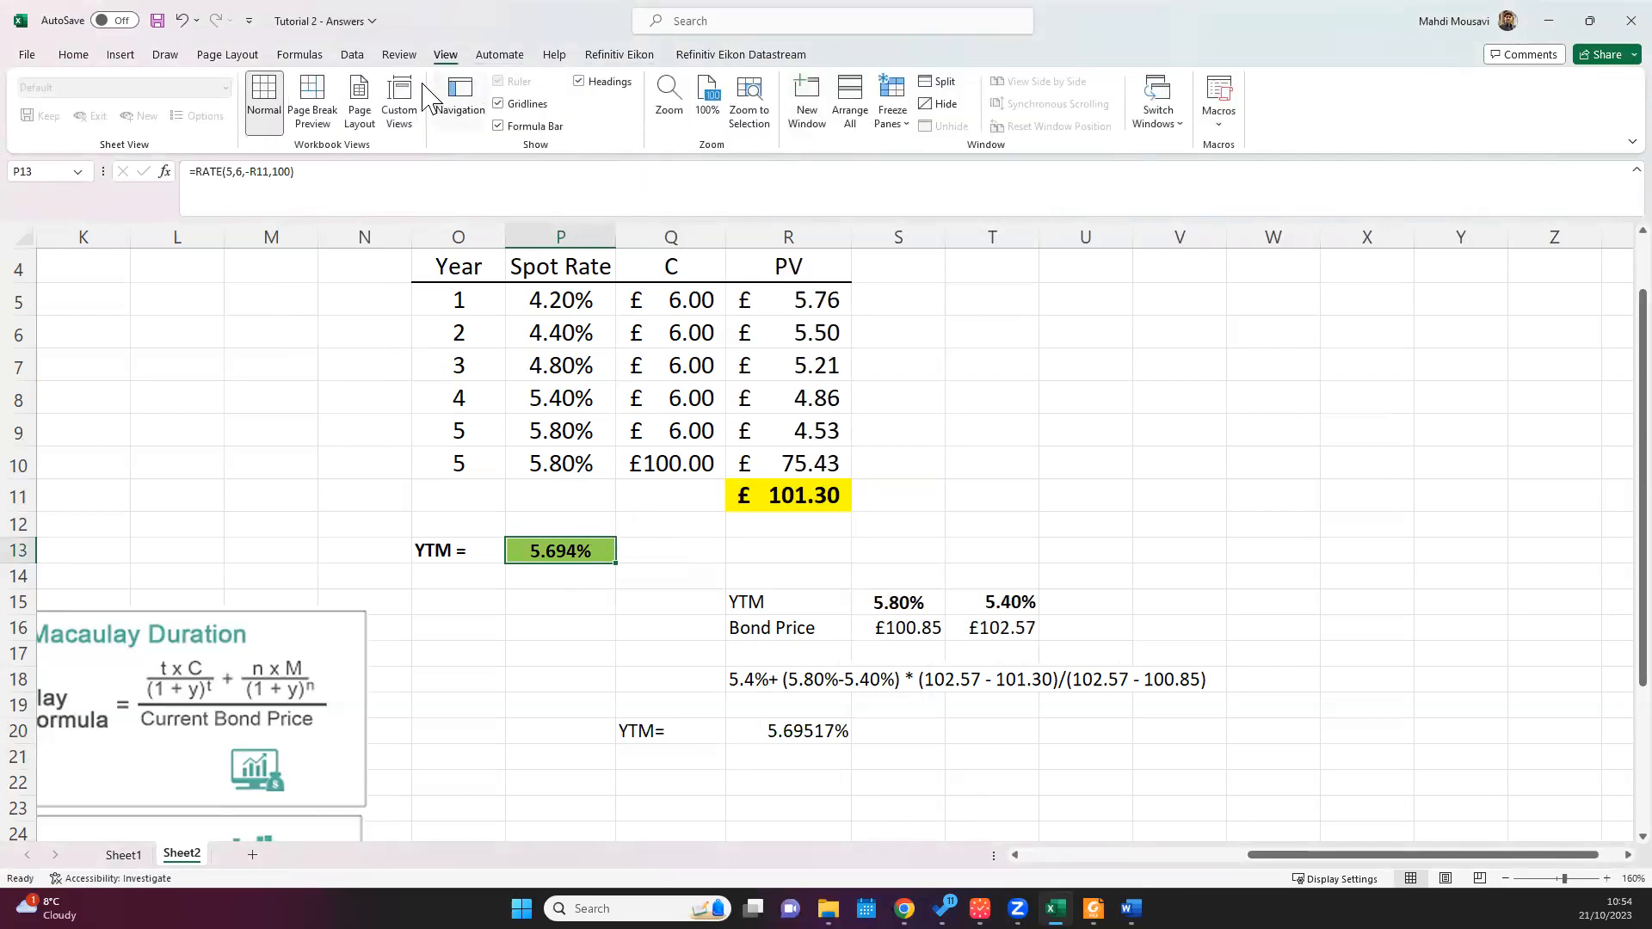
click(399, 54)
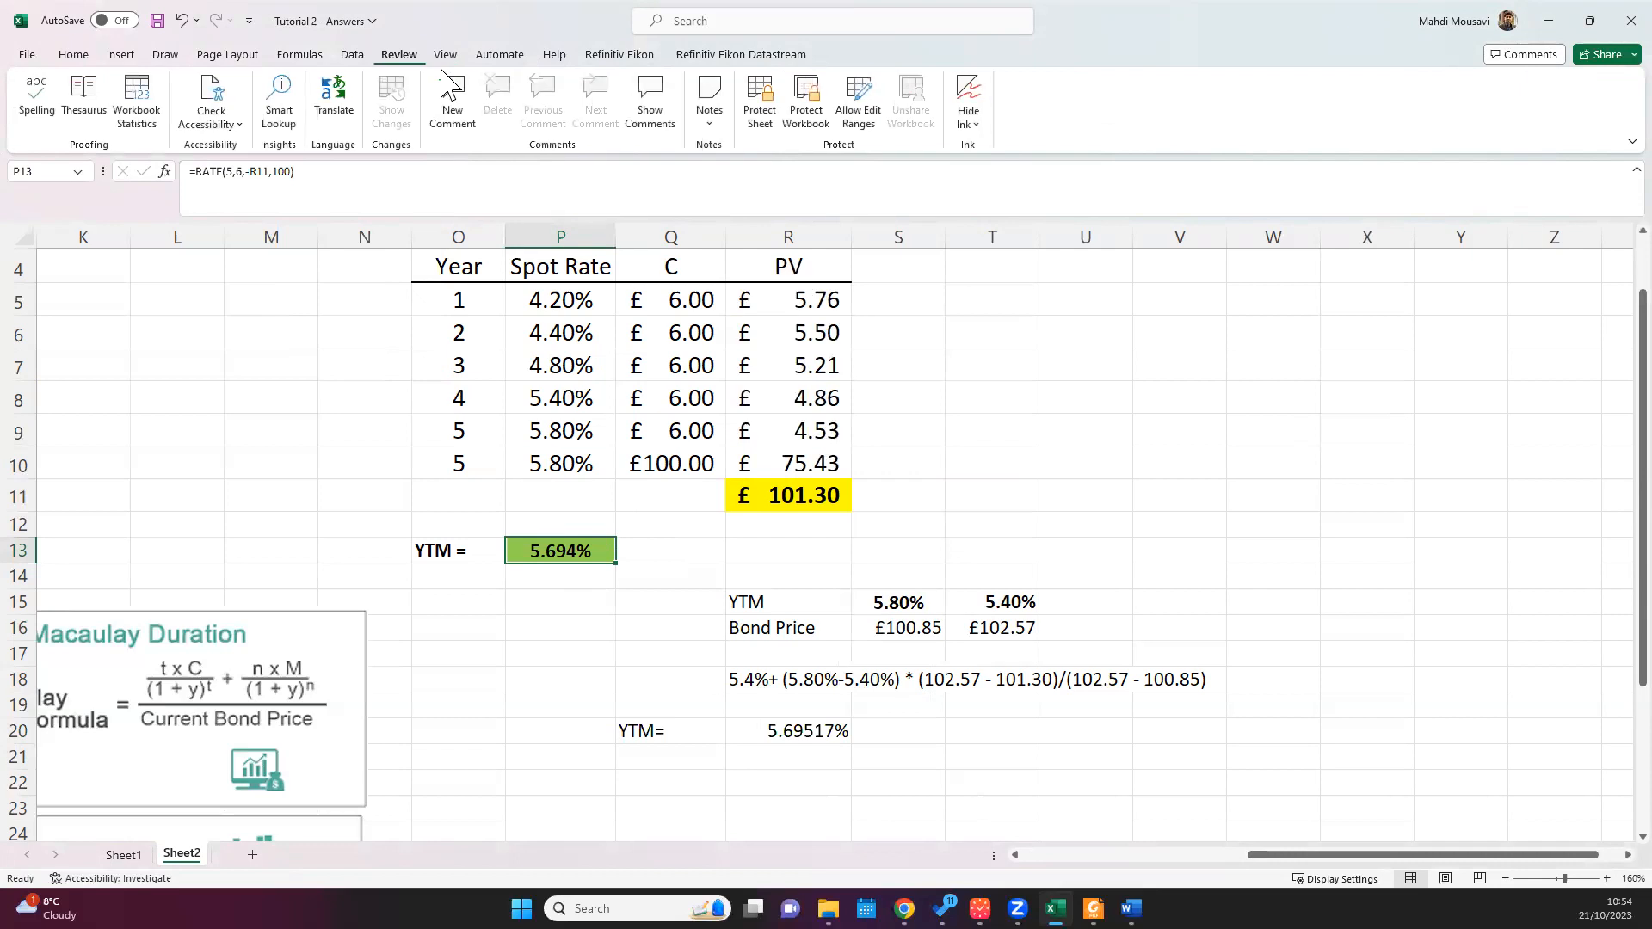
click(709, 110)
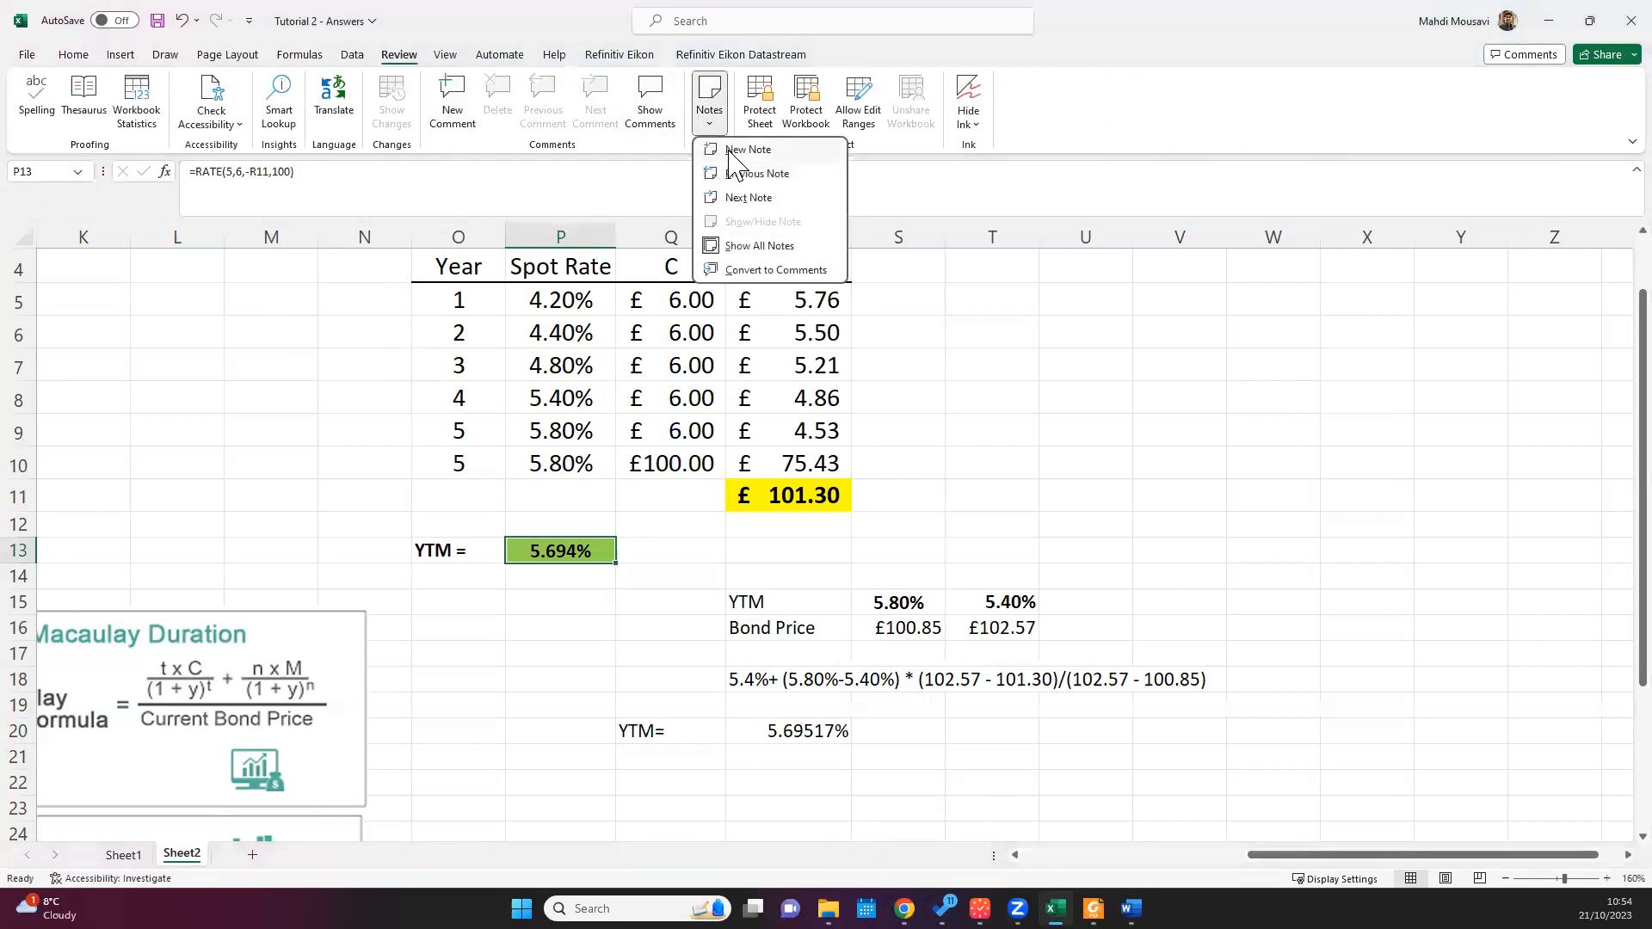
click(734, 151)
text(The rate estimat)
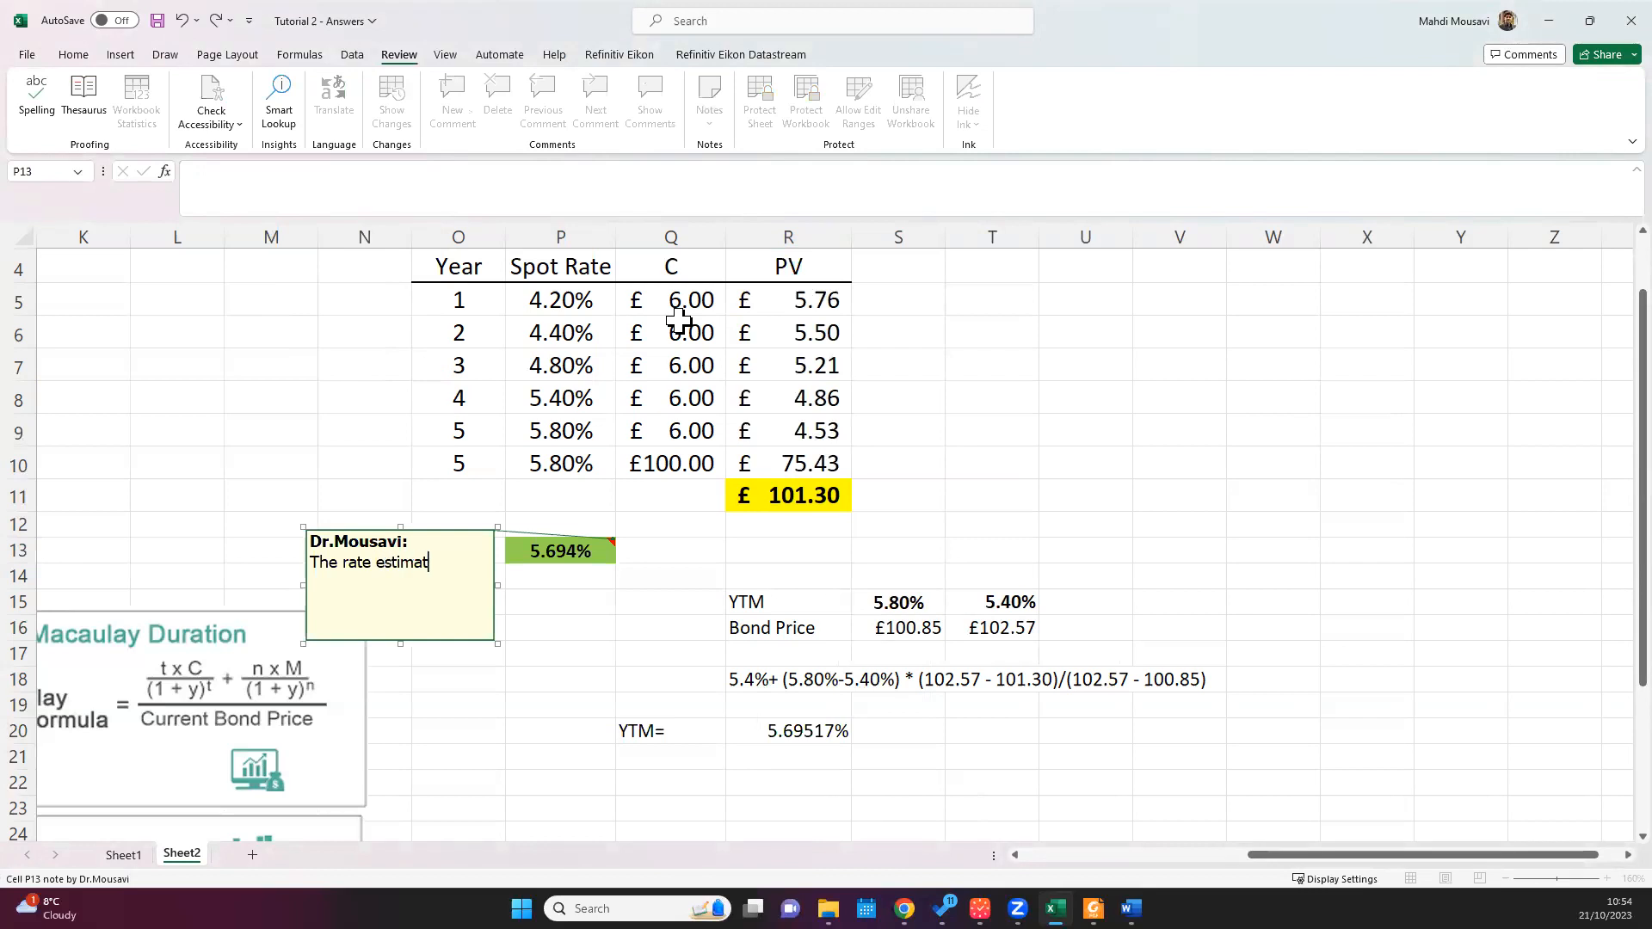
text(ed by Exce)
Step: Add a note to the interpolated yield in R20 reading "The YTM estimated by interpolation technique"
click(813, 731)
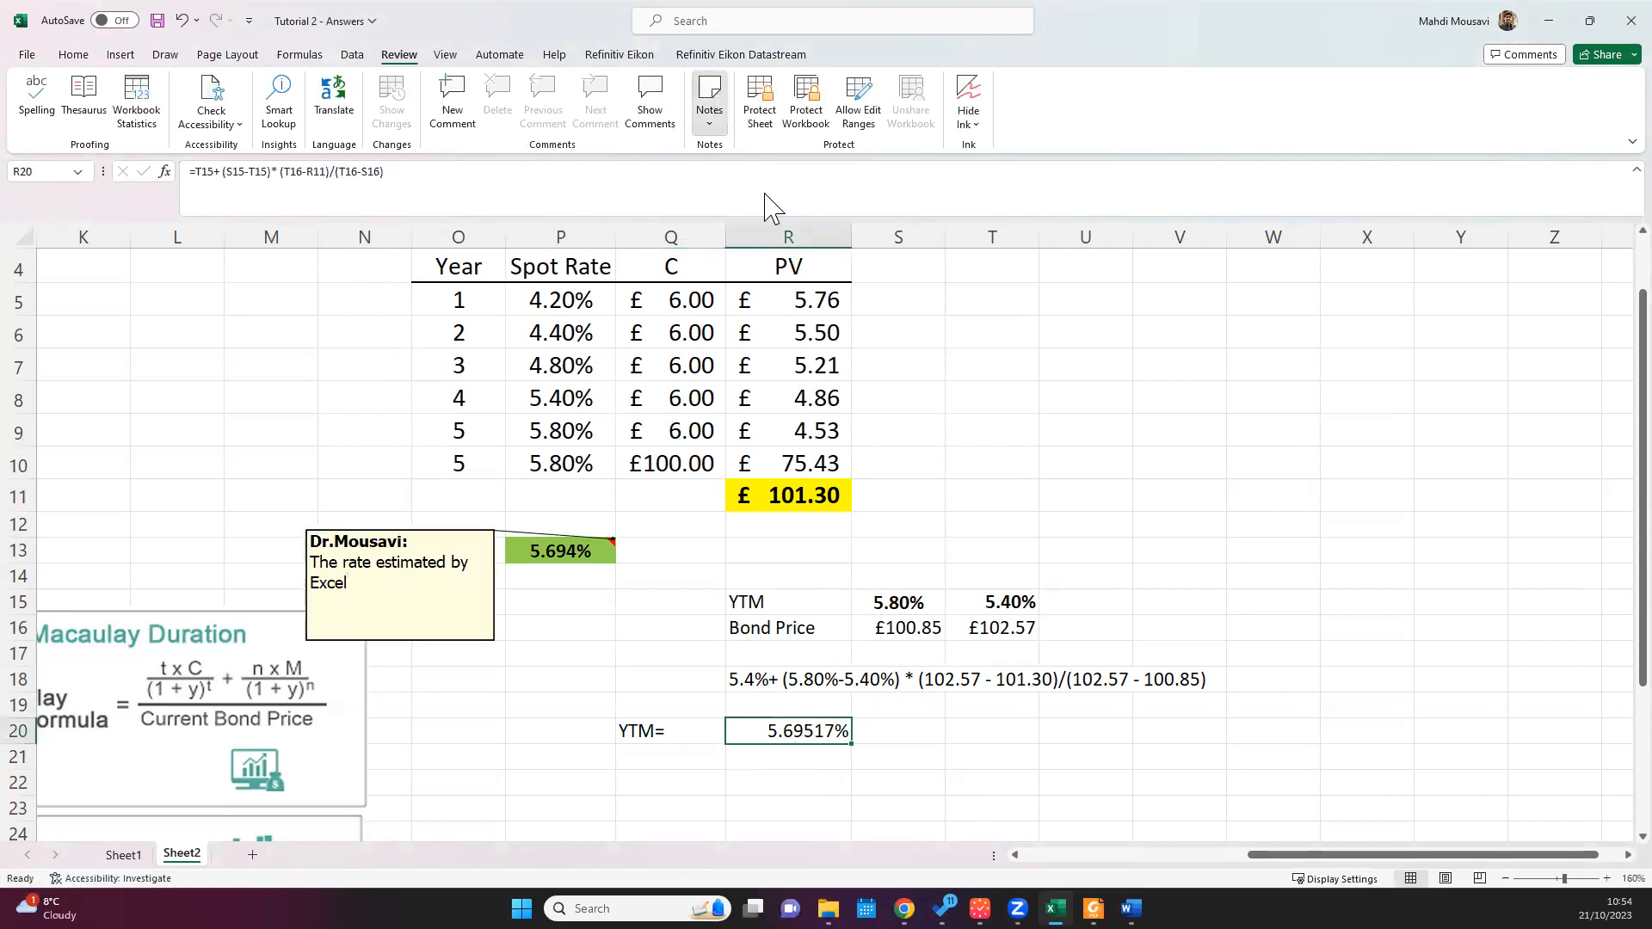
click(709, 103)
click(742, 148)
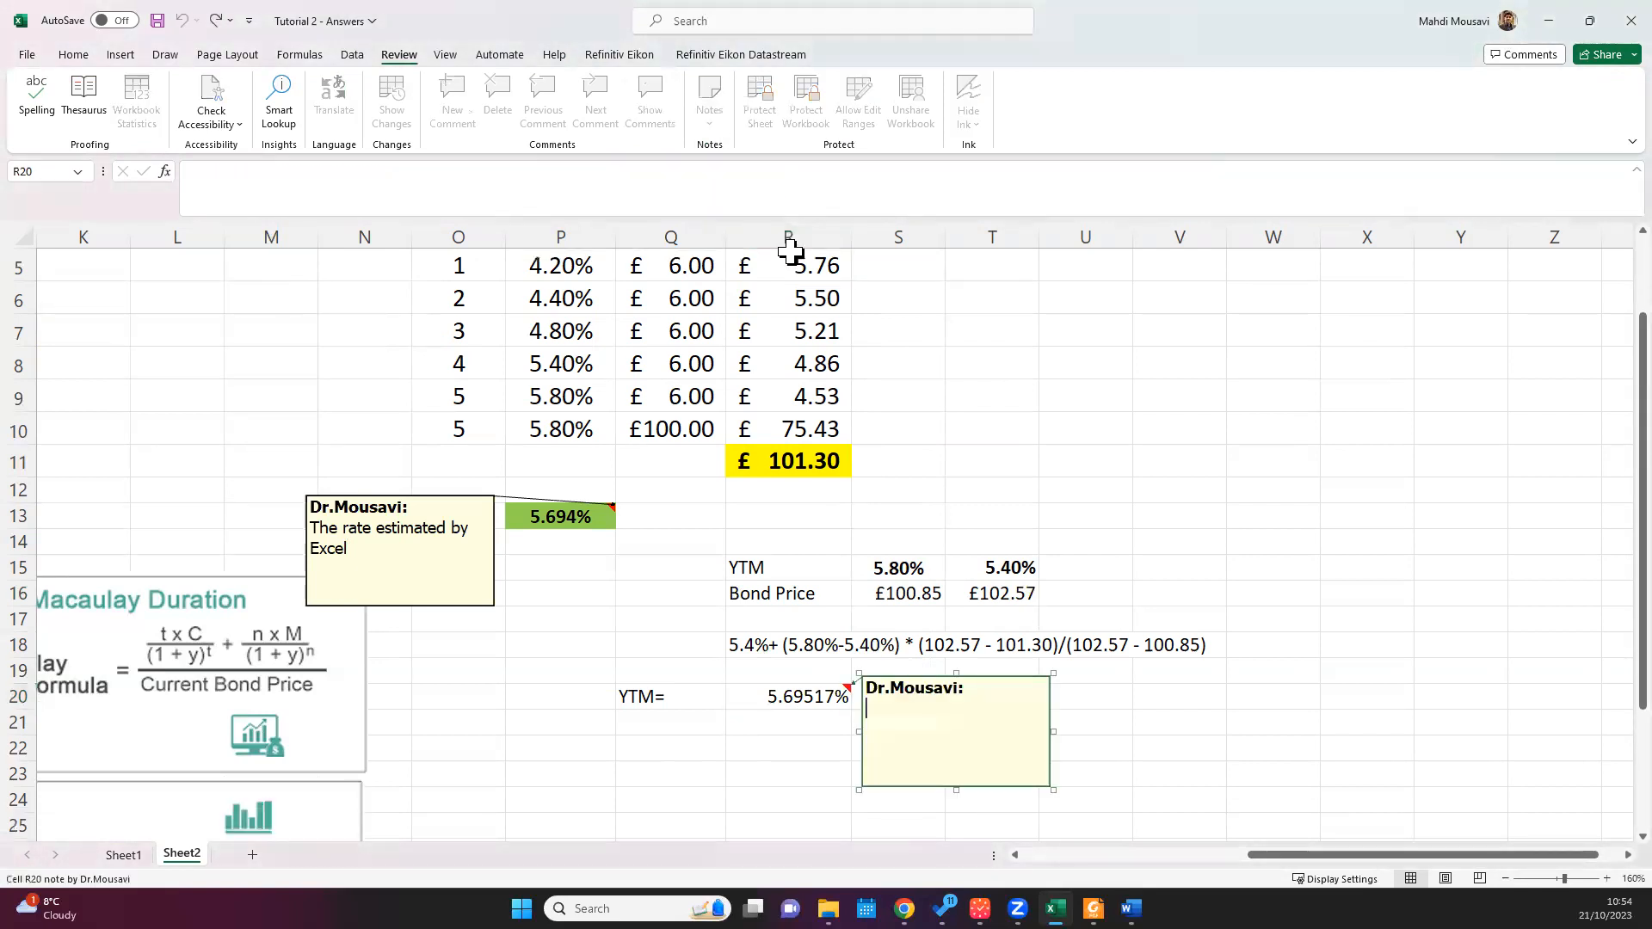
text(The r)
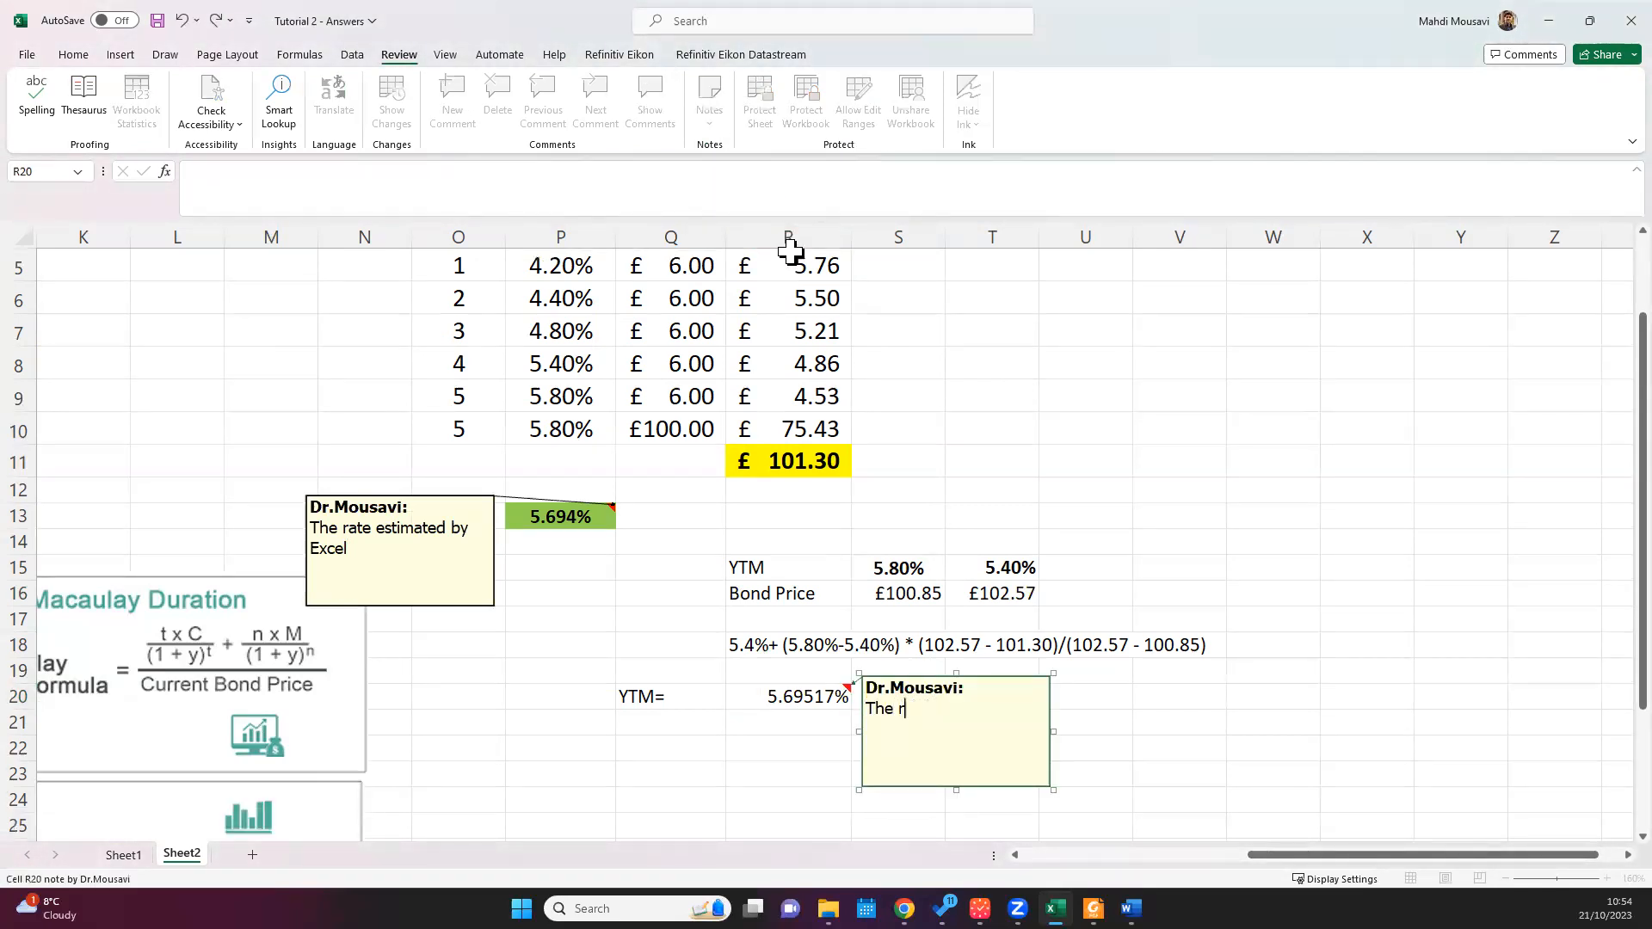
text(ate YTM estimated by inte)
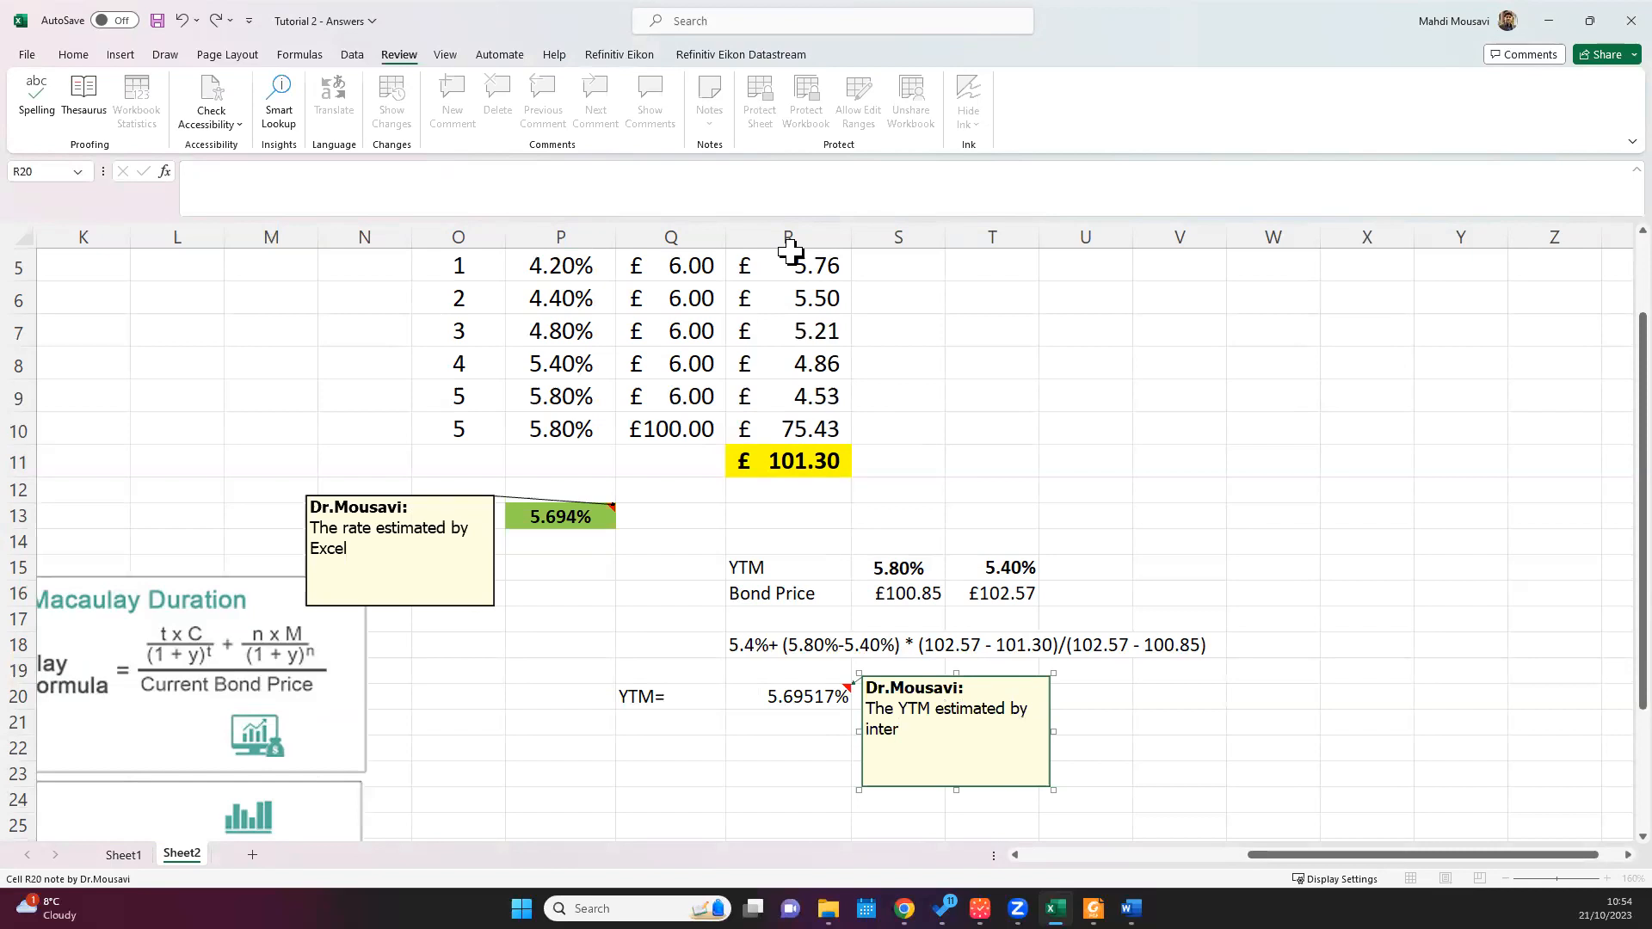
text(tion technique)
Step: Replace the word "rate" with "YTM" in the note on P13
click(447, 547)
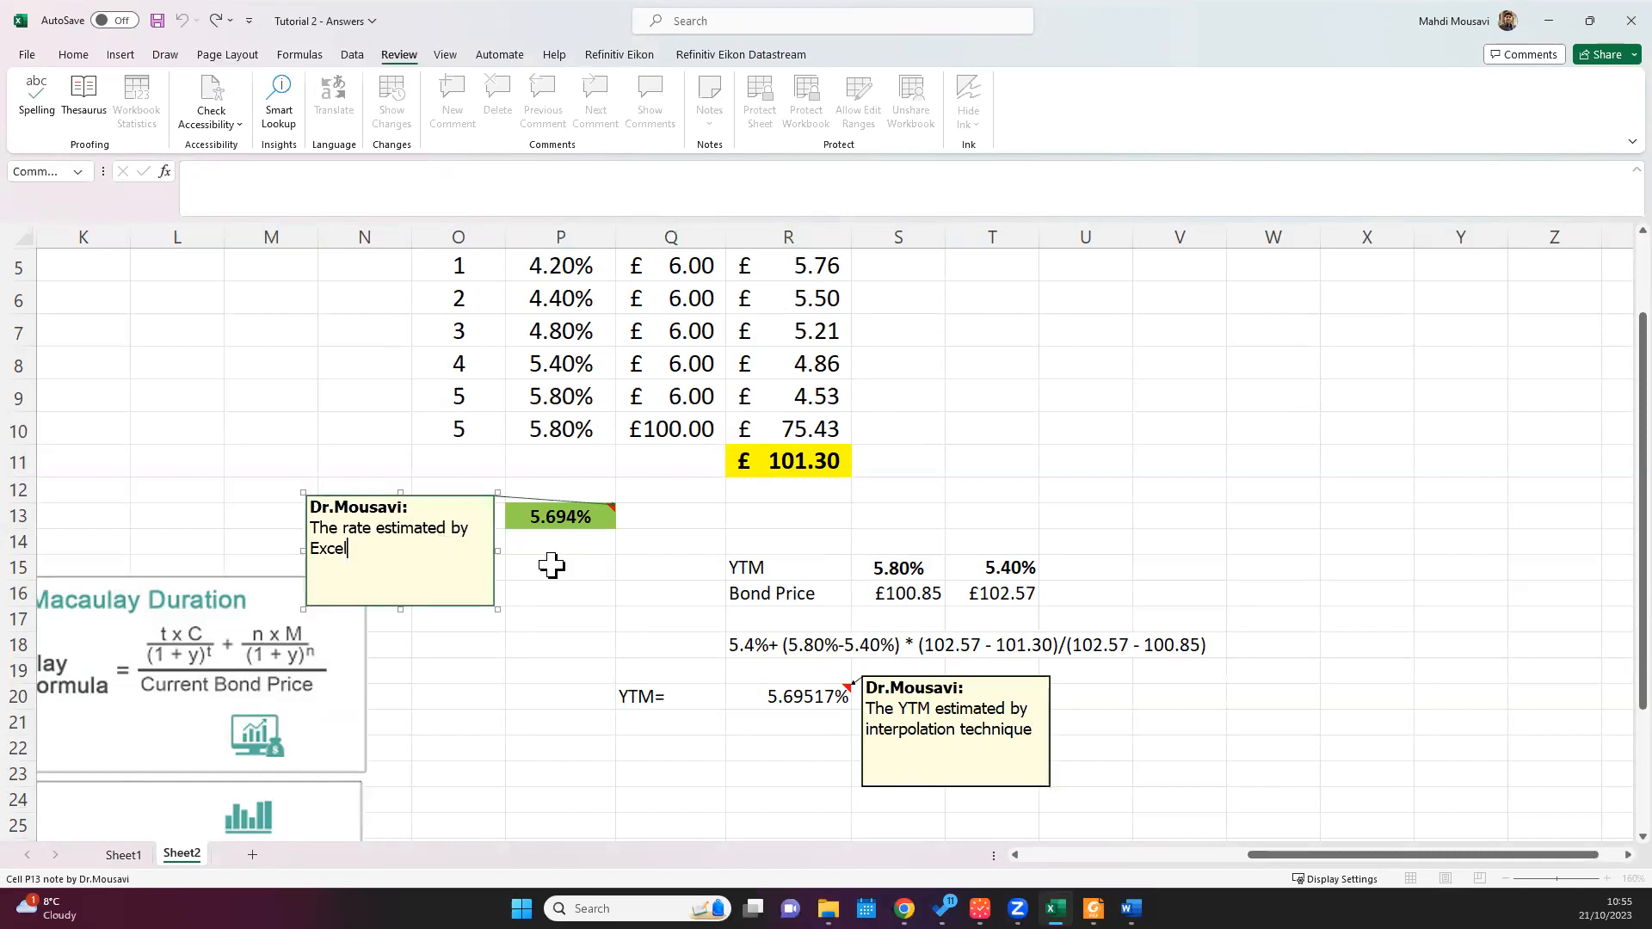
double_click(364, 531)
text(YTM)
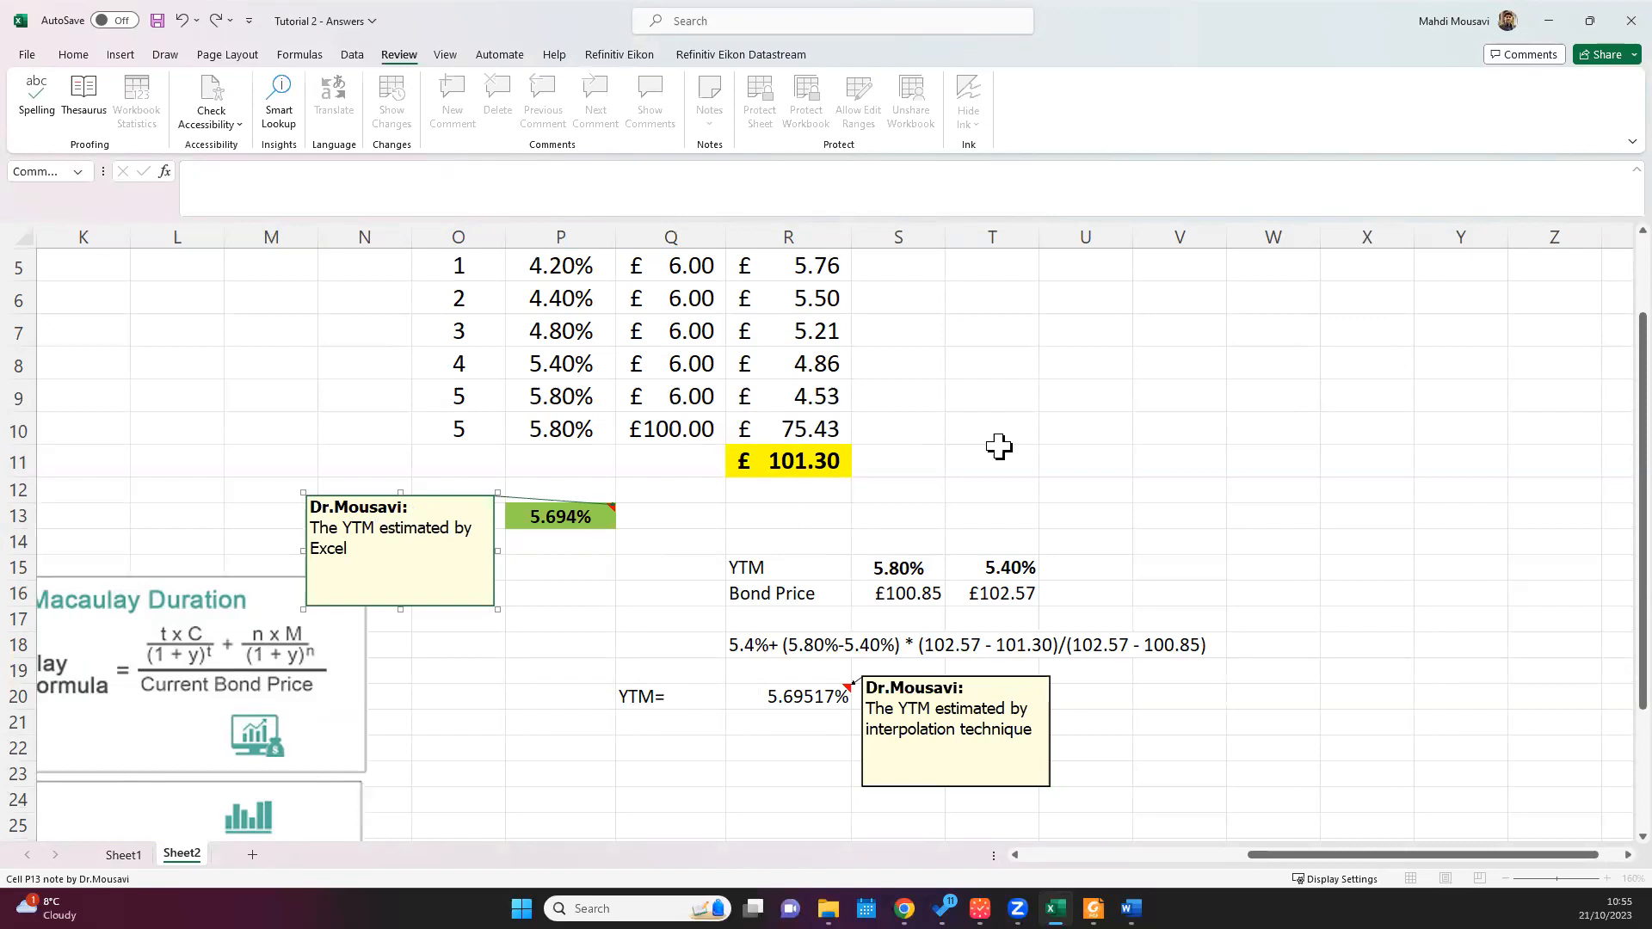
click(1019, 435)
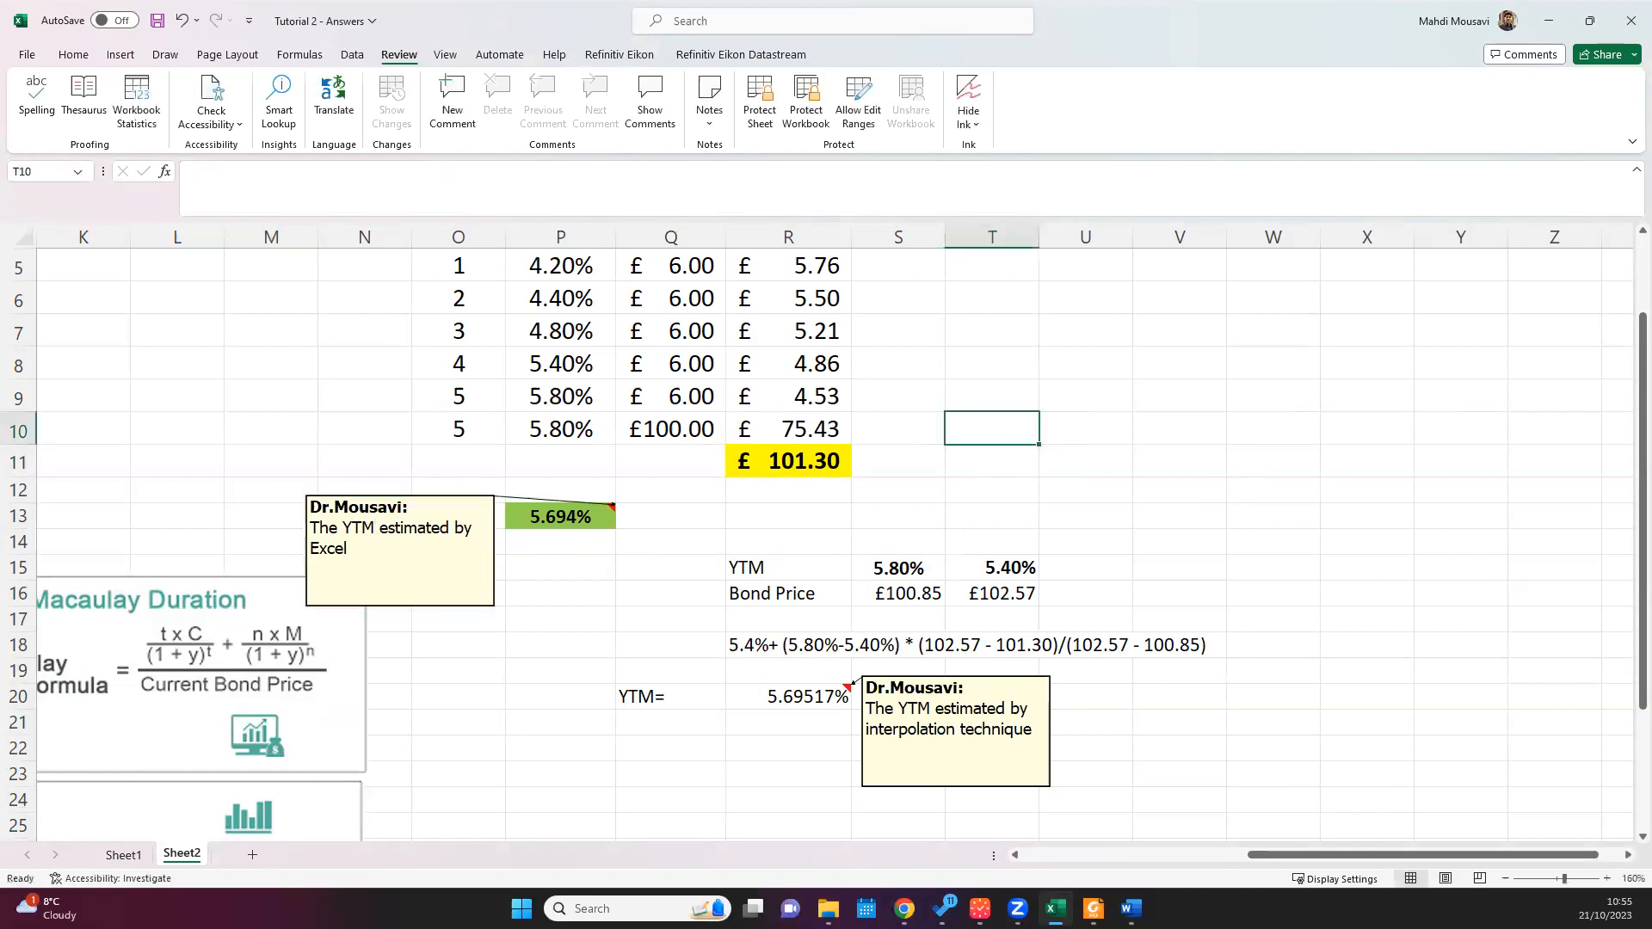